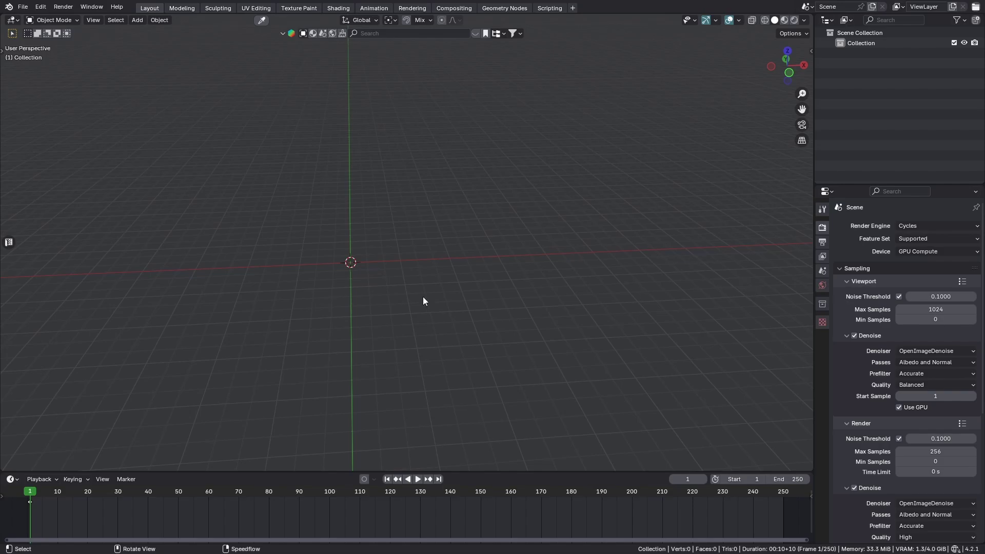
# - Add a Monkey mesh at the world origin
pyautogui.moveTo(423, 296); pyautogui.dragTo(381, 278, button='middle')
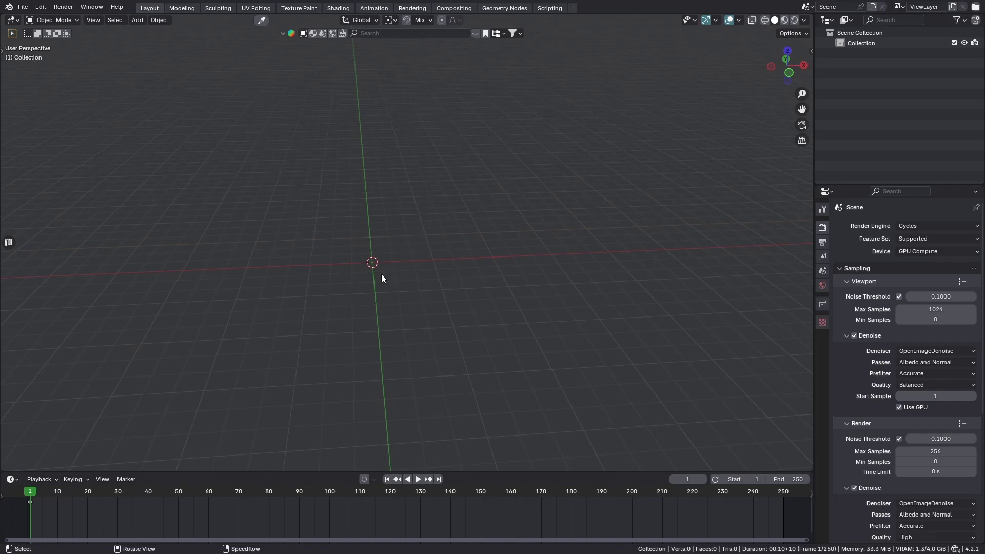
pyautogui.hotkey('shift', 'a')
pyautogui.moveTo(361, 275)
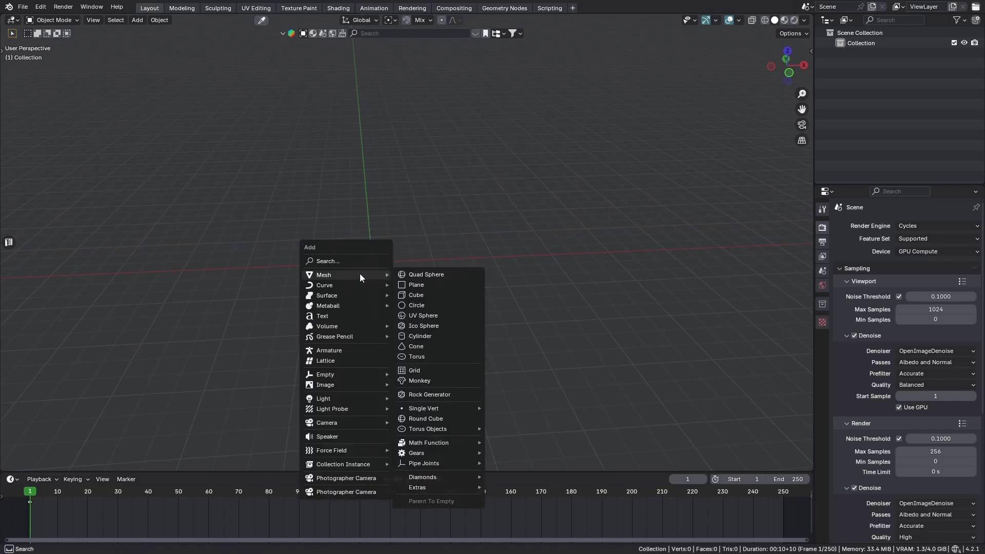
pyautogui.click(423, 377)
pyautogui.scroll(4, 373, 297)
pyautogui.moveTo(373, 296); pyautogui.dragTo(429, 259, button='middle')
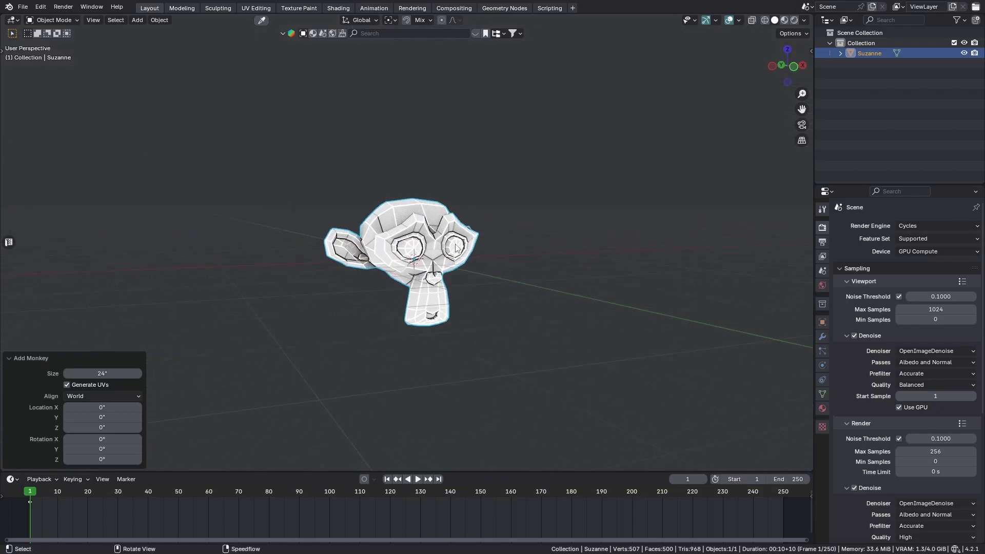
pyautogui.click(414, 251)
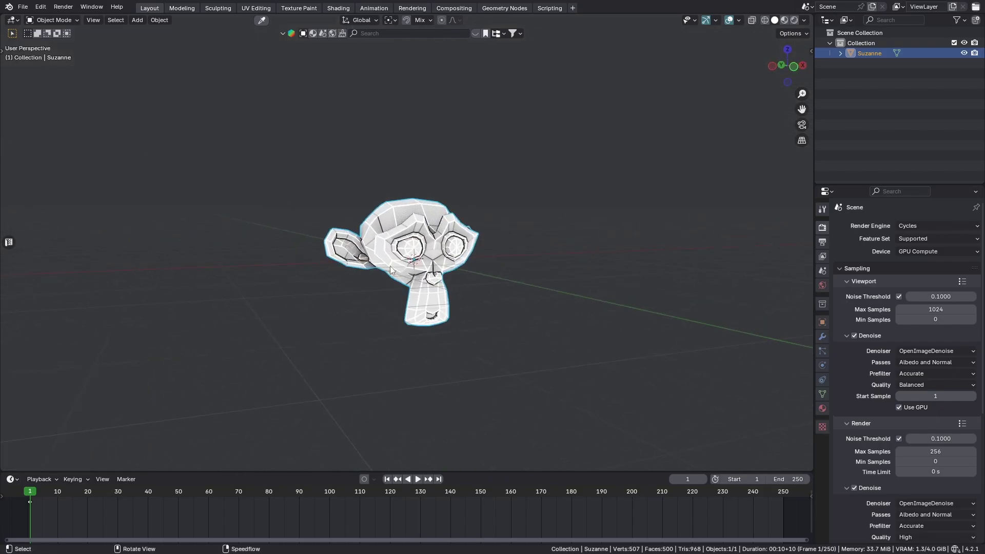
# - Set the viewport's screen-space cavity ridge to 0.650 and valley to 0.883, and switch its lighting to Studio
pyautogui.rightClick(439, 268)
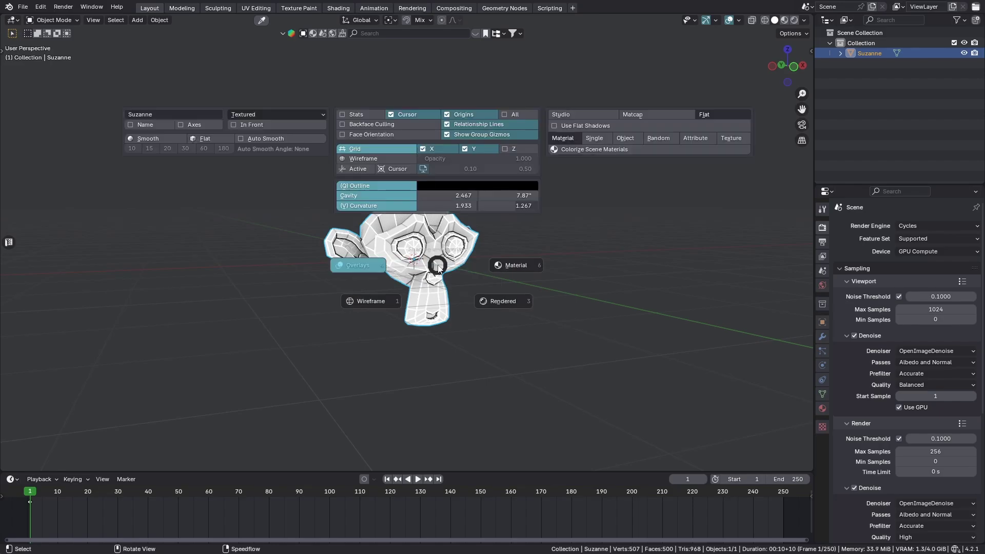
pyautogui.click(804, 20)
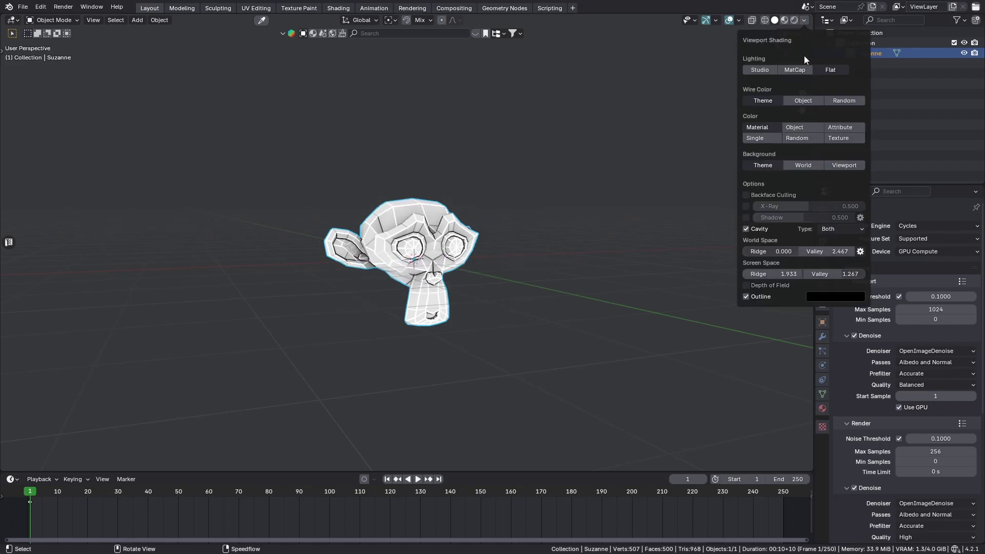
pyautogui.moveTo(790, 275); pyautogui.dragTo(759, 274)
pyautogui.moveTo(820, 275)
pyautogui.mouseDown()
pyautogui.moveTo(784, 274)
pyautogui.moveTo(803, 274)
pyautogui.mouseUp()
pyautogui.rightClick(479, 296)
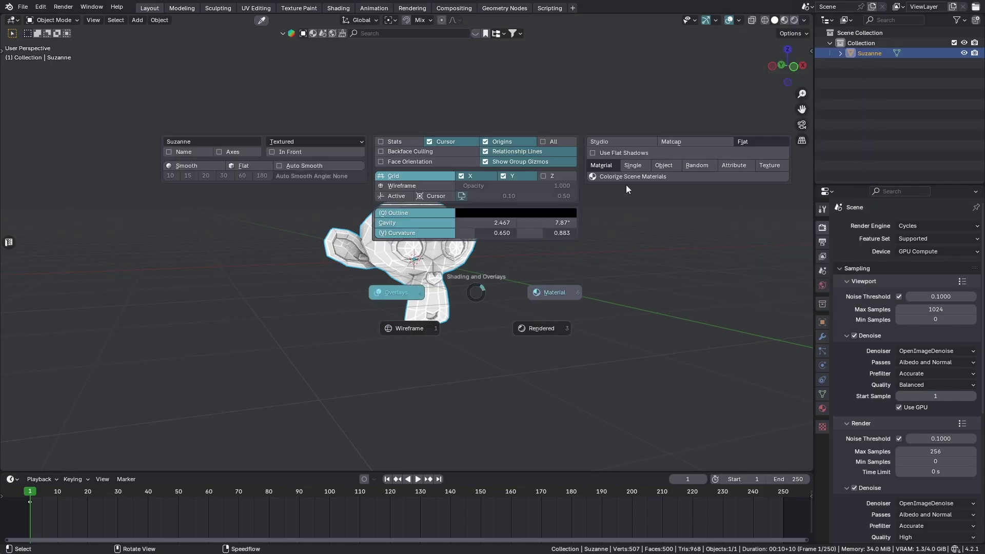
pyautogui.click(622, 143)
pyautogui.moveTo(492, 287)
pyautogui.mouseDown(button='middle')
pyautogui.moveTo(464, 301)
pyautogui.moveTo(490, 338)
pyautogui.moveTo(486, 305)
pyautogui.moveTo(397, 358)
pyautogui.mouseUp(button='middle')
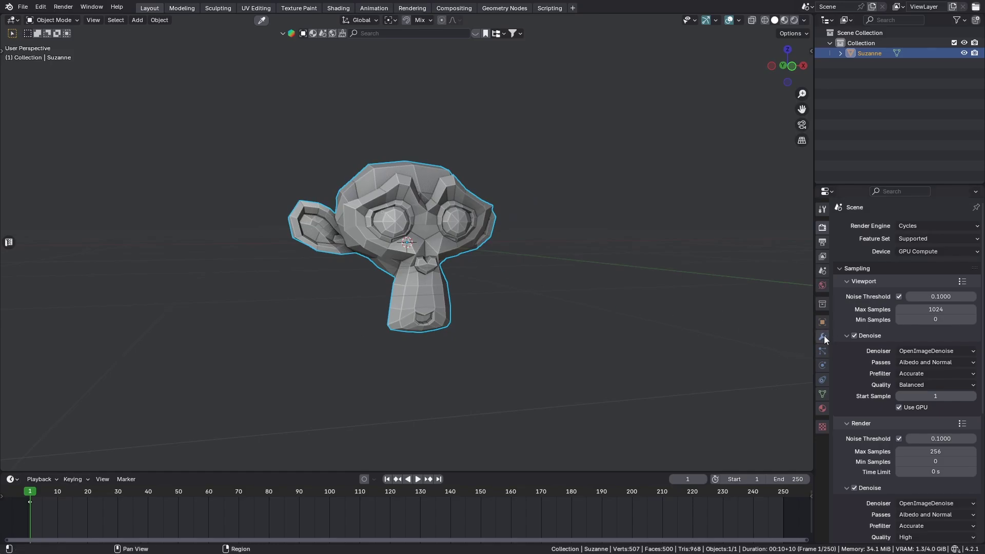
# - Add an Array modifier to the monkey
pyautogui.moveTo(753, 335)
pyautogui.mouseDown()
pyautogui.moveTo(813, 336)
pyautogui.moveTo(781, 342)
pyautogui.mouseUp()
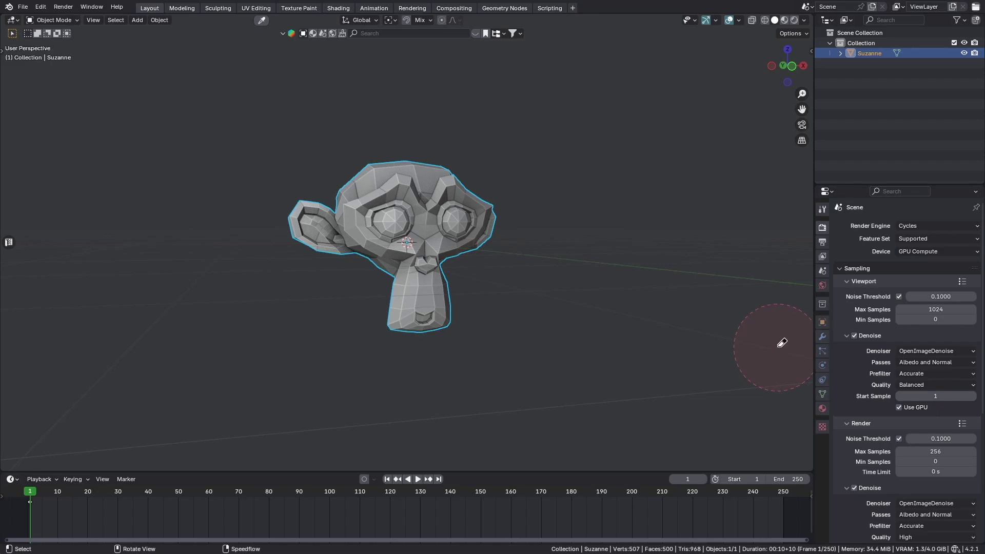
pyautogui.click(822, 337)
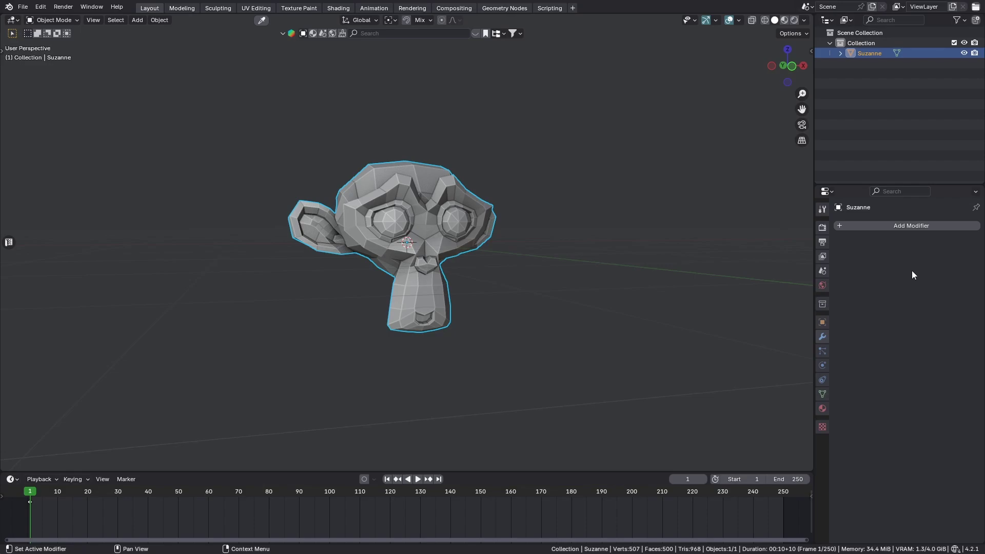
pyautogui.click(915, 226)
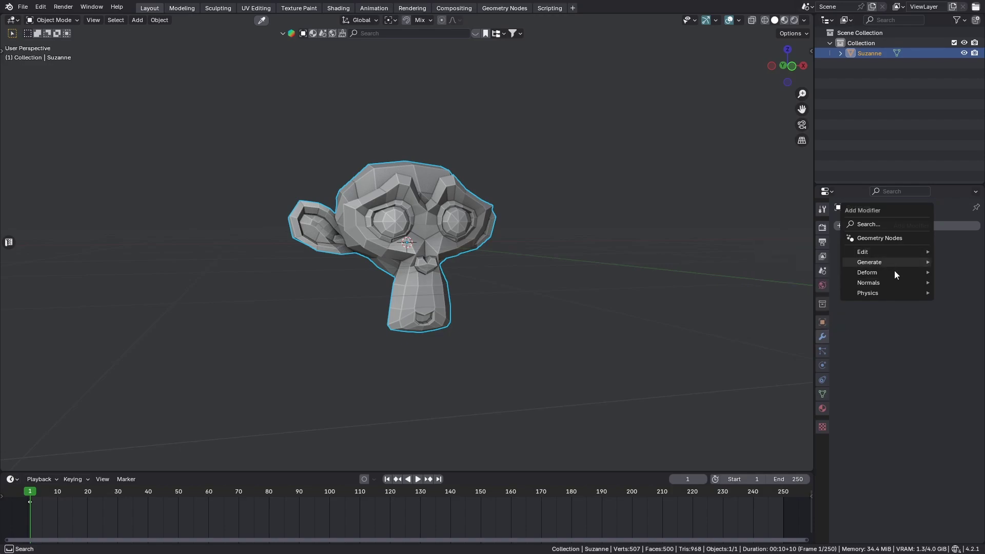
pyautogui.moveTo(873, 262)
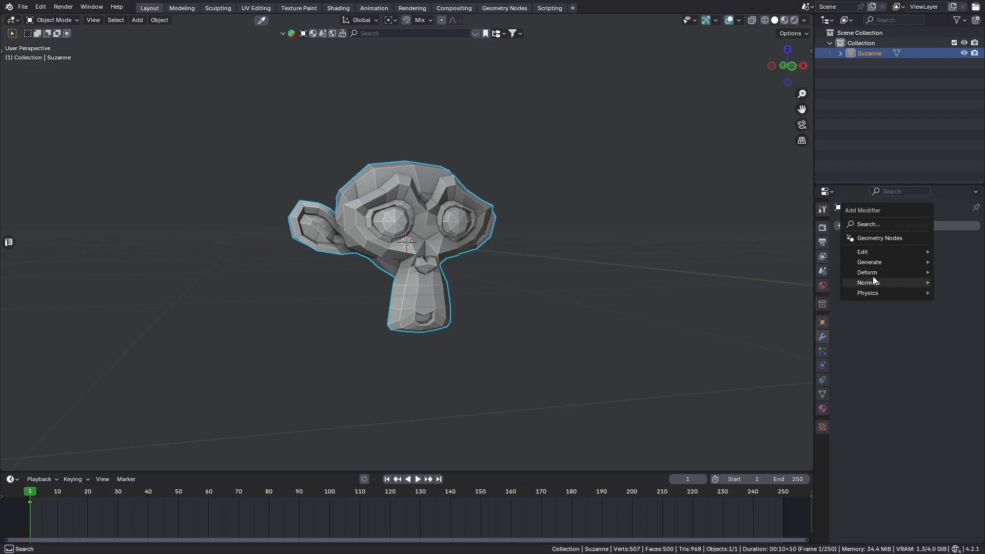
pyautogui.click(878, 225)
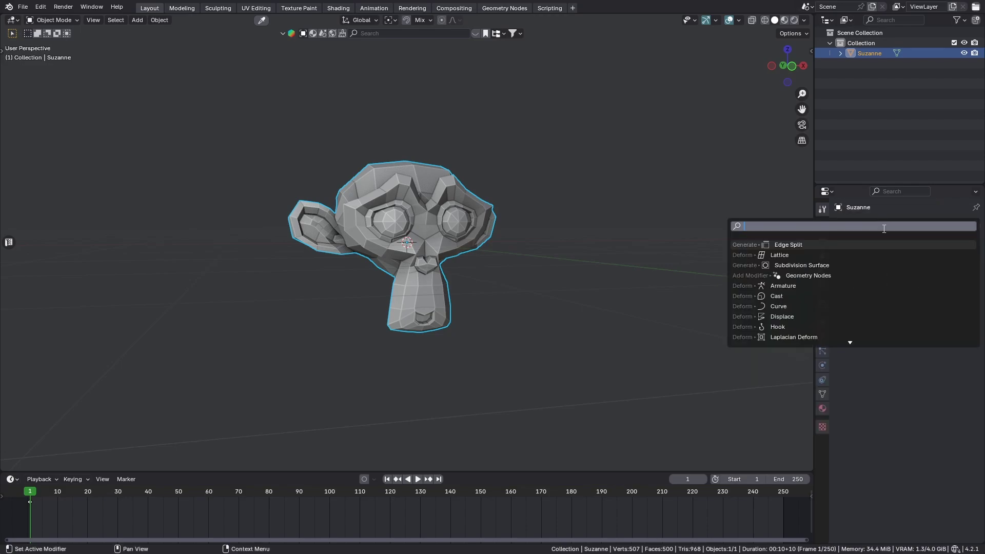
pyautogui.click(912, 225)
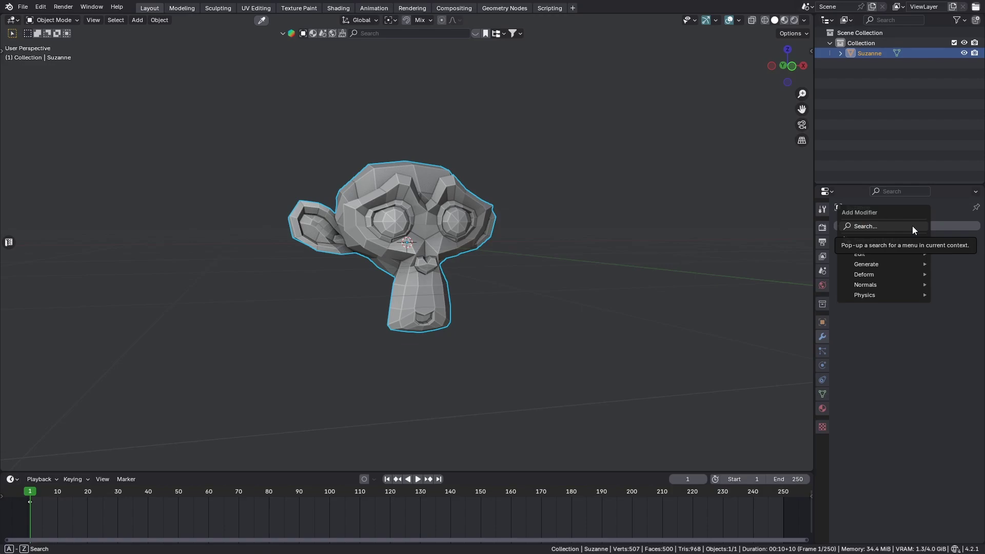
pyautogui.click(912, 226)
pyautogui.write('a')
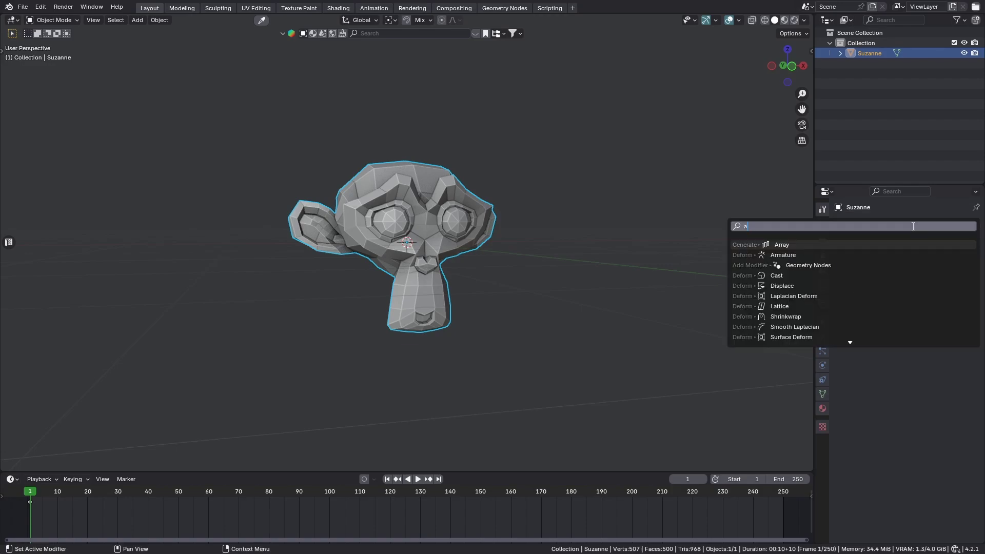
pyautogui.write('rray')
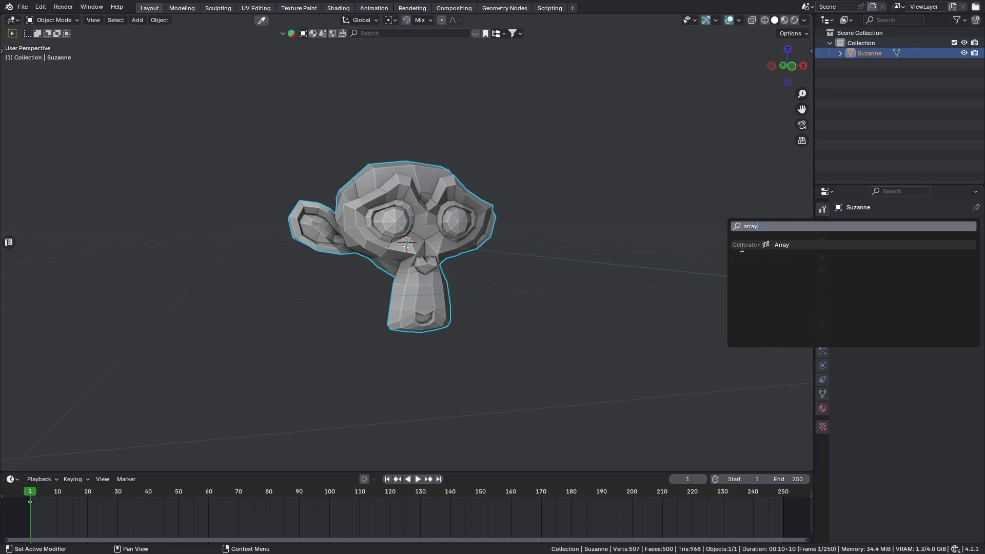
pyautogui.click(790, 246)
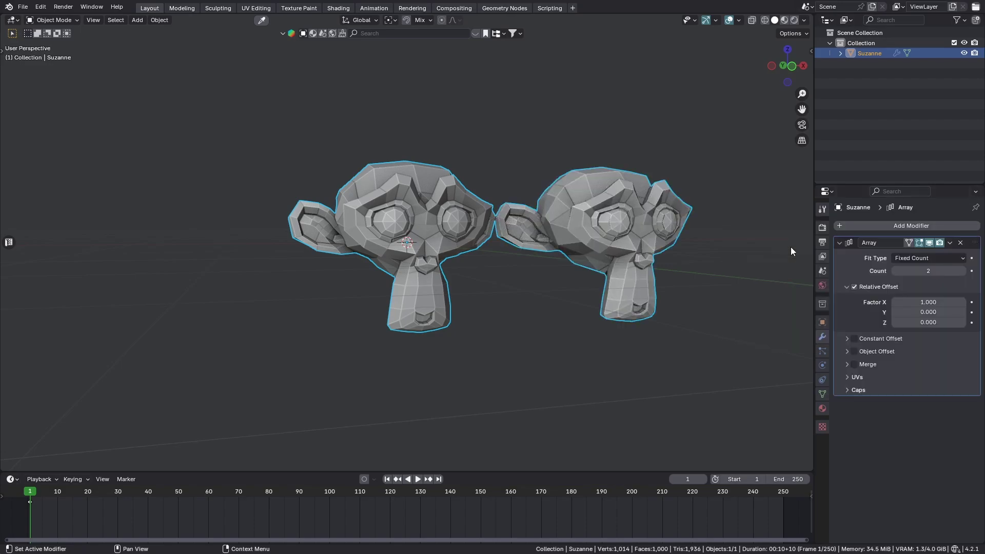
# - Set the Array modifier's count to 6
pyautogui.moveTo(593, 251); pyautogui.dragTo(423, 303, button='middle')
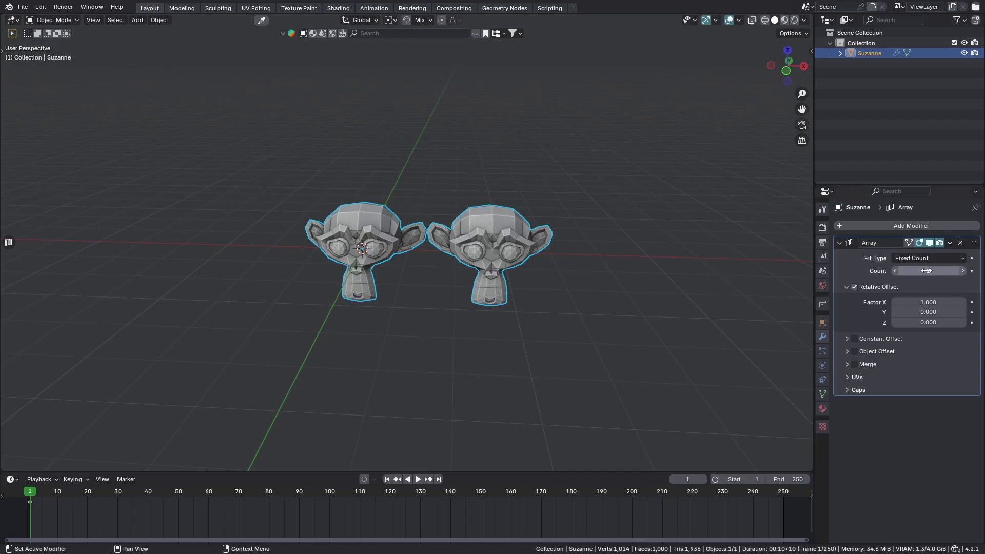
pyautogui.click(963, 271)
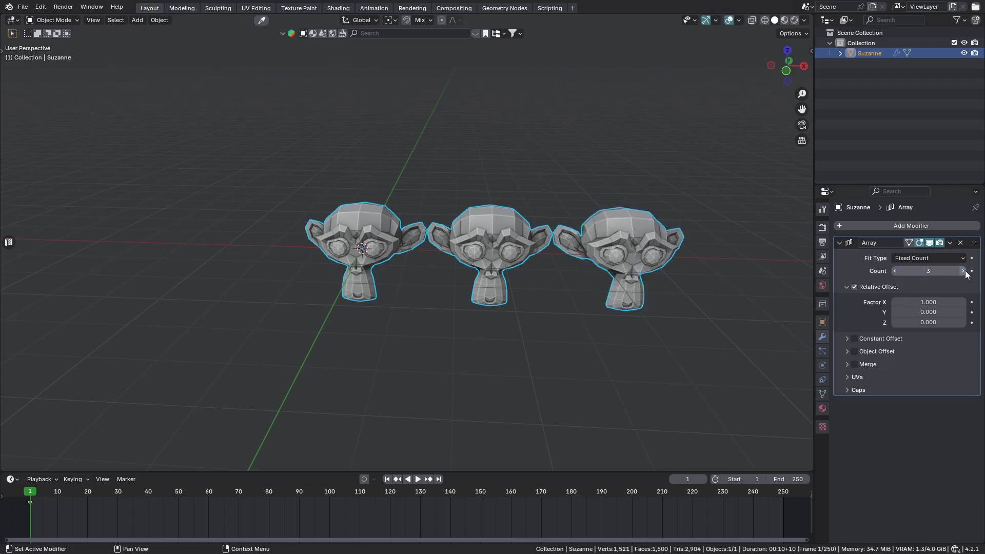
pyautogui.click(963, 271)
pyautogui.click(963, 271)
pyautogui.click(962, 271)
pyautogui.scroll(-6, 570, 290)
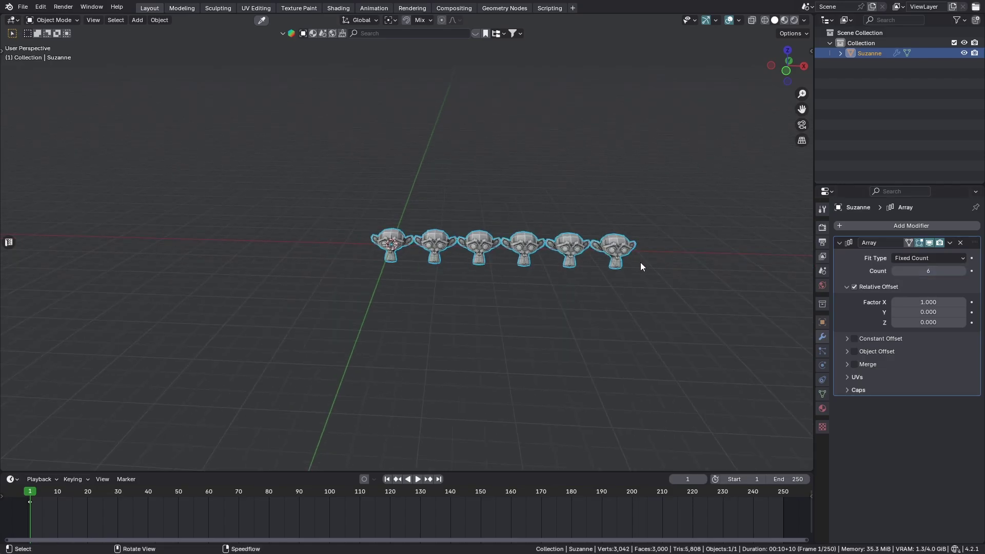
pyautogui.moveTo(644, 272); pyautogui.dragTo(572, 285, button='middle')
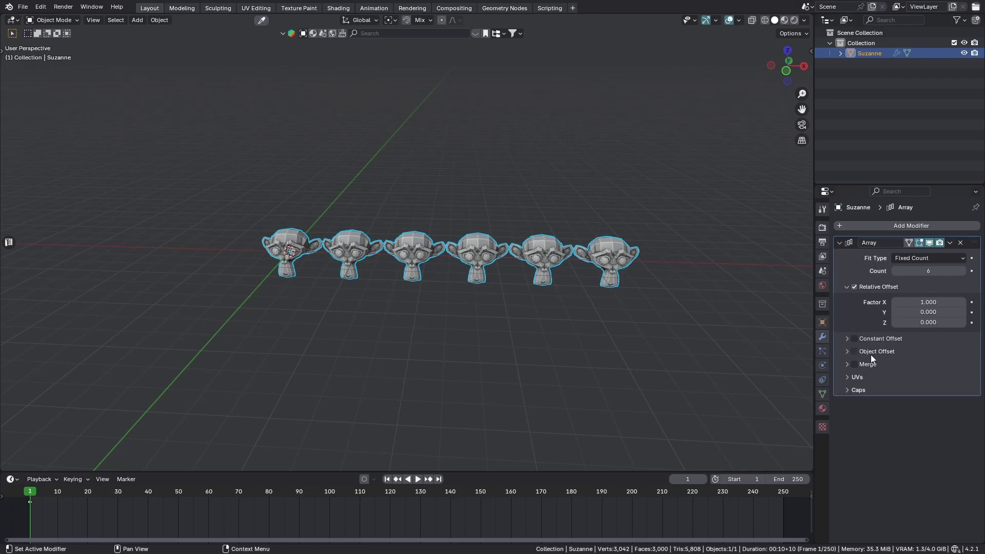
pyautogui.click(845, 288)
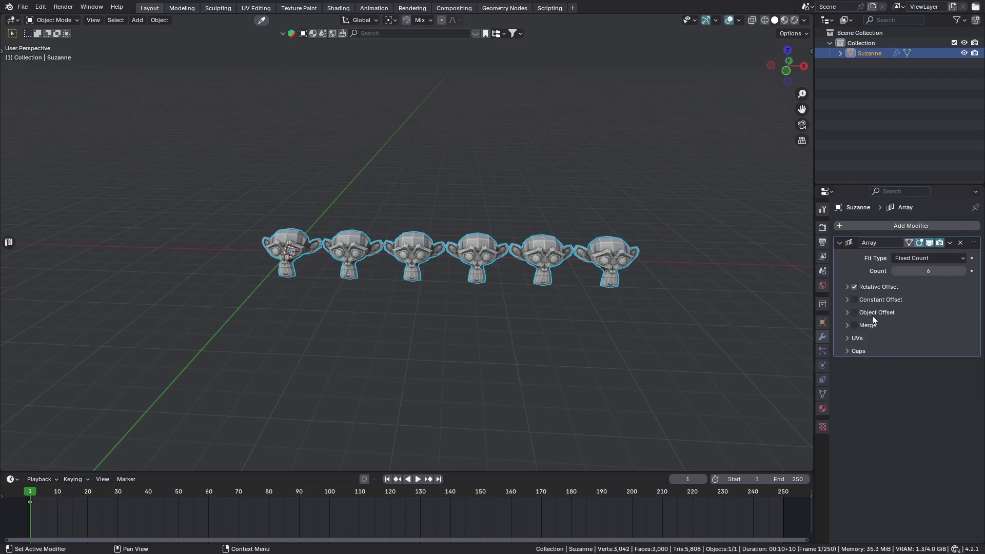
pyautogui.click(845, 287)
pyautogui.scroll(1, 316, 274)
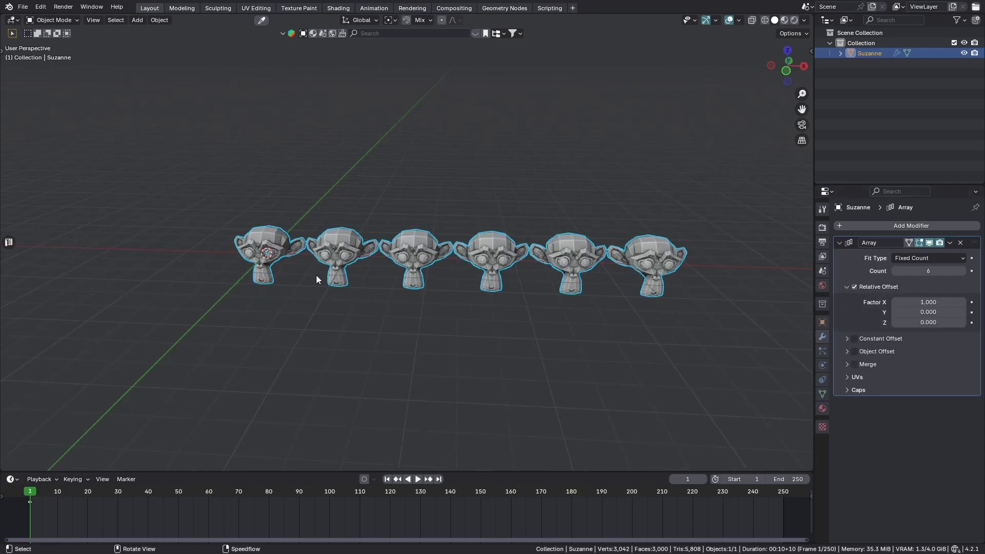
# - Switch the viewport to the front orthographic view of the monkey row
pyautogui.press('`')
pyautogui.click(436, 288)
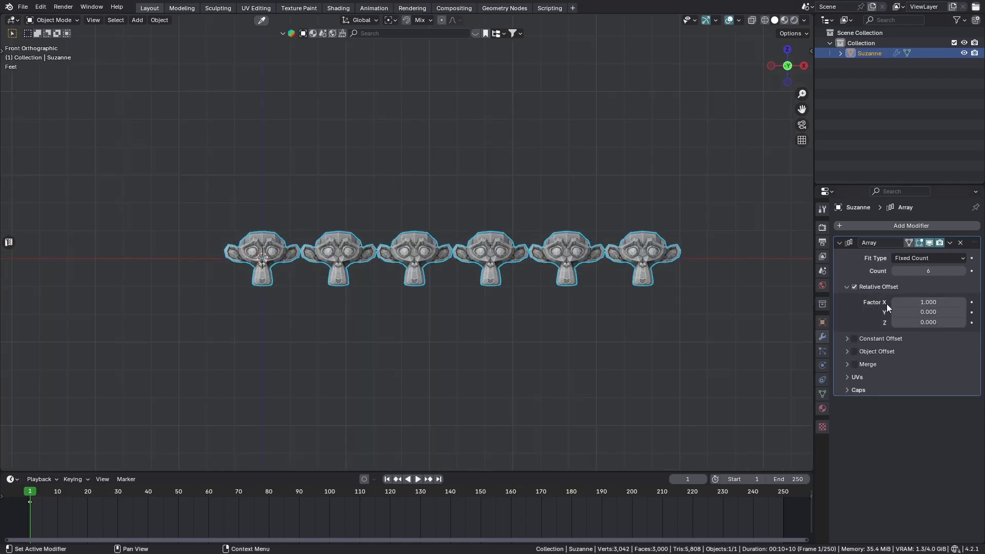
pyautogui.scroll(4, 311, 291)
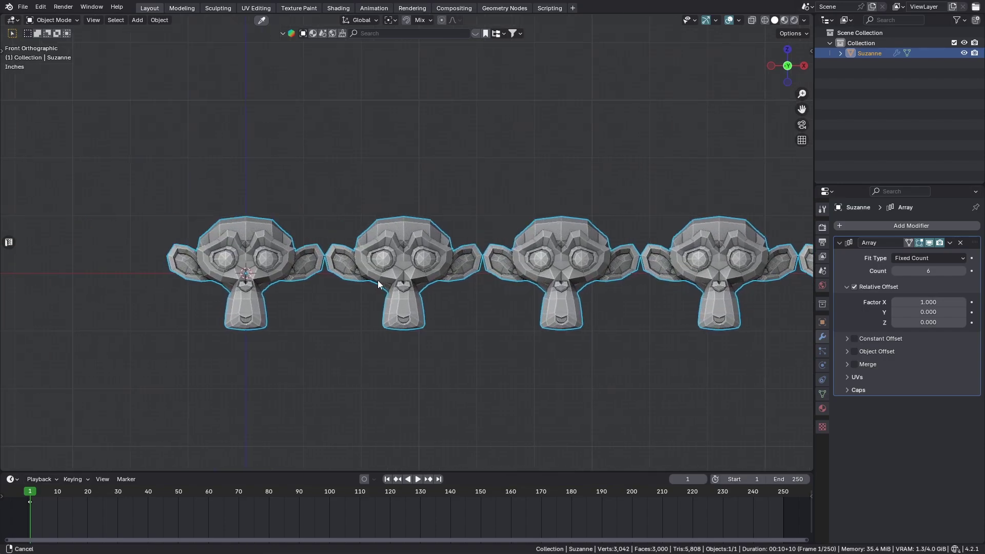
# - Annotate the monkey row with a bracket over one head, then replace it with a bracket spanning two heads and an arrow above the third
pyautogui.moveTo(326, 199)
pyautogui.mouseDown()
pyautogui.moveTo(326, 246)
pyautogui.moveTo(405, 194)
pyautogui.moveTo(471, 196)
pyautogui.moveTo(477, 258)
pyautogui.moveTo(477, 191)
pyautogui.moveTo(331, 194)
pyautogui.moveTo(321, 257)
pyautogui.moveTo(327, 186)
pyautogui.moveTo(472, 190)
pyautogui.moveTo(476, 228)
pyautogui.mouseUp()
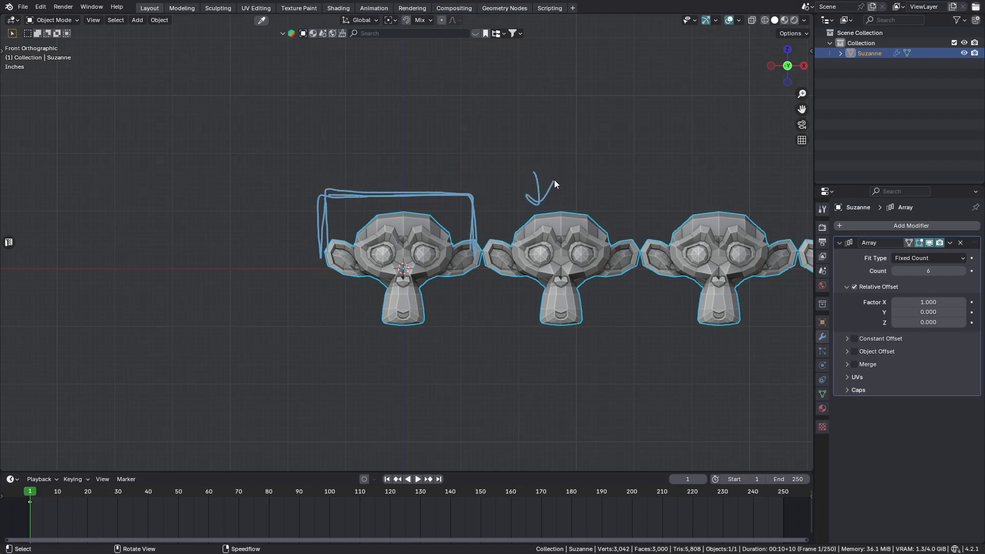
pyautogui.keyDown('shift'); pyautogui.moveTo(508, 278); pyautogui.dragTo(456, 278, button='middle'); pyautogui.keyUp('shift')
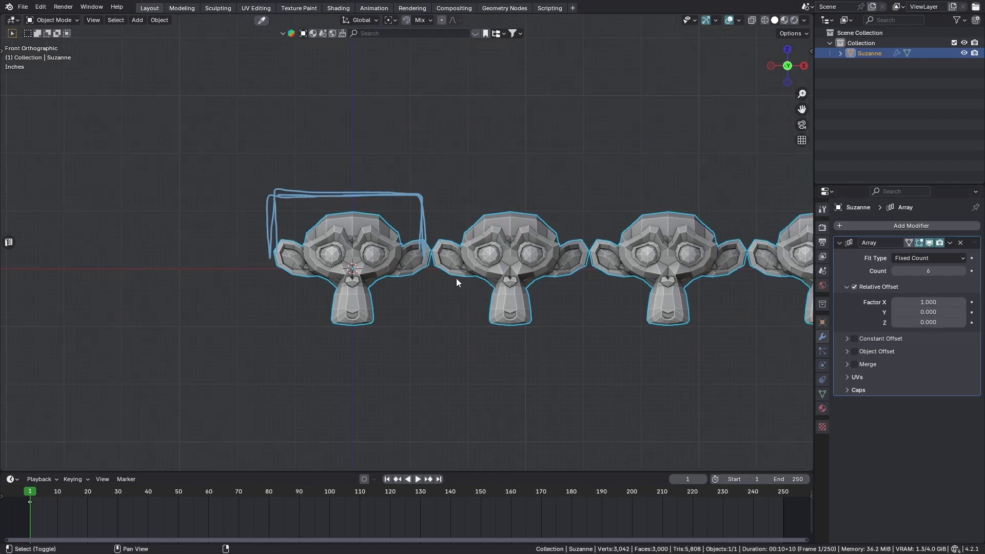
pyautogui.moveTo(406, 205)
pyautogui.keyDown('ctrl'); pyautogui.mouseDown()
pyautogui.moveTo(421, 241)
pyautogui.moveTo(262, 242)
pyautogui.moveTo(313, 180)
pyautogui.moveTo(585, 181)
pyautogui.moveTo(596, 249)
pyautogui.mouseUp(); pyautogui.keyUp('ctrl')
pyautogui.keyDown('shift'); pyautogui.moveTo(638, 263); pyautogui.dragTo(541, 268, button='middle'); pyautogui.keyUp('shift')
pyautogui.moveTo(580, 96)
pyautogui.mouseDown()
pyautogui.moveTo(561, 142)
pyautogui.moveTo(606, 143)
pyautogui.mouseUp()
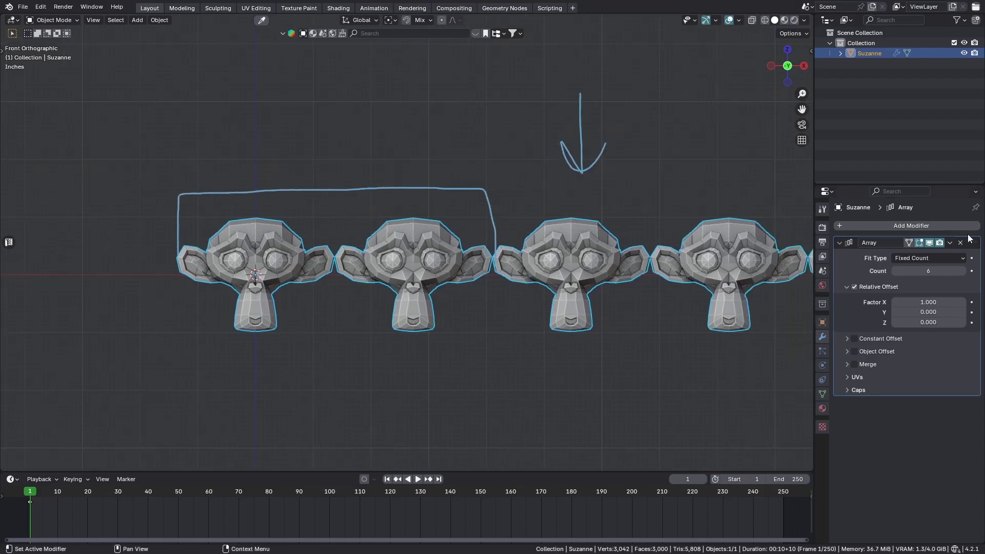
# - Set the Array's relative offset Factor X to 2 and circle the gap between the first two monkeys
pyautogui.click(942, 302)
pyautogui.write('2')
pyautogui.press('Return')
pyautogui.keyDown('ctrl'); pyautogui.moveTo(491, 235); pyautogui.dragTo(588, 317, button='middle'); pyautogui.keyUp('ctrl')
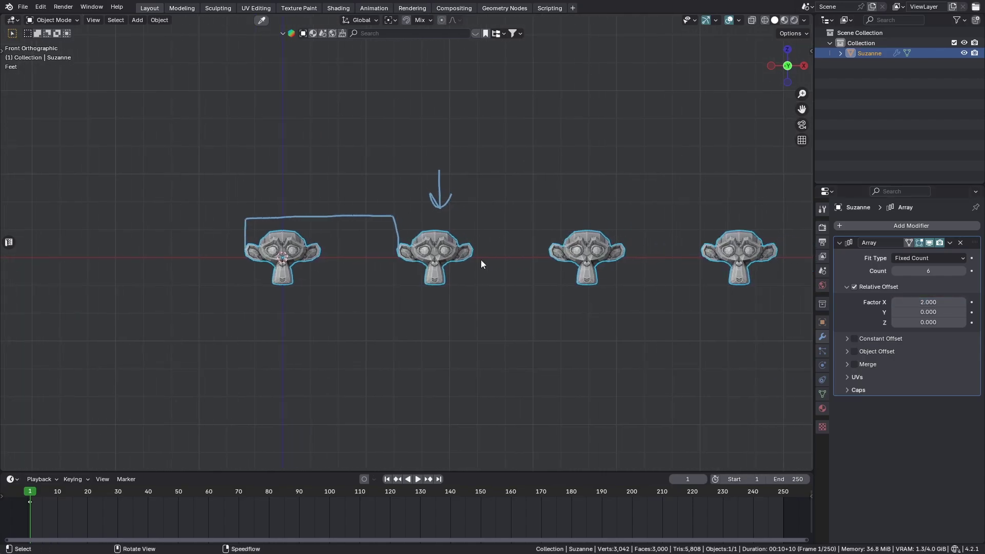
pyautogui.hscroll(-3, 462, 261)
pyautogui.scroll(1, 439, 263)
pyautogui.moveTo(378, 242)
pyautogui.mouseDown()
pyautogui.moveTo(417, 295)
pyautogui.moveTo(452, 220)
pyautogui.moveTo(410, 288)
pyautogui.mouseUp()
# - Set the Array's relative offset Factor X to 3 and clear the annotations from the viewport
pyautogui.click(928, 302)
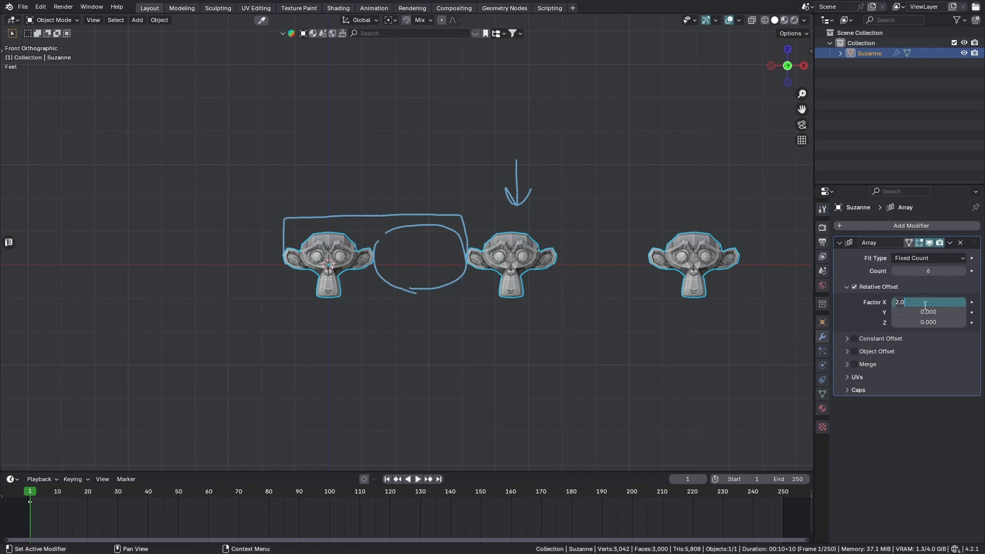
pyautogui.write('3')
pyautogui.press('Return')
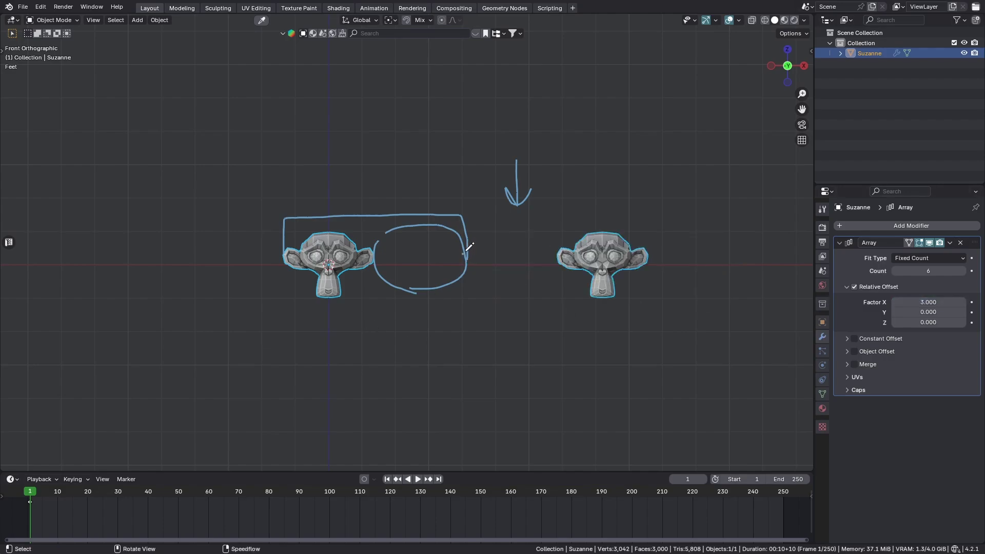
pyautogui.moveTo(468, 247)
pyautogui.mouseDown()
pyautogui.moveTo(568, 275)
pyautogui.moveTo(475, 253)
pyautogui.mouseUp()
pyautogui.moveTo(508, 295)
pyautogui.keyDown('ctrl'); pyautogui.mouseDown()
pyautogui.moveTo(499, 230)
pyautogui.moveTo(390, 220)
pyautogui.moveTo(637, 264)
pyautogui.moveTo(510, 218)
pyautogui.mouseUp(); pyautogui.keyUp('ctrl')
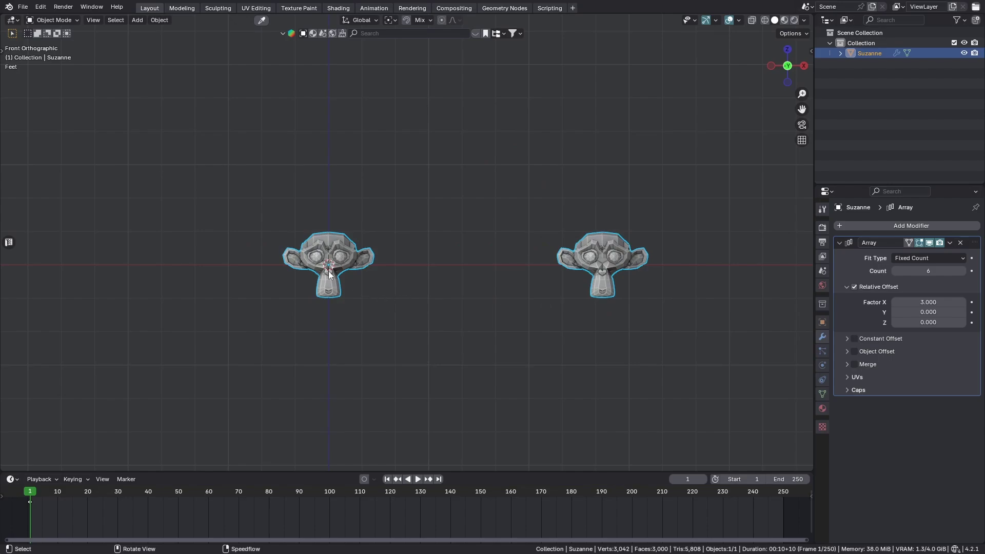
# - Try scaling the whole monkey mesh along X in Edit Mode with the relative offset Array active, and cancel the scaling
pyautogui.scroll(2, 416, 316)
pyautogui.scroll(-2, 386, 313)
pyautogui.rightClick(377, 290)
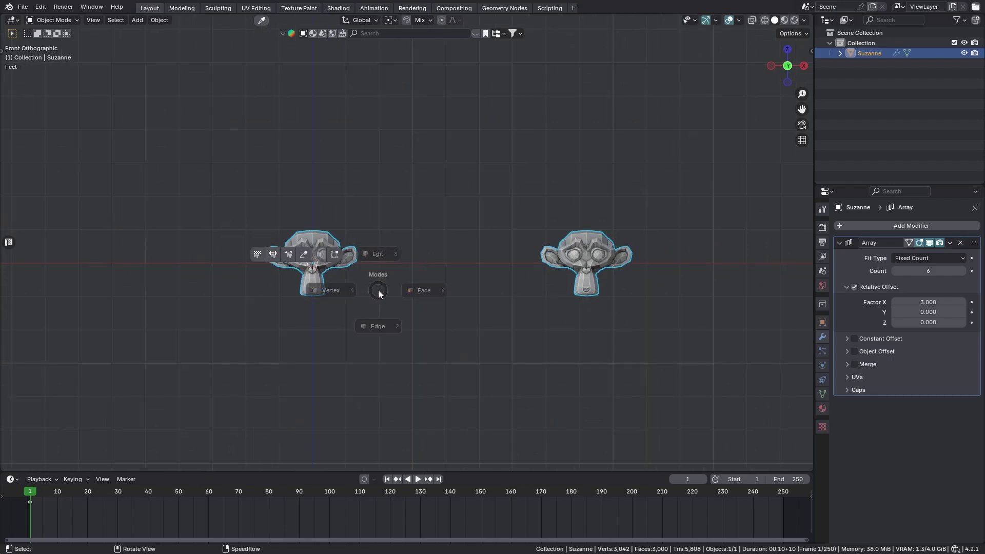
pyautogui.click(384, 243)
pyautogui.press('s')
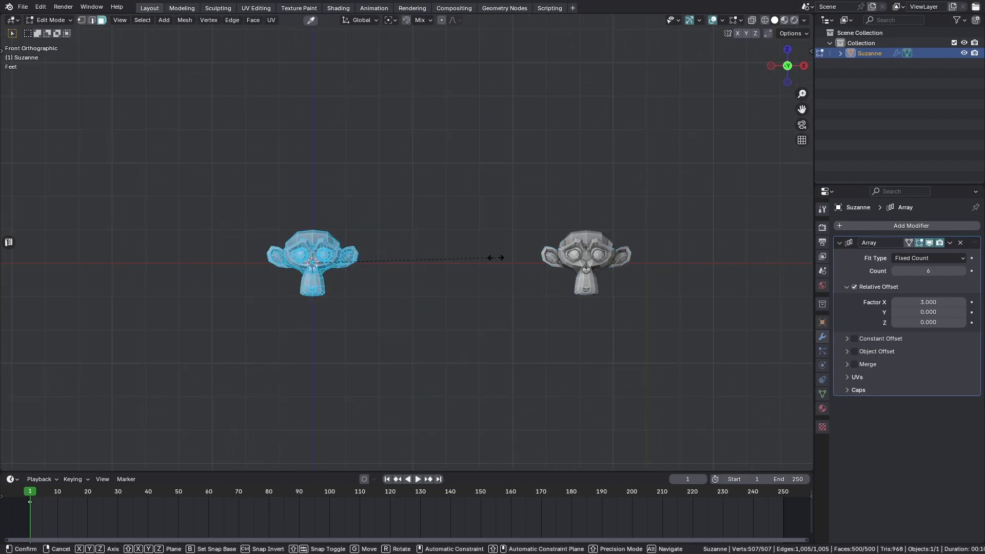
pyautogui.press('x')
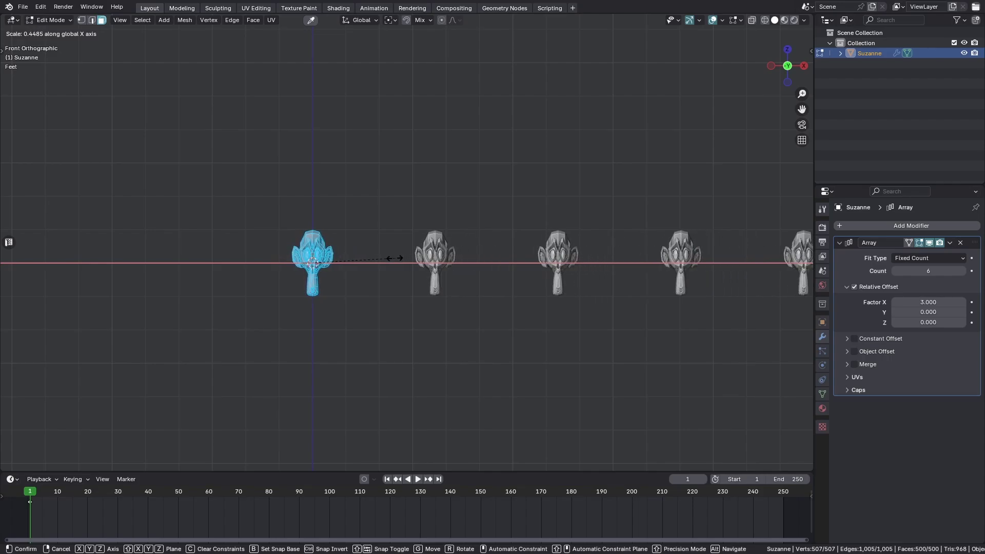
pyautogui.press('Escape')
# - Bracket the first monkey and the gap beside it, erase the annotations, and try the mesh's X scaling again without keeping it
pyautogui.moveTo(258, 249)
pyautogui.mouseDown()
pyautogui.moveTo(266, 220)
pyautogui.moveTo(356, 220)
pyautogui.moveTo(361, 248)
pyautogui.moveTo(363, 221)
pyautogui.moveTo(523, 216)
pyautogui.moveTo(537, 250)
pyautogui.mouseUp()
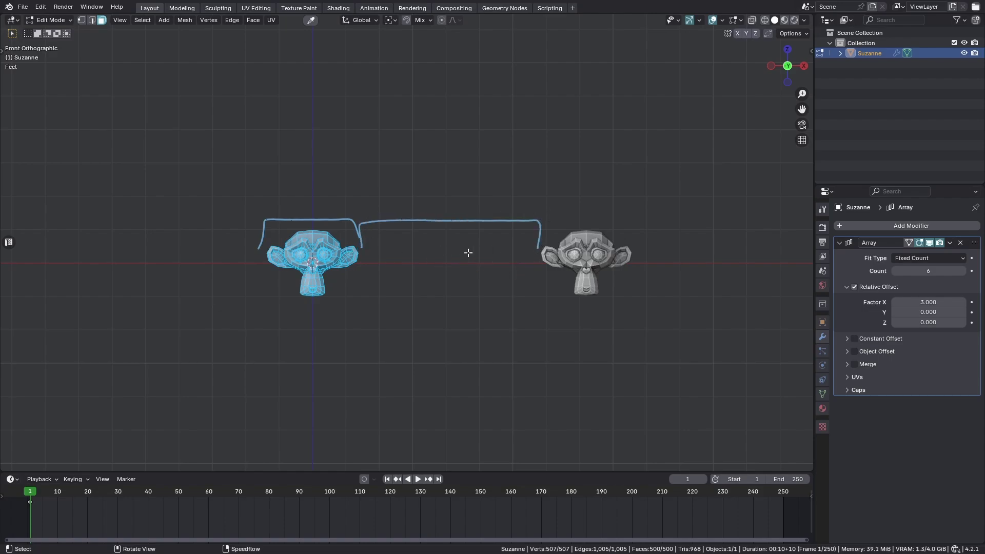
pyautogui.moveTo(251, 277)
pyautogui.mouseDown(button='right')
pyautogui.moveTo(230, 263)
pyautogui.moveTo(417, 220)
pyautogui.moveTo(539, 238)
pyautogui.mouseUp(button='right')
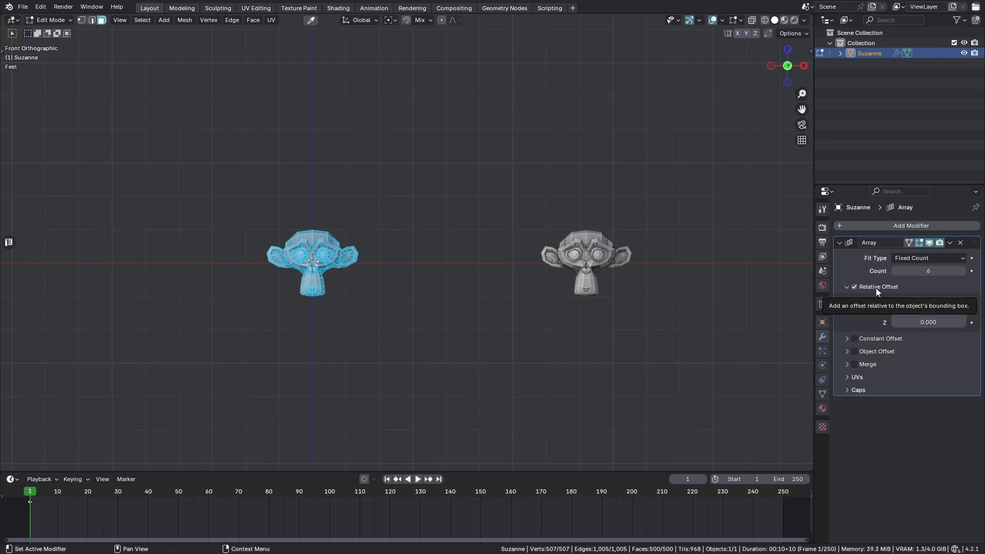
pyautogui.press('s')
pyautogui.press('x')
pyautogui.rightClick(447, 261)
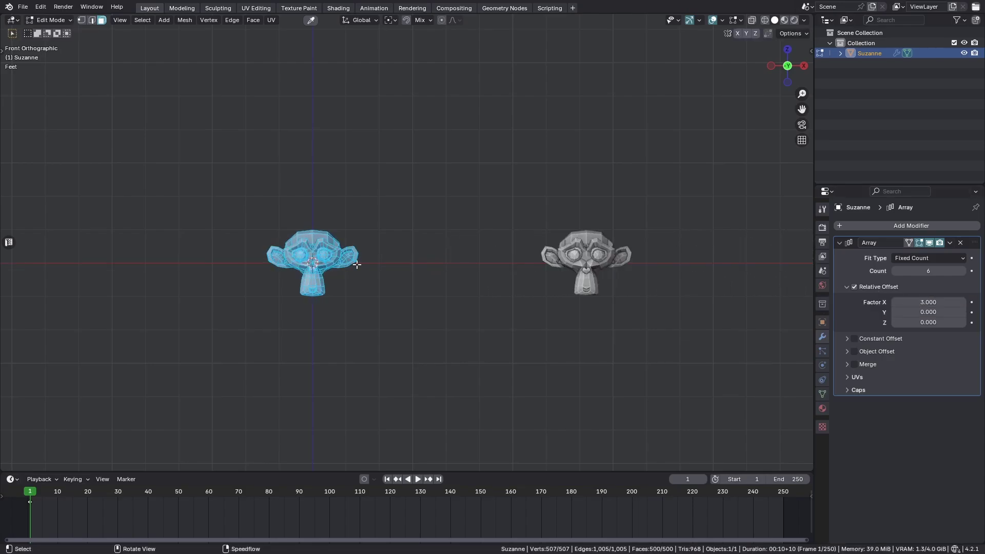
# - Set the Array's relative offset Factor X to 1.5
pyautogui.doubleClick(930, 302)
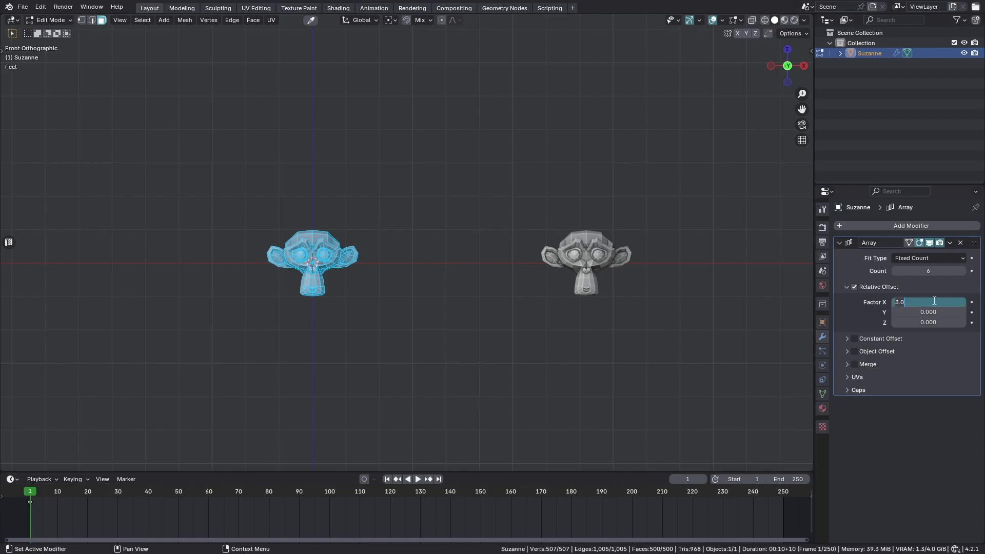
pyautogui.write('1.5')
pyautogui.press('Return')
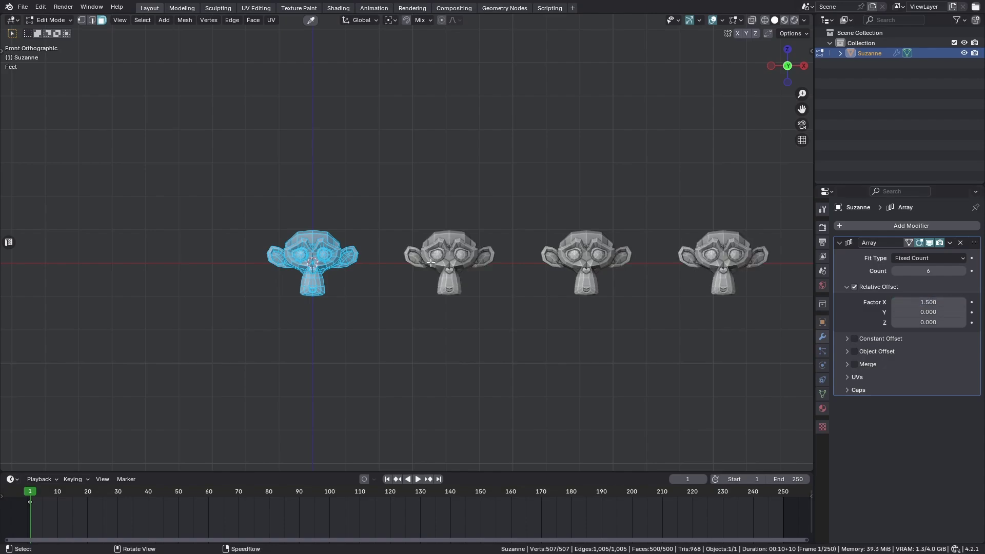
# - Return to Object Mode and try scaling the arrayed monkey object along X twice, cancelling both attempts
pyautogui.press('Tab')
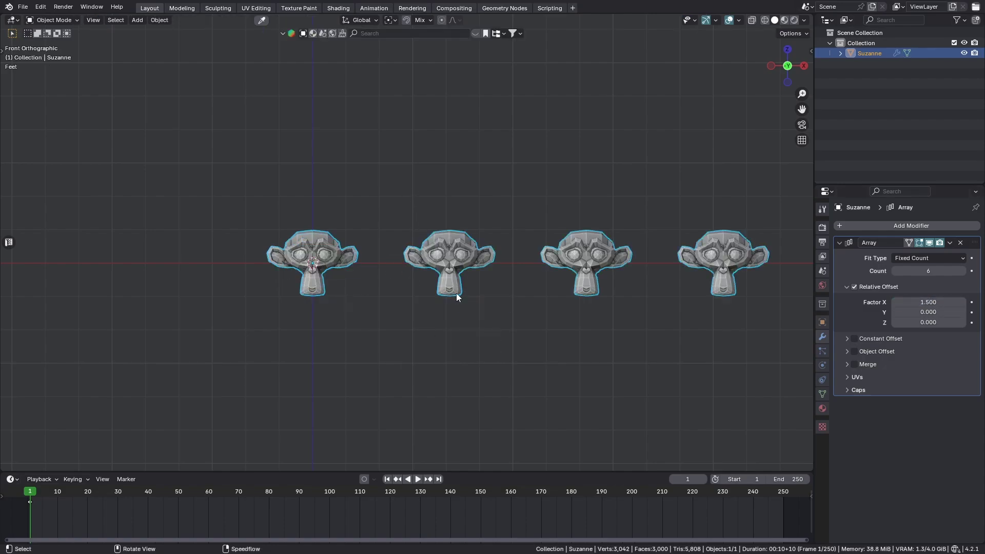
pyautogui.press('s')
pyautogui.press('x')
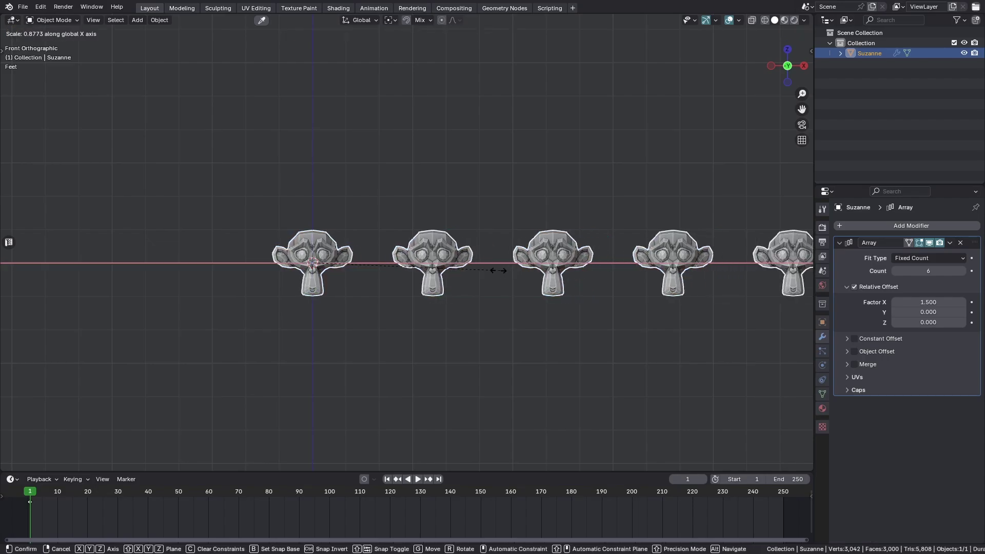
pyautogui.rightClick(495, 269)
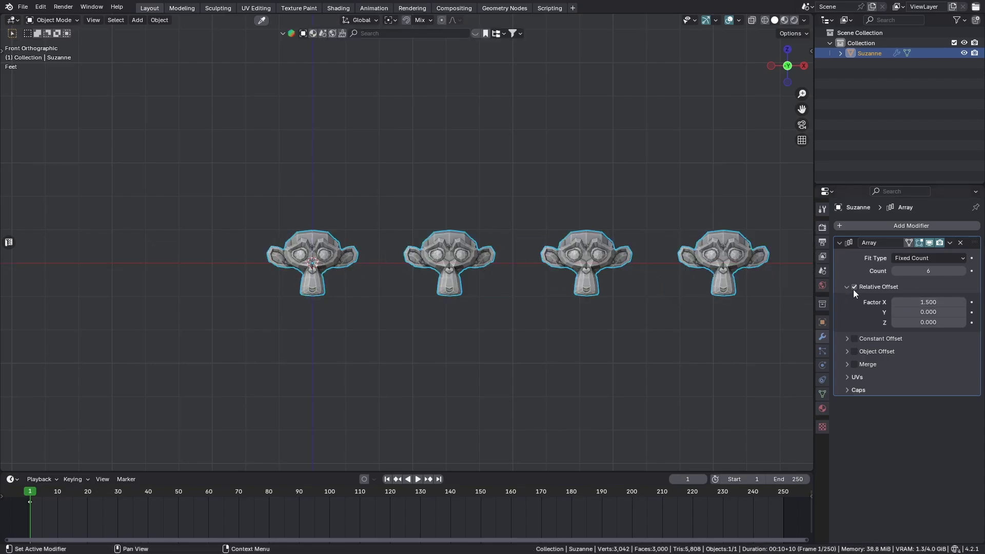
pyautogui.press('s')
pyautogui.press('x')
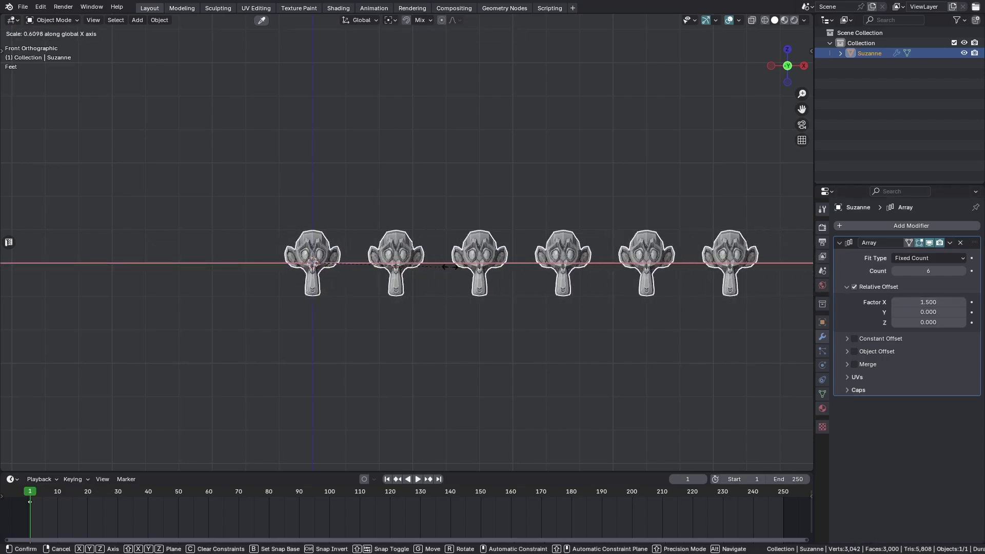
pyautogui.click(543, 253)
# - Try scaling the mesh along X in Edit Mode at the 1.5 relative offset, cancel it, and return to Object Mode
pyautogui.press('Tab')
pyautogui.press('s')
pyautogui.press('x')
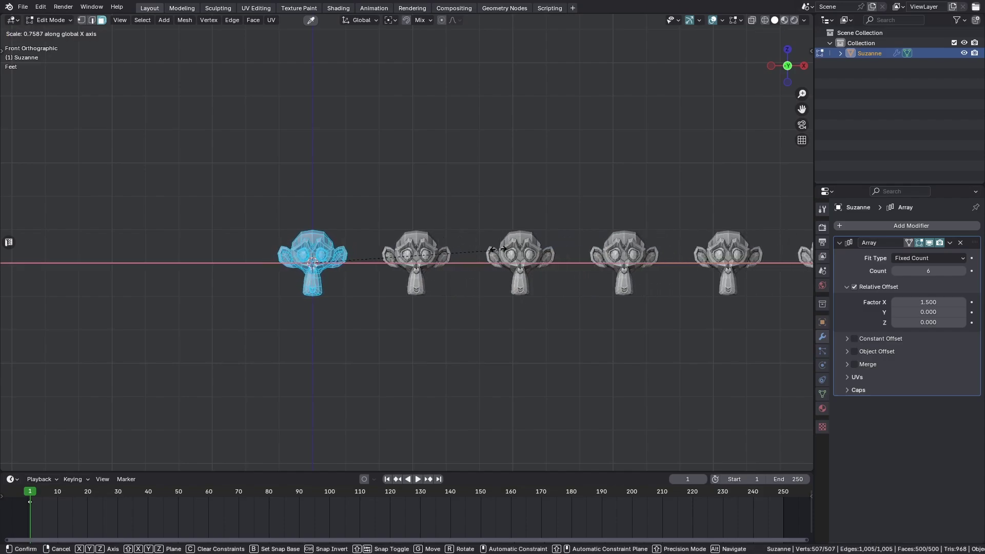
pyautogui.rightClick(425, 310)
pyautogui.press('Tab')
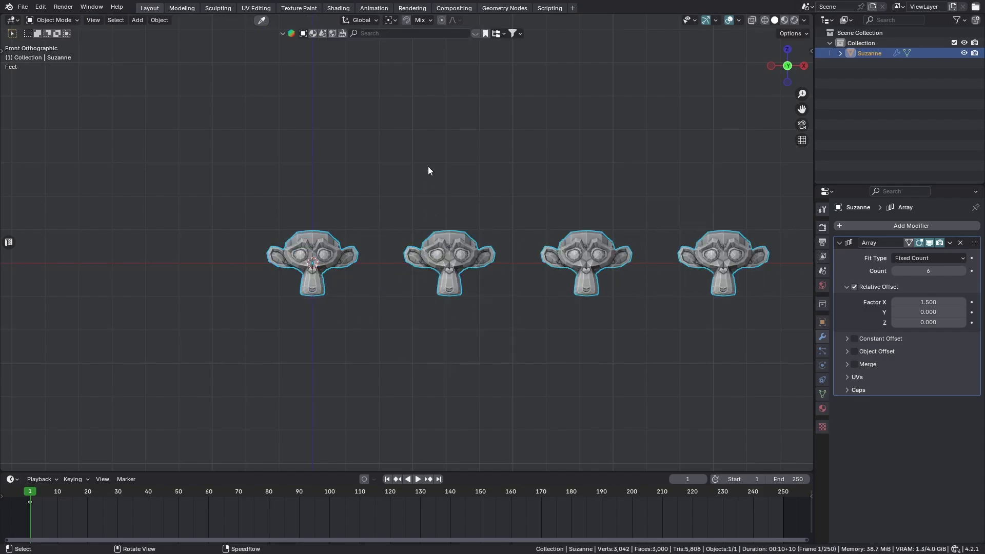
# - Disable the Array's relative offset and enable the constant offset with its distance settings expanded
pyautogui.click(854, 288)
pyautogui.click(843, 287)
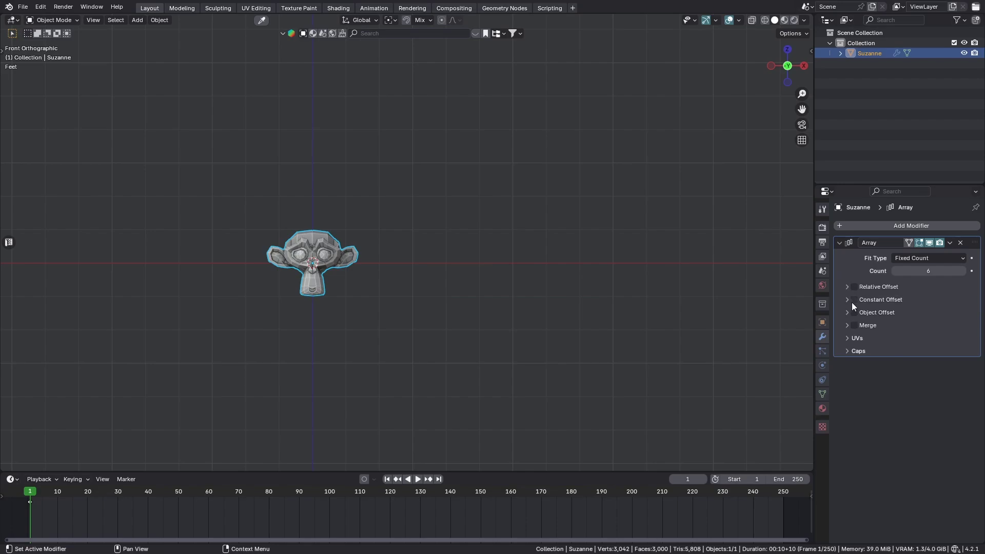
pyautogui.click(853, 301)
pyautogui.click(847, 300)
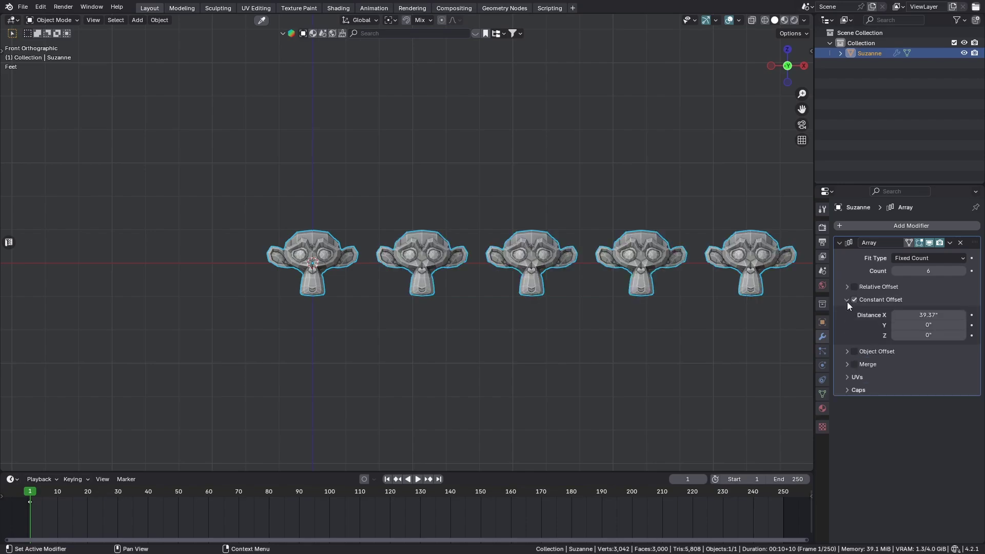
# - Set the Array's constant offset Distance X to 10 inches
pyautogui.click(916, 314)
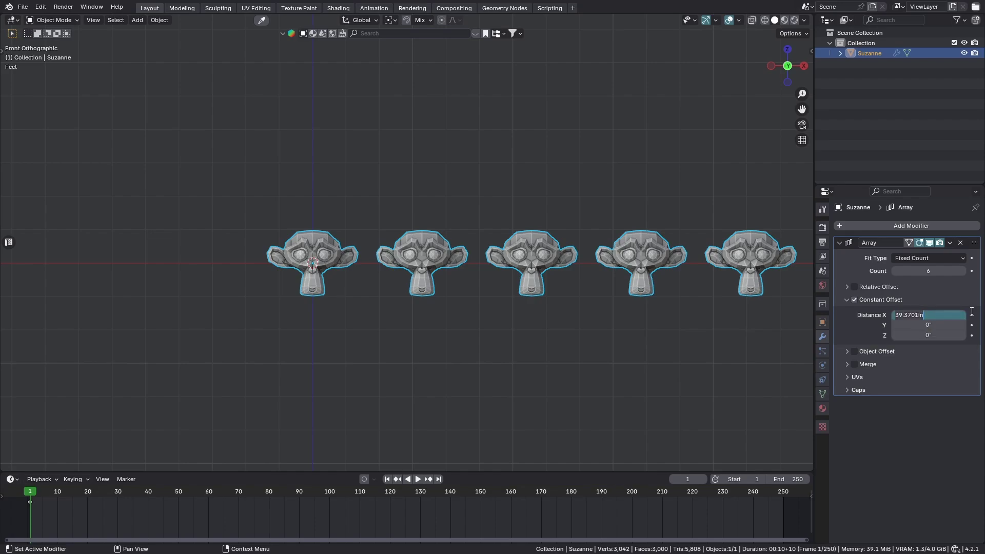
pyautogui.write('10')
pyautogui.press('Return')
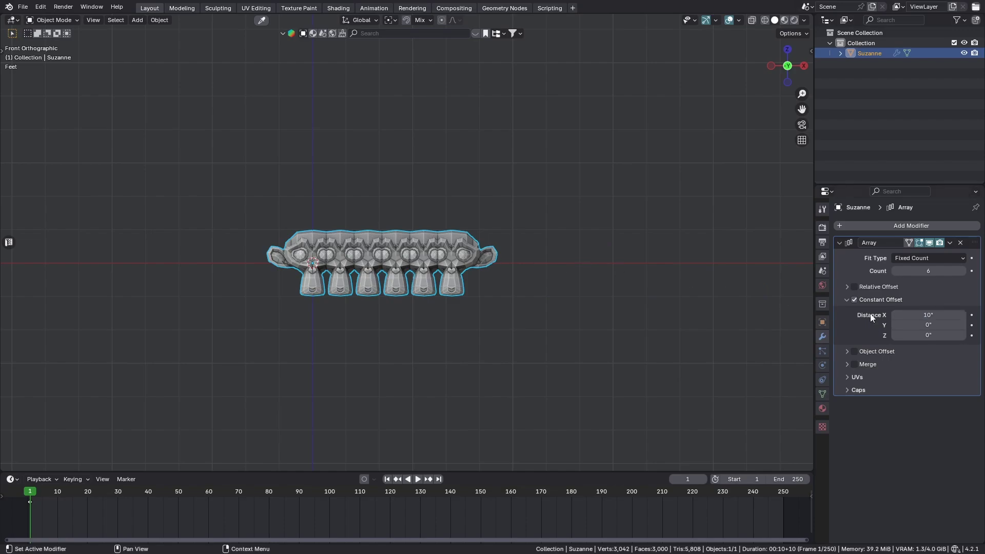
# - Increase the constant offset Distance X to separate the overlapping monkeys, settling on exactly 36 inches
pyautogui.scroll(3, 398, 313)
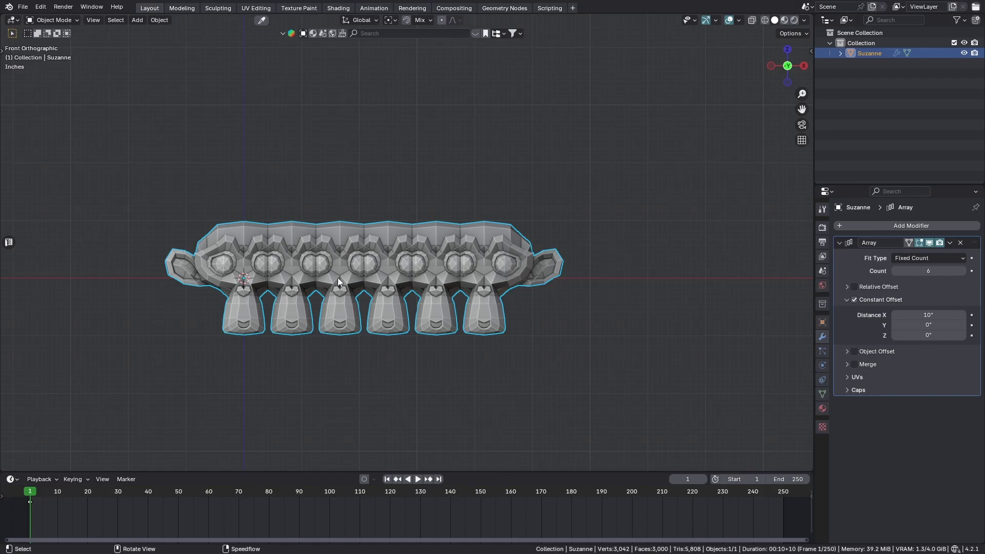
pyautogui.moveTo(918, 314); pyautogui.dragTo(980, 314)
pyautogui.scroll(-4, 528, 278)
pyautogui.click(917, 316)
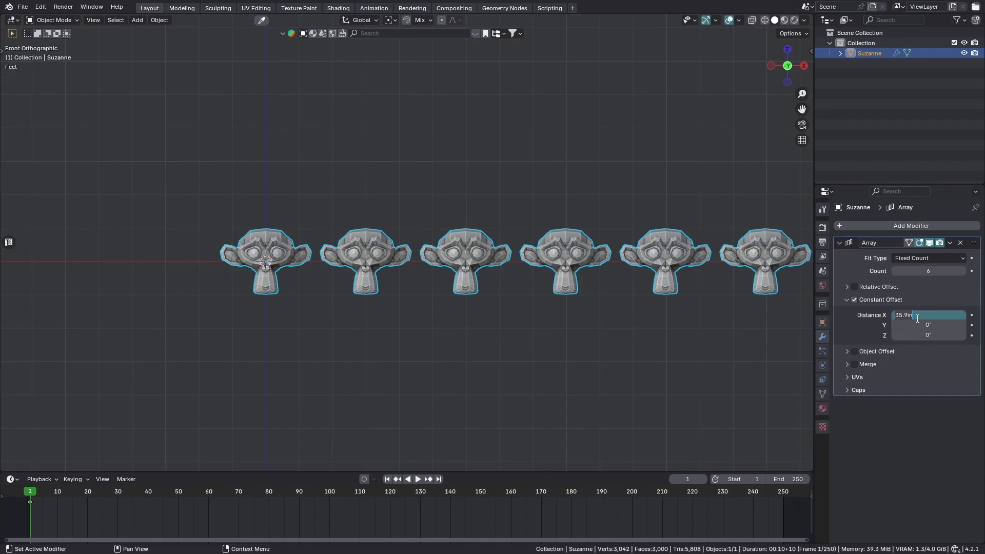
pyautogui.write('36')
pyautogui.press('Return')
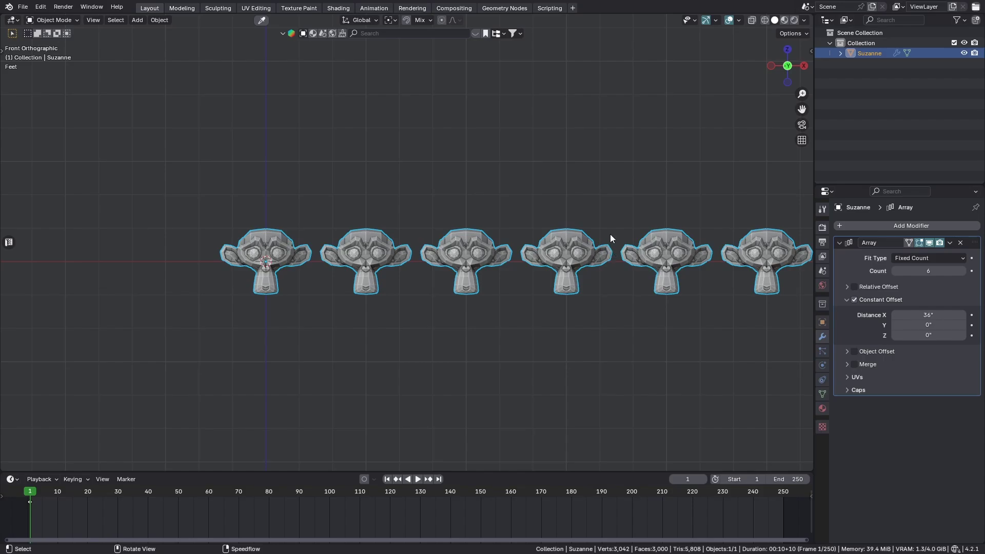
# - Try scaling the monkey mesh along X in Edit Mode with the 36-inch constant offset active, and cancel the scaling
pyautogui.press('Tab')
pyautogui.click(594, 173)
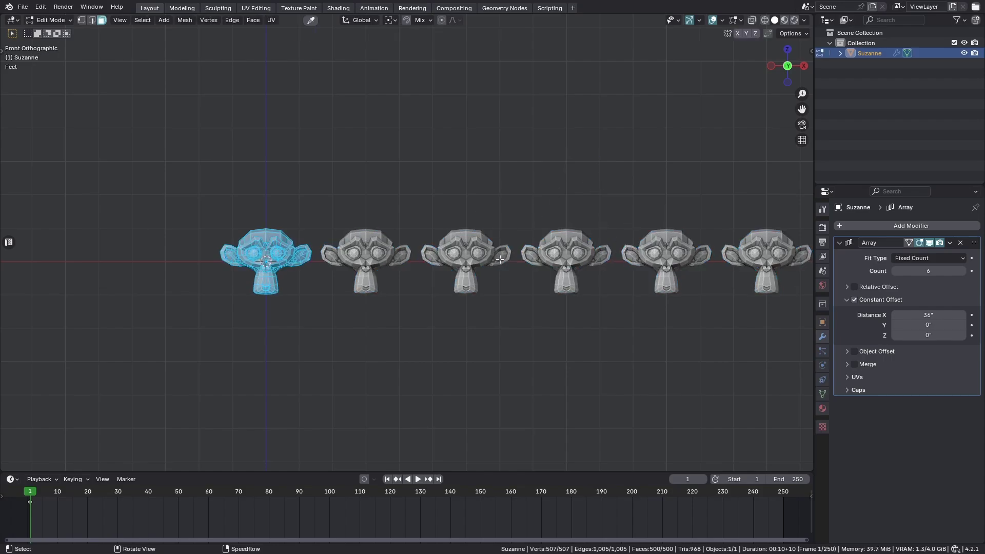
pyautogui.press('s')
pyautogui.press('x')
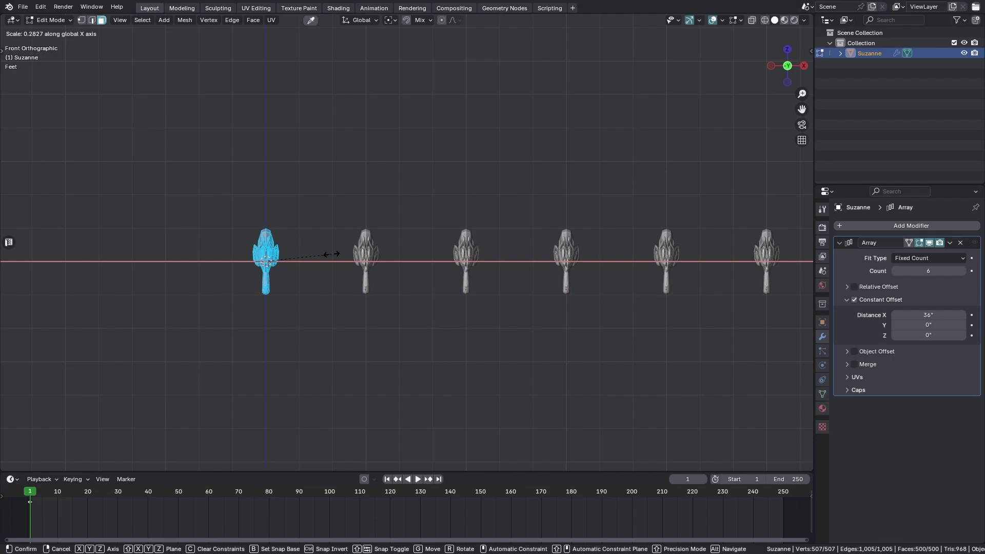
pyautogui.rightClick(333, 254)
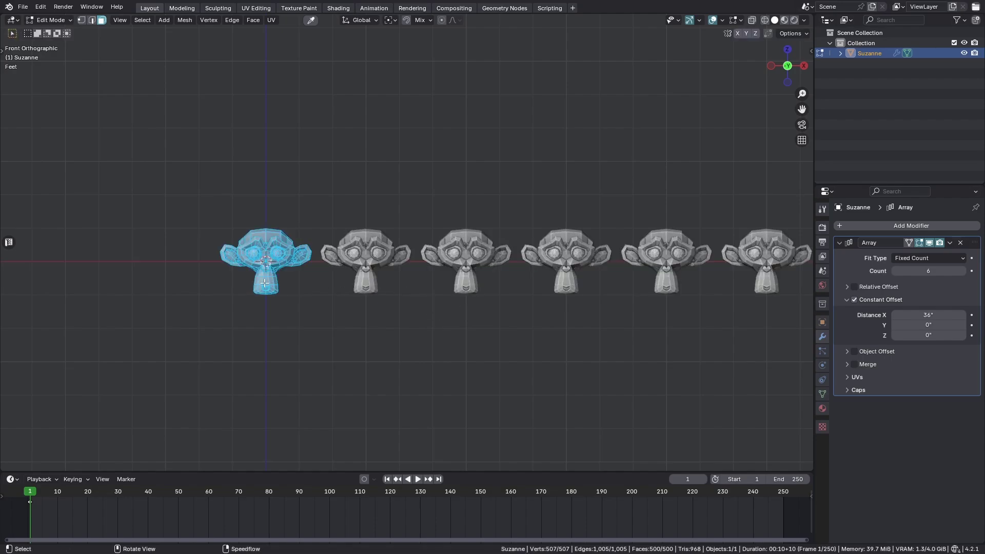
# - Annotate the spacing between the centres of the first two monkeys with a bracket and handwritten label, and erase the marks
pyautogui.scroll(1, 258, 282)
pyautogui.moveTo(236, 219)
pyautogui.mouseDown()
pyautogui.moveTo(359, 184)
pyautogui.moveTo(360, 211)
pyautogui.mouseUp()
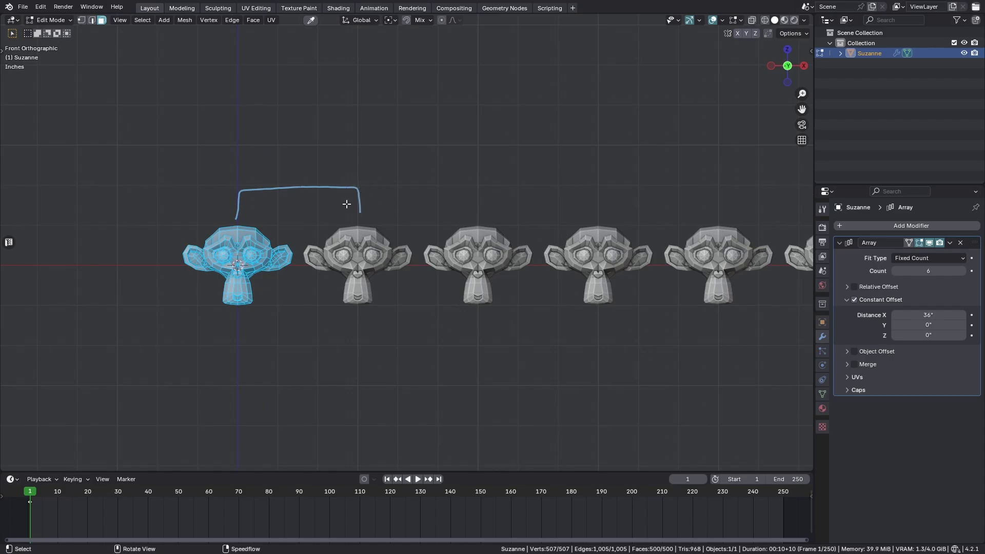
pyautogui.moveTo(302, 144); pyautogui.dragTo(296, 166)
pyautogui.moveTo(339, 138)
pyautogui.mouseDown()
pyautogui.moveTo(329, 154)
pyautogui.moveTo(358, 138)
pyautogui.mouseUp()
pyautogui.moveTo(366, 125); pyautogui.dragTo(365, 132)
pyautogui.moveTo(220, 239); pyautogui.dragTo(349, 140, button='right')
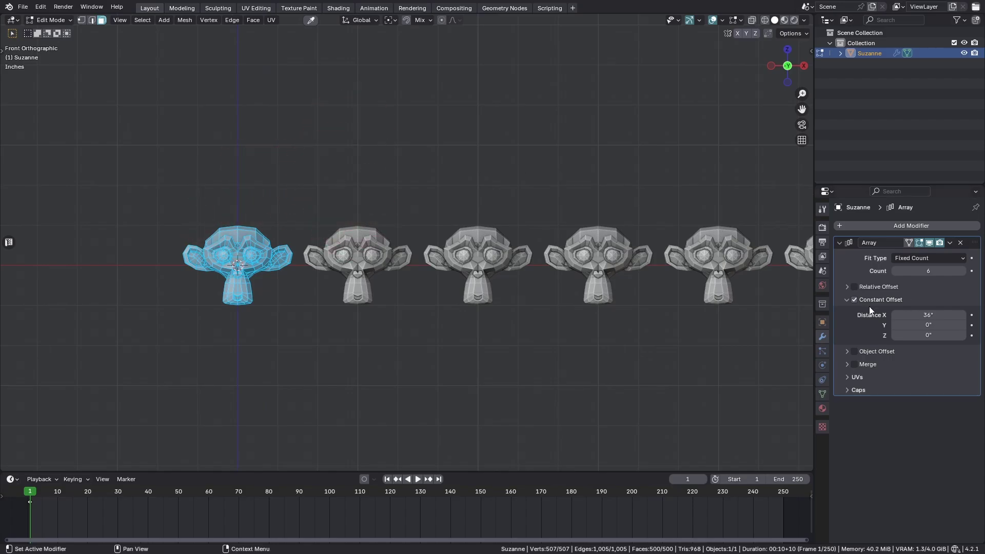
# - Try the mesh's X scaling in Edit Mode from the front and again in perspective, cancelling both and returning to Object Mode
pyautogui.press('s')
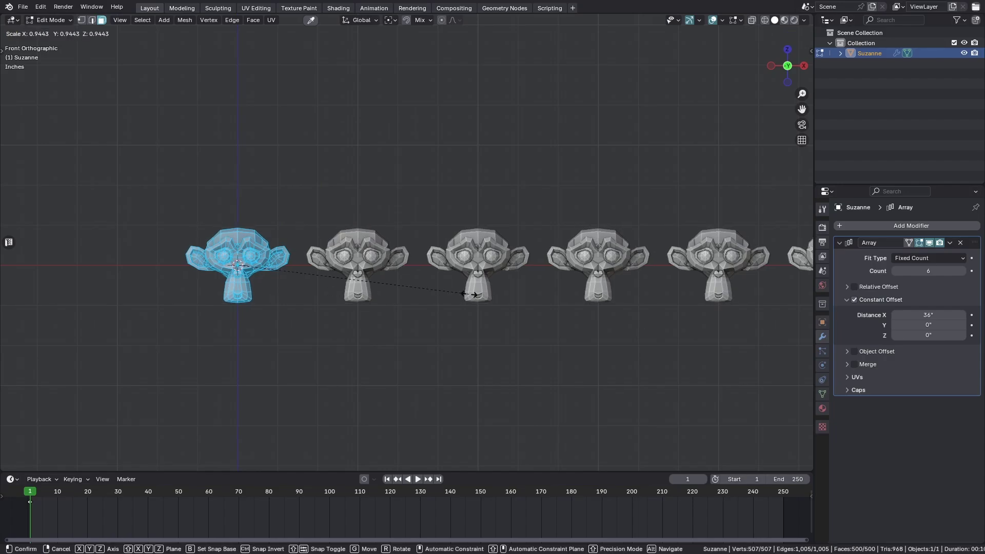
pyautogui.press('x')
pyautogui.rightClick(301, 268)
pyautogui.moveTo(290, 292); pyautogui.dragTo(400, 333, button='middle')
pyautogui.press('Tab')
pyautogui.scroll(-2, 472, 280)
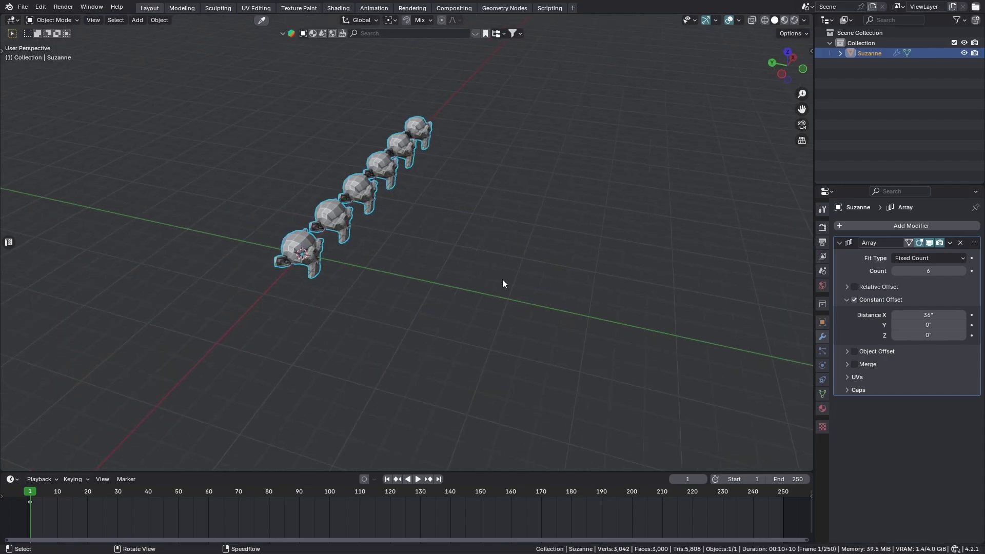
pyautogui.moveTo(502, 280); pyautogui.dragTo(495, 242, button='middle')
pyautogui.press('Tab')
pyautogui.press('s')
pyautogui.press('x')
pyautogui.press('Escape')
pyautogui.press('Tab')
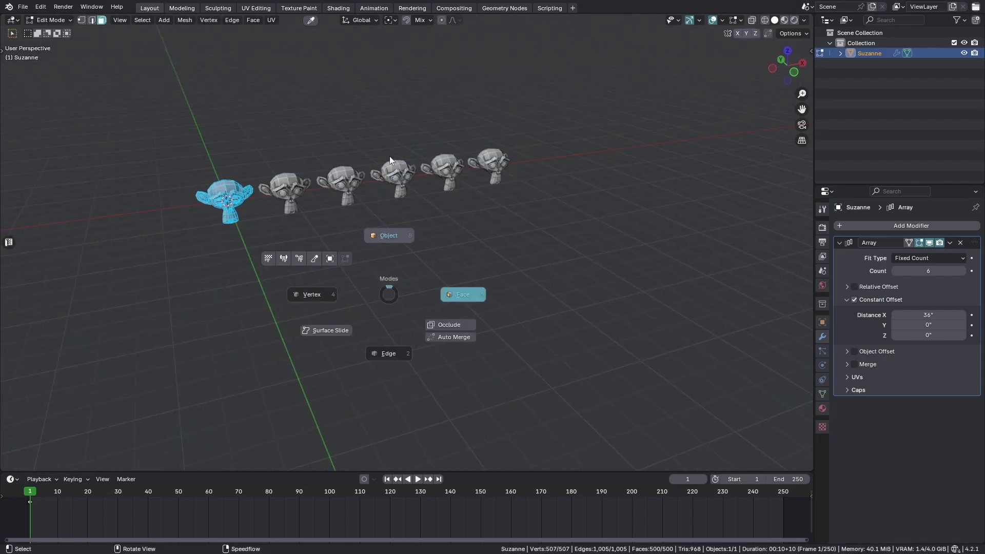
# - Try scaling the arrayed object in Object Mode, uniformly in perspective and along X in front view, cancelling both
pyautogui.moveTo(389, 287); pyautogui.dragTo(267, 286, button='middle')
pyautogui.press('s')
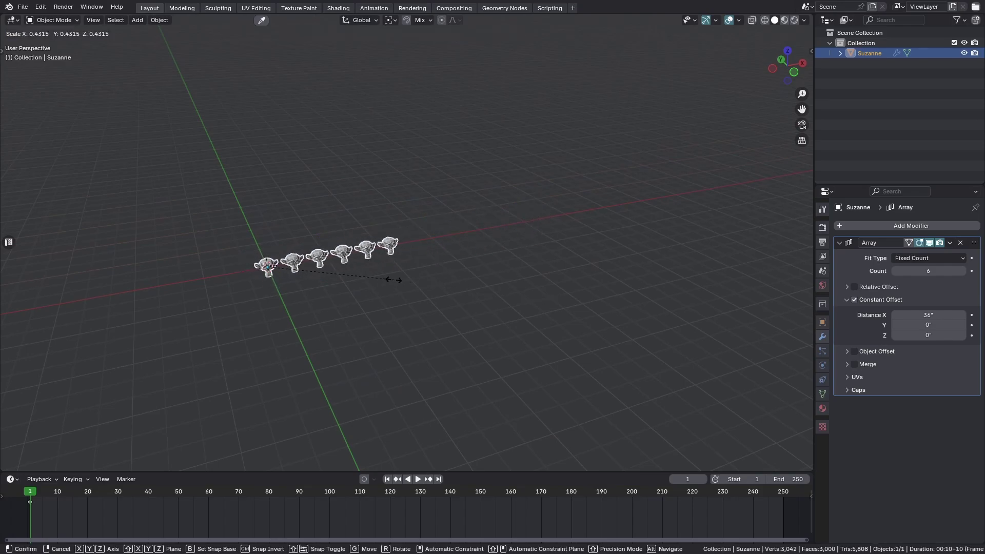
pyautogui.rightClick(394, 280)
pyautogui.moveTo(473, 335); pyautogui.dragTo(451, 329, button='middle')
pyautogui.press('KP_1')
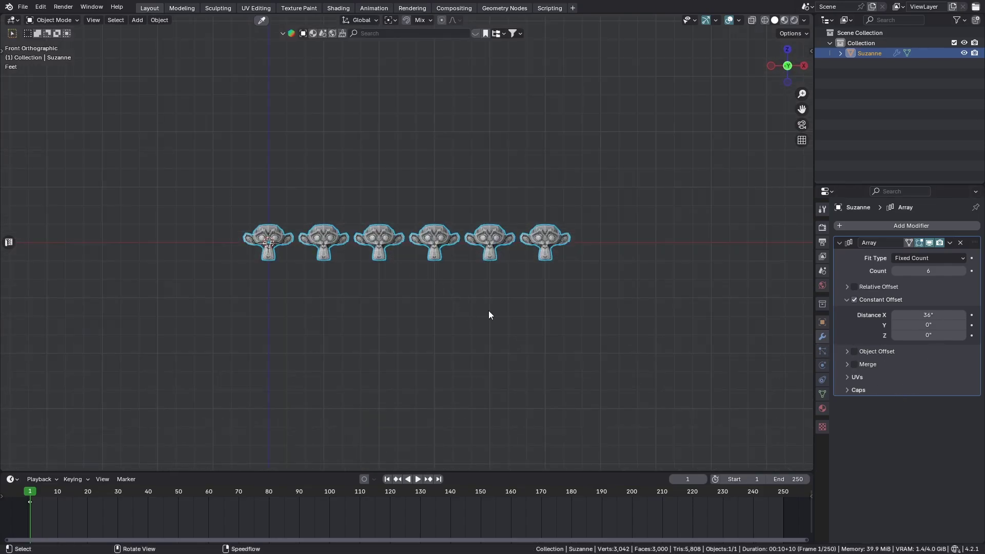
pyautogui.press('s')
pyautogui.press('x')
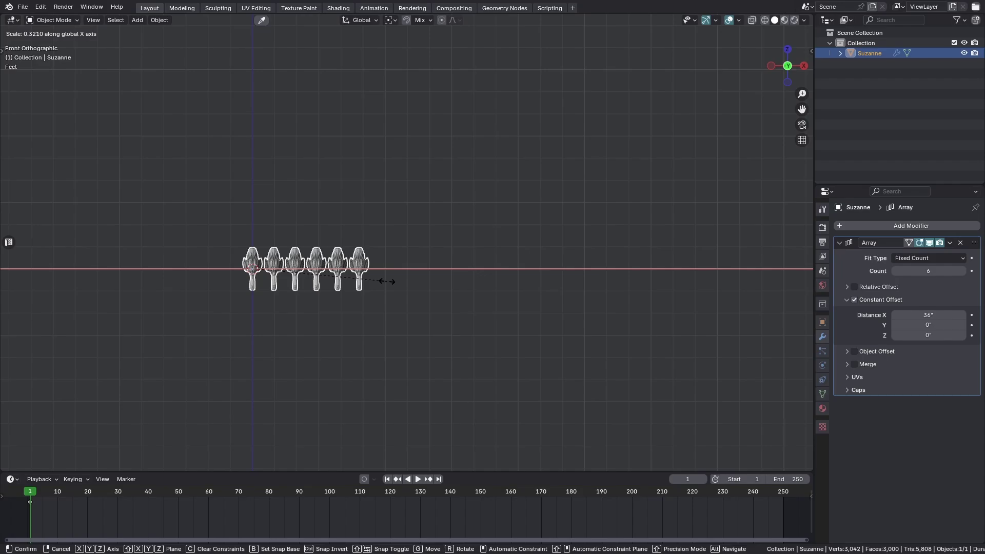
pyautogui.press('Escape')
# - Compare uniform scaling of the mesh in Edit Mode with uniform scaling of the object in Object Mode, keeping neither
pyautogui.press('Tab')
pyautogui.press('s')
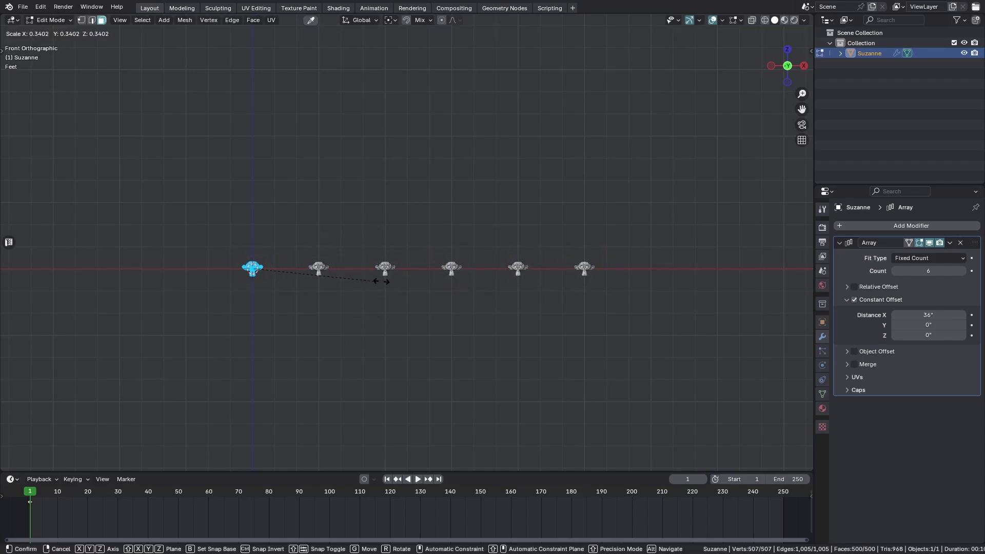
pyautogui.click(390, 281)
pyautogui.press('Tab')
pyautogui.press('s')
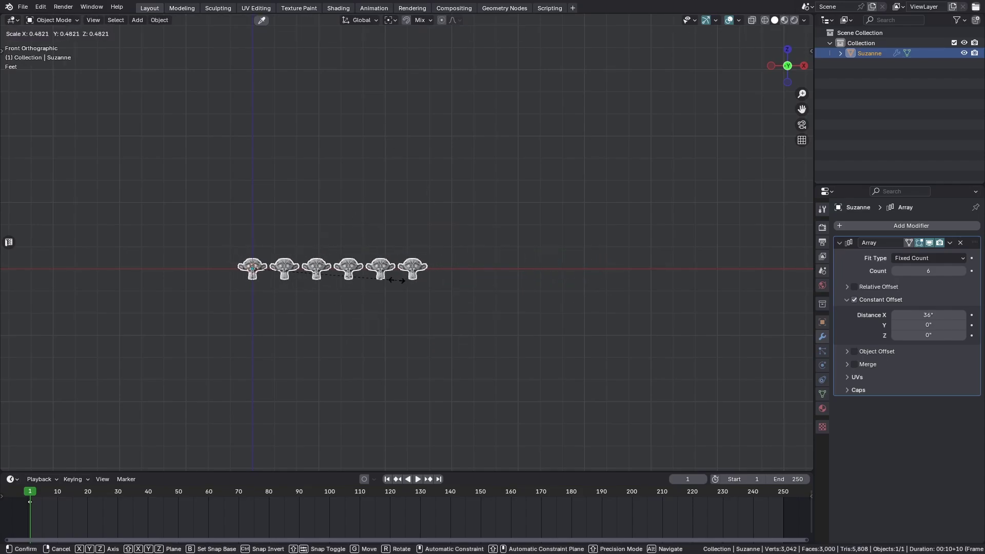
pyautogui.press('Escape')
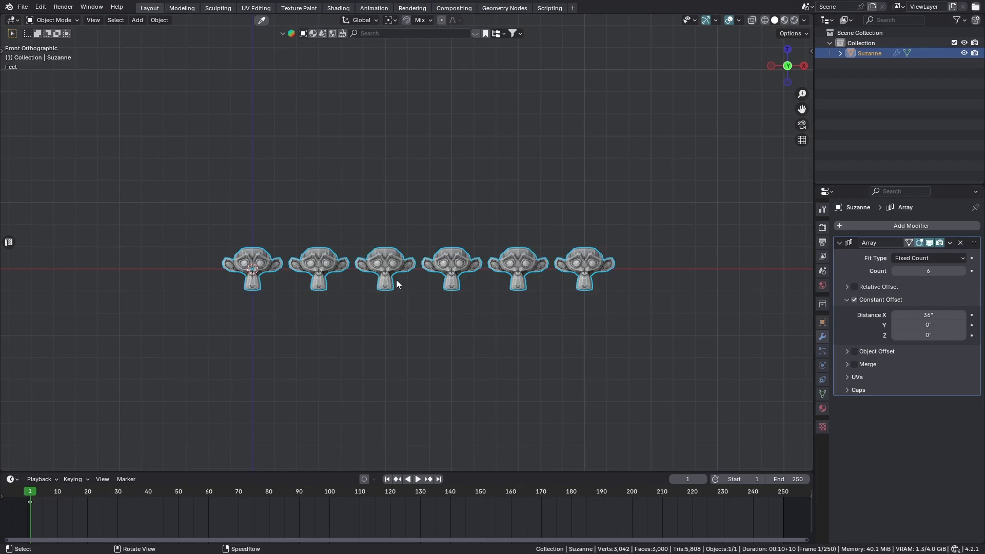
# - Try scaling the arrayed monkey object uniformly to about 0.377 and applying its scale, and undo both operations
pyautogui.scroll(1, 396, 279)
pyautogui.press('s')
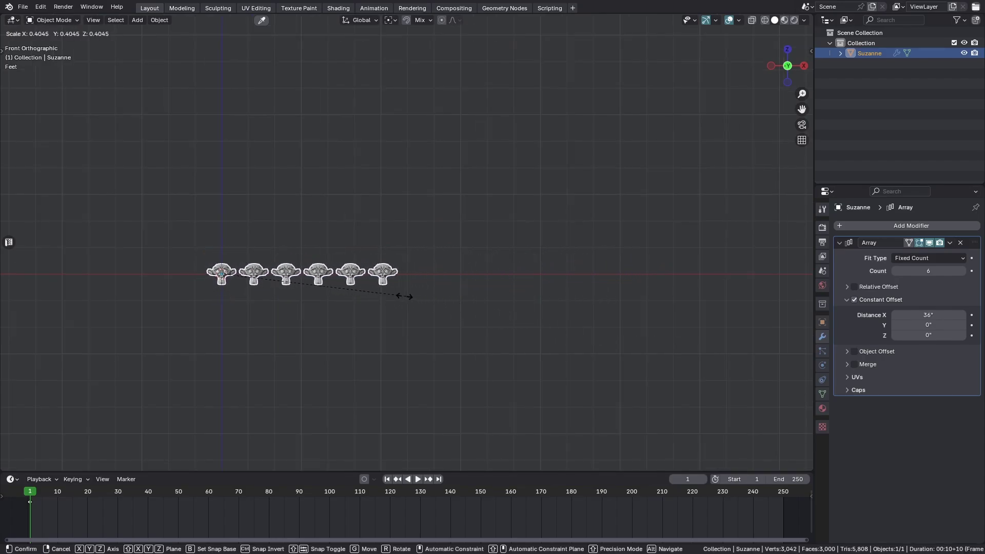
pyautogui.click(393, 294)
pyautogui.press('n')
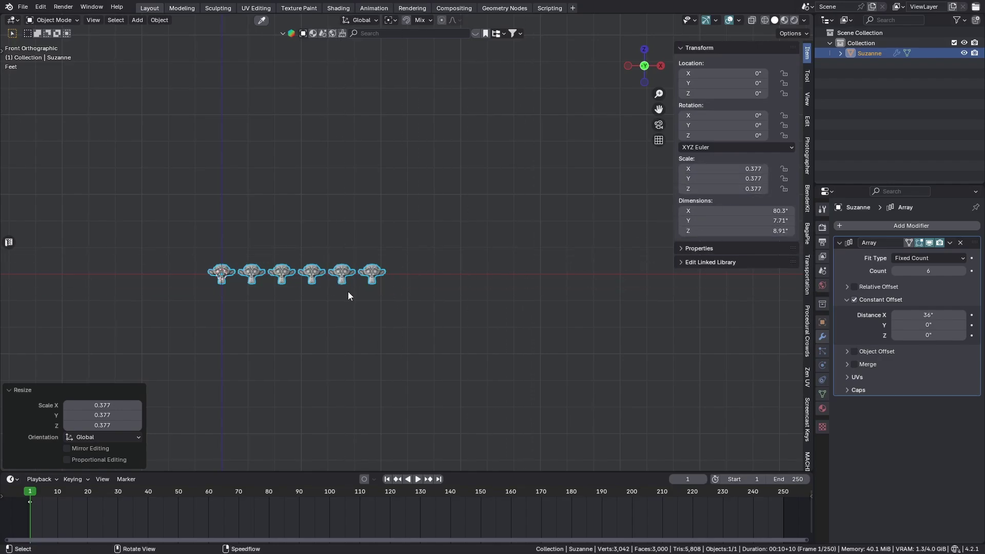
pyautogui.hotkey('ctrl', 'a')
pyautogui.click(404, 255)
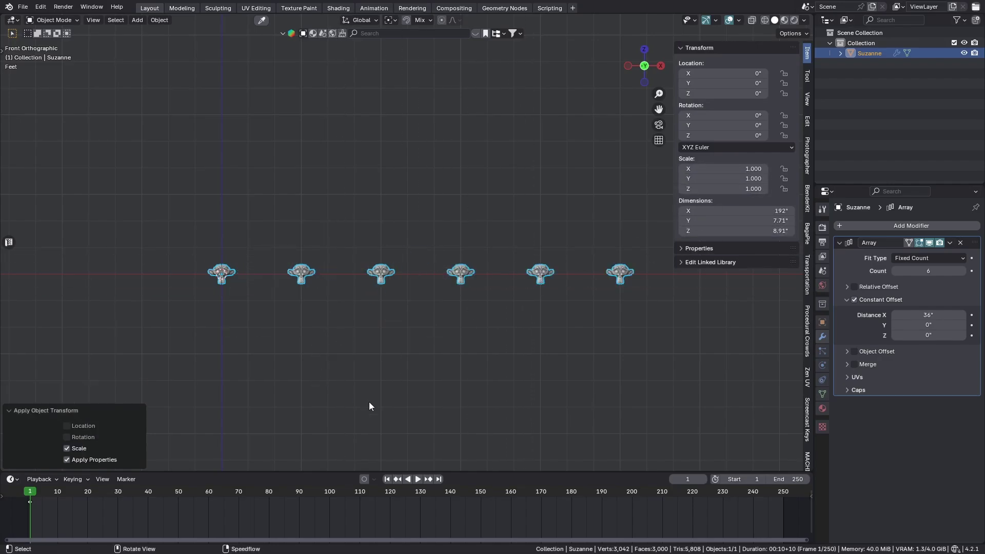
pyautogui.press('n')
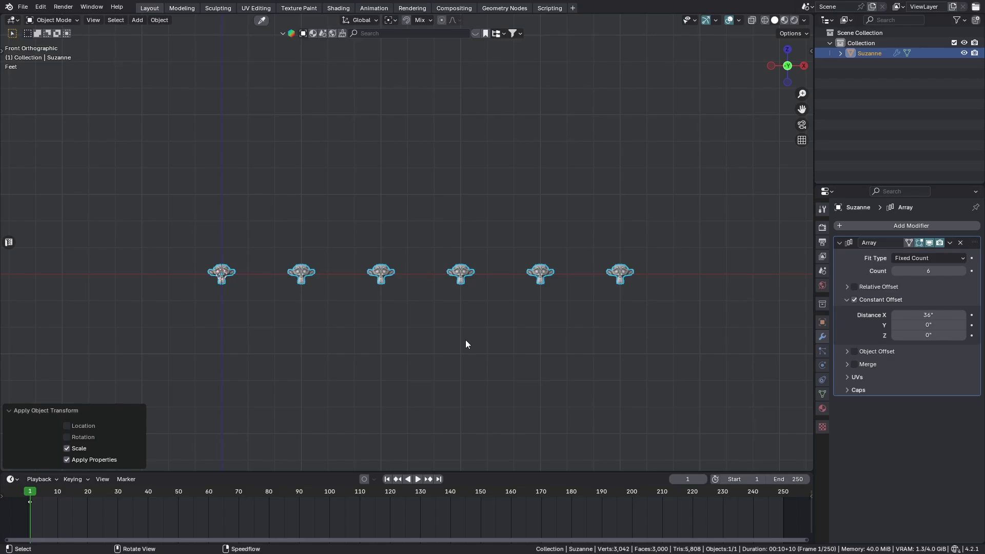
pyautogui.hotkey('ctrl', 'z')
pyautogui.hotkey('ctrl', 'z')
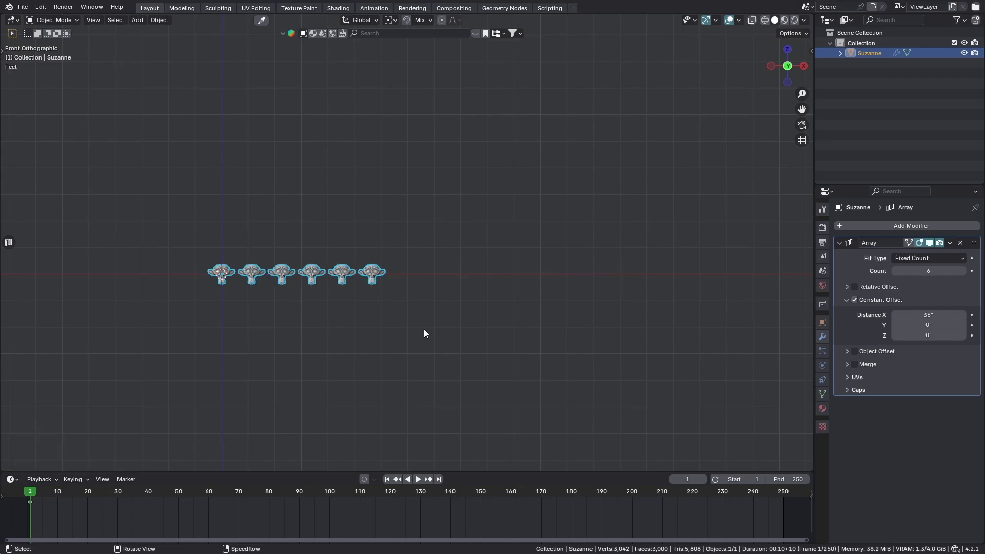
# - Set the array's constant offset distance to about 19.6" in Y and 16.5" in Z
pyautogui.keyDown('shift'); pyautogui.moveTo(346, 288); pyautogui.dragTo(361, 336, button='middle'); pyautogui.keyUp('shift')
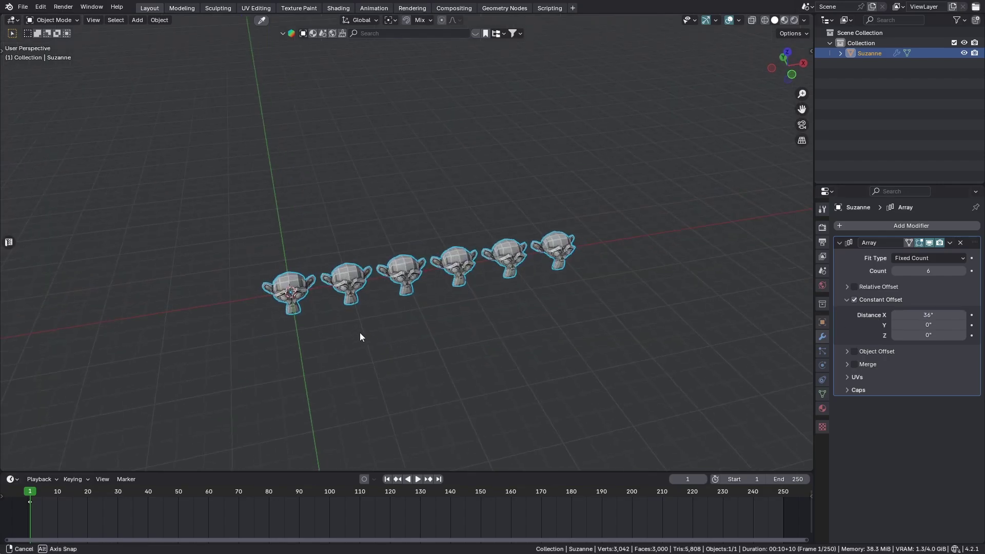
pyautogui.click(928, 325)
pyautogui.moveTo(928, 325)
pyautogui.mouseDown()
pyautogui.moveTo(954, 325)
pyautogui.moveTo(959, 335)
pyautogui.moveTo(939, 335)
pyautogui.mouseUp()
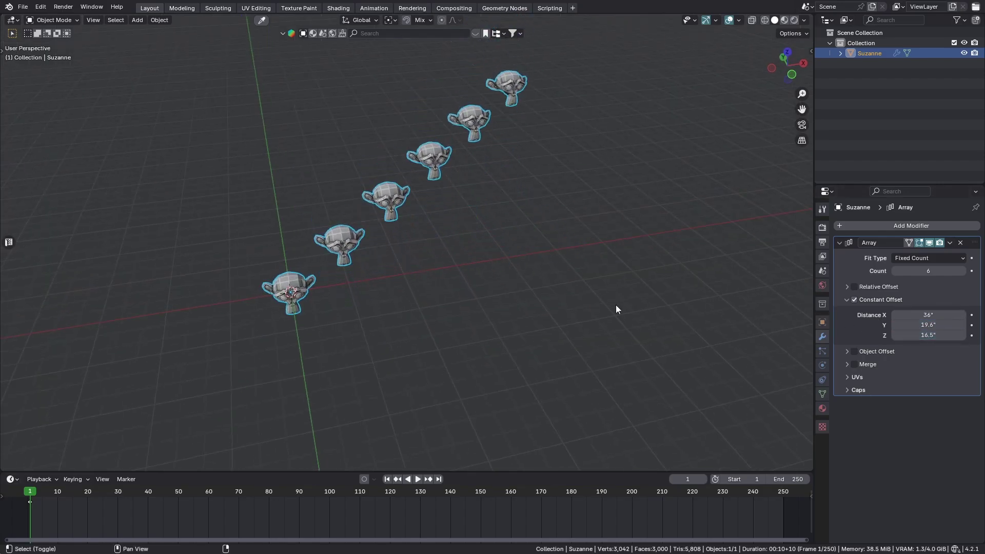
pyautogui.moveTo(616, 305); pyautogui.dragTo(461, 266, button='middle')
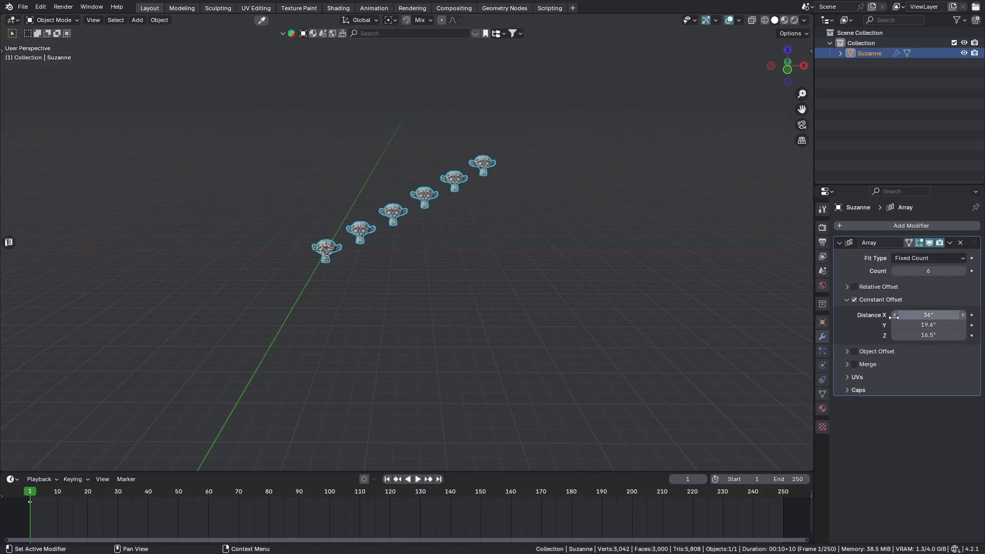
# - Disable the array's Constant Offset, enable Object Offset instead, and show the monkey in front view
pyautogui.click(854, 300)
pyautogui.click(845, 301)
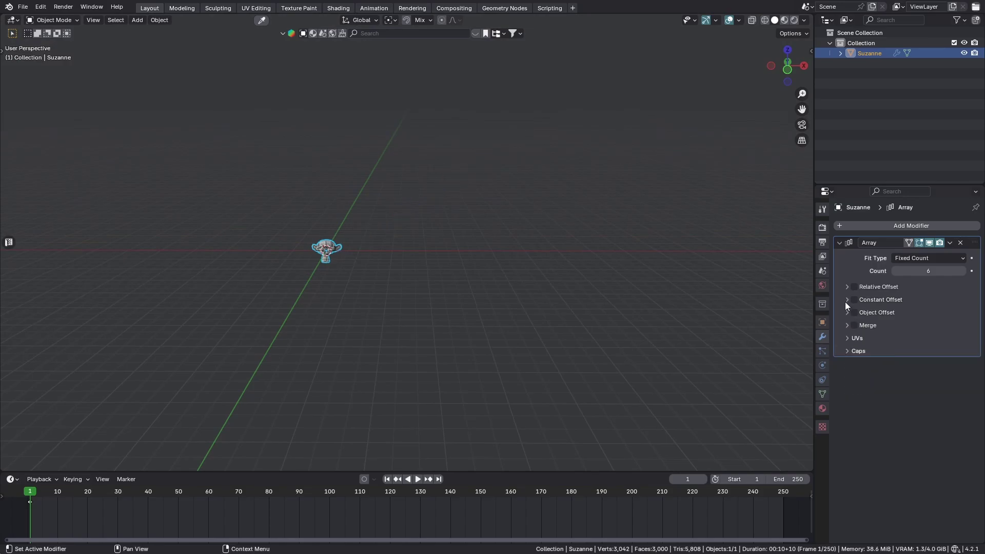
pyautogui.click(845, 313)
pyautogui.click(854, 312)
pyautogui.moveTo(554, 354); pyautogui.dragTo(497, 369, button='middle')
pyautogui.press('KP_1')
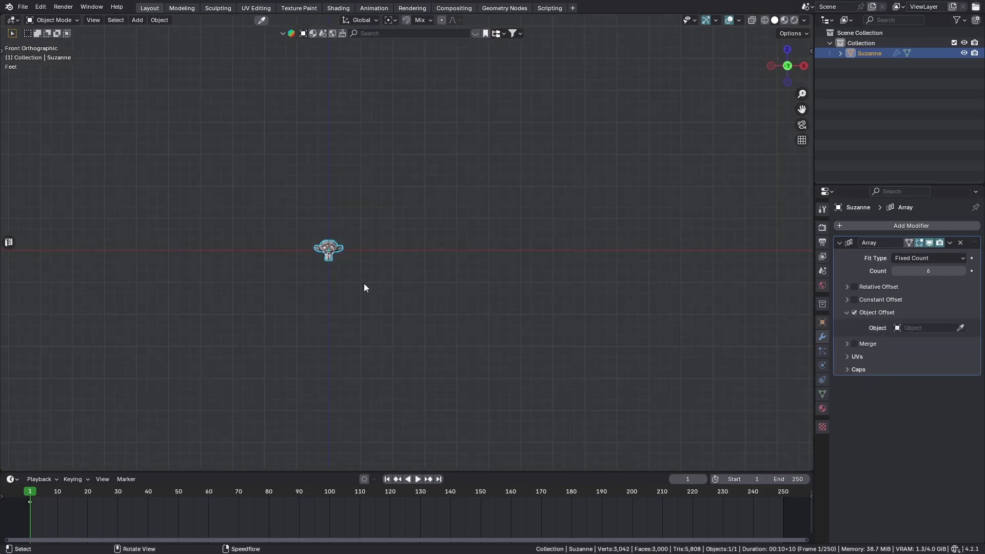
pyautogui.scroll(5, 371, 316)
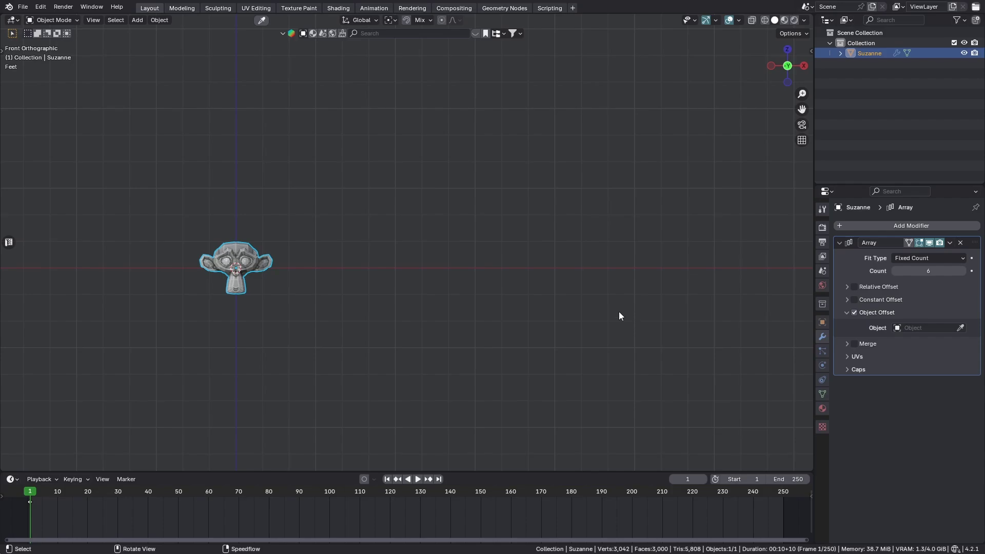
# - Try a mesh cube as the offset object, moving it about 47.8" along X, and delete it and reselect the monkey
pyautogui.moveTo(230, 281); pyautogui.dragTo(303, 309, button='middle')
pyautogui.hotkey('shift', 'a')
pyautogui.moveTo(280, 291)
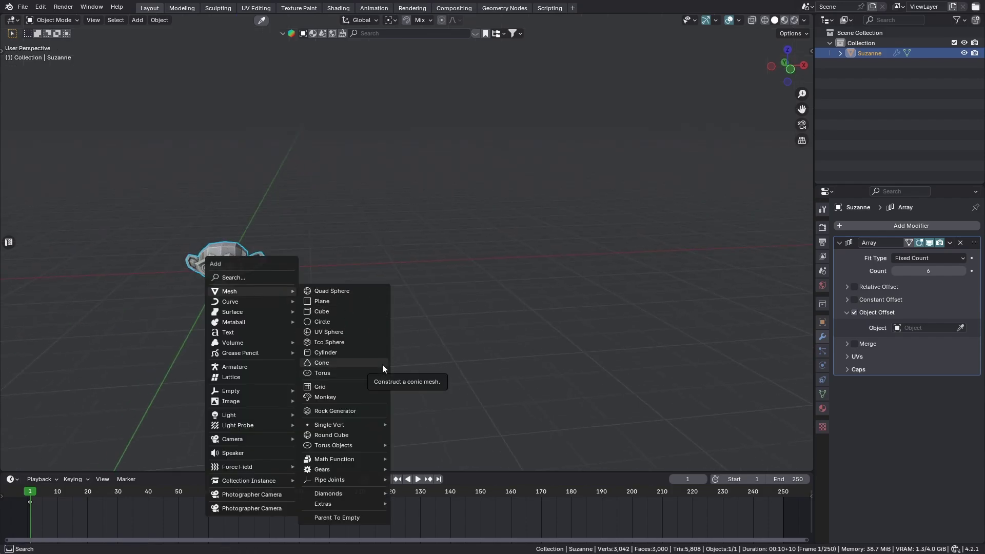
pyautogui.click(333, 311)
pyautogui.press('g')
pyautogui.press('x')
pyautogui.click(325, 276)
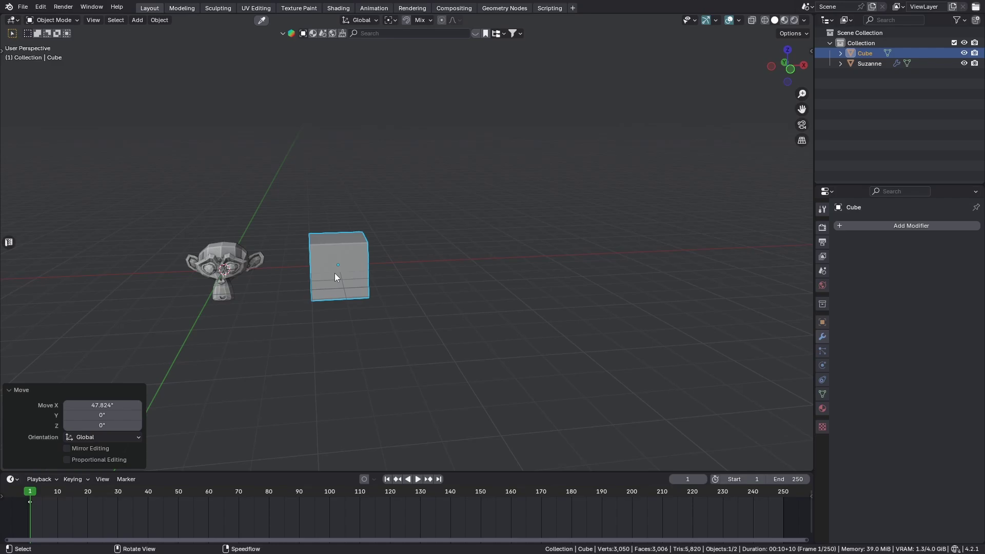
pyautogui.press('Delete')
pyautogui.click(243, 263)
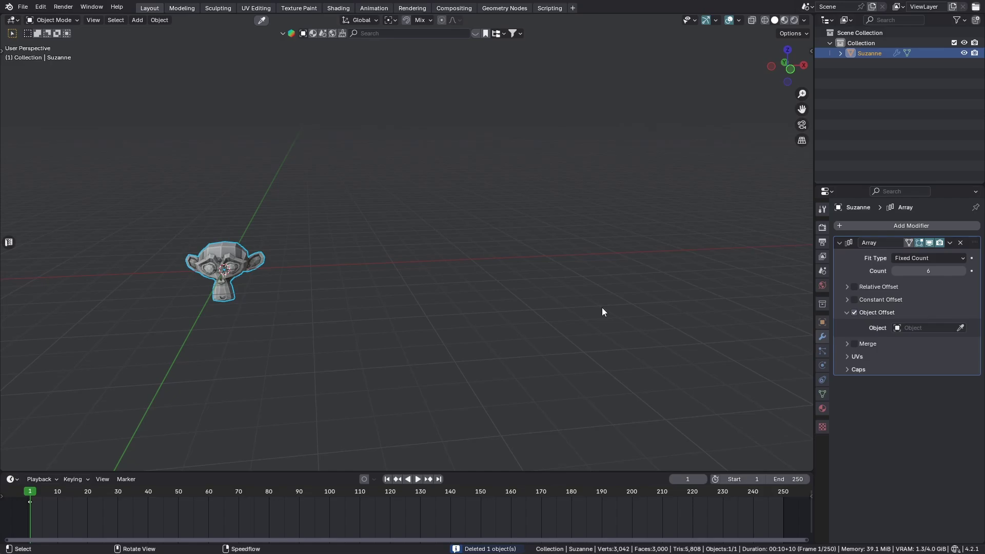
# - Add a plain axes empty at the monkey's origin and move it about 49.3" along X
pyautogui.hotkey('shift', 'a')
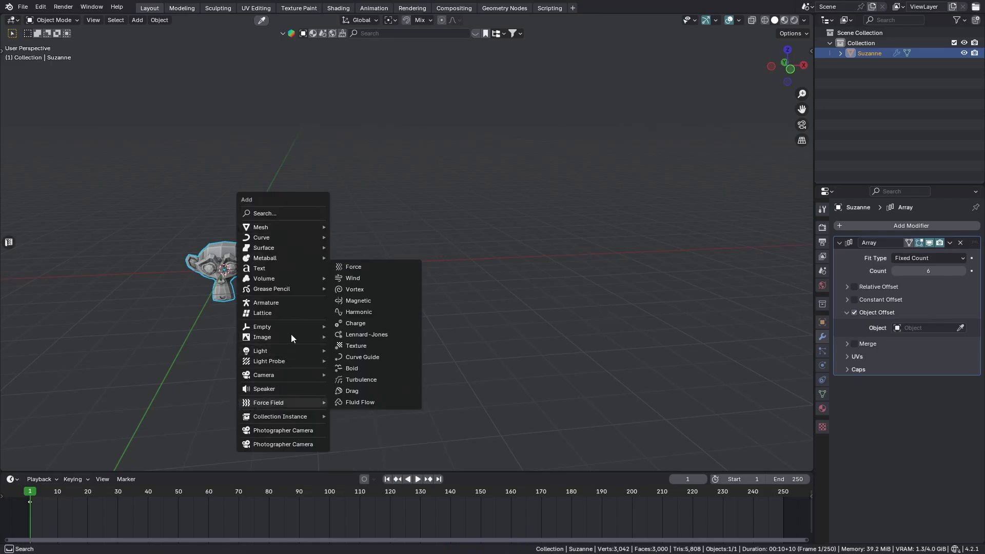
pyautogui.moveTo(266, 328)
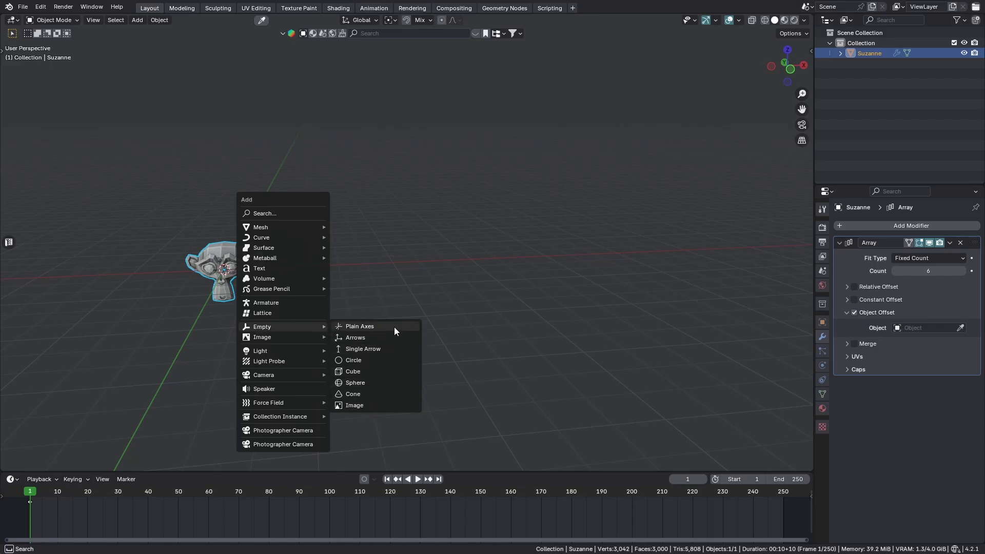
pyautogui.click(368, 328)
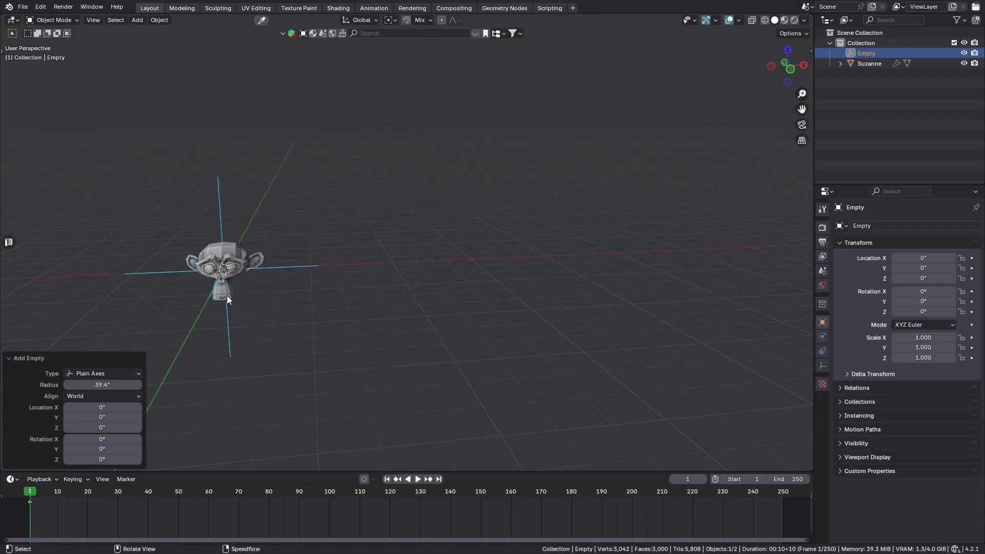
pyautogui.press('g')
pyautogui.press('x')
pyautogui.click(354, 328)
pyautogui.moveTo(354, 329); pyautogui.dragTo(394, 358, button='middle')
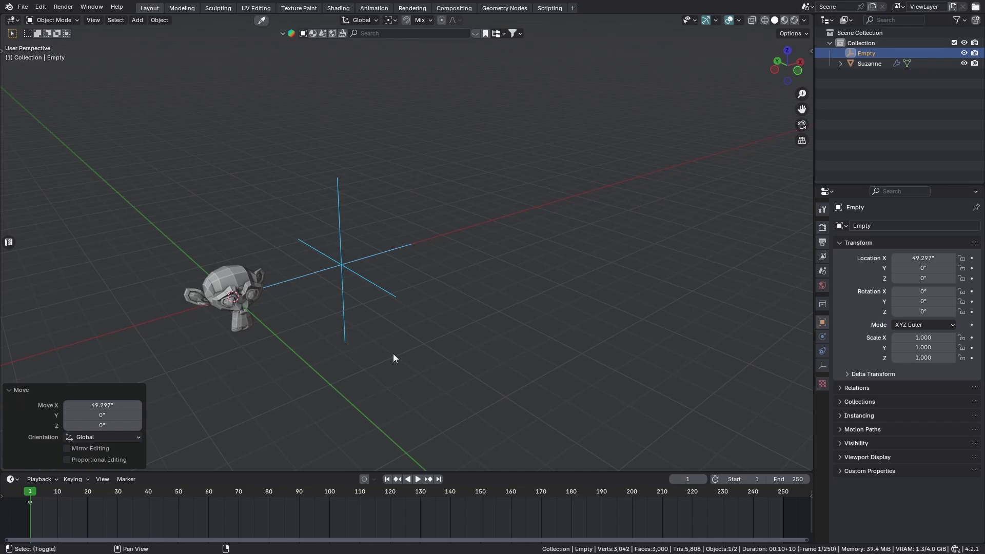
# - Add a circle empty and move it well away from the monkey, beyond the plain axes empty
pyautogui.hotkey('shift', 'a')
pyautogui.moveTo(393, 354)
pyautogui.click(448, 392)
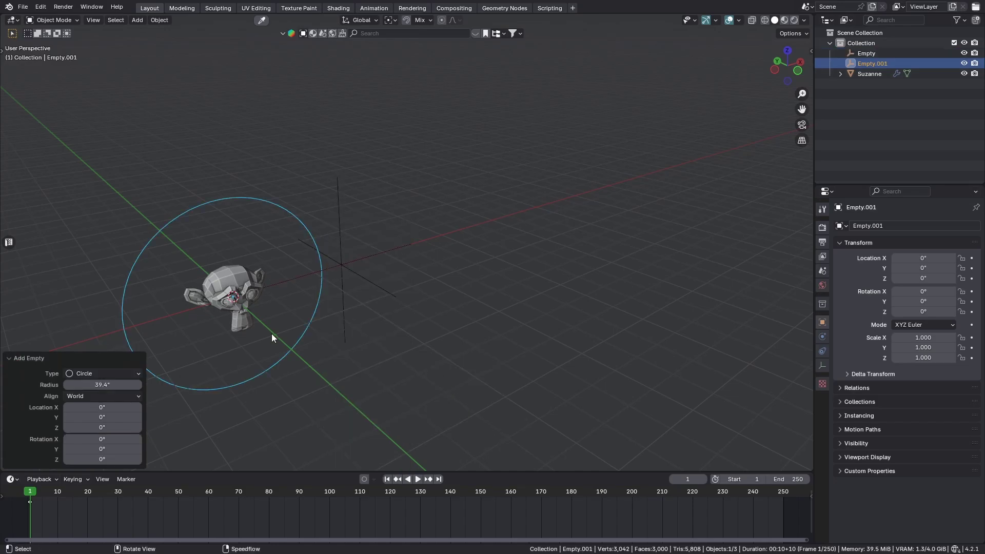
pyautogui.press('g')
pyautogui.click(631, 260)
# - Add a sphere empty and move it by about 76" in X, -52.6" in Y and 15.1" in Z
pyautogui.hotkey('shift', 'a')
pyautogui.moveTo(597, 266)
pyautogui.click(666, 319)
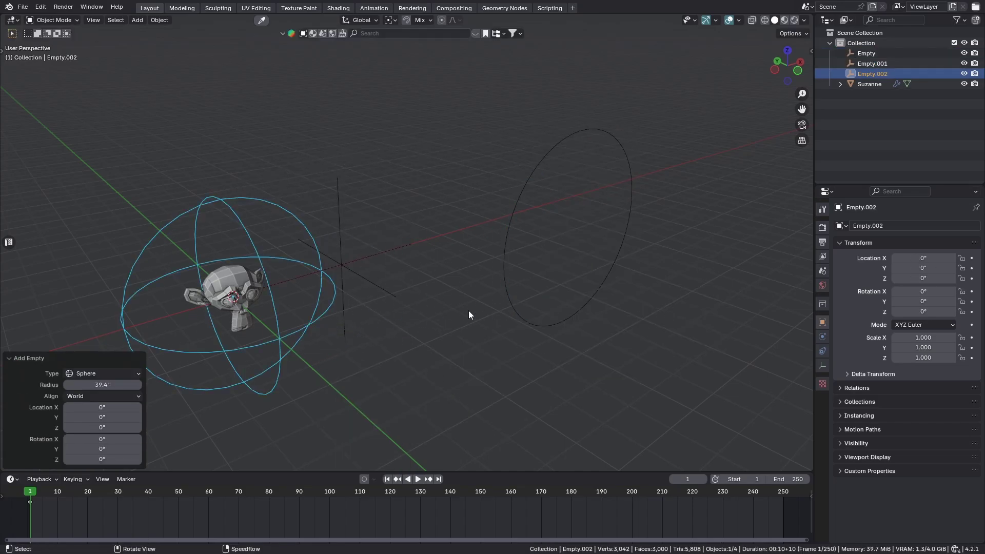
pyautogui.press('g')
pyautogui.click(460, 285)
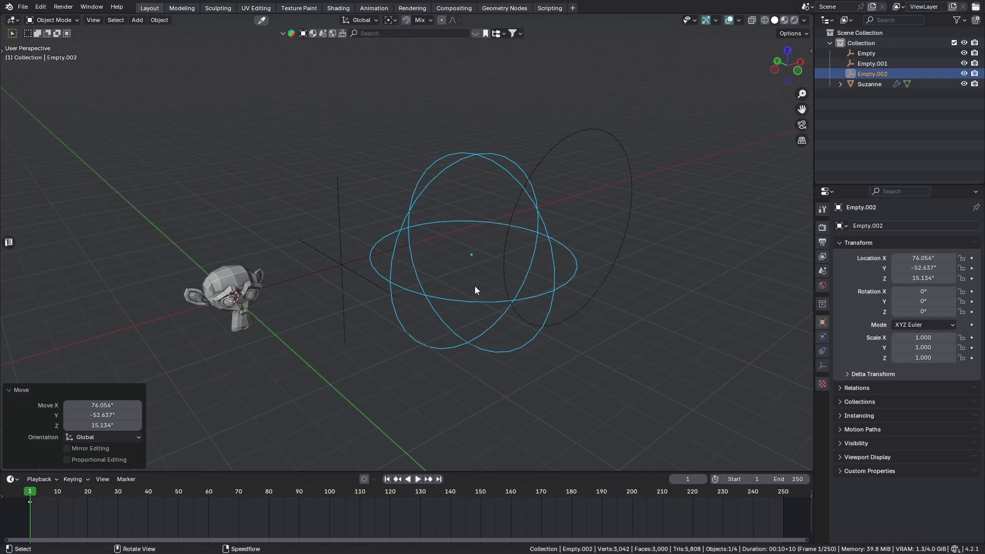
# - Add a cube empty and move it by about 91.6" in X and 136.9" in Y
pyautogui.hotkey('shift', 'a')
pyautogui.moveTo(475, 285)
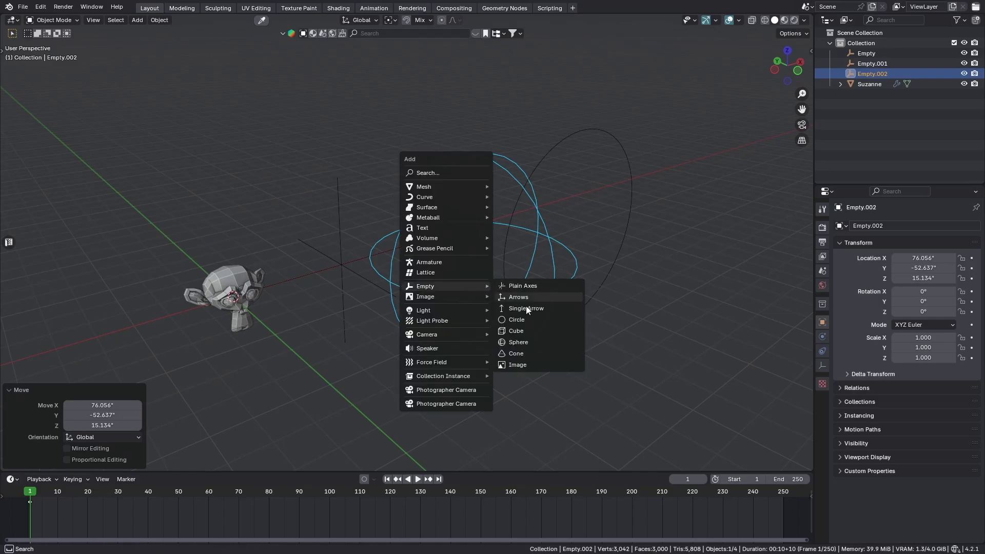
pyautogui.click(513, 331)
pyautogui.press('g')
pyautogui.click(256, 121)
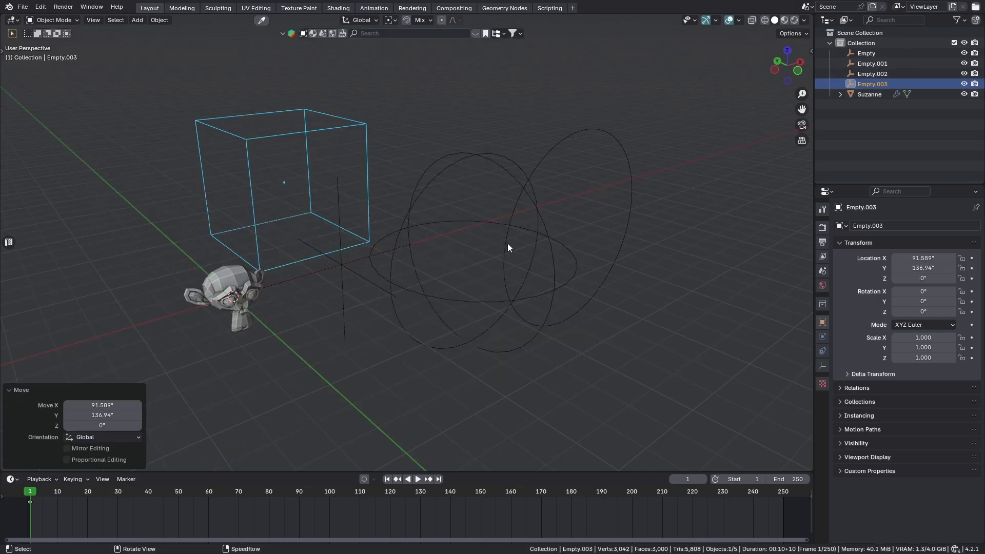
# - Delete the circle, sphere and cube empties, keeping the plain axes empty and the monkey
pyautogui.moveTo(414, 220); pyautogui.dragTo(567, 189, button='middle')
pyautogui.moveTo(720, 114); pyautogui.dragTo(487, 230)
pyautogui.press('x')
pyautogui.click(495, 232)
pyautogui.click(346, 142)
pyautogui.press('Delete')
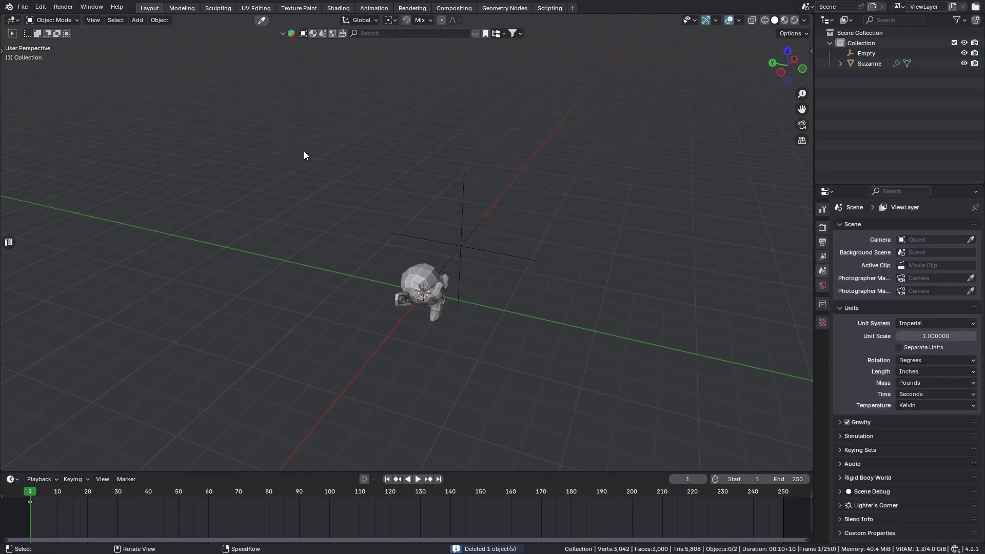
# - Select the monkey and assign the plain axes empty as the Object Offset object of its Array modifier
pyautogui.click(456, 258)
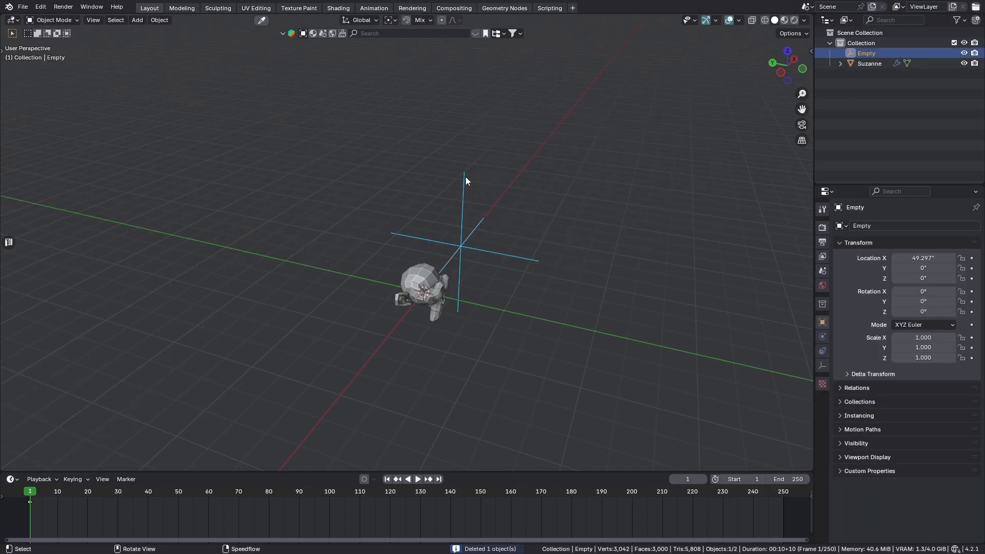
pyautogui.moveTo(465, 184); pyautogui.dragTo(419, 312, button='middle')
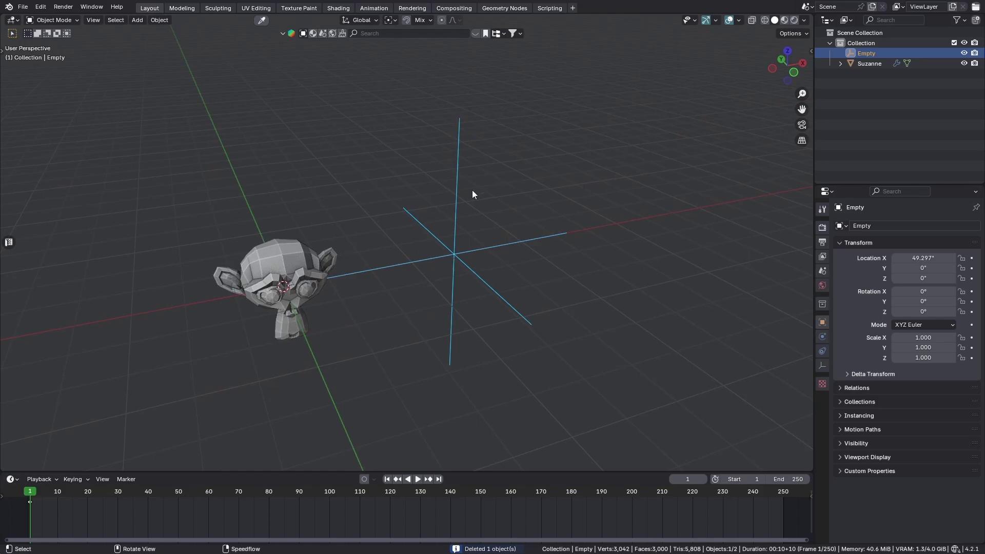
pyautogui.click(301, 300)
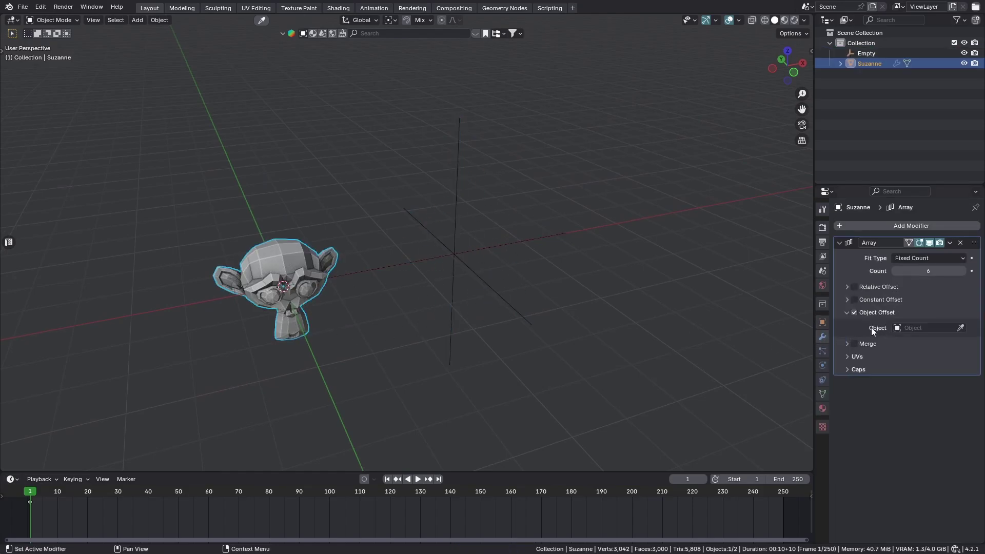
pyautogui.click(961, 328)
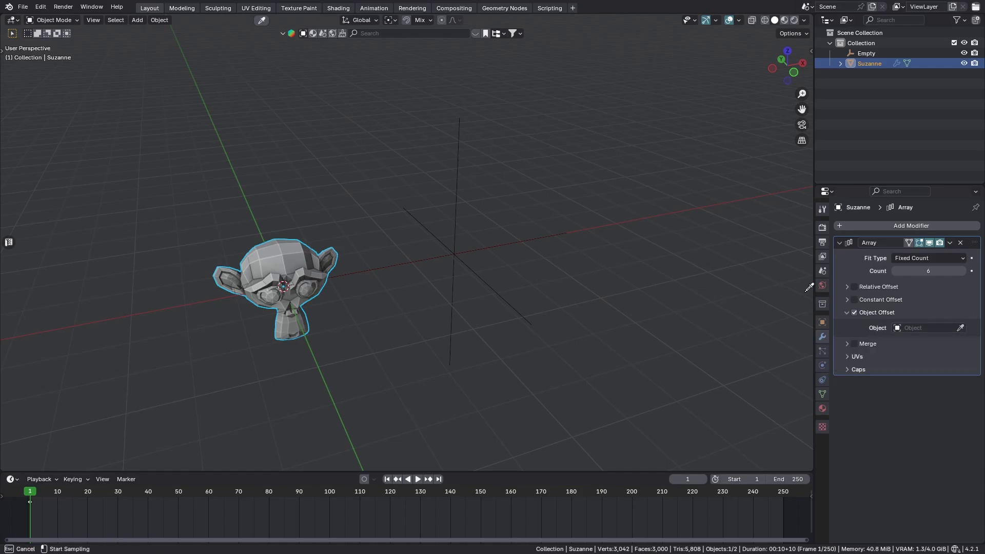
pyautogui.click(466, 246)
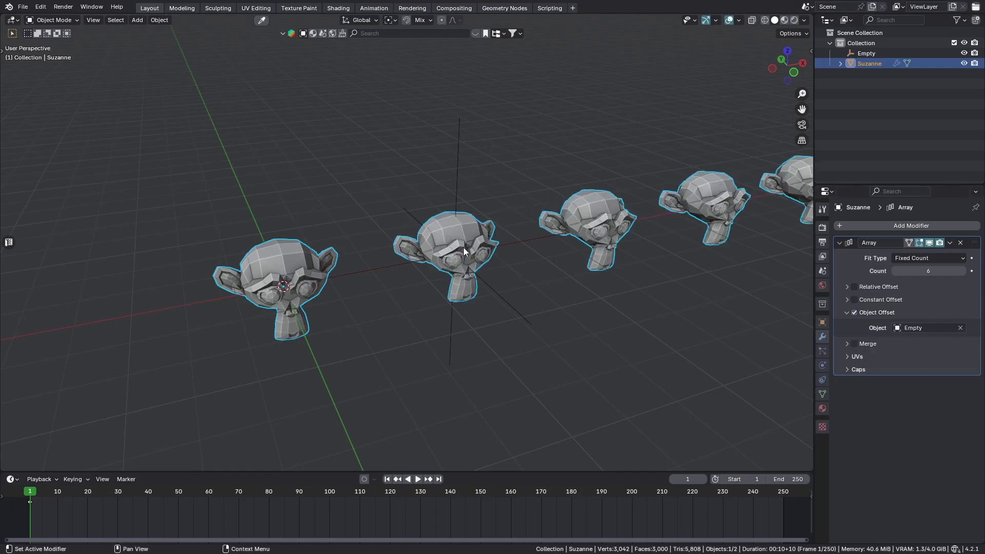
pyautogui.scroll(-3, 462, 276)
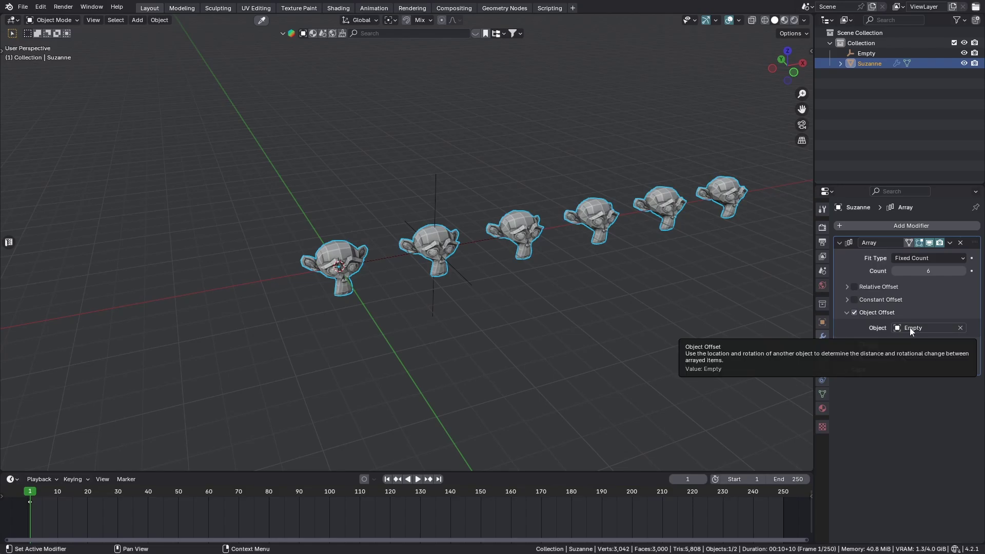
# - Try moving the plain axes empty freely to shift the array's direction, and cancel the move
pyautogui.click(447, 232)
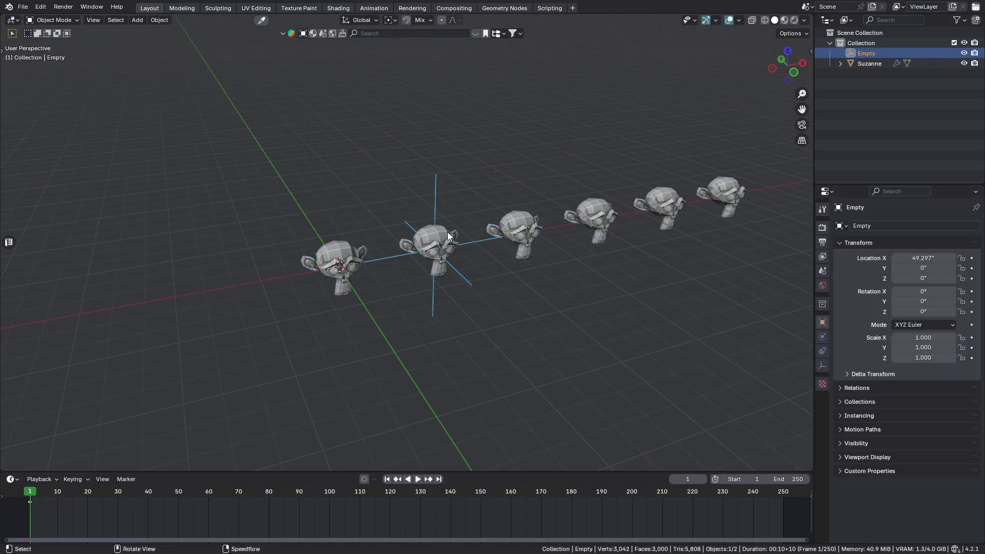
pyautogui.press('g')
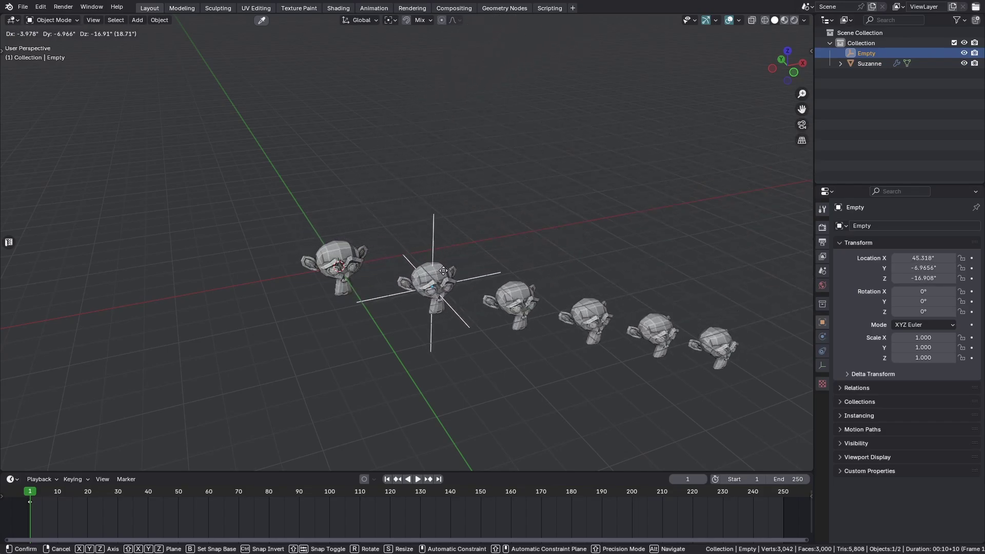
pyautogui.press('Escape')
# - Scale the plain axes empty down uniformly to about 0.724 so the array copies shrink progressively
pyautogui.scroll(-2, 385, 208)
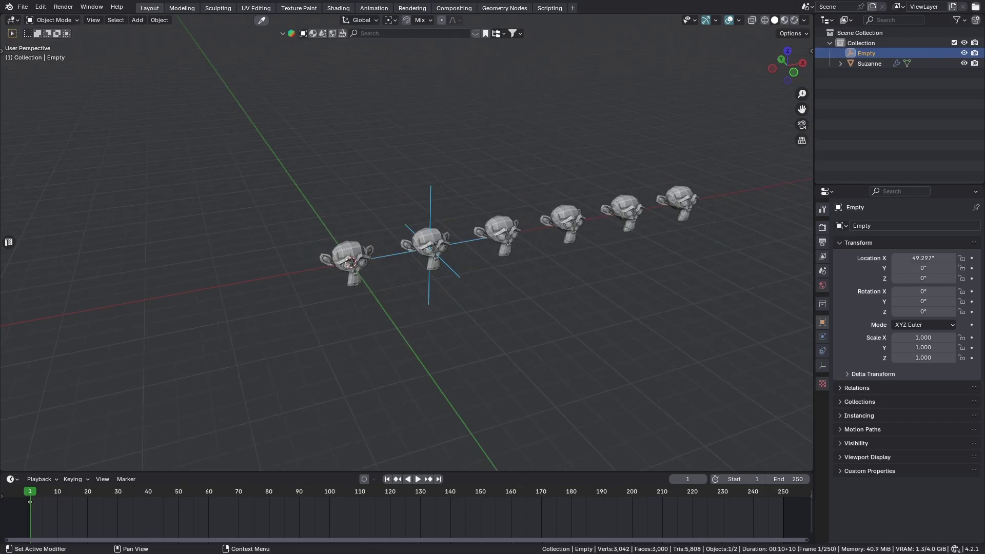
pyautogui.moveTo(559, 365); pyautogui.dragTo(596, 345, button='middle')
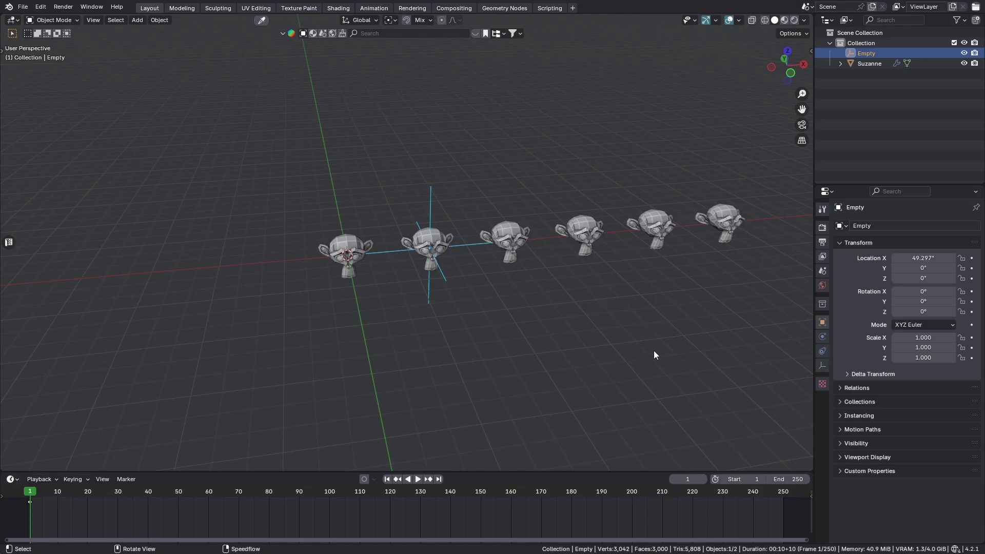
pyautogui.press('s')
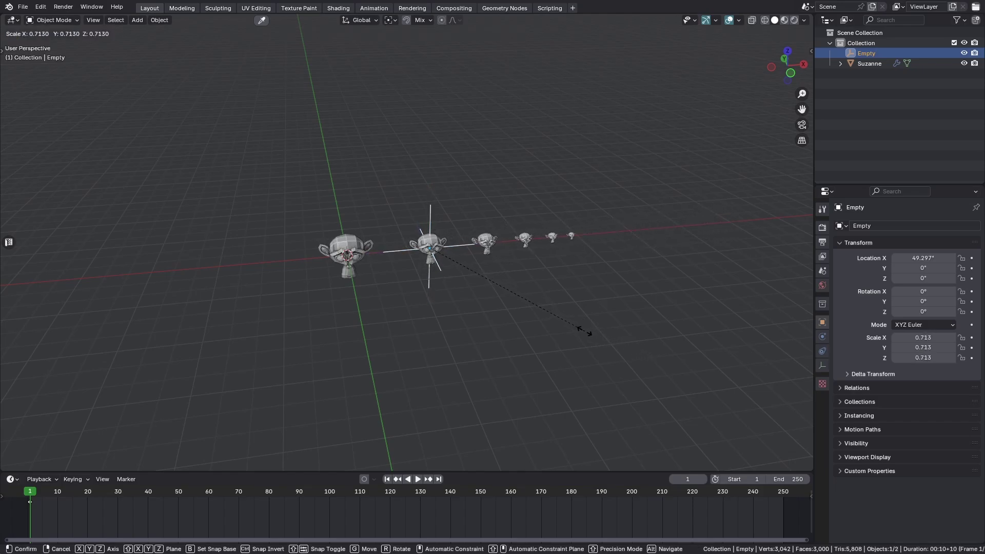
pyautogui.click(583, 334)
# - Select the monkey and set the Count of its Array modifier to 14
pyautogui.scroll(3, 460, 292)
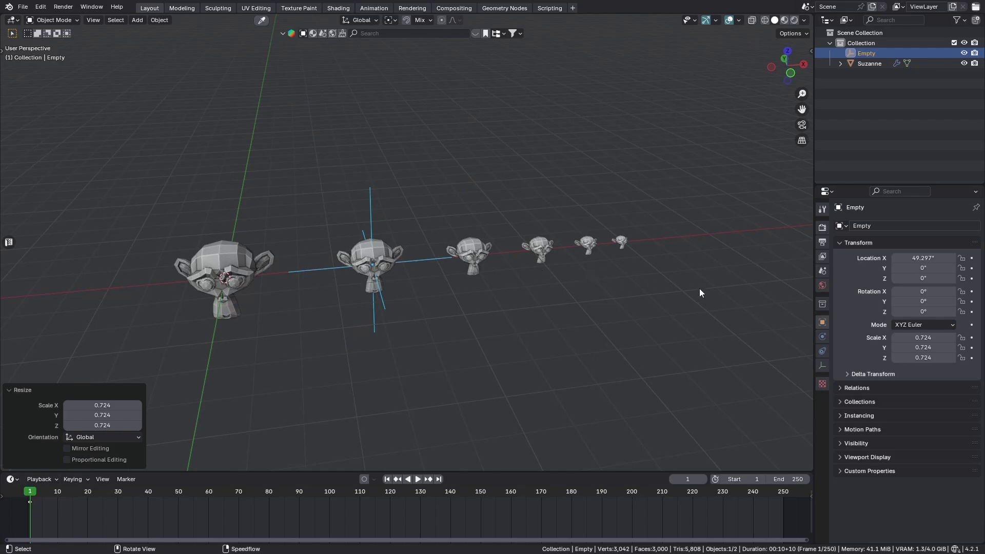
pyautogui.click(206, 283)
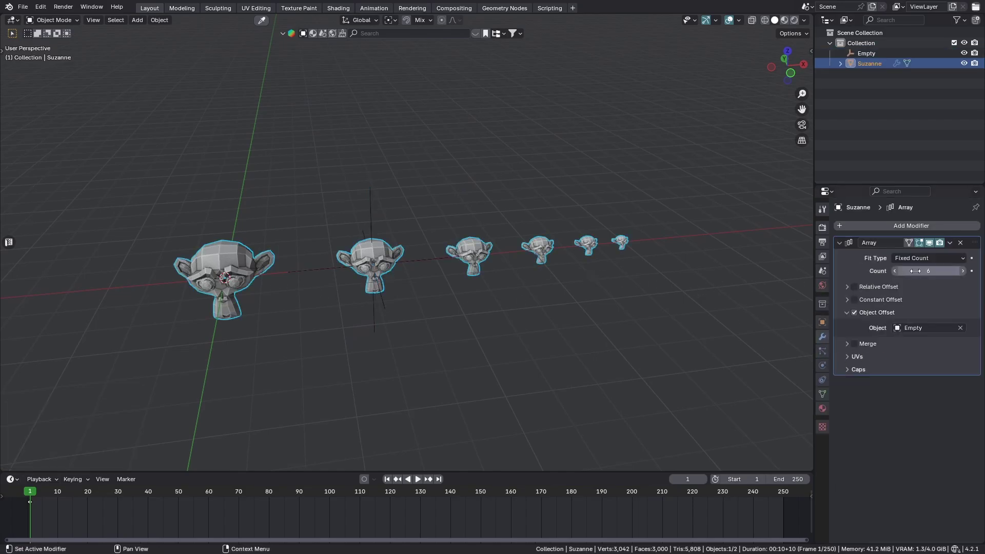
pyautogui.moveTo(915, 271); pyautogui.dragTo(945, 271)
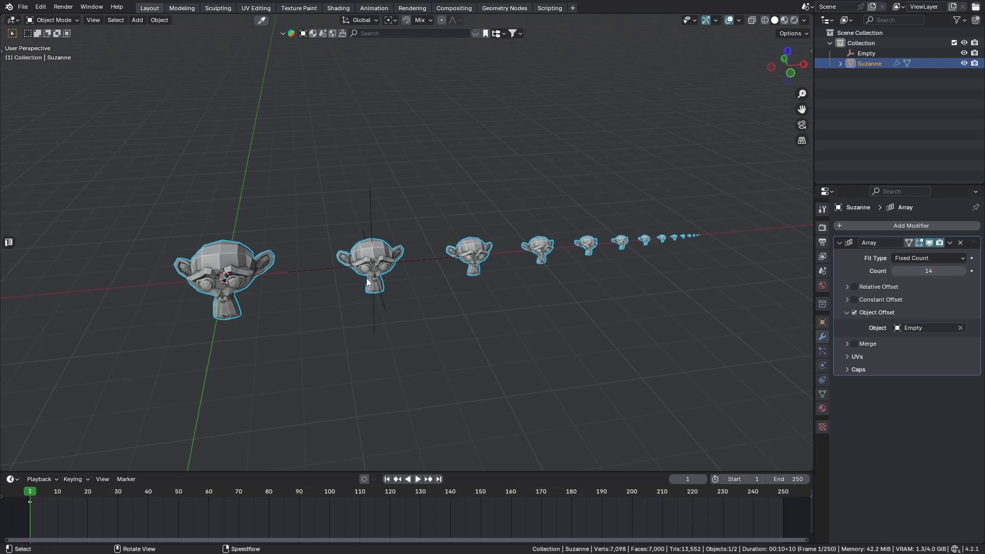
# - Scale the plain axes empty up uniformly to about 1.587 so each array copy grows
pyautogui.click(369, 221)
pyautogui.press('s')
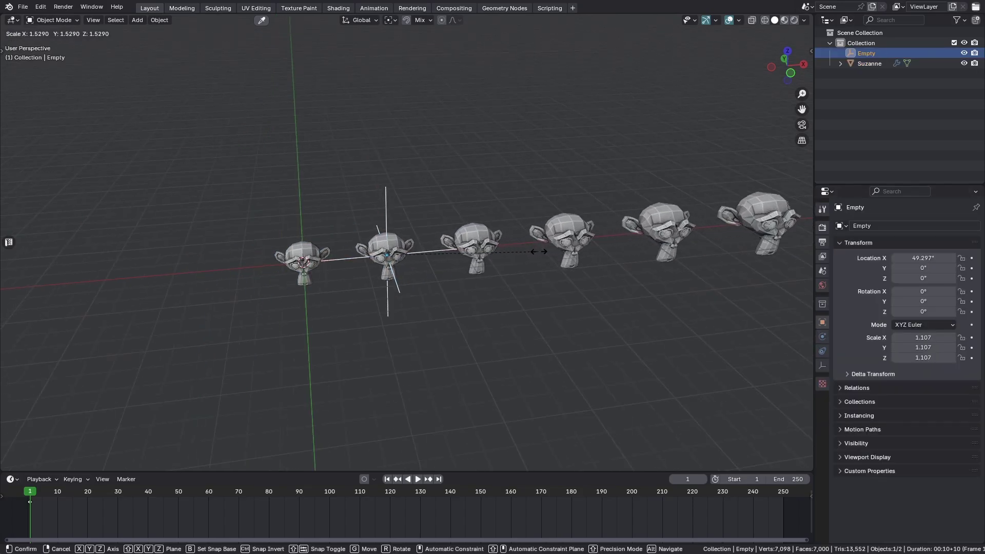
pyautogui.click(598, 249)
# - Examine the growing row of monkey copies in the front view, from the smallest to the largest
pyautogui.press('KP_1')
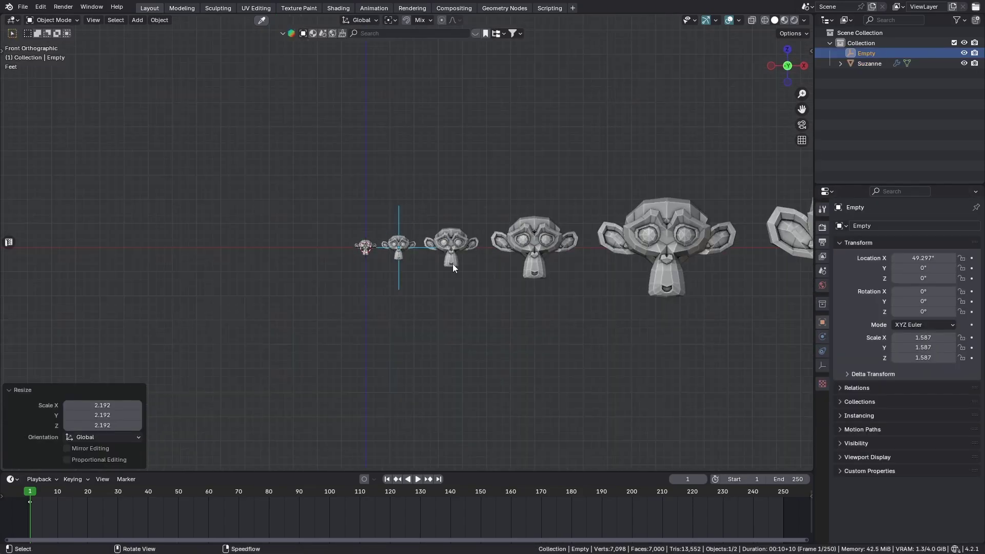
pyautogui.scroll(-4, 452, 264)
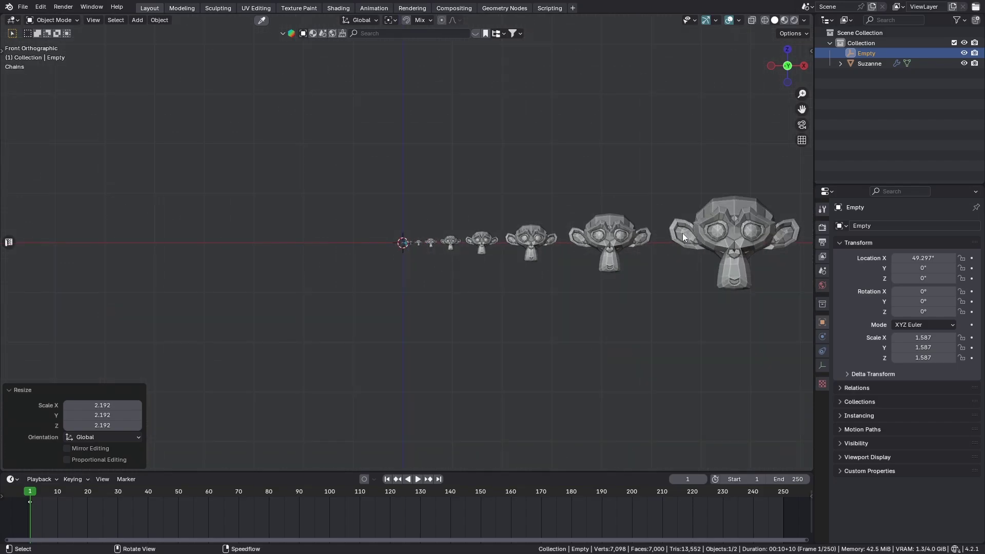
pyautogui.scroll(-3, 567, 259)
pyautogui.scroll(-2, 568, 259)
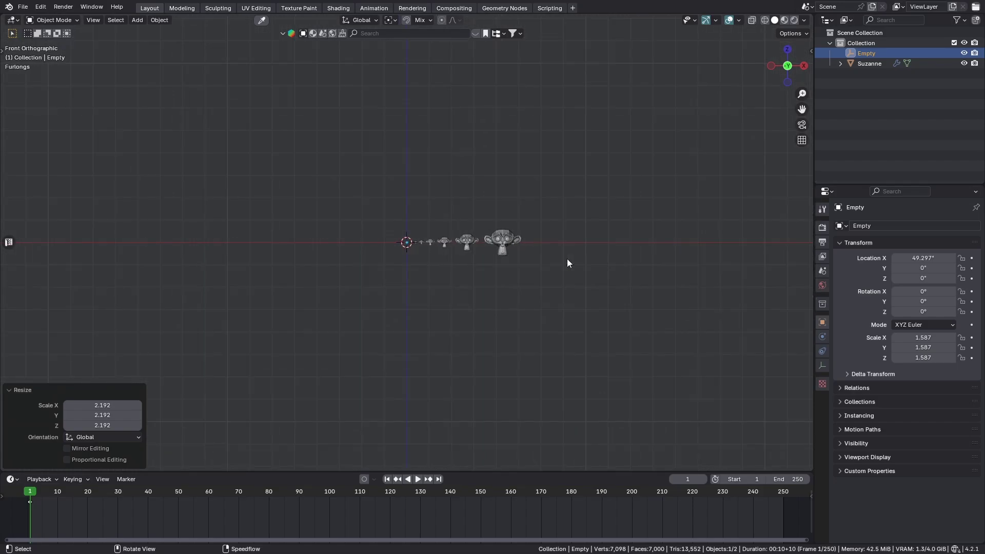
pyautogui.scroll(5, 567, 259)
pyautogui.scroll(-2, 448, 273)
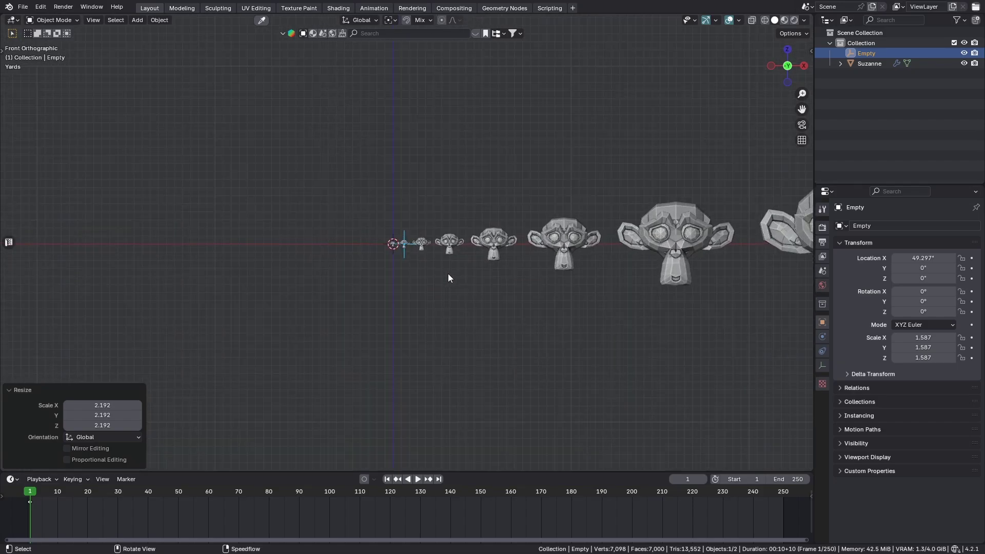
pyautogui.scroll(2, 445, 273)
pyautogui.scroll(-2, 445, 273)
pyautogui.scroll(1, 445, 272)
pyautogui.scroll(4, 445, 273)
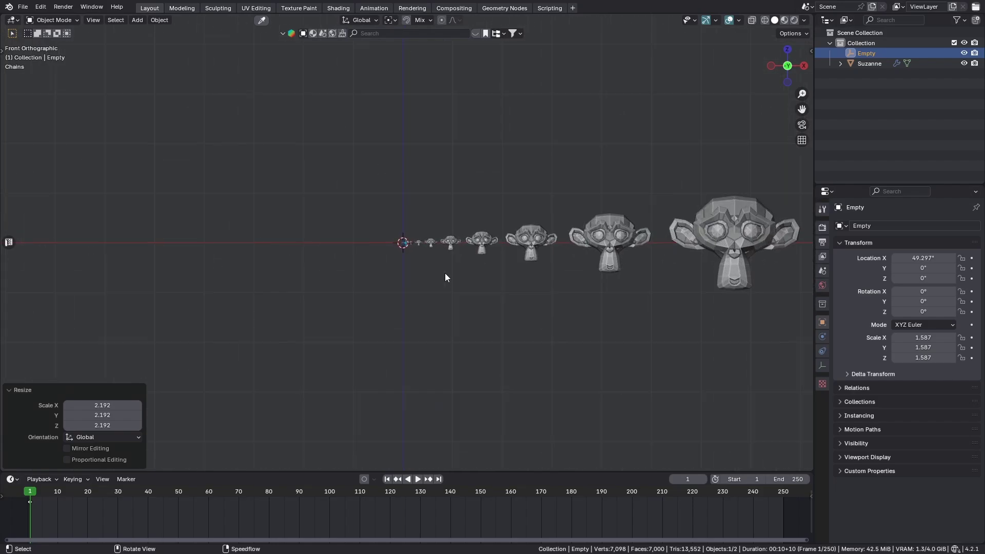
pyautogui.scroll(3, 445, 272)
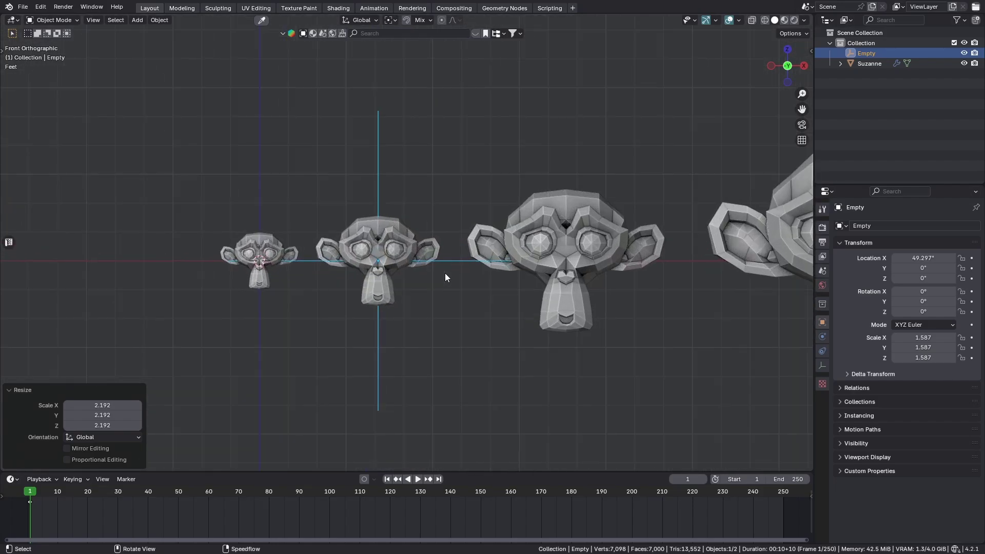
pyautogui.scroll(-2, 415, 282)
pyautogui.scroll(-1, 440, 280)
pyautogui.scroll(-3, 440, 280)
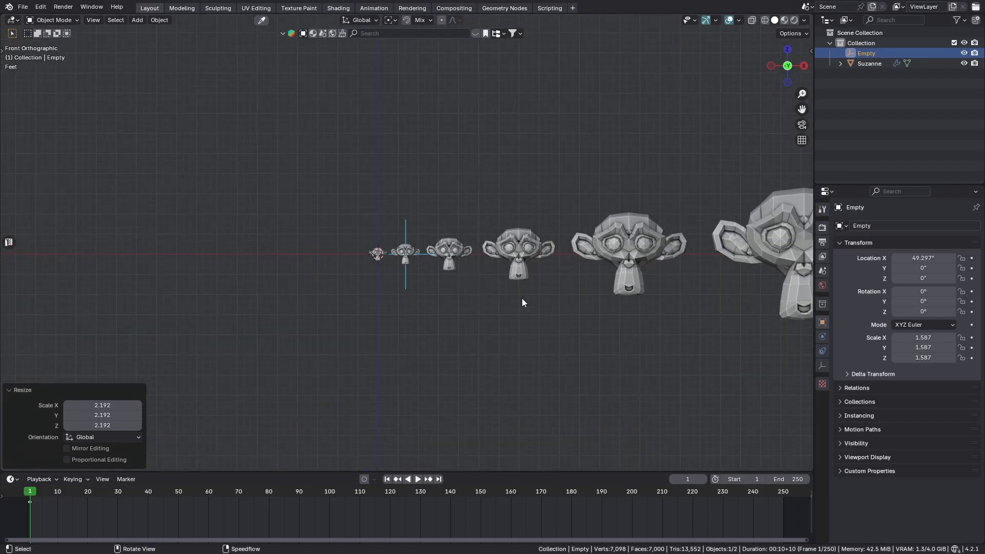
# - Clear the plain axes empty's scale and scale it down uniformly to about 0.879
pyautogui.hotkey('alt', 's')
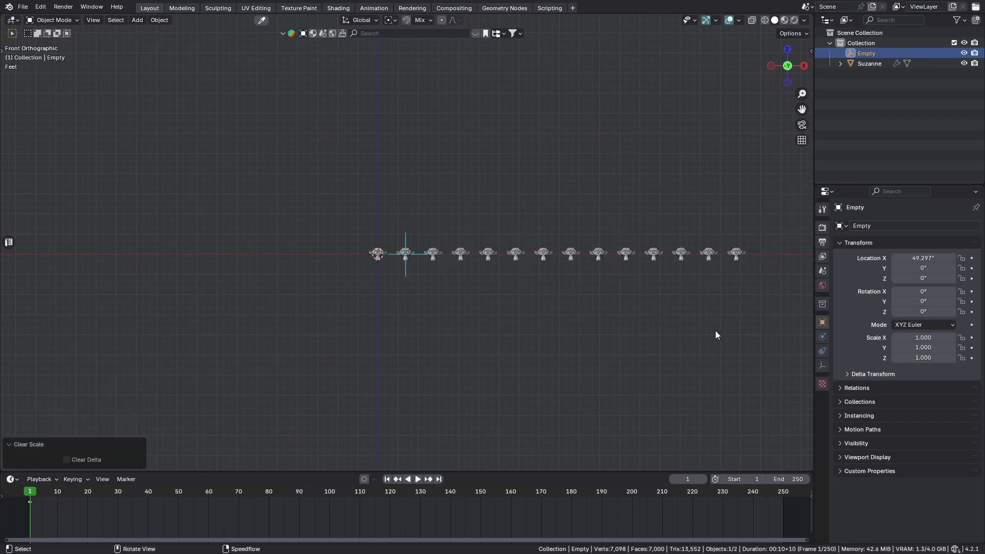
pyautogui.press('s')
pyautogui.click(666, 323)
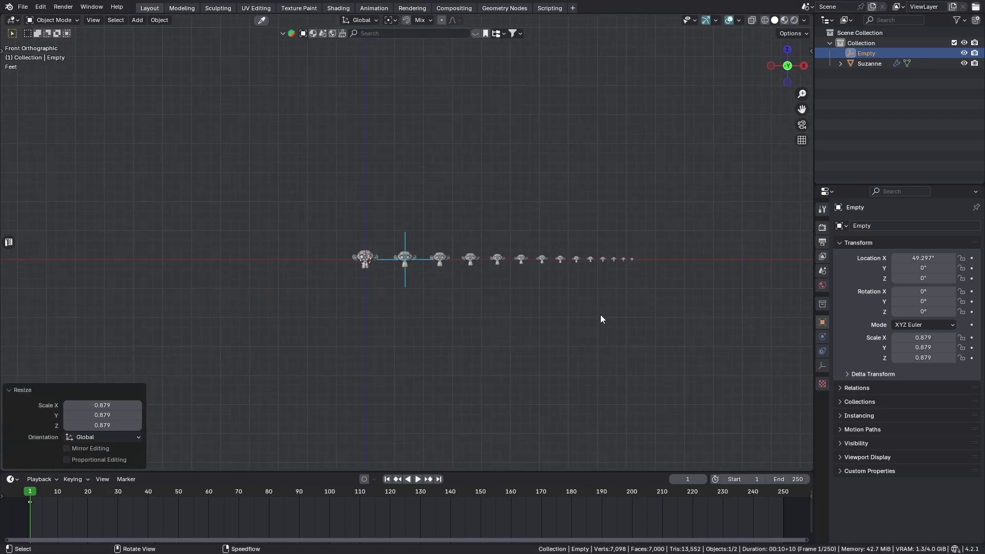
# - In the front view, rotate the empty to about -42.6° around Y and move it to about X 37.8", Z 34.5"
pyautogui.scroll(2, 601, 315)
pyautogui.press('r')
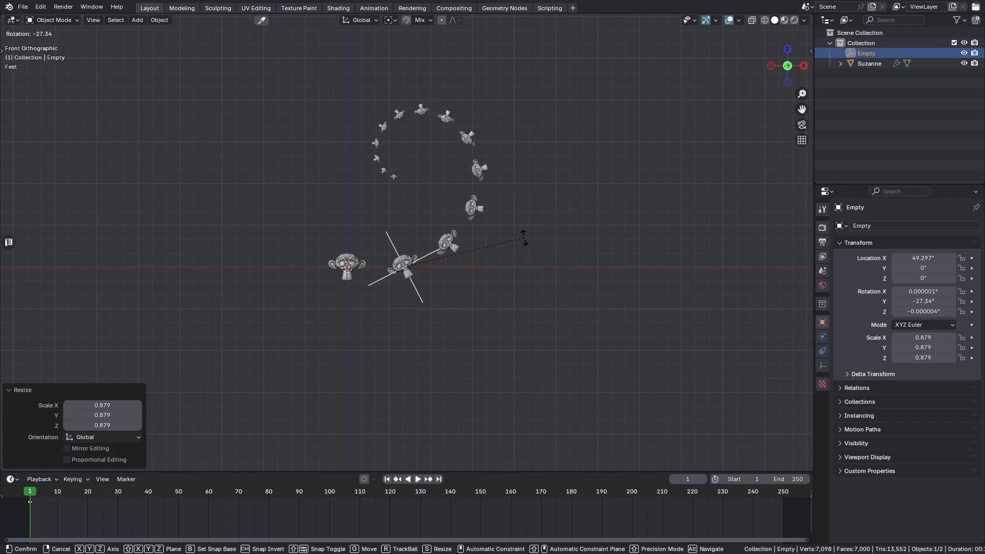
pyautogui.click(519, 281)
pyautogui.press('g')
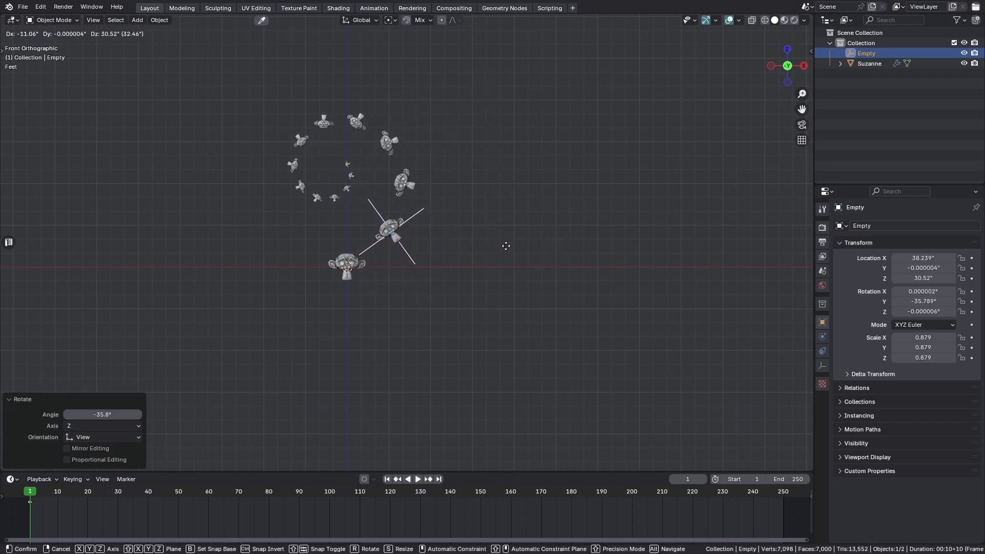
pyautogui.click(506, 246)
pyautogui.press('r')
pyautogui.click(528, 270)
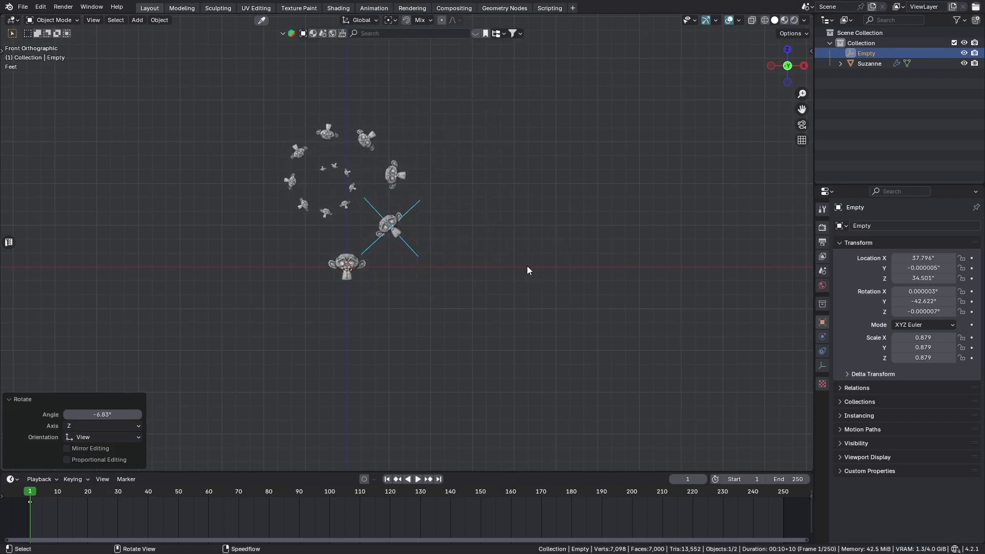
# - Seen from the side, try a free rotation of the plain axes empty, and move it to spread the copies in depth
pyautogui.moveTo(495, 257); pyautogui.dragTo(561, 260, button='middle')
pyautogui.press('r')
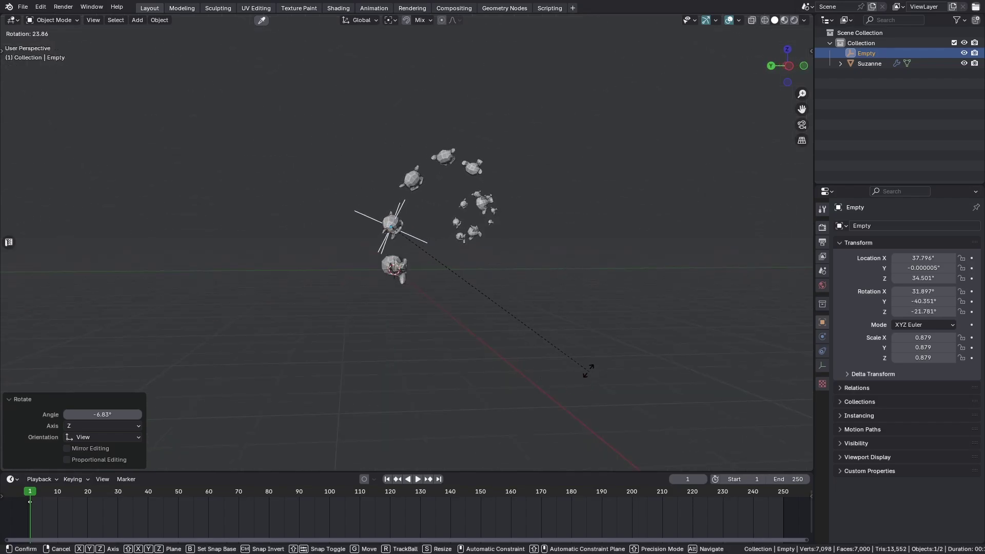
pyautogui.rightClick(579, 369)
pyautogui.press('g')
pyautogui.click(564, 333)
pyautogui.moveTo(624, 312); pyautogui.dragTo(477, 343, button='middle')
# - Select the monkey and try rotating it freely in Object Mode
pyautogui.click(410, 272)
pyautogui.scroll(2, 402, 301)
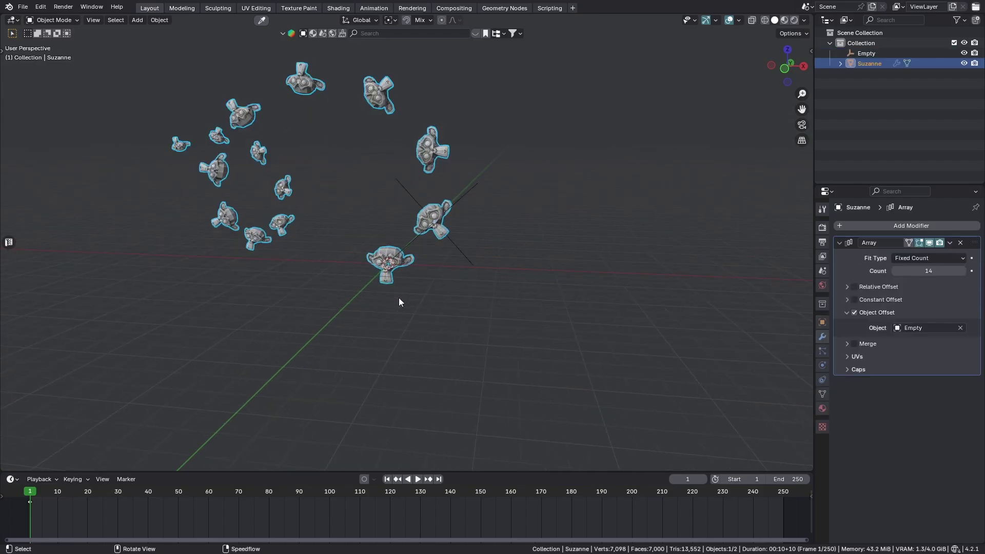
pyautogui.press('r')
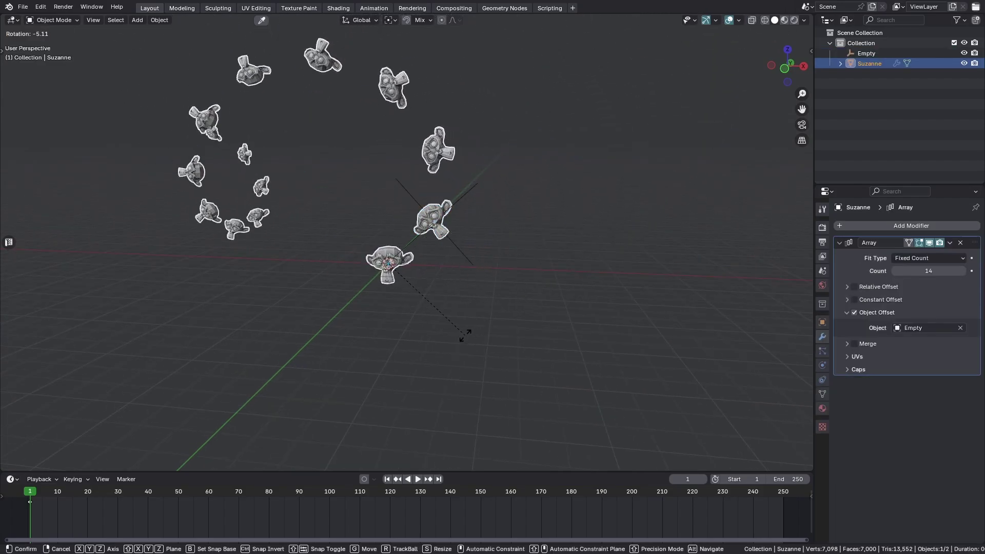
pyautogui.click(447, 354)
# - Try rotating the monkey's whole mesh in Edit Mode, and return to Object Mode
pyautogui.press('Tab')
pyautogui.press('r')
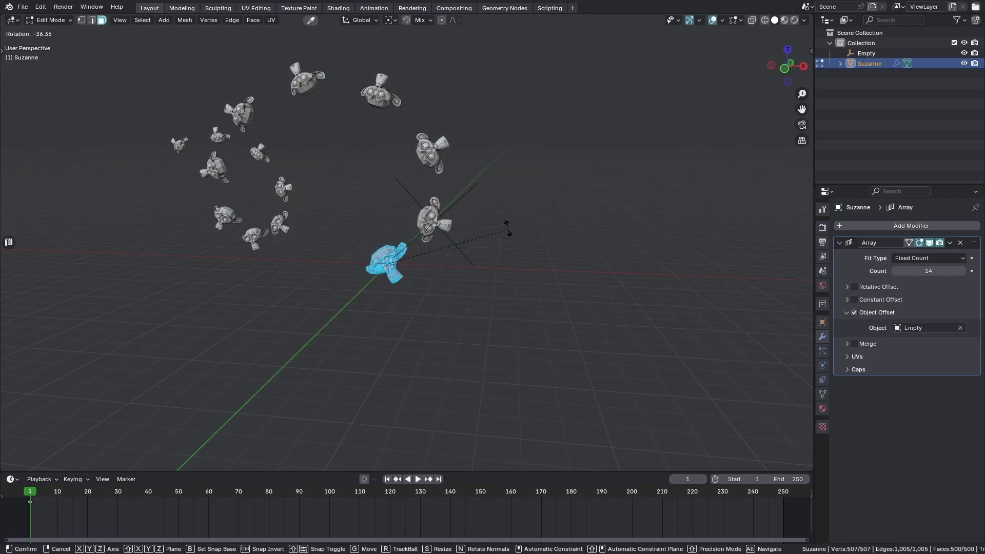
pyautogui.click(501, 242)
pyautogui.press('Tab')
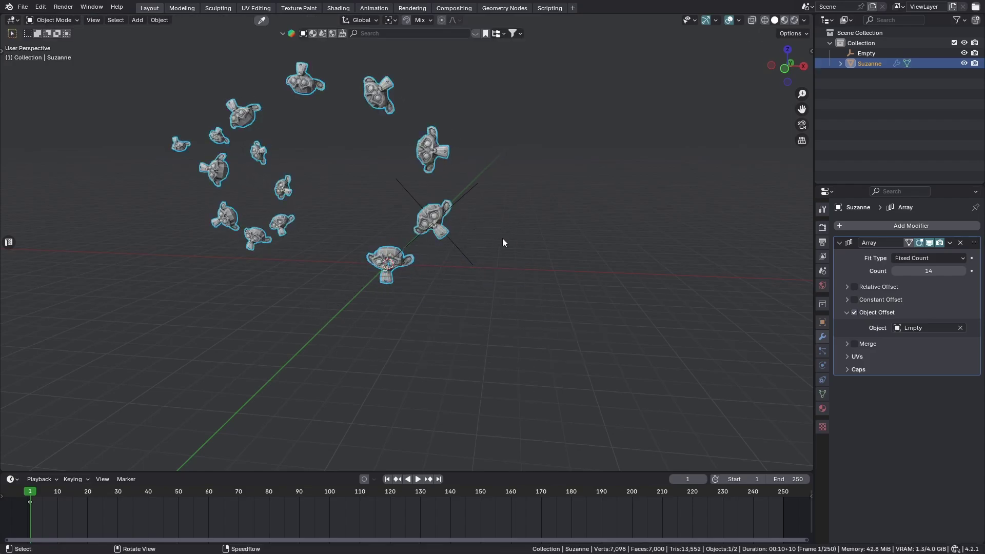
# - Examine the spiral of monkey copies from several angles and distances
pyautogui.moveTo(501, 242); pyautogui.dragTo(387, 324, button='middle')
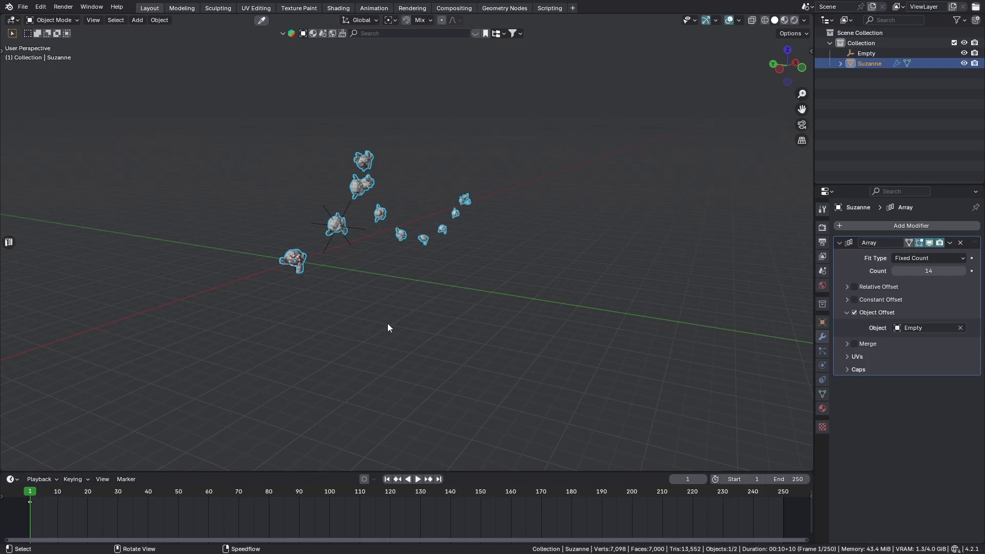
pyautogui.rightClick(411, 285)
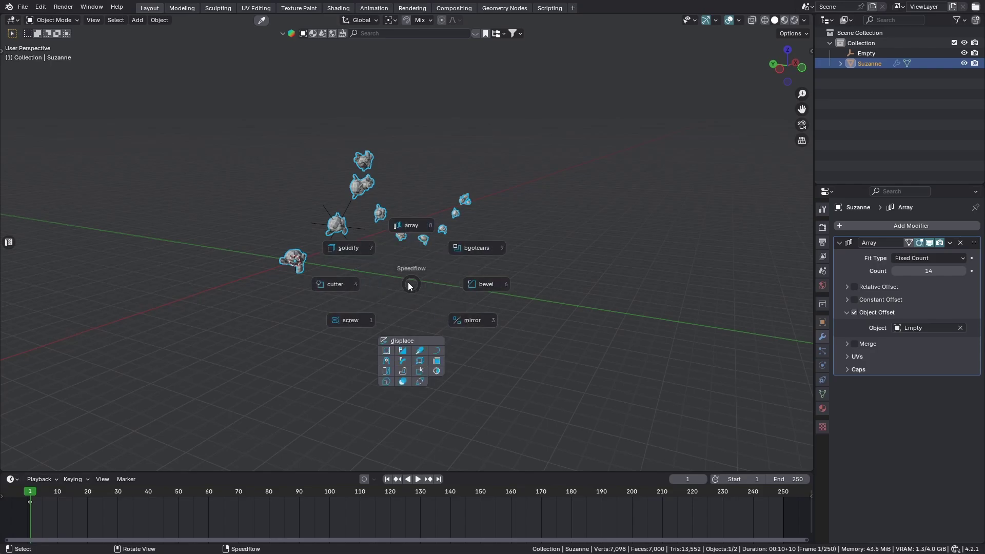
pyautogui.rightClick(409, 284)
pyautogui.scroll(-3, 385, 287)
pyautogui.scroll(4, 379, 277)
pyautogui.scroll(1, 377, 269)
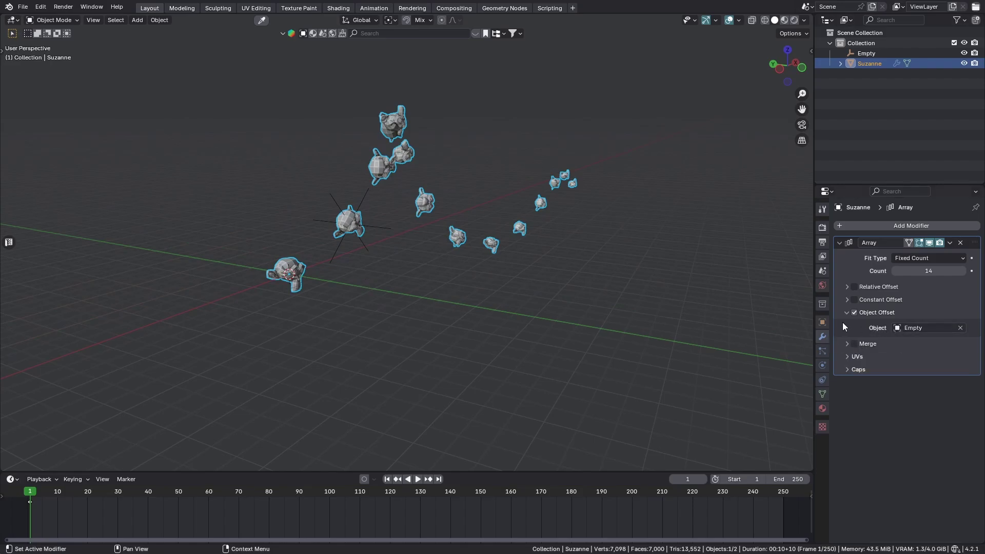
pyautogui.moveTo(390, 231); pyautogui.dragTo(346, 228, button='middle')
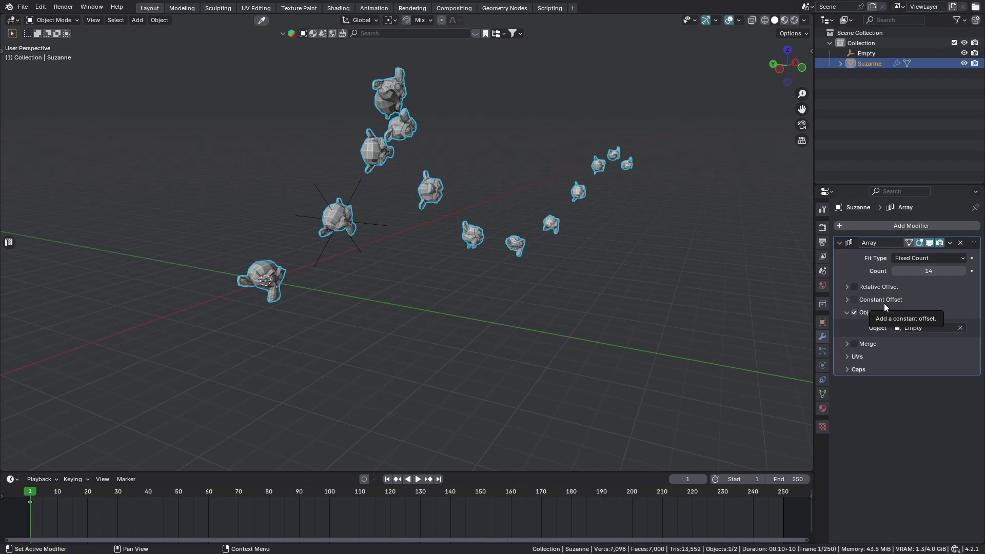
# - Delete the plain axes empty that drives the monkey's Object Offset
pyautogui.scroll(-2, 485, 264)
pyautogui.press('a')
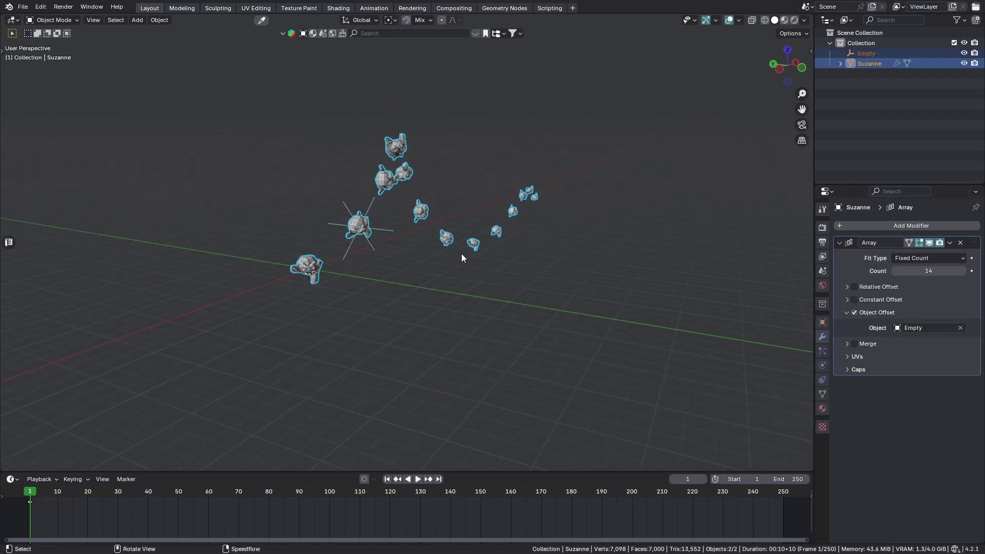
pyautogui.click(387, 230)
pyautogui.press('Delete')
# - Select the monkey, frame it, try removing its Array modifier, and undo the removal
pyautogui.click(309, 269)
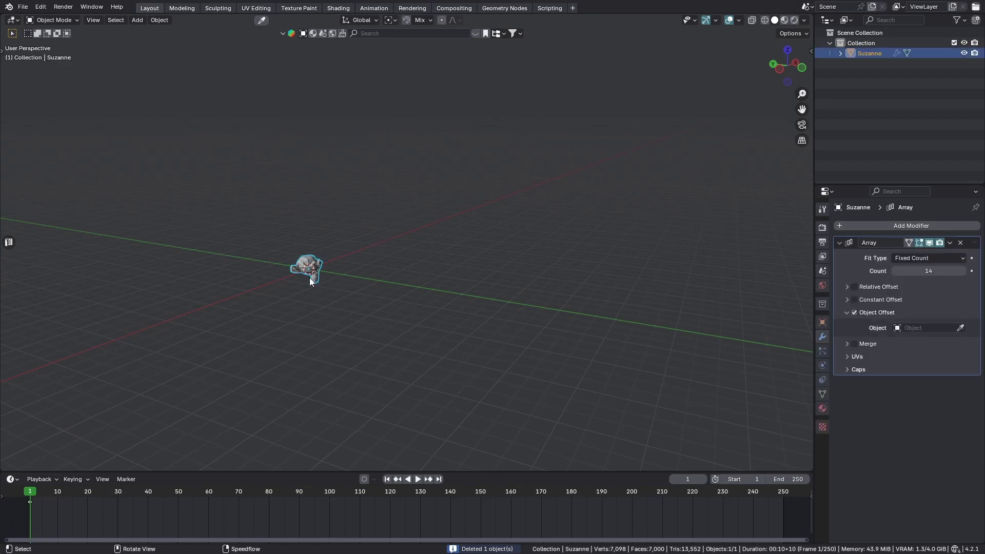
pyautogui.press('KP_Decimal')
pyautogui.hotkey('ctrl', 'x')
pyautogui.moveTo(513, 287); pyautogui.dragTo(491, 266, button='middle')
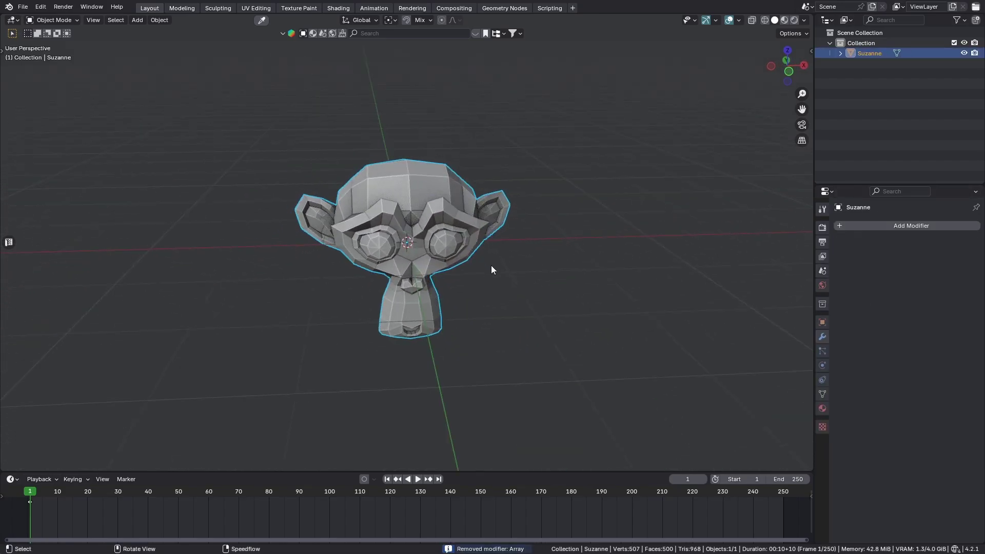
pyautogui.hotkey('ctrl', 'z')
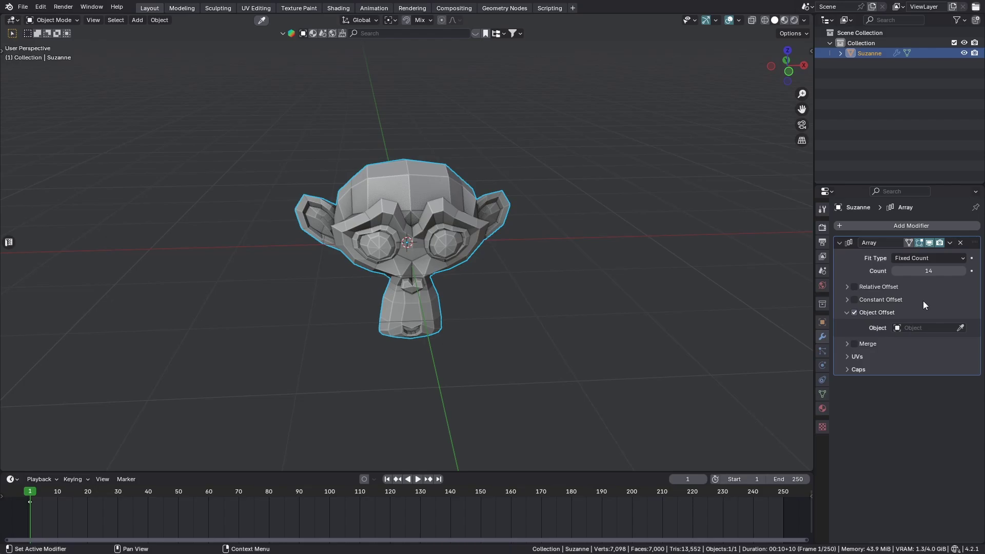
pyautogui.moveTo(651, 265); pyautogui.dragTo(547, 345)
pyautogui.moveTo(563, 277); pyautogui.dragTo(653, 353)
pyautogui.moveTo(567, 336)
pyautogui.mouseDown(button='right')
pyautogui.moveTo(634, 290)
pyautogui.moveTo(646, 389)
pyautogui.mouseUp(button='right')
# - Remove the Array modifier from the monkey
pyautogui.hotkey('ctrl', 'x')
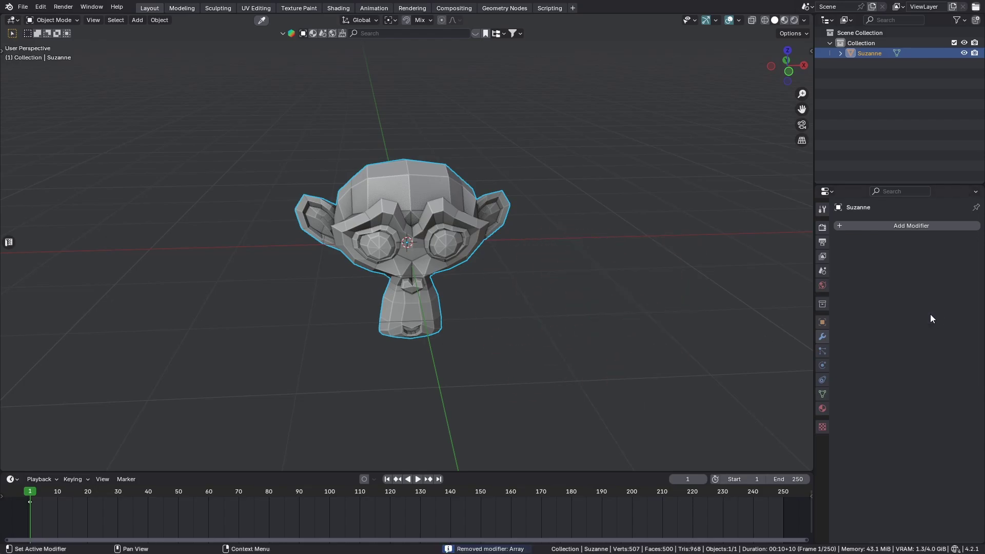
pyautogui.hotkey('ctrl', 'z')
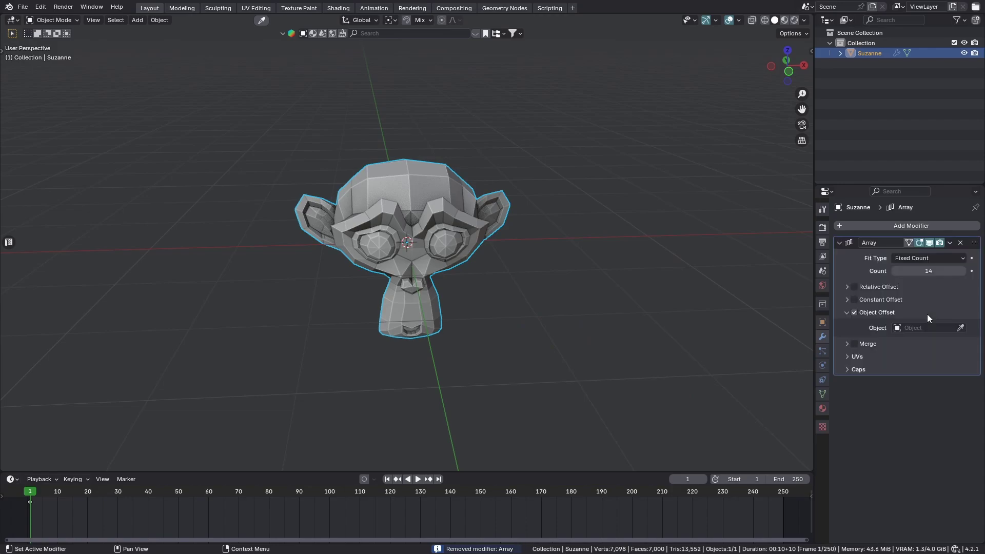
pyautogui.click(960, 243)
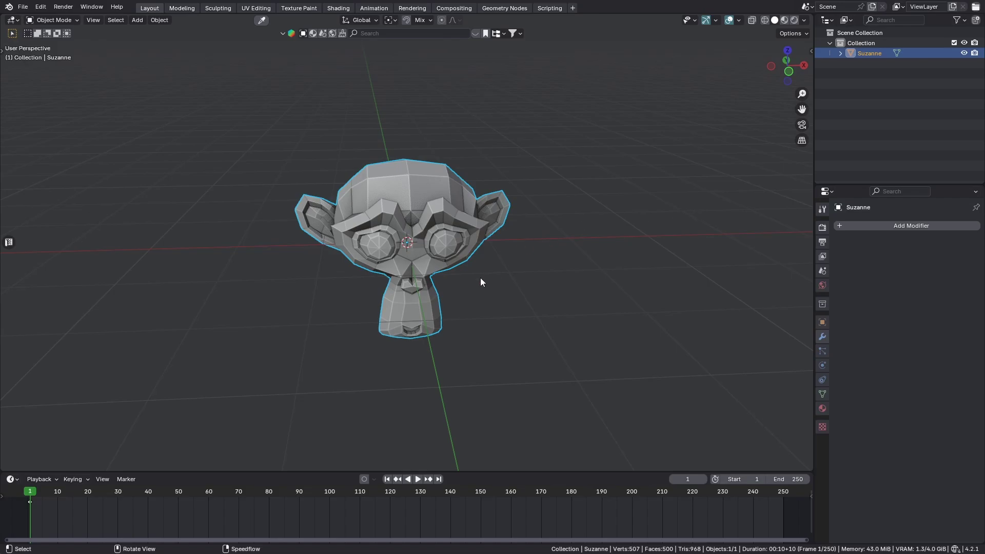
# - Add a plane mesh and move it along the X axis, clear of the monkey
pyautogui.scroll(-3, 481, 282)
pyautogui.keyDown('shift'); pyautogui.moveTo(555, 254); pyautogui.dragTo(521, 268, button='middle'); pyautogui.keyUp('shift')
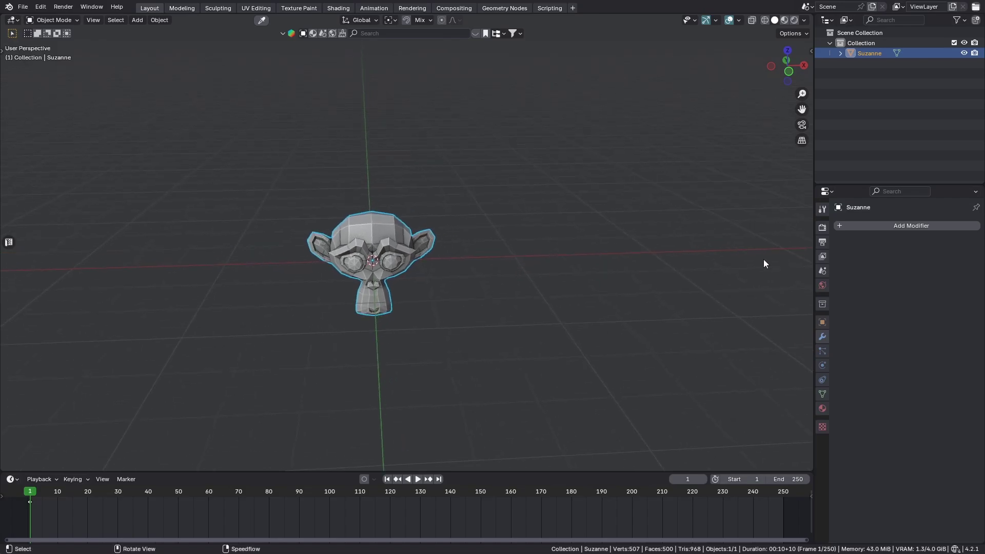
pyautogui.click(906, 226)
pyautogui.keyDown('shift'); pyautogui.moveTo(353, 245); pyautogui.dragTo(401, 285, button='middle'); pyautogui.keyUp('shift')
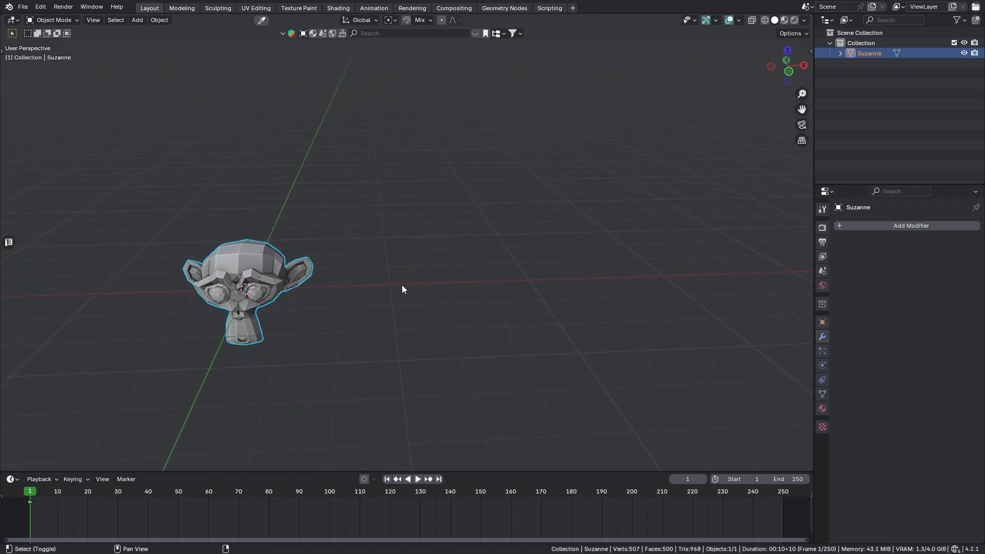
pyautogui.hotkey('shift', 'a')
pyautogui.moveTo(413, 194)
pyautogui.click(462, 196)
pyautogui.press('g')
pyautogui.press('x')
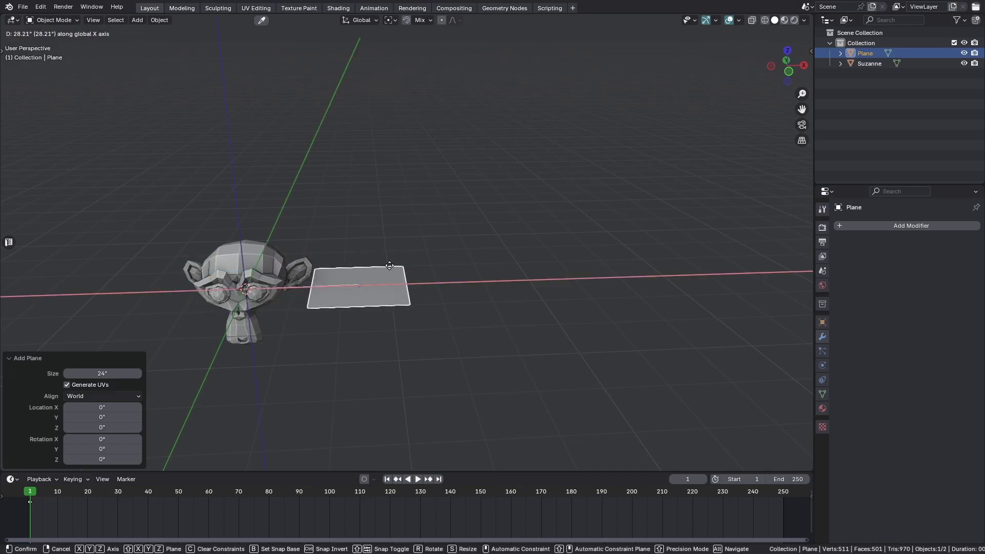
pyautogui.click(527, 357)
# - Extrude the plane's far edge straight up along the Z axis to form an L-shaped upright
pyautogui.press('Tab')
pyautogui.moveTo(527, 357); pyautogui.dragTo(543, 279, button='middle')
pyautogui.press('2')
pyautogui.click(539, 275)
pyautogui.press('g')
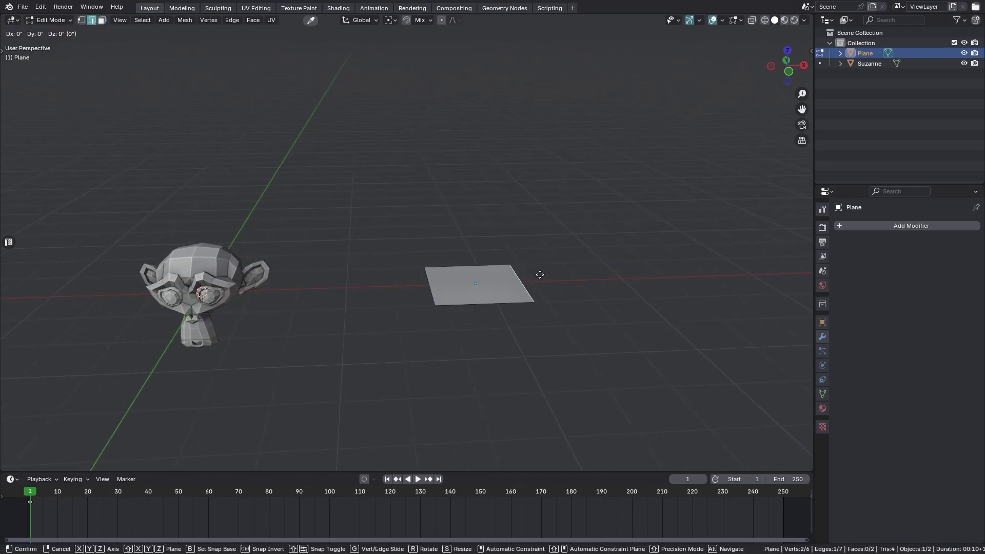
pyautogui.press('z')
pyautogui.click(532, 165)
# - Try extruding the upright's upper edge along the X axis, then delete the extra face
pyautogui.press('e')
pyautogui.press('x')
pyautogui.click(701, 156)
pyautogui.press('Tab')
pyautogui.scroll(-2, 638, 246)
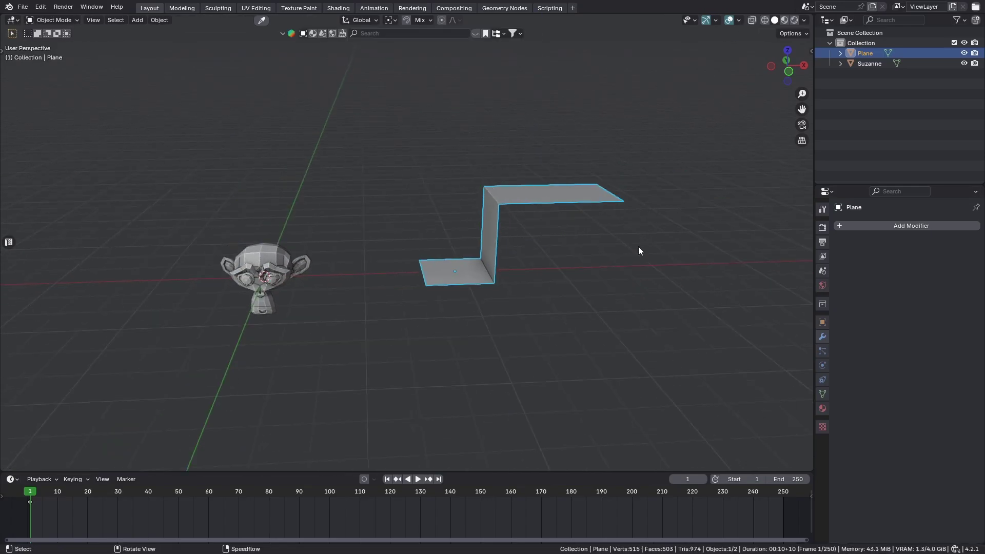
pyautogui.moveTo(615, 328); pyautogui.dragTo(549, 318, button='middle')
pyautogui.press('Tab')
pyautogui.press('x')
pyautogui.press('Tab')
pyautogui.moveTo(441, 241); pyautogui.dragTo(472, 268, button='middle')
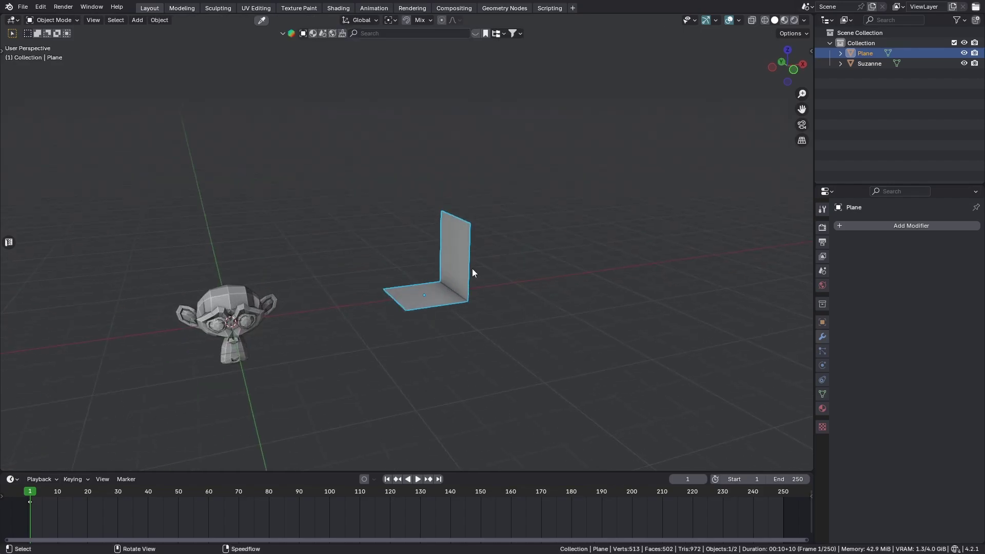
# - Add a Solidify modifier to the L-shaped plane
pyautogui.scroll(7, 494, 326)
pyautogui.scroll(-2, 500, 345)
pyautogui.moveTo(501, 345); pyautogui.dragTo(475, 337, button='middle')
pyautogui.scroll(-2, 451, 335)
pyautogui.scroll(1, 444, 334)
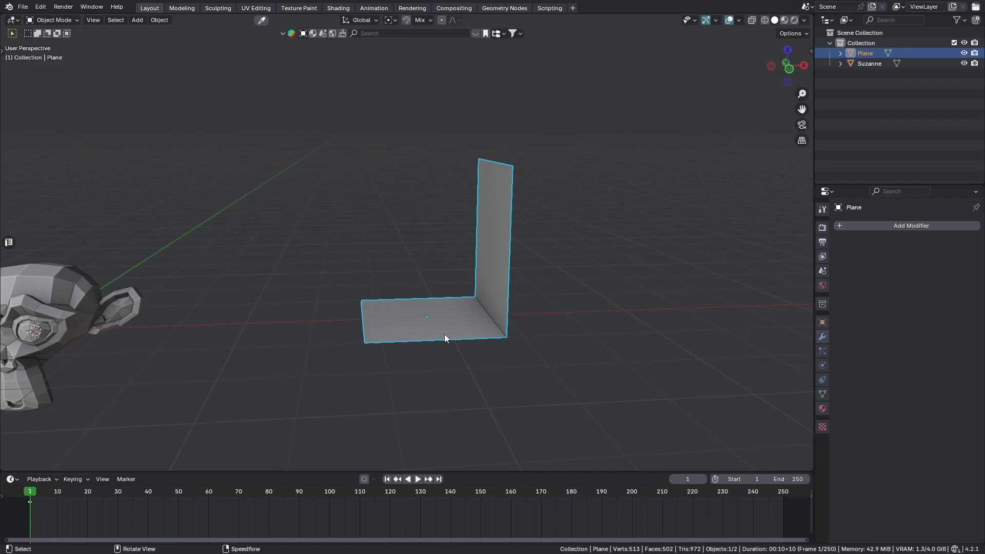
pyautogui.click(916, 230)
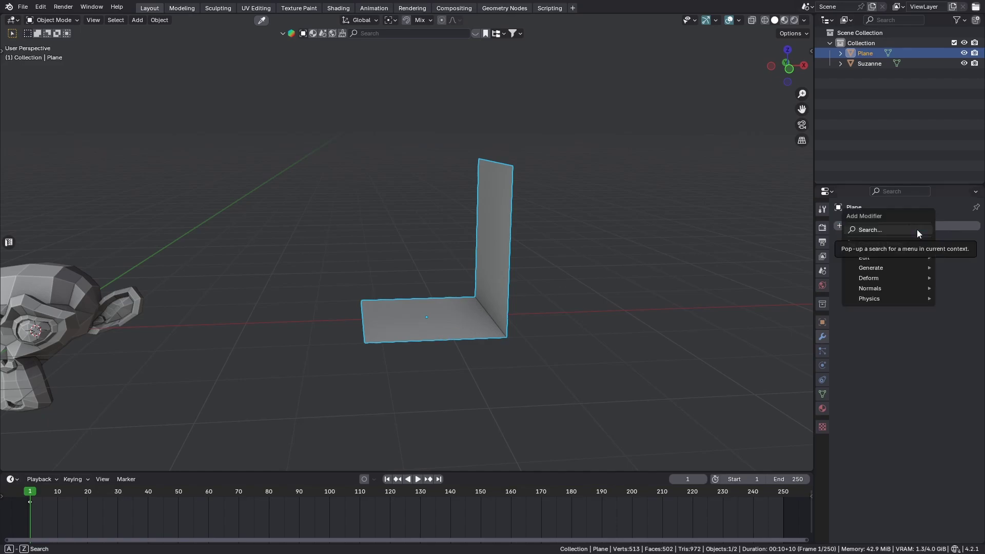
pyautogui.moveTo(892, 271)
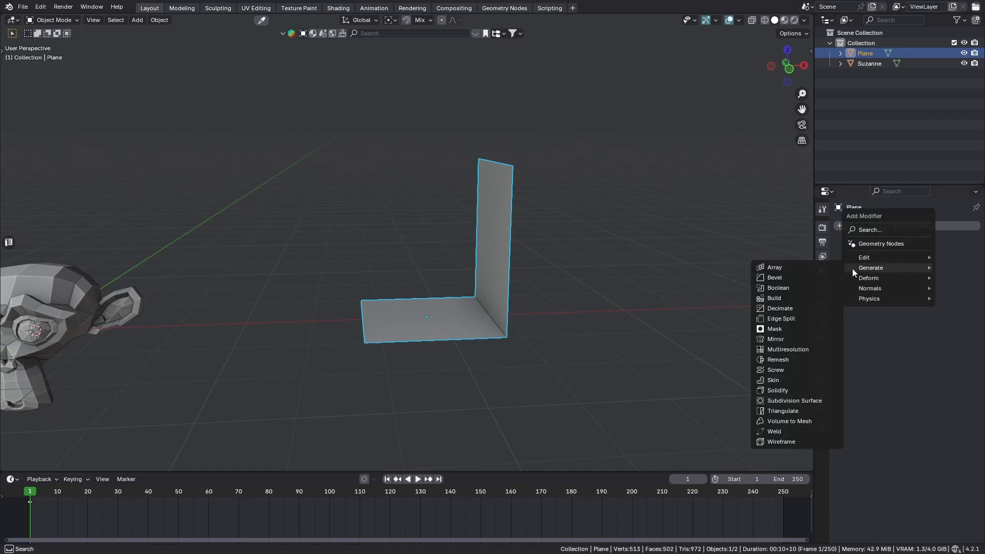
pyautogui.write('soli')
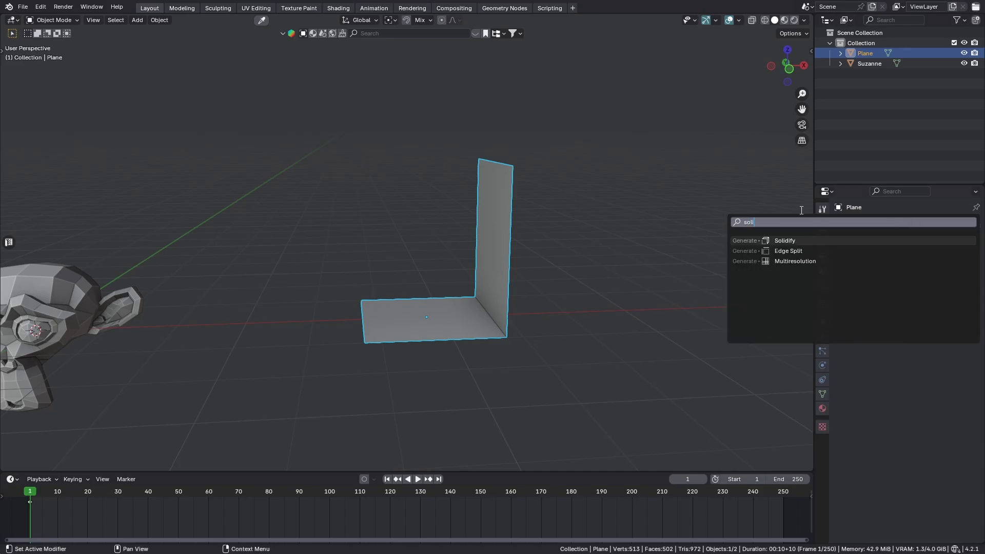
pyautogui.click(781, 240)
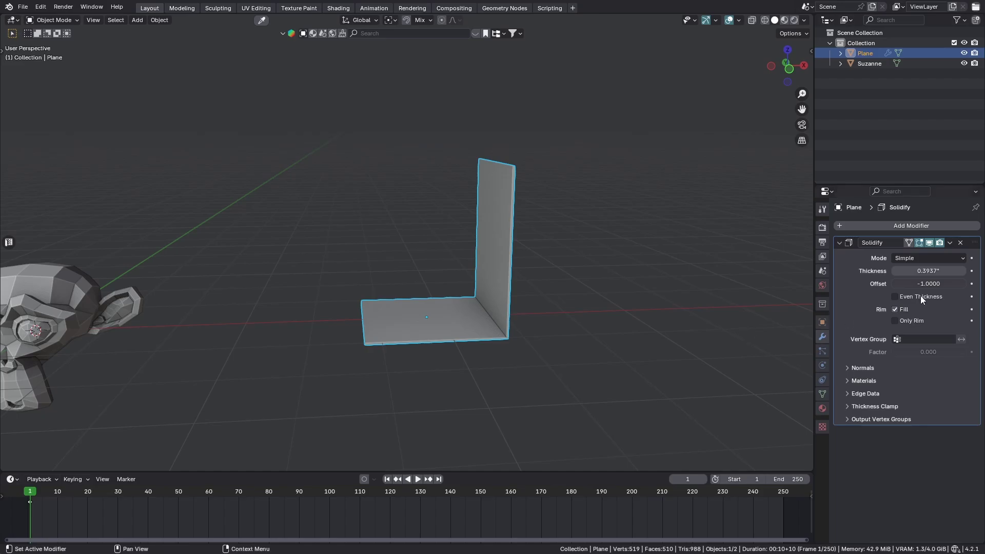
# - Turn the Solidify modifier's viewport display back on and set its thickness to 6 inches
pyautogui.moveTo(515, 303); pyautogui.dragTo(482, 269, button='middle')
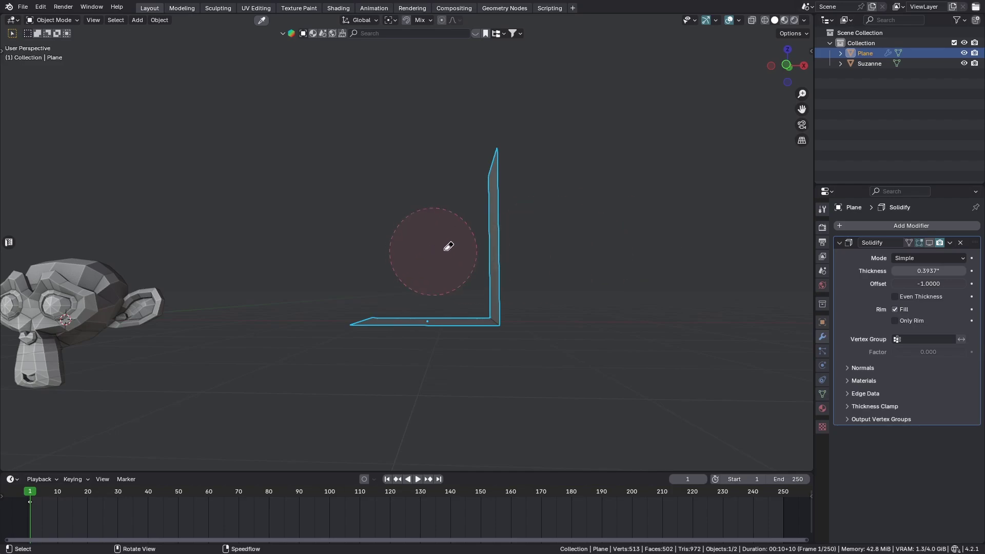
pyautogui.click(929, 242)
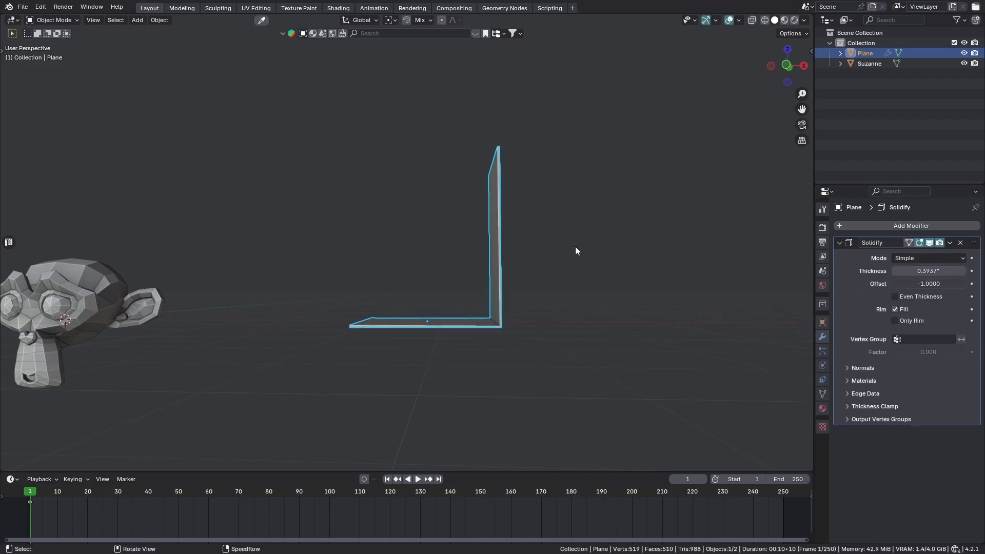
pyautogui.doubleClick(928, 270)
pyautogui.write('6in')
pyautogui.press('Return')
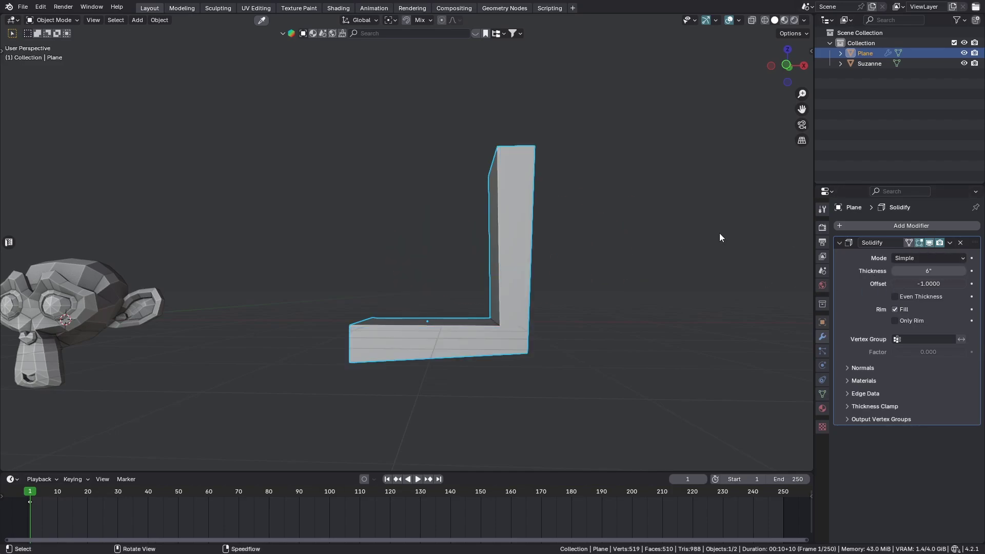
# - Examine the wall thickness of the solidified L-shape in front view, tracing its outer face with annotations
pyautogui.moveTo(719, 233); pyautogui.dragTo(564, 306, button='middle')
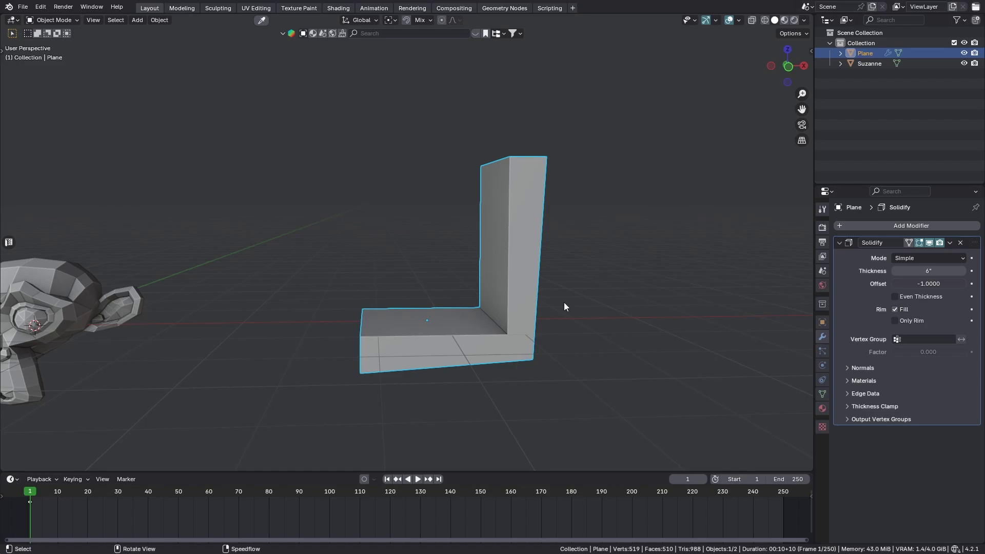
pyautogui.press('KP_1')
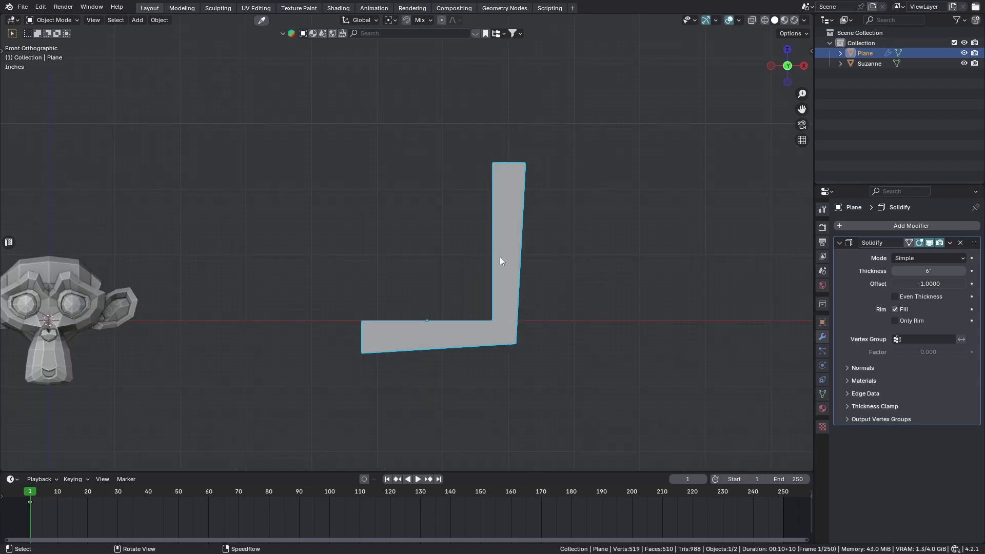
pyautogui.moveTo(543, 191); pyautogui.dragTo(515, 341)
pyautogui.moveTo(535, 234); pyautogui.dragTo(518, 310)
pyautogui.moveTo(527, 183)
pyautogui.mouseDown(button='middle')
pyautogui.moveTo(437, 279)
pyautogui.moveTo(980, 353)
pyautogui.mouseUp(button='middle')
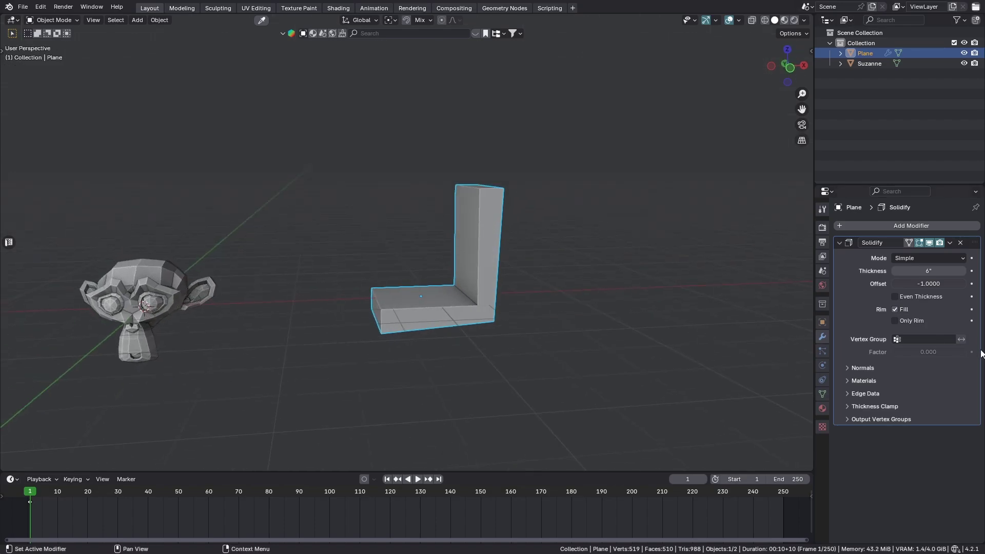
# - Try Even Thickness on the Solidify modifier, compare the L-shape in front view, and turn the option off again
pyautogui.click(911, 297)
pyautogui.press('KP_1')
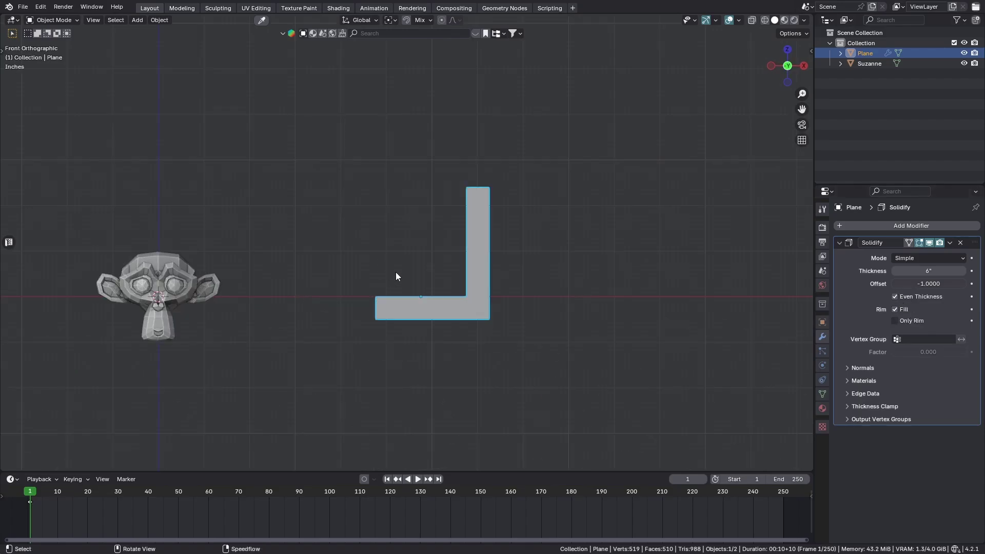
pyautogui.keyDown('shift'); pyautogui.moveTo(395, 271); pyautogui.dragTo(450, 337, button='middle'); pyautogui.keyUp('shift')
pyautogui.scroll(2, 451, 337)
pyautogui.click(912, 298)
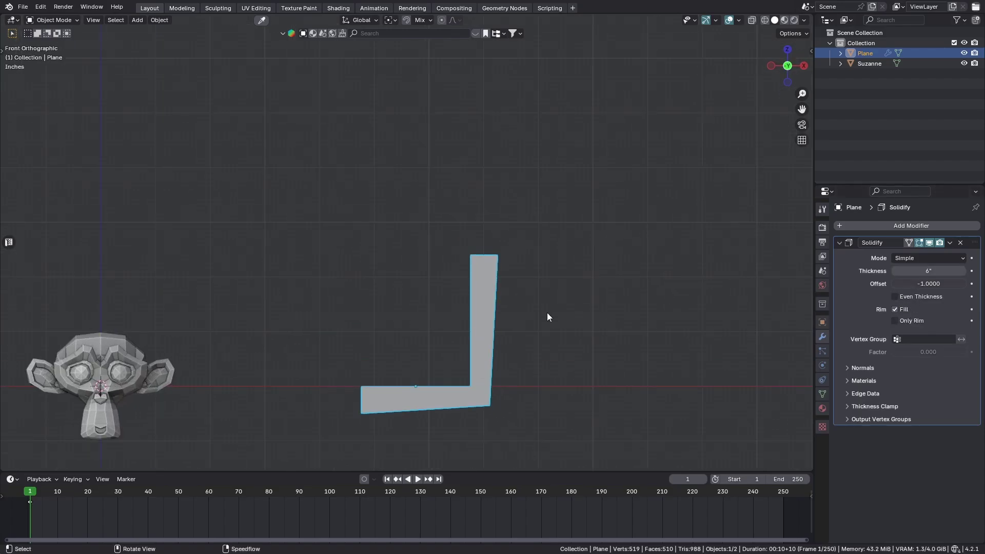
# - Annotate the L-shape's two ends and corner with arrows and the number 6, then erase the annotations
pyautogui.keyDown('shift'); pyautogui.moveTo(548, 314); pyautogui.dragTo(484, 195, button='middle'); pyautogui.keyUp('shift')
pyautogui.moveTo(486, 199)
pyautogui.mouseDown()
pyautogui.moveTo(510, 185)
pyautogui.moveTo(469, 190)
pyautogui.mouseUp()
pyautogui.moveTo(508, 146); pyautogui.dragTo(492, 162)
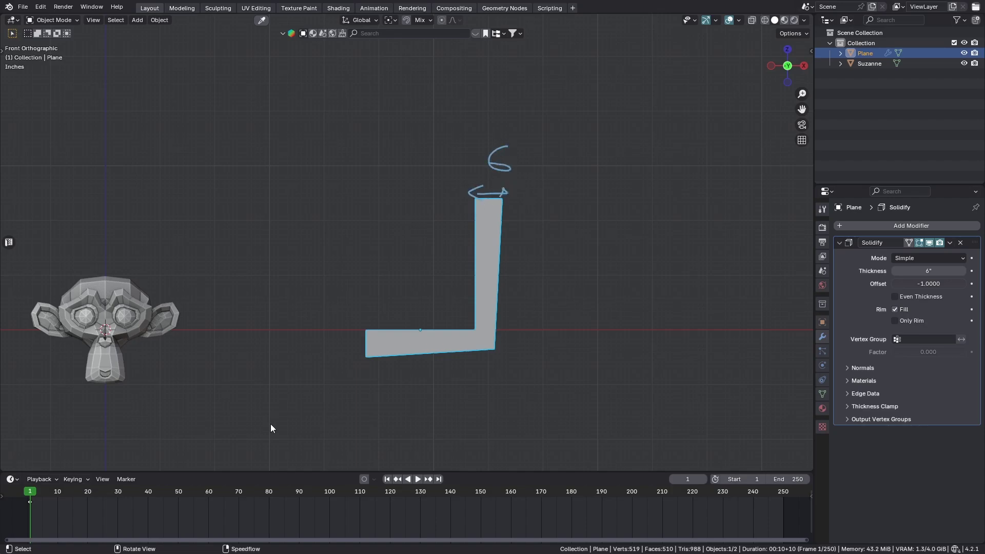
pyautogui.moveTo(347, 322)
pyautogui.mouseDown()
pyautogui.moveTo(336, 350)
pyautogui.moveTo(354, 326)
pyautogui.moveTo(299, 349)
pyautogui.mouseUp()
pyautogui.scroll(2, 479, 318)
pyautogui.moveTo(512, 354); pyautogui.dragTo(494, 363)
pyautogui.moveTo(471, 320); pyautogui.dragTo(467, 343)
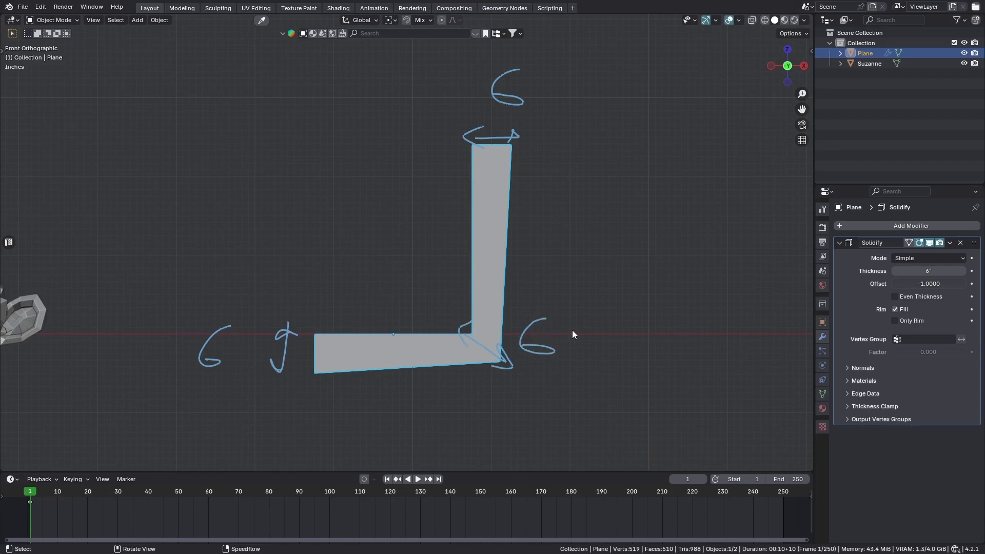
pyautogui.moveTo(467, 300)
pyautogui.mouseDown()
pyautogui.moveTo(523, 372)
pyautogui.moveTo(402, 326)
pyautogui.moveTo(292, 367)
pyautogui.moveTo(492, 130)
pyautogui.mouseUp()
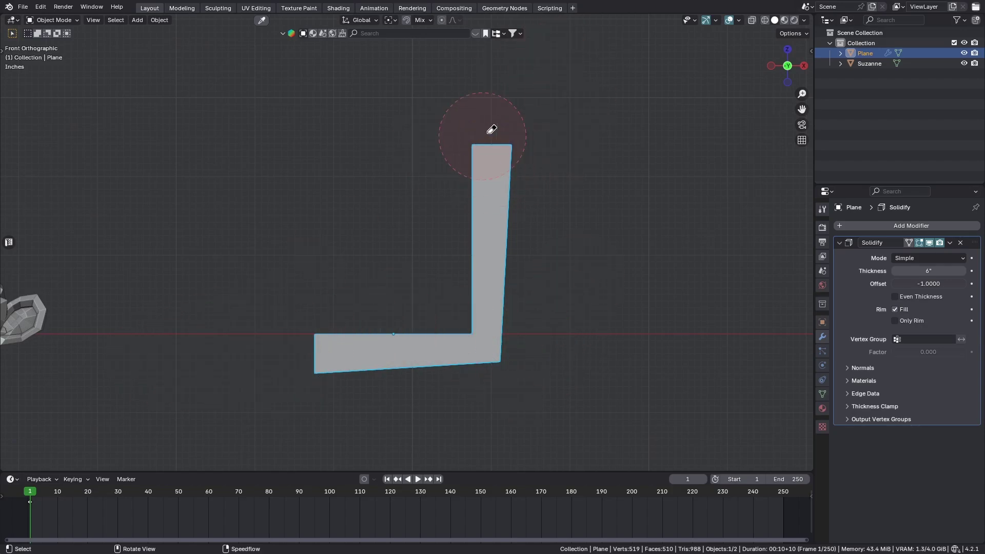
# - Enable Even Thickness on the plane's Solidify modifier and inspect the L-shape in perspective
pyautogui.click(920, 298)
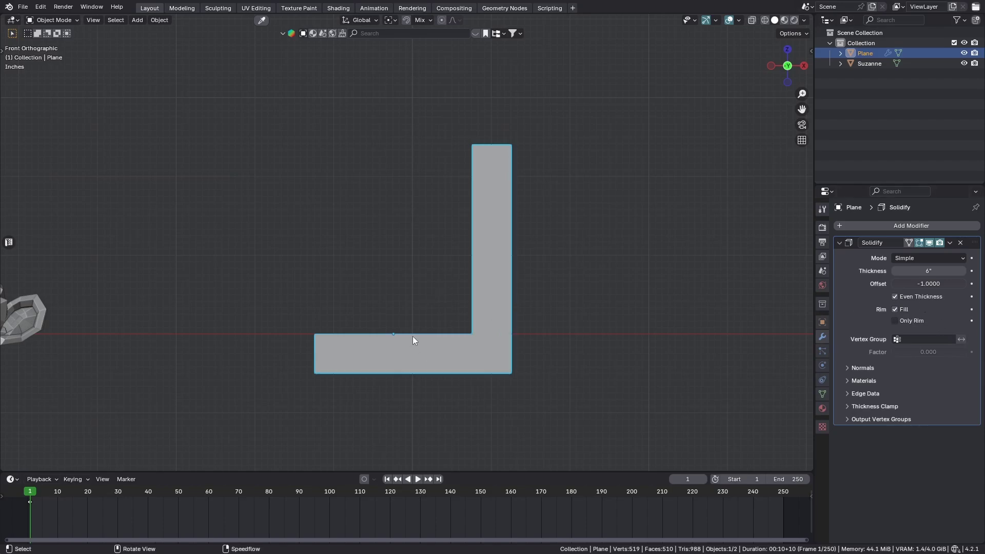
pyautogui.moveTo(555, 312); pyautogui.dragTo(470, 311, button='middle')
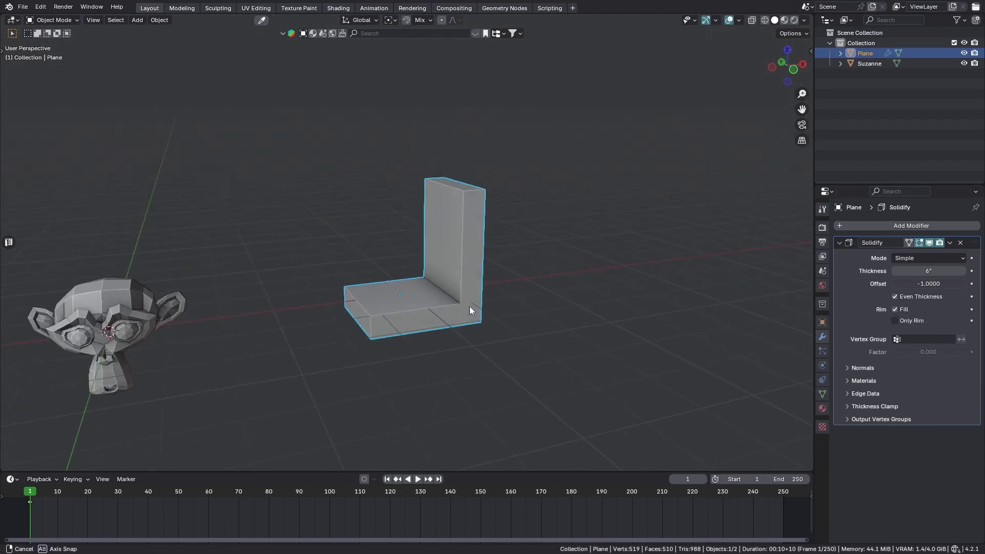
pyautogui.scroll(2, 470, 307)
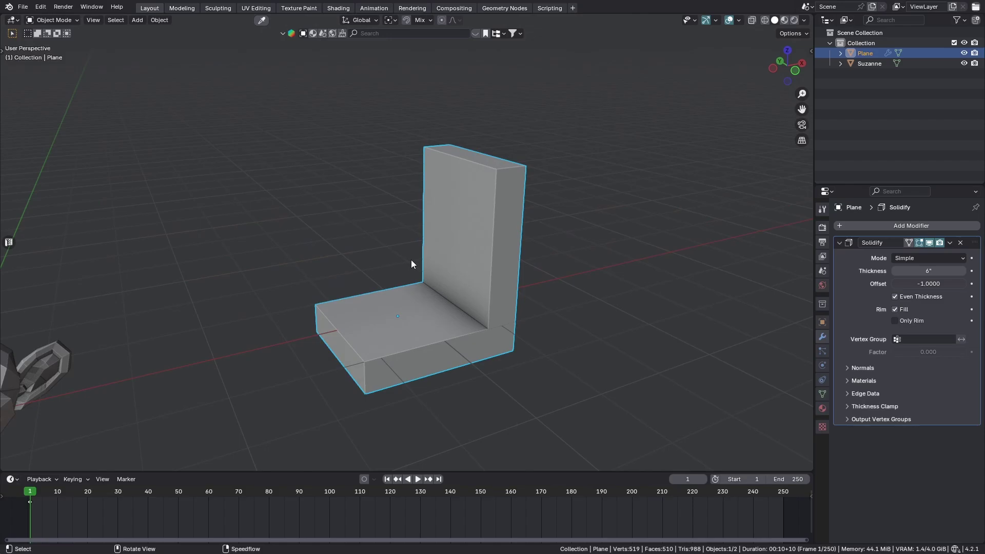
# - Extrude the upright's upper edge about 45 inches along the X axis
pyautogui.press('Tab')
pyautogui.click(463, 184)
pyautogui.moveTo(463, 183); pyautogui.dragTo(491, 214, button='middle')
pyautogui.press('e')
pyautogui.press('x')
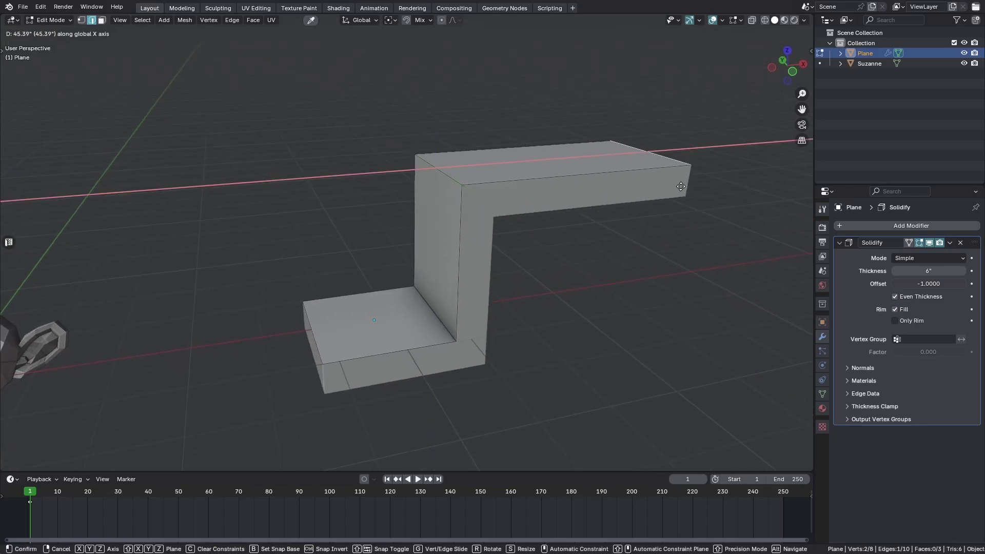
pyautogui.click(680, 187)
# - Extrude the outer edge about 25 inches up along Z, and extrude it outward along X to form another stair step
pyautogui.keyDown('shift'); pyautogui.moveTo(652, 200); pyautogui.dragTo(454, 247, button='middle'); pyautogui.keyUp('shift')
pyautogui.press('e')
pyautogui.press('z')
pyautogui.click(505, 125)
pyautogui.press('e')
pyautogui.press('x')
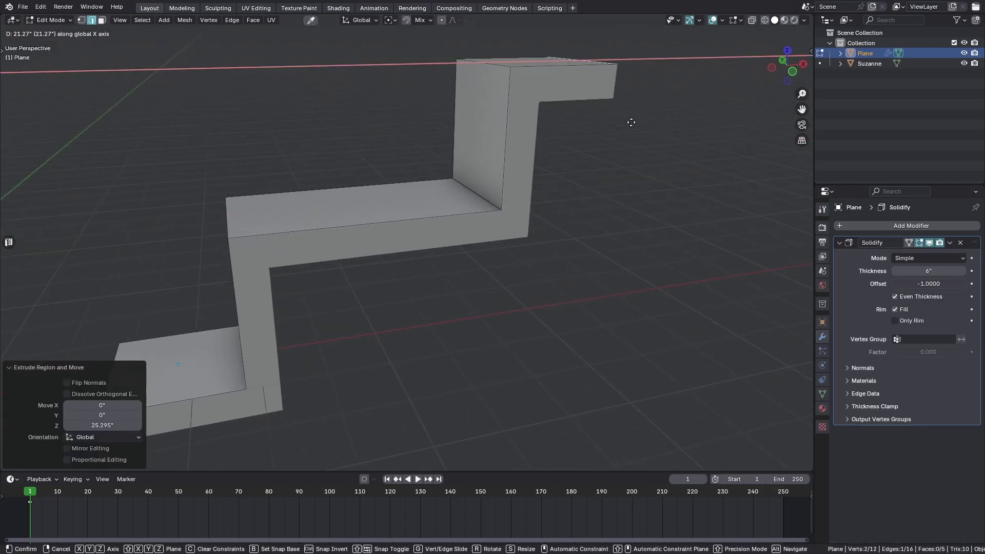
pyautogui.click(708, 103)
# - Extrude the last edge down along the Z axis and leave mesh editing to view the stepped shape
pyautogui.press('e')
pyautogui.press('z')
pyautogui.click(533, 287)
pyautogui.scroll(-3, 529, 281)
pyautogui.moveTo(529, 281); pyautogui.dragTo(285, 349, button='middle')
pyautogui.press('Tab')
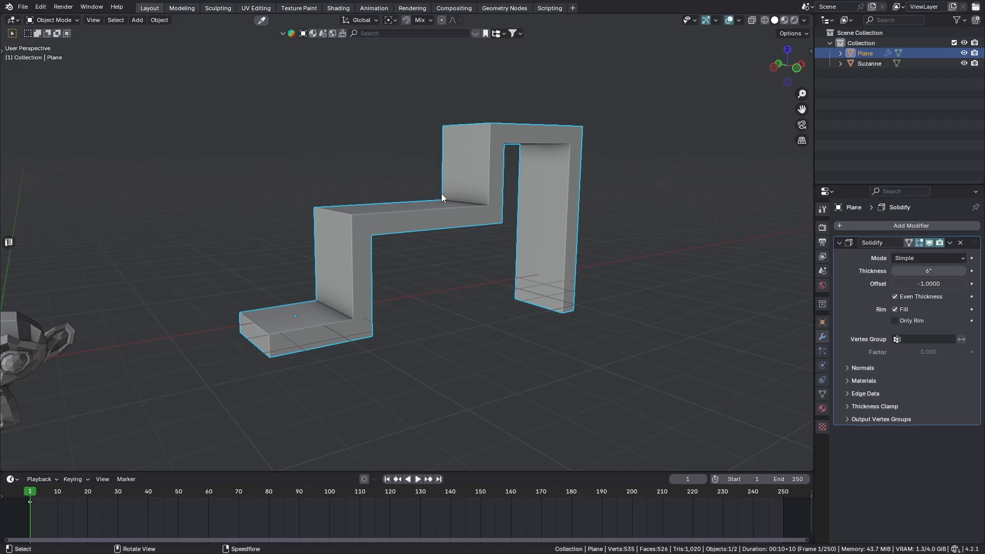
# - Delete all the extruded faces of the stepped mesh, keeping only the original base face
pyautogui.press('Tab')
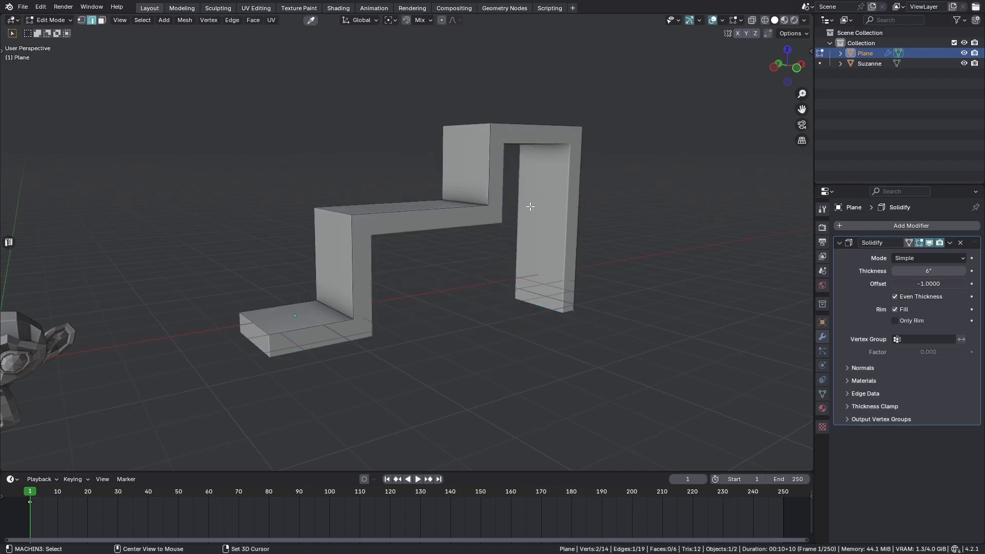
pyautogui.hotkey('alt', 'z')
pyautogui.moveTo(680, 70); pyautogui.dragTo(295, 436)
pyautogui.press('x')
pyautogui.press('f')
pyautogui.hotkey('alt', 'z')
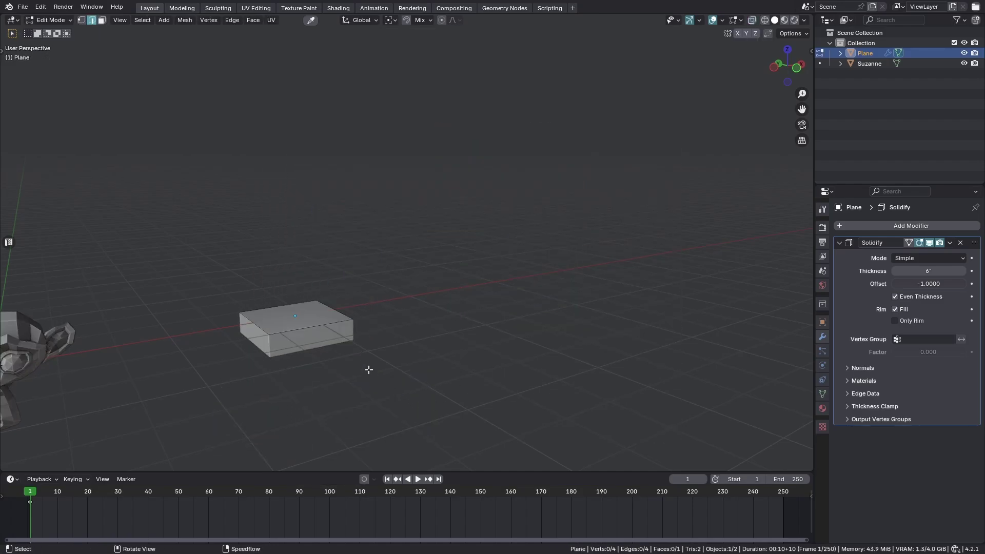
# - Scale the whole remaining face along X to about 0.155 to make a narrow strip
pyautogui.moveTo(332, 320); pyautogui.dragTo(405, 289, button='middle')
pyautogui.press('a')
pyautogui.press('s')
pyautogui.press('x')
pyautogui.click(238, 203)
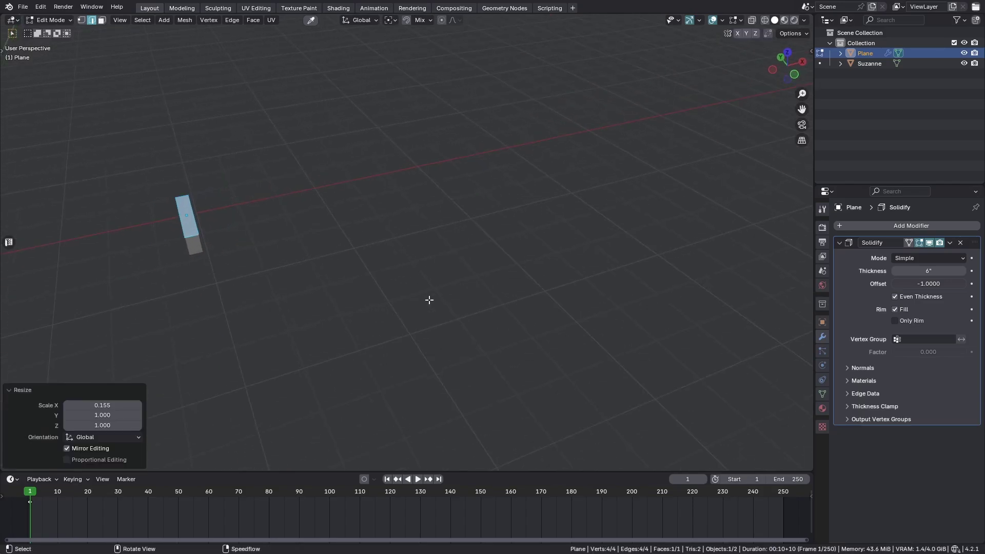
# - Narrow the strip slightly more along X and lengthen it along Y into a long plank
pyautogui.press('KP_Decimal')
pyautogui.moveTo(492, 238); pyautogui.dragTo(462, 330, button='middle')
pyautogui.press('s')
pyautogui.press('y')
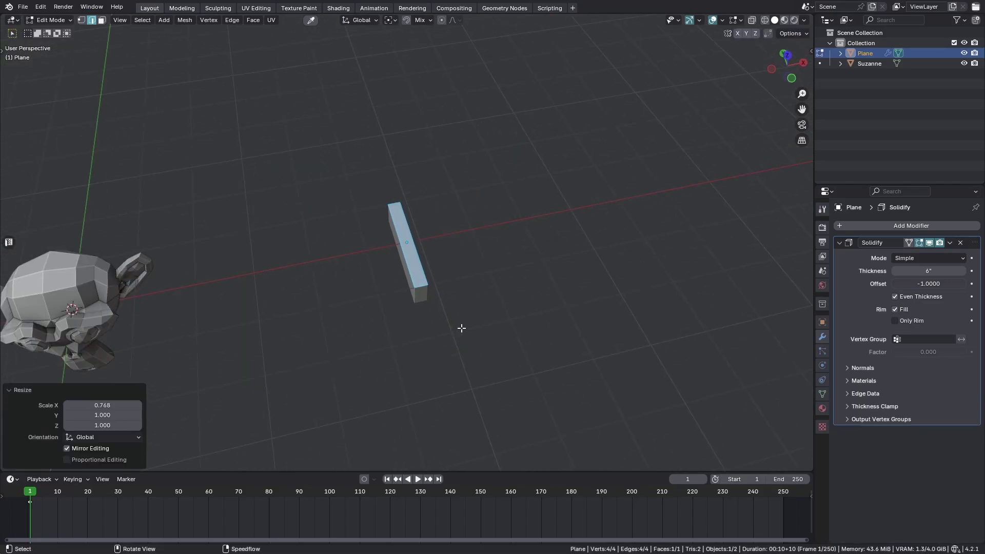
pyautogui.click(561, 79)
pyautogui.press('Tab')
pyautogui.moveTo(578, 301); pyautogui.dragTo(667, 287, button='middle')
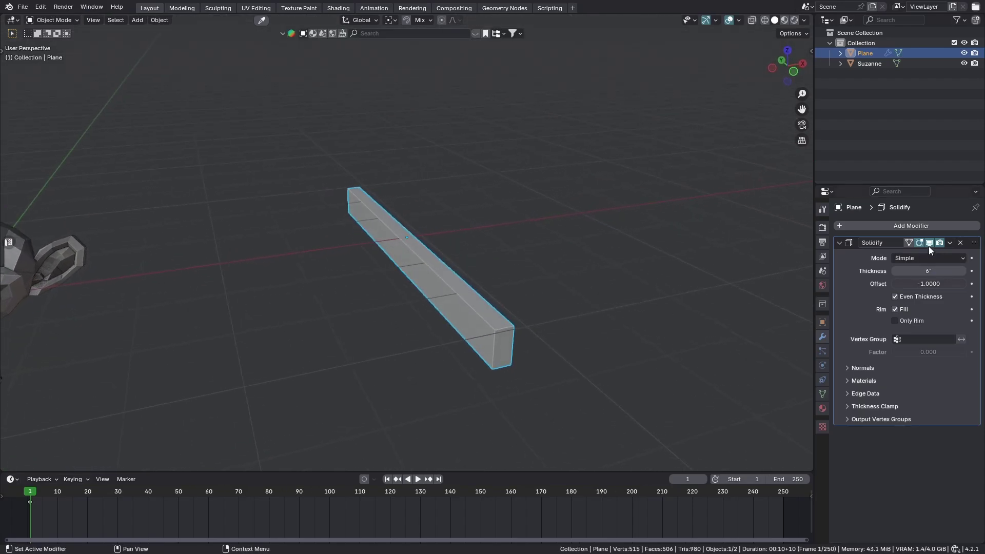
# - Add an Array modifier to the plank after its Solidify modifier
pyautogui.click(902, 226)
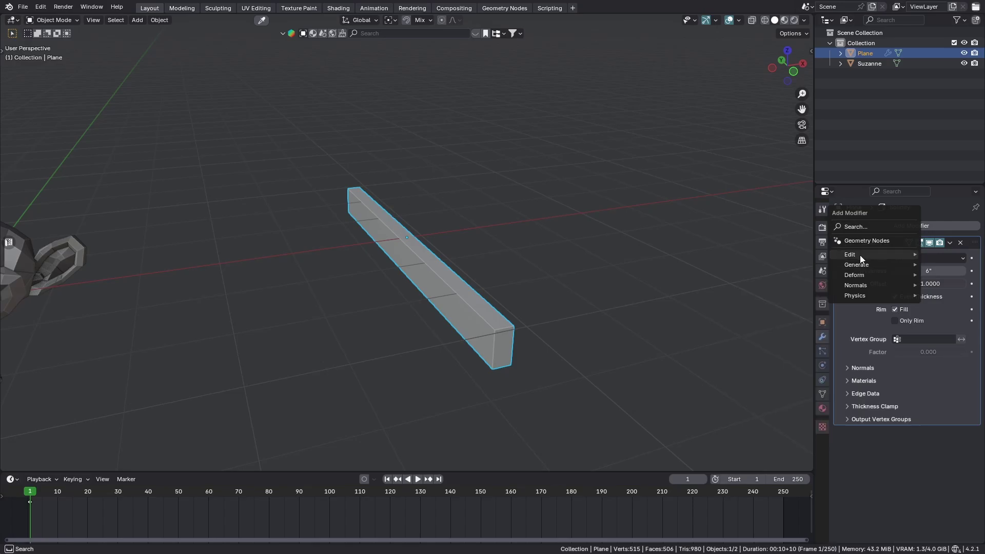
pyautogui.moveTo(860, 253)
pyautogui.click(801, 265)
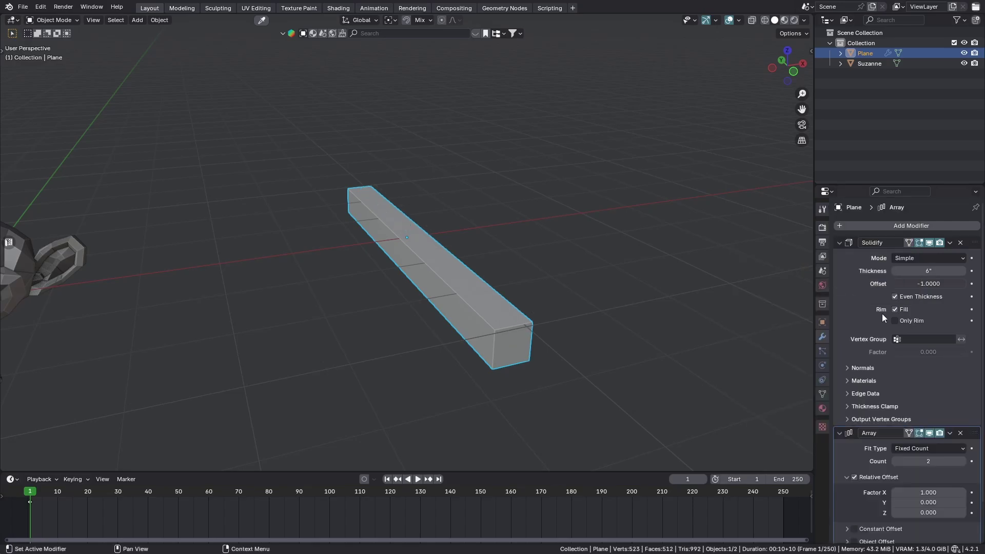
# - Set the Array modifier's relative offset Factor X to 2 and its count to 13
pyautogui.scroll(-2, 880, 349)
pyautogui.click(943, 449)
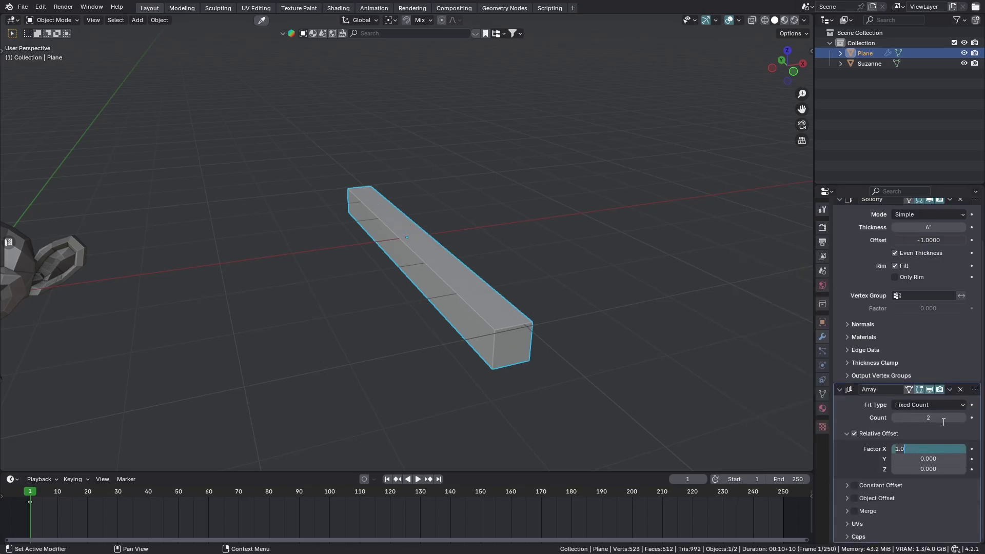
pyautogui.write('2')
pyautogui.press('Return')
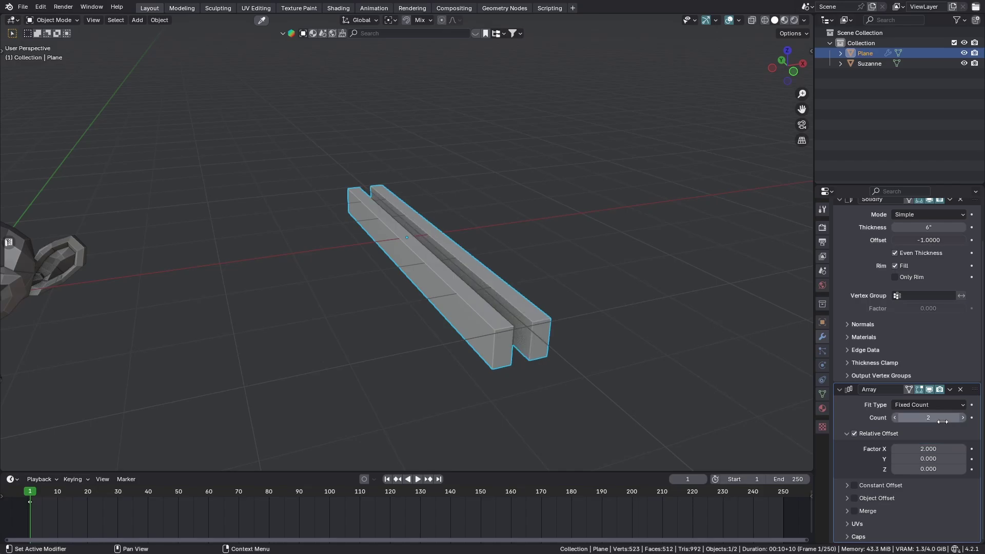
pyautogui.moveTo(914, 412); pyautogui.dragTo(943, 413)
pyautogui.moveTo(544, 266); pyautogui.dragTo(477, 310, button='middle')
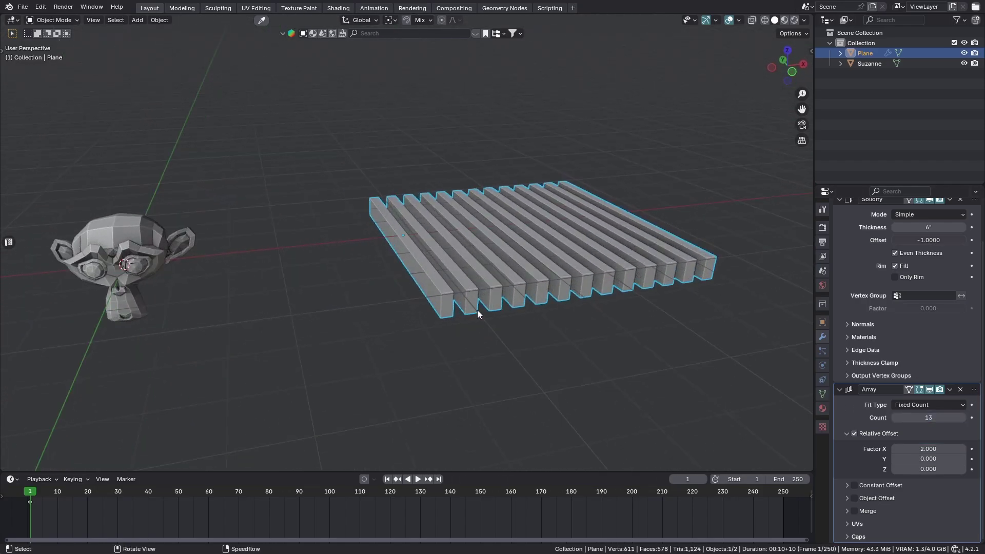
# - Extrude the far end edge of the plank's base face about 36.6" upward along Z, and return to Object Mode
pyautogui.press('Tab')
pyautogui.scroll(5, 426, 274)
pyautogui.moveTo(427, 275); pyautogui.dragTo(391, 276, button='middle')
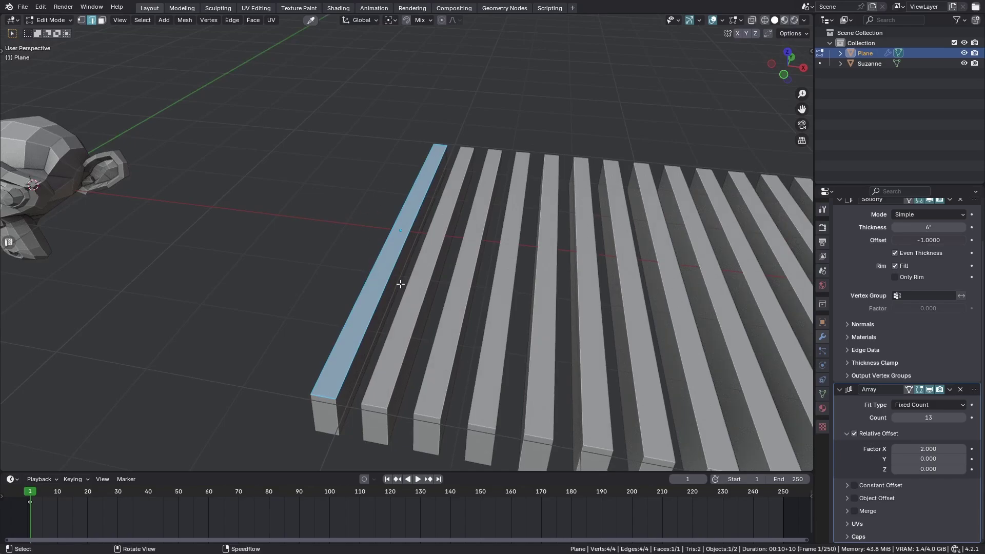
pyautogui.moveTo(356, 275); pyautogui.dragTo(374, 259, button='middle')
pyautogui.scroll(-4, 374, 260)
pyautogui.keyDown('alt'); pyautogui.click(305, 221); pyautogui.keyUp('alt')
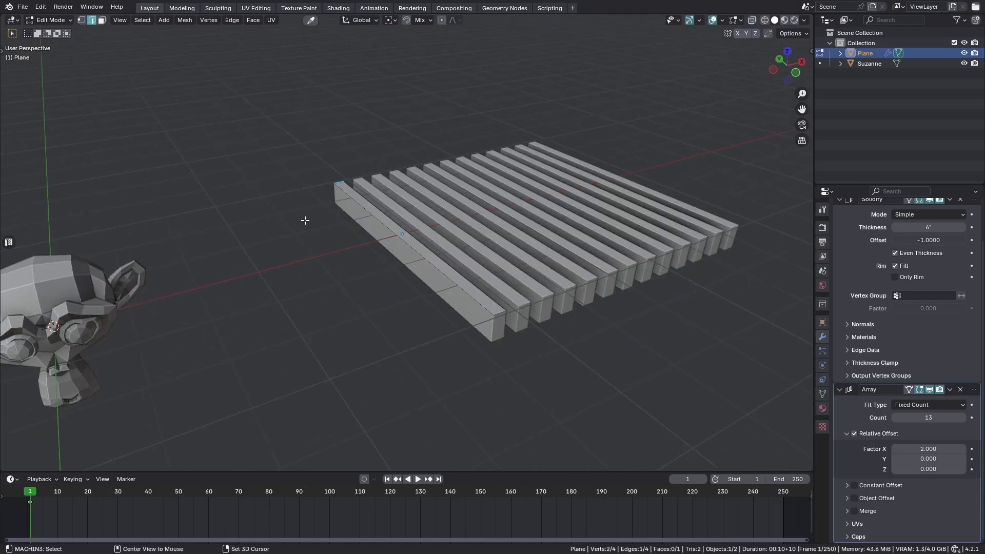
pyautogui.moveTo(306, 220); pyautogui.dragTo(305, 233, button='middle')
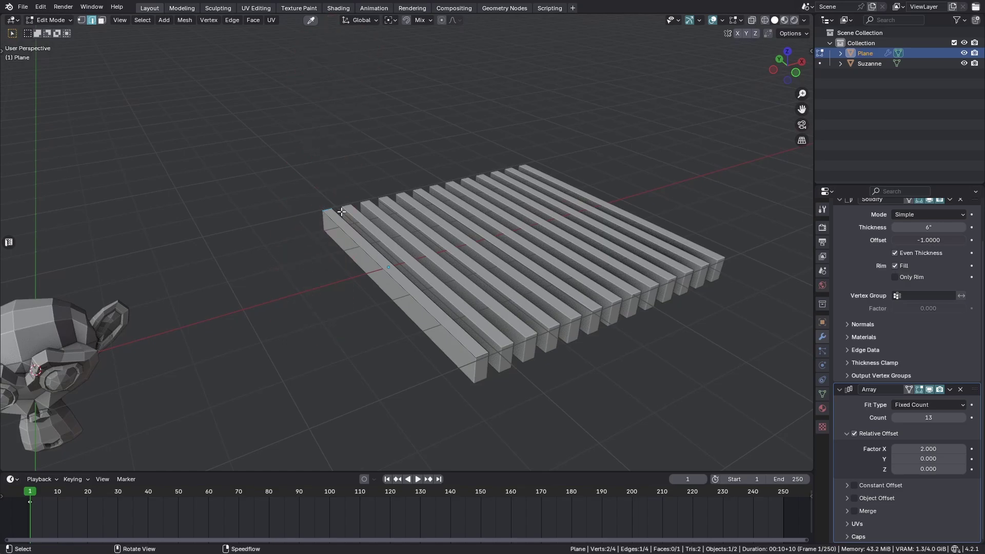
pyautogui.press('e')
pyautogui.press('z')
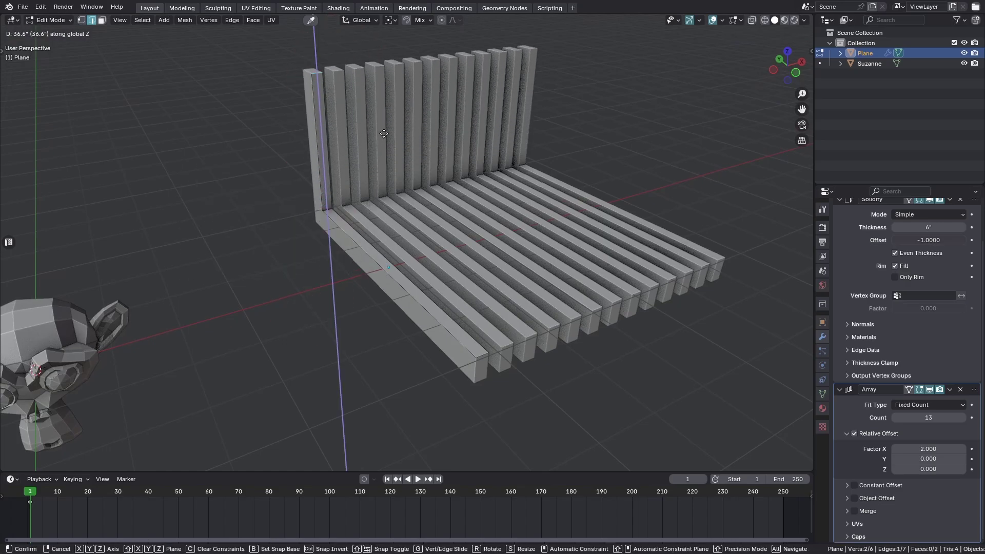
pyautogui.click(383, 133)
pyautogui.press('Tab')
pyautogui.moveTo(359, 212); pyautogui.dragTo(432, 232, button='middle')
pyautogui.scroll(-2, 432, 232)
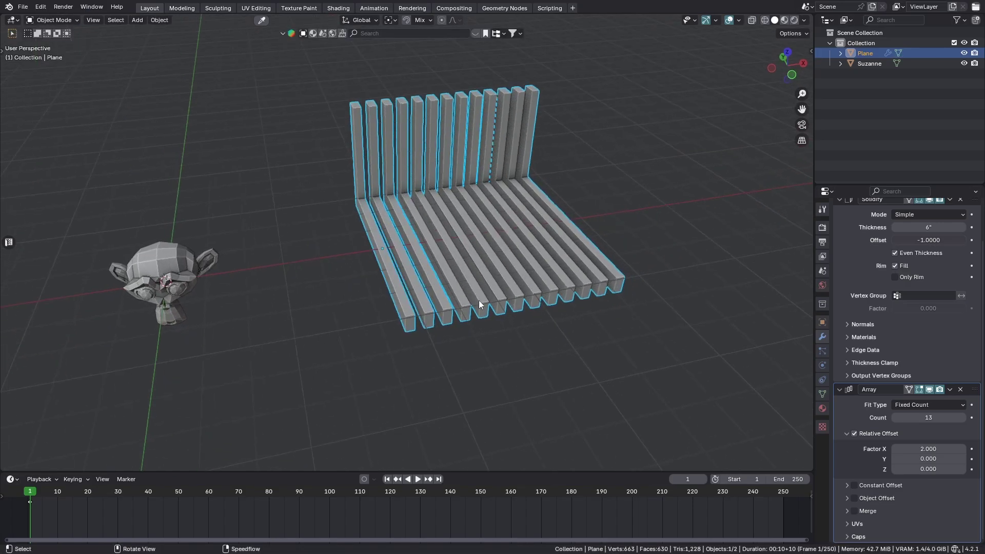
# - Collapse the Array modifier's settings, leaving the Solidify settings expanded
pyautogui.scroll(2, 905, 402)
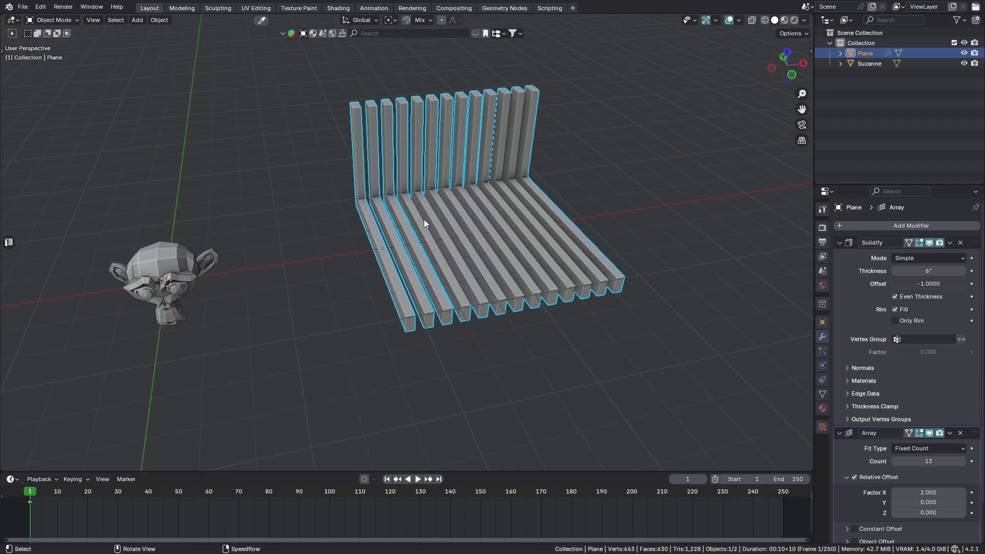
pyautogui.scroll(1, 445, 238)
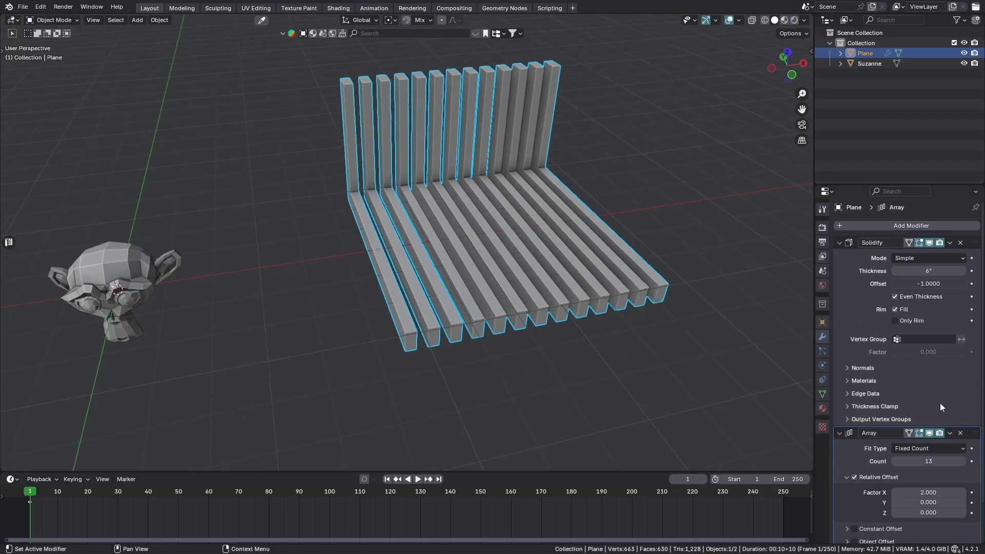
pyautogui.scroll(2, 368, 259)
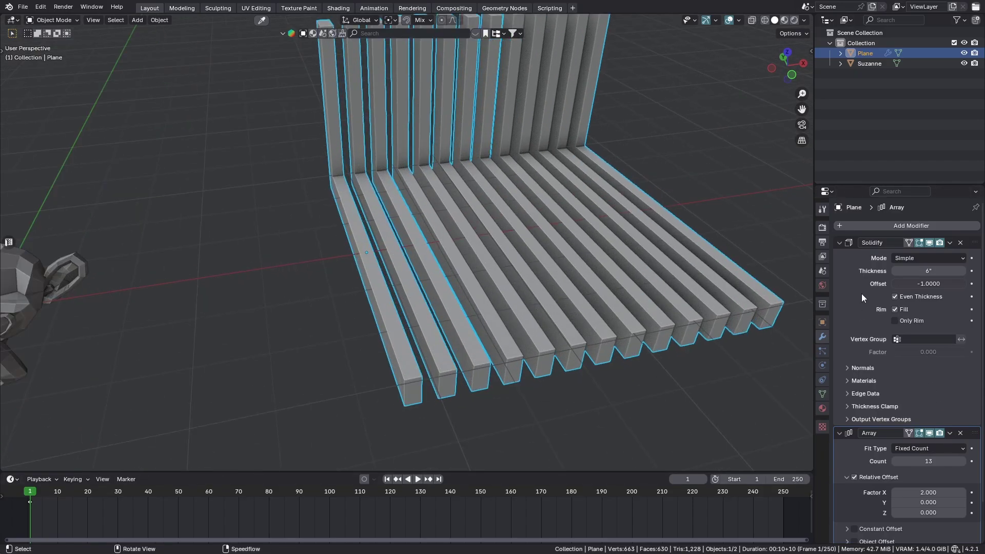
pyautogui.click(838, 433)
pyautogui.click(838, 434)
pyautogui.click(838, 434)
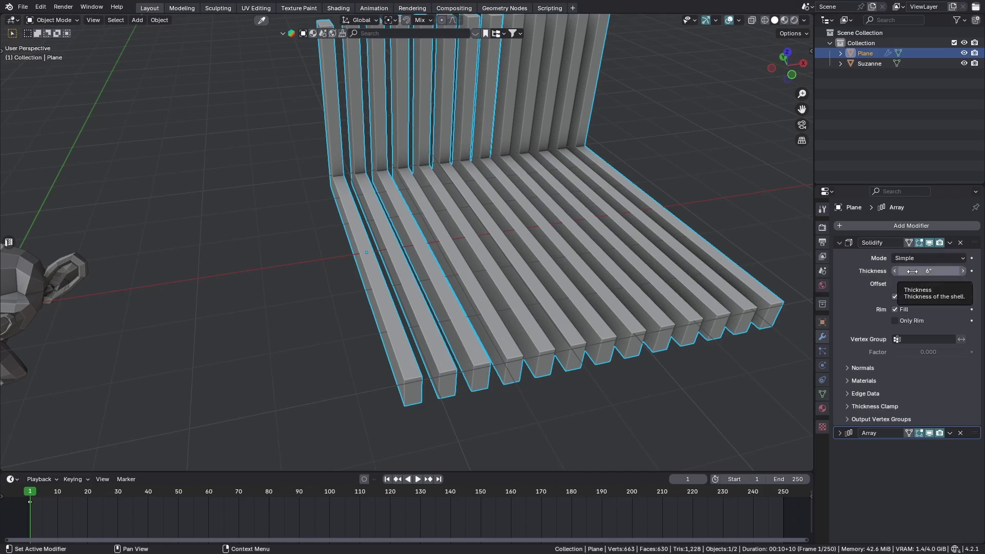
# - Set the Solidify modifier's thickness to 3"
pyautogui.moveTo(562, 405); pyautogui.dragTo(430, 365, button='middle')
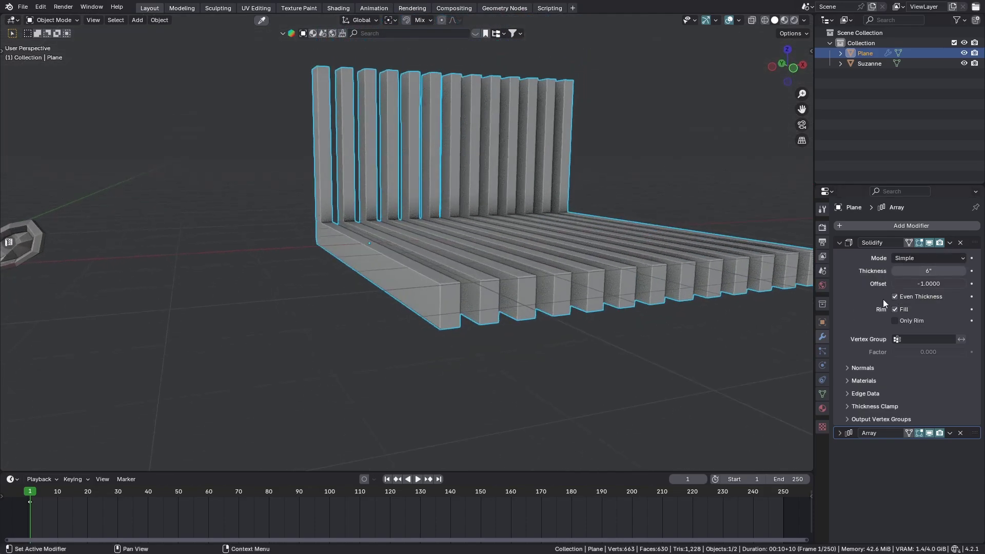
pyautogui.click(932, 270)
pyautogui.write('6in')
pyautogui.press('Return')
pyautogui.scroll(2, 450, 277)
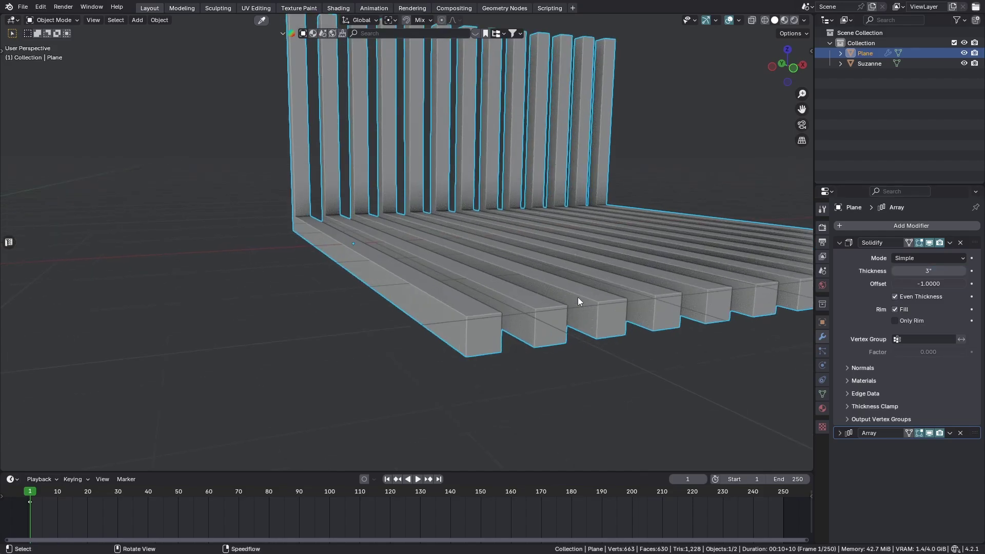
# - Select the whole base mesh in Edit Mode and set the Solidify thickness to 6"
pyautogui.press('Tab')
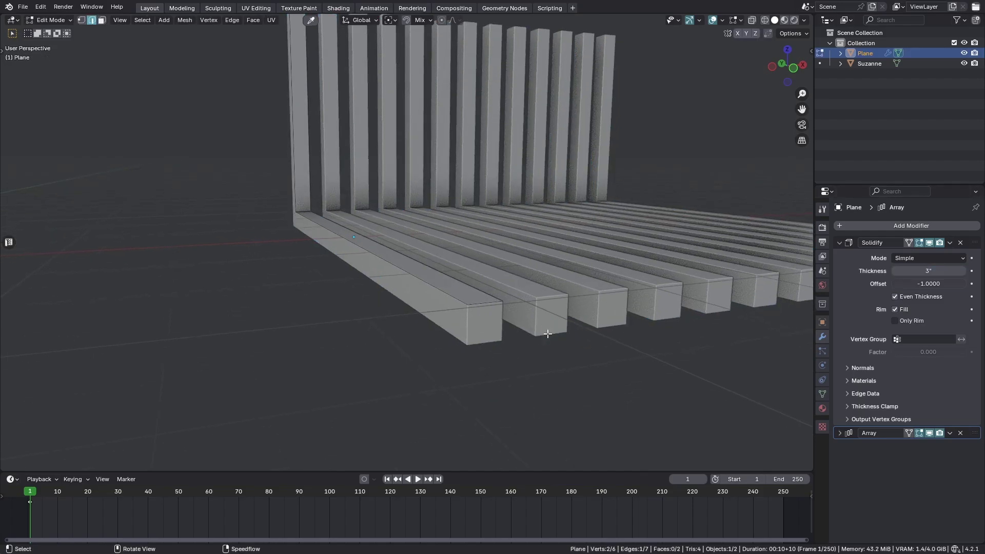
pyautogui.scroll(2, 483, 337)
pyautogui.press('a')
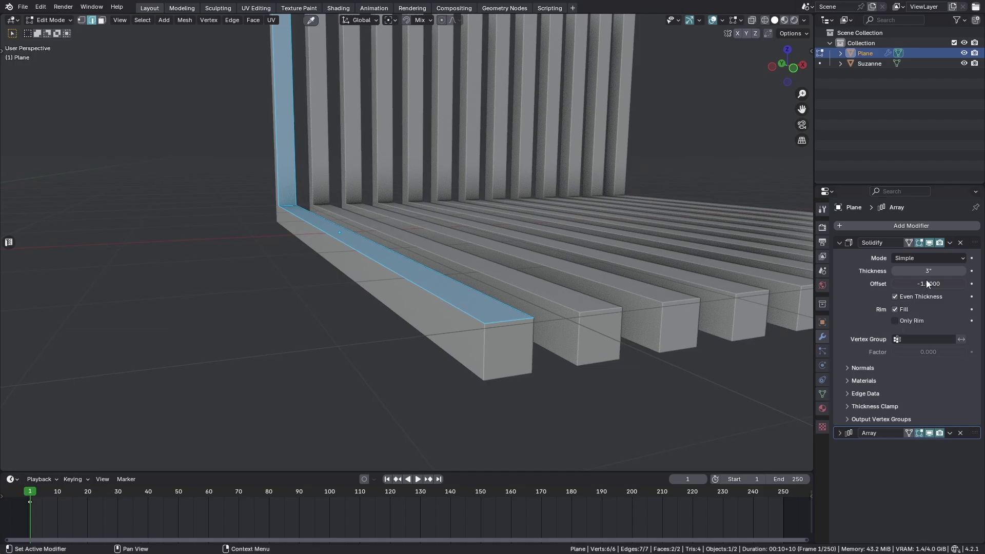
pyautogui.moveTo(924, 270); pyautogui.dragTo(934, 270)
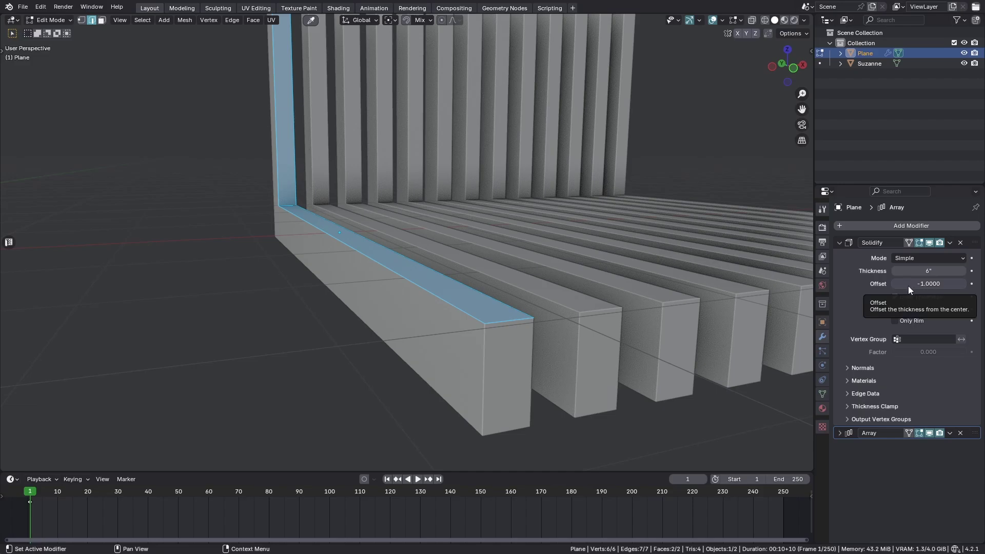
# - Set the Solidify offset to 0 so the thickness is centred on the base faces
pyautogui.moveTo(908, 285); pyautogui.dragTo(949, 286)
pyautogui.click(935, 284)
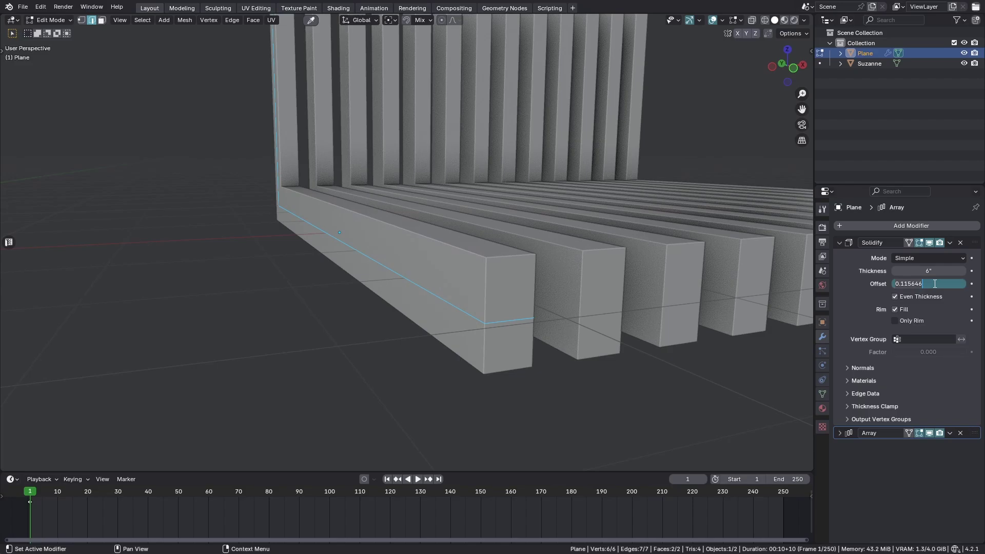
pyautogui.write('0')
pyautogui.press('Return')
pyautogui.moveTo(487, 366); pyautogui.dragTo(486, 322, button='middle')
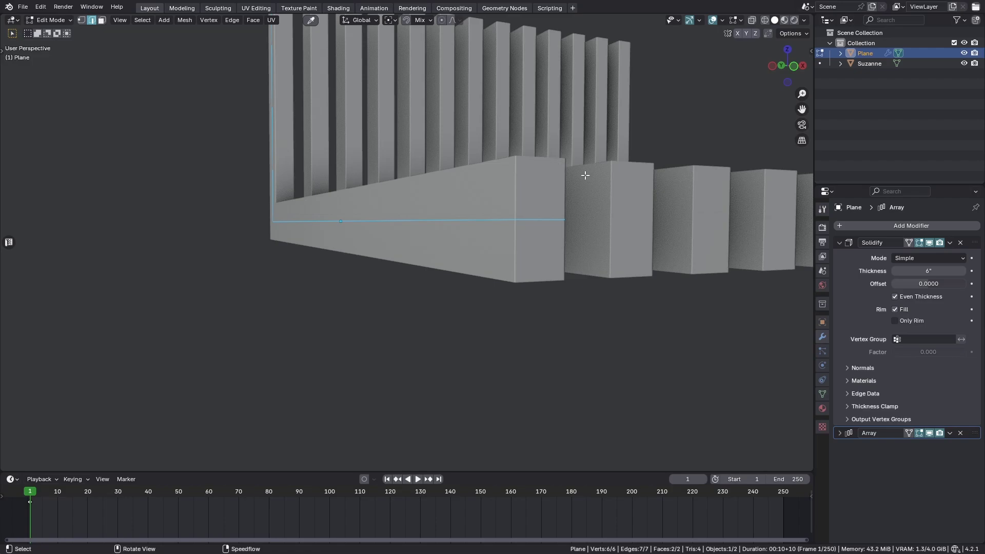
# - Set the Solidify offset to 1 to thicken the planks entirely on the opposite side of the base faces
pyautogui.moveTo(933, 286); pyautogui.dragTo(972, 286)
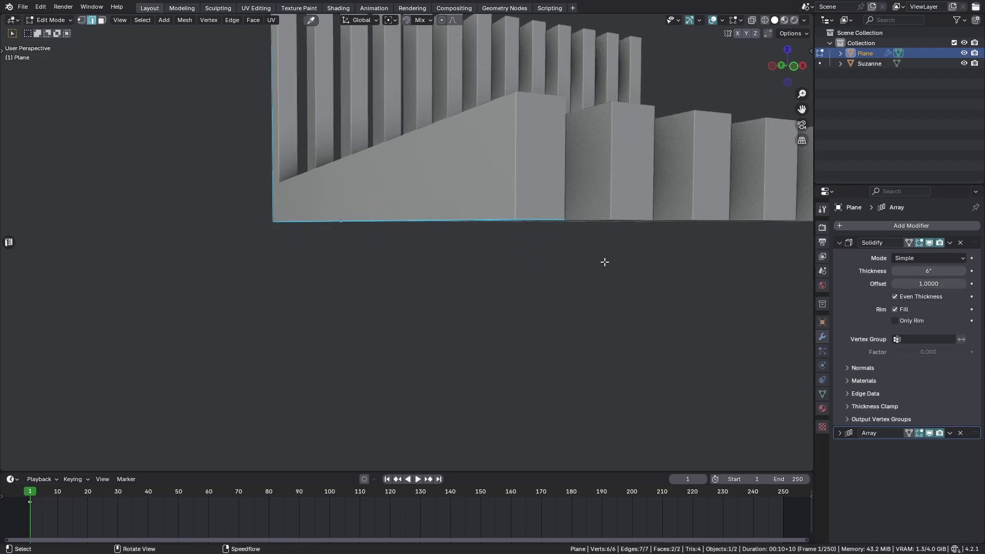
pyautogui.moveTo(605, 262); pyautogui.dragTo(581, 304, button='middle')
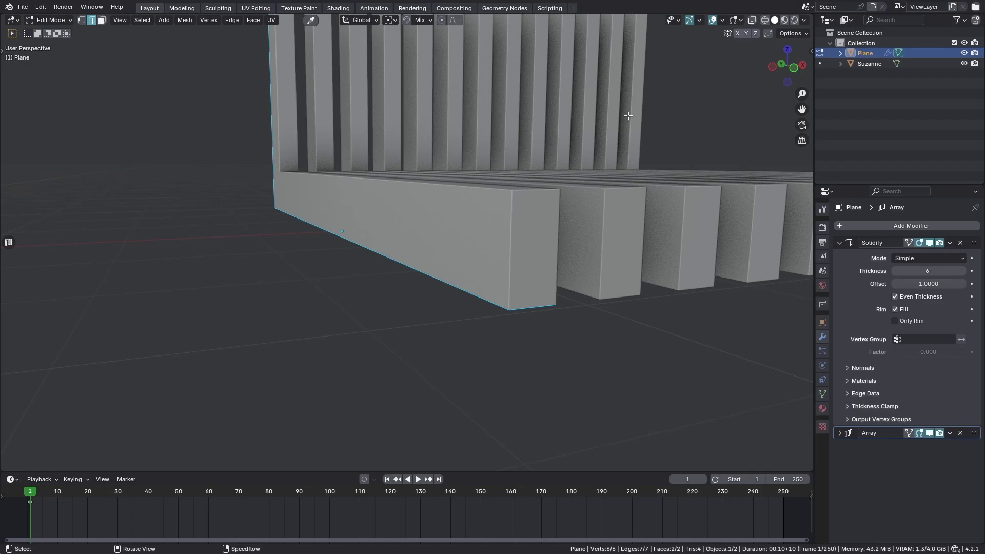
pyautogui.moveTo(579, 197); pyautogui.dragTo(578, 205, button='middle')
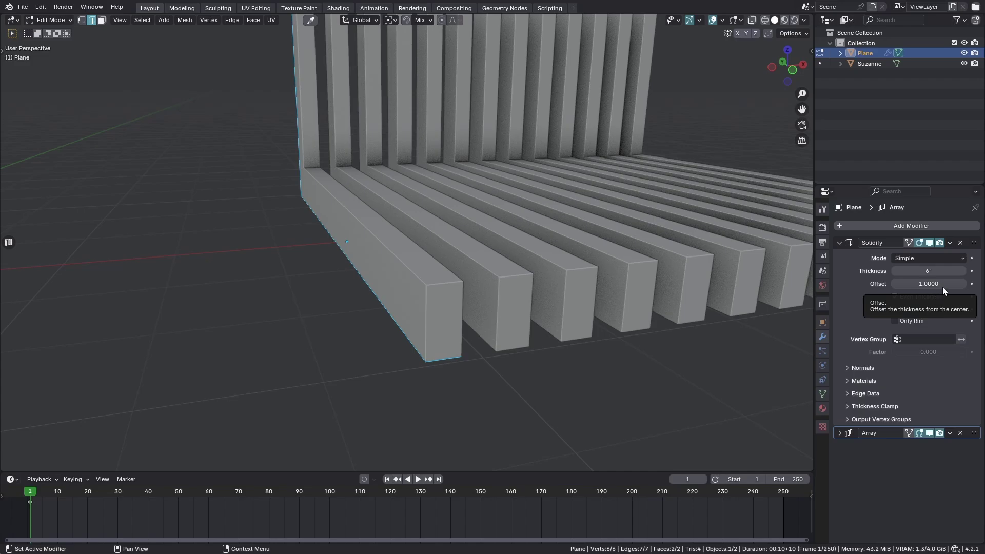
pyautogui.moveTo(943, 288); pyautogui.dragTo(943, 288)
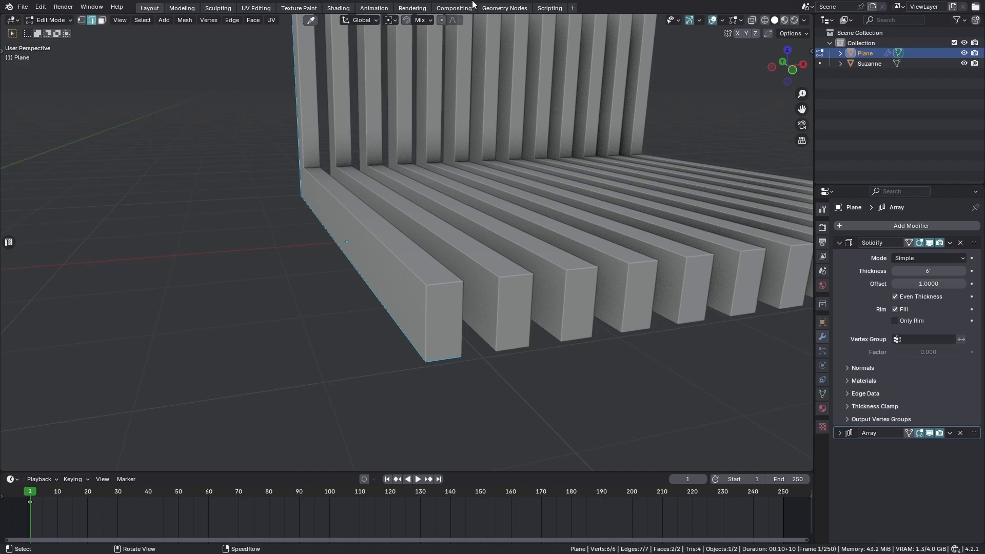
# - Sweep the Solidify offset down to -1 and back to 1 to compare both thickening directions
pyautogui.scroll(-5, 529, 324)
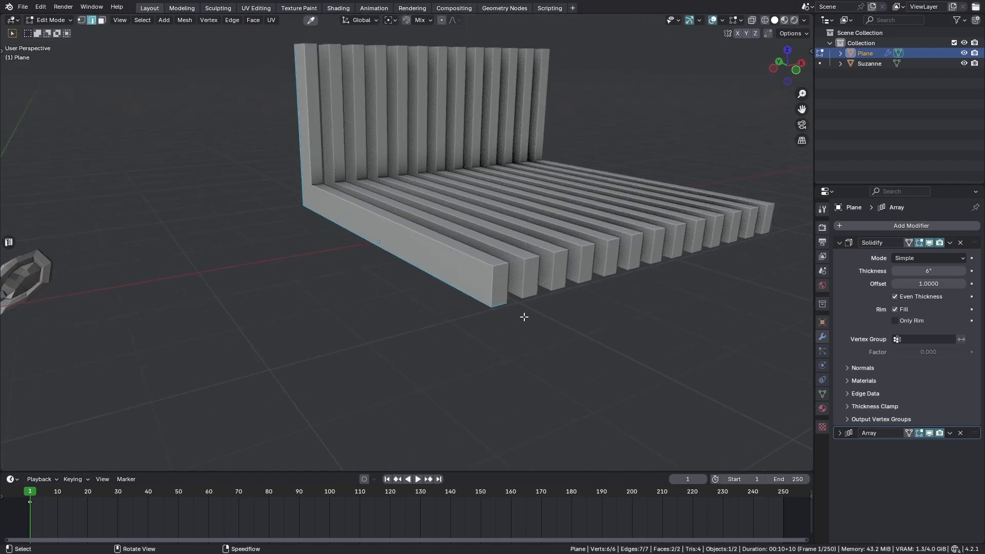
pyautogui.scroll(2, 524, 315)
pyautogui.moveTo(956, 281); pyautogui.dragTo(924, 282)
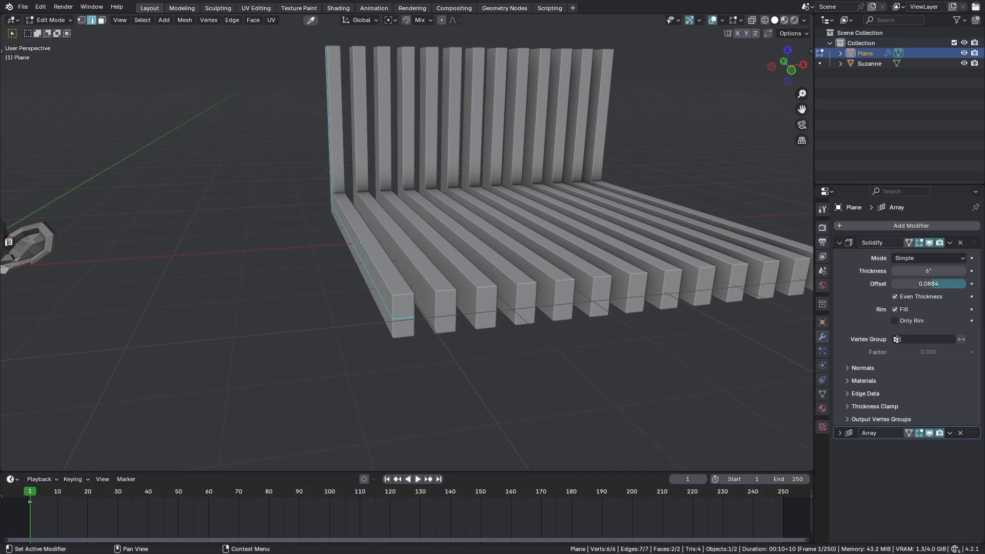
pyautogui.moveTo(926, 284); pyautogui.dragTo(880, 284)
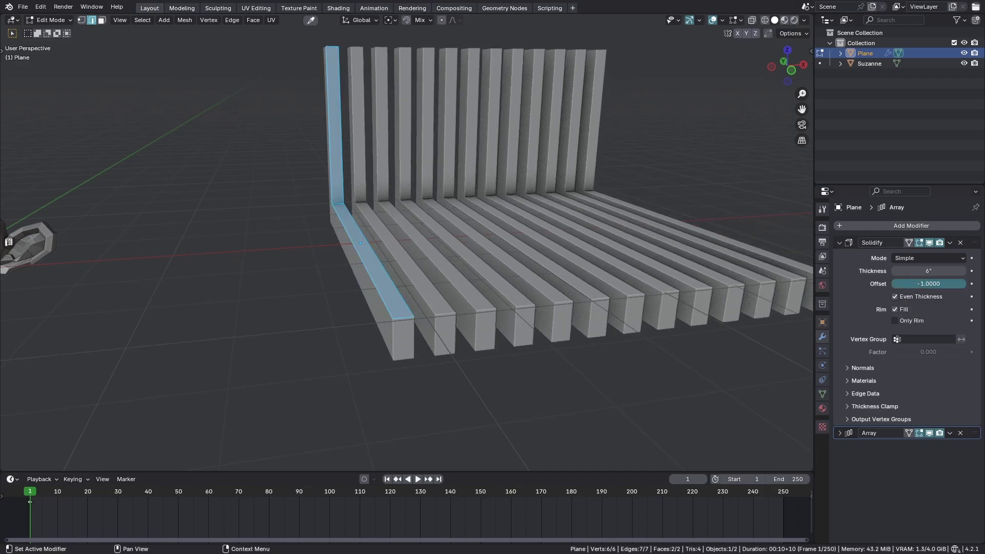
pyautogui.moveTo(880, 285); pyautogui.dragTo(952, 286)
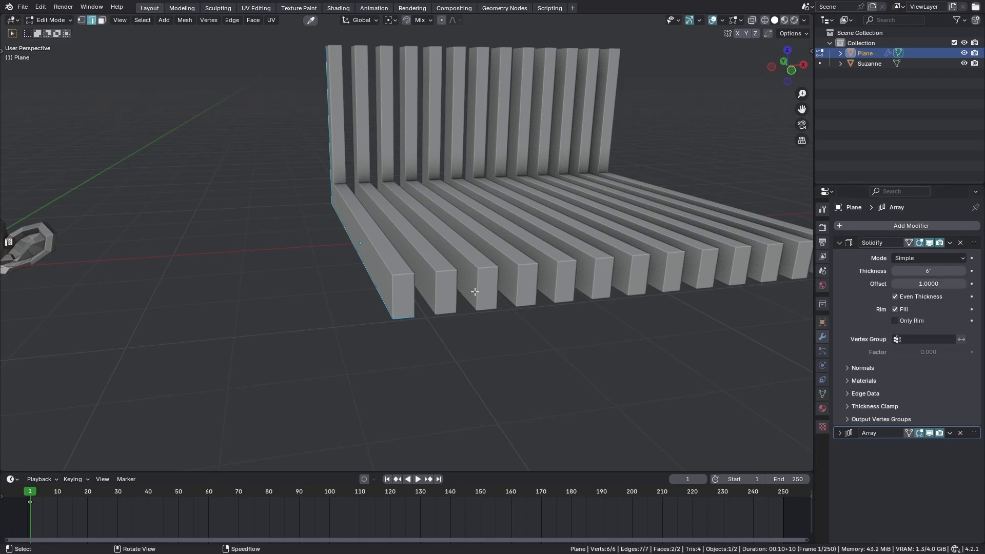
pyautogui.scroll(3, 396, 293)
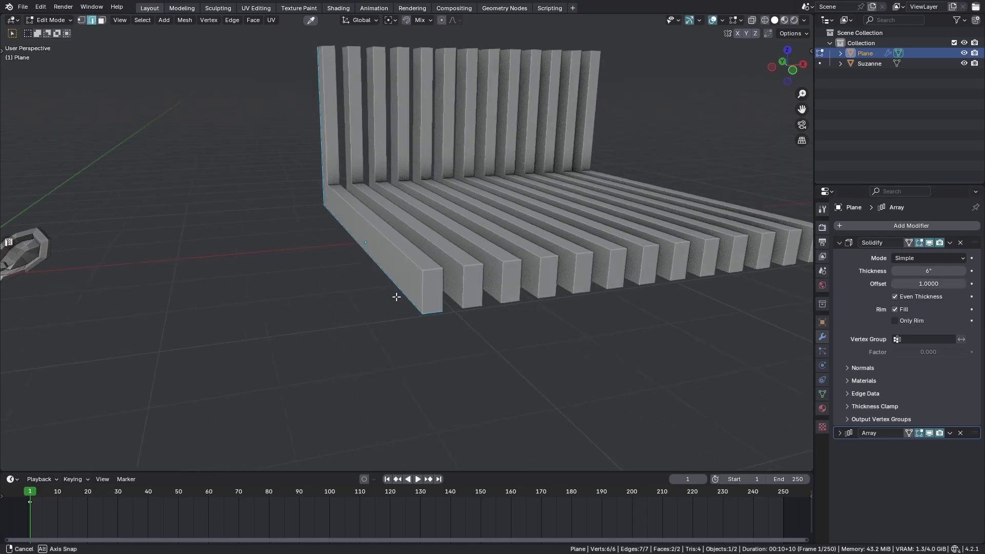
# - Return to Object Mode and toggle the Solidify Even Thickness option off and back on
pyautogui.press('Tab')
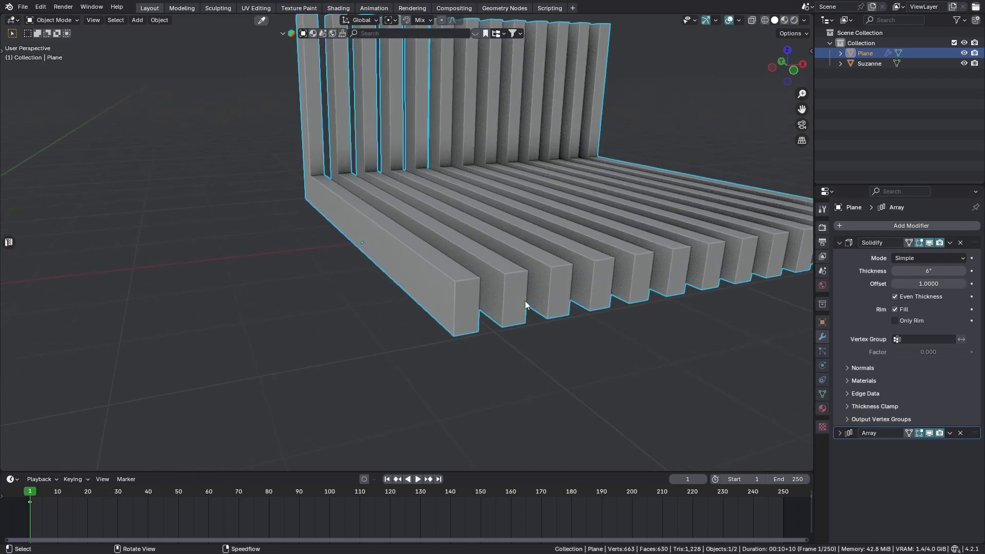
pyautogui.moveTo(294, 268); pyautogui.dragTo(663, 276, button='middle')
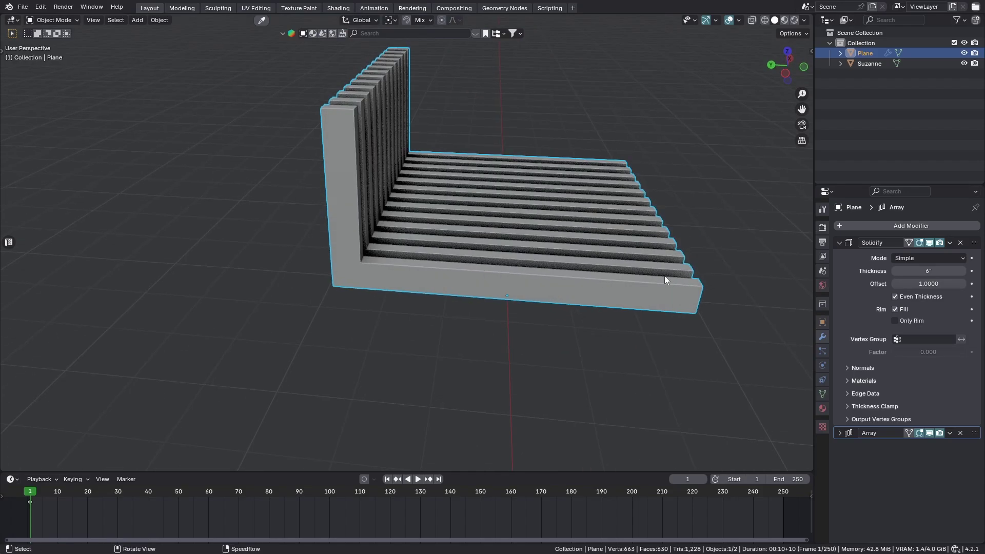
pyautogui.click(923, 300)
pyautogui.click(924, 302)
pyautogui.moveTo(398, 308); pyautogui.dragTo(555, 257, button='middle')
# - Toggle the Solidify rim Fill off and on to compare open and closed planks from several angles, ending with it off
pyautogui.click(895, 309)
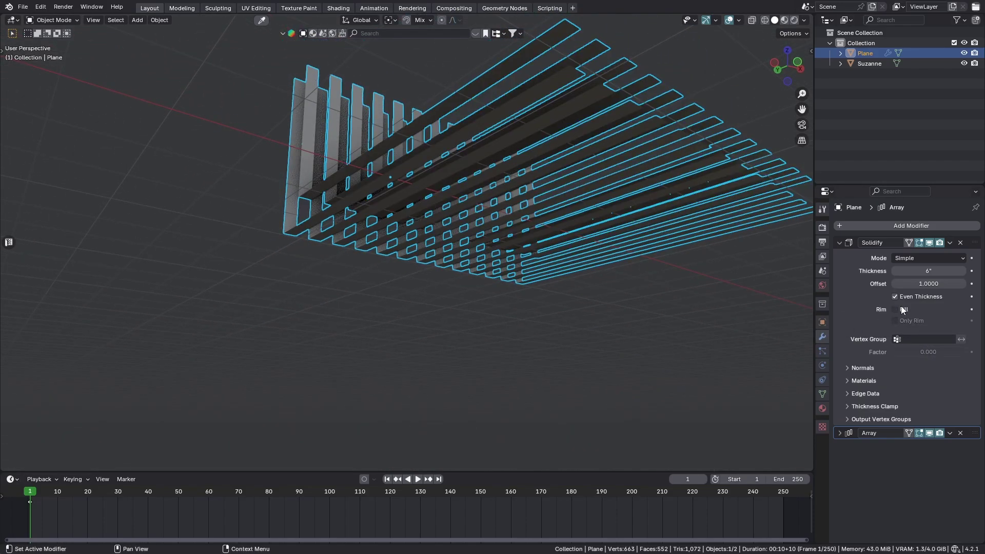
pyautogui.moveTo(461, 267); pyautogui.dragTo(479, 244, button='middle')
pyautogui.click(895, 309)
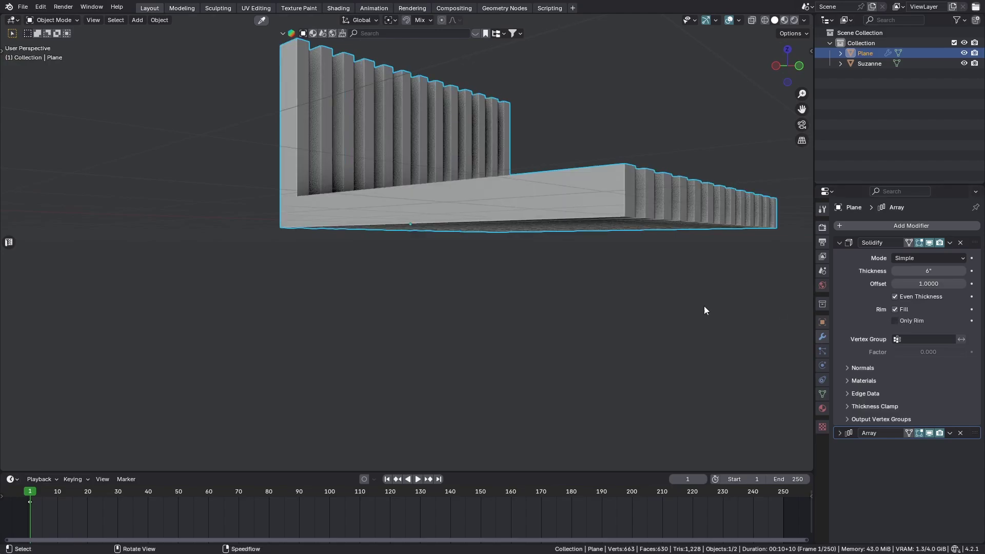
pyautogui.moveTo(704, 307); pyautogui.dragTo(354, 270, button='middle')
pyautogui.click(896, 309)
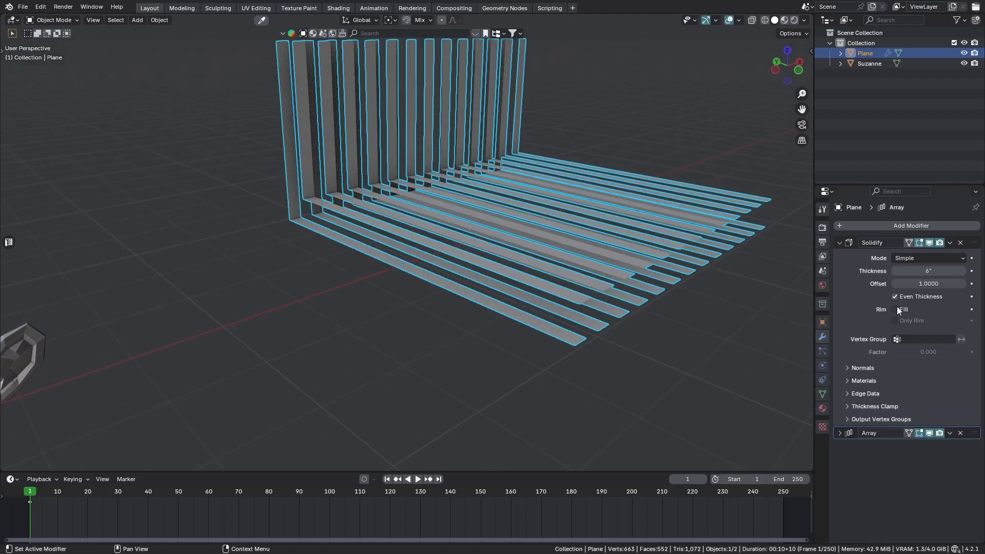
pyautogui.click(896, 309)
pyautogui.moveTo(567, 319); pyautogui.dragTo(667, 318, button='middle')
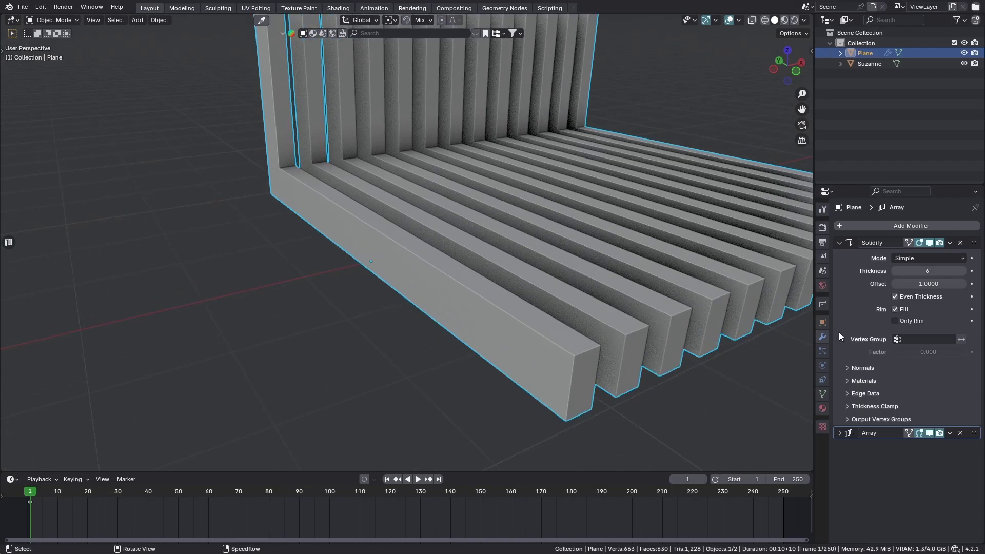
pyautogui.click(904, 310)
pyautogui.moveTo(744, 329); pyautogui.dragTo(580, 315, button='middle')
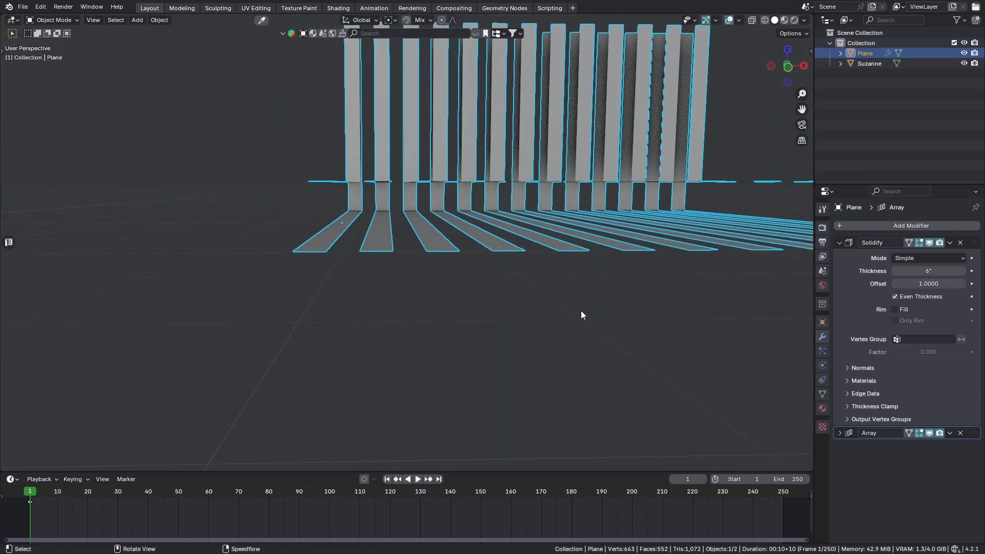
# - Examine the unfilled planks' open edges in side wireframe profile and shaded views from several angles
pyautogui.moveTo(340, 286); pyautogui.dragTo(348, 184, button='middle')
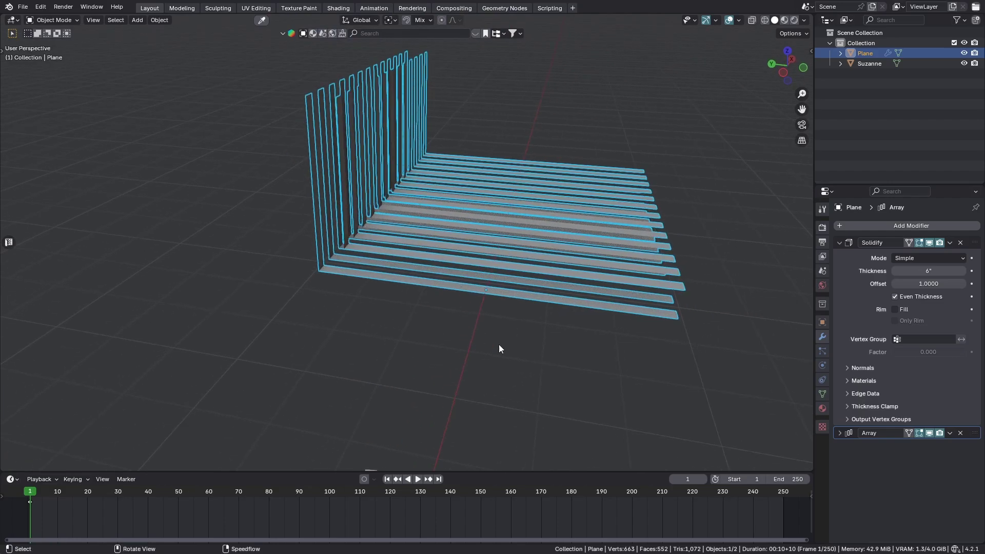
pyautogui.press('KP_1')
pyautogui.hotkey('alt', 'z')
pyautogui.press('ctrl+KP_3')
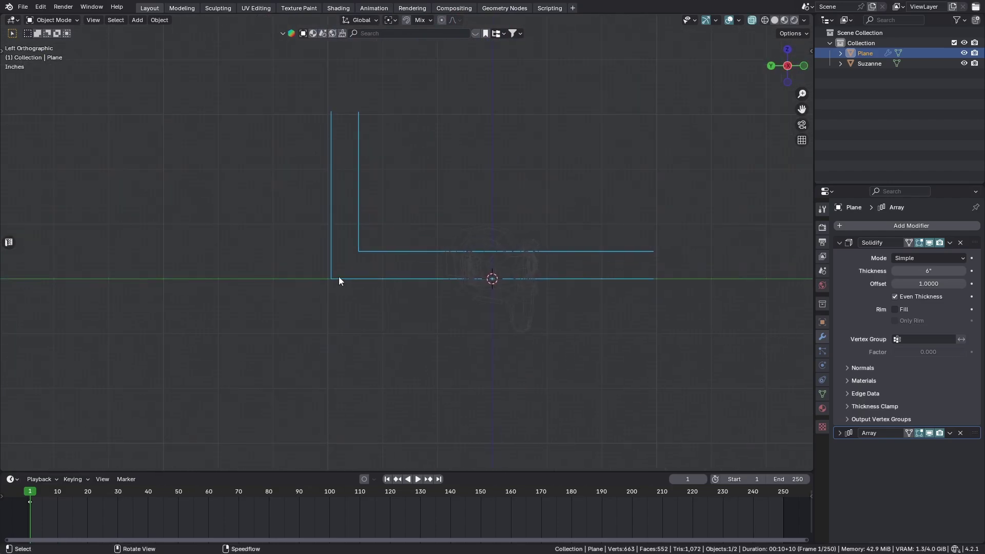
pyautogui.moveTo(478, 241)
pyautogui.mouseDown(button='middle')
pyautogui.moveTo(460, 267)
pyautogui.moveTo(542, 271)
pyautogui.moveTo(544, 288)
pyautogui.moveTo(558, 291)
pyautogui.mouseUp(button='middle')
pyautogui.hotkey('alt', 'z')
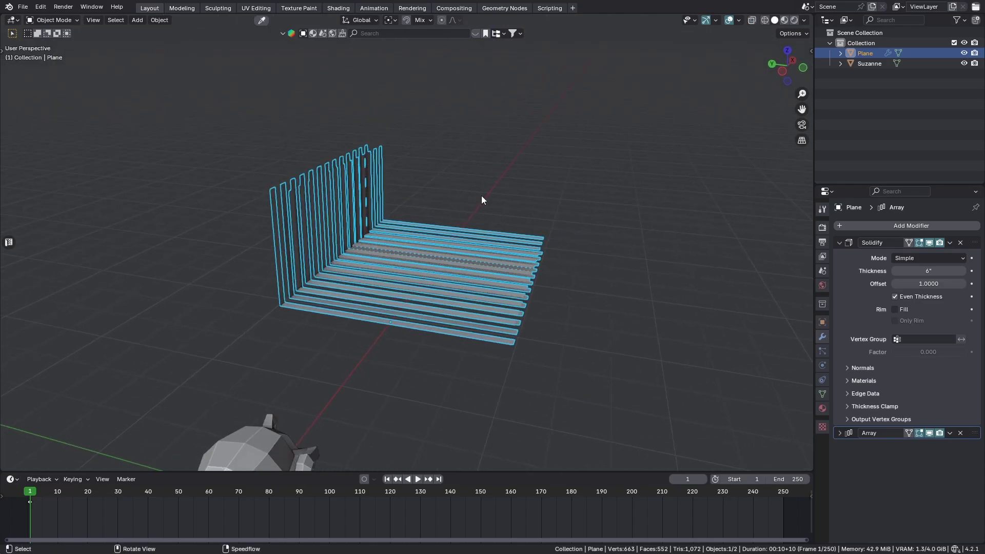
pyautogui.moveTo(482, 196); pyautogui.dragTo(590, 287, button='middle')
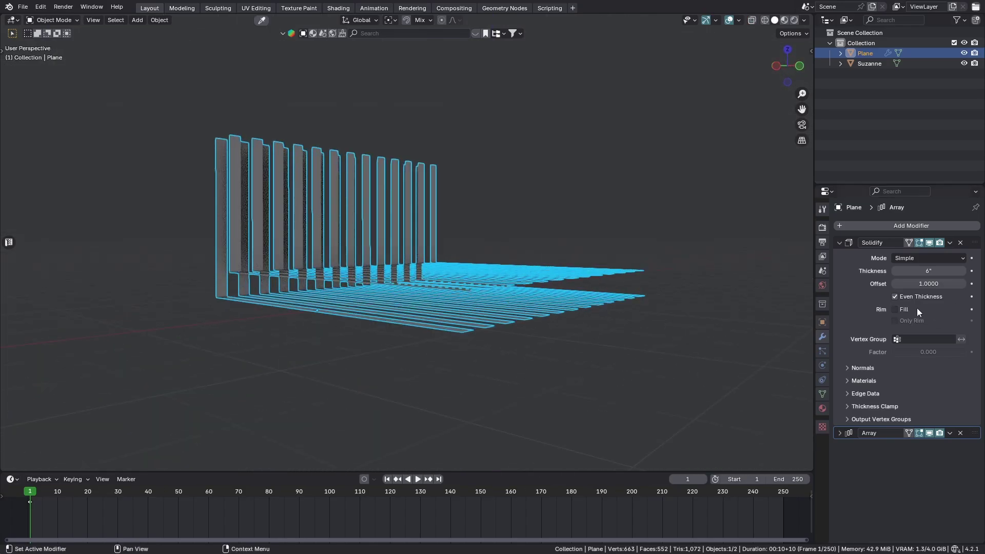
# - Enable the planks' Solidify rim Fill and toggle Only Rim on and off to compare the results
pyautogui.click(903, 309)
pyautogui.moveTo(514, 364); pyautogui.dragTo(604, 190, button='middle')
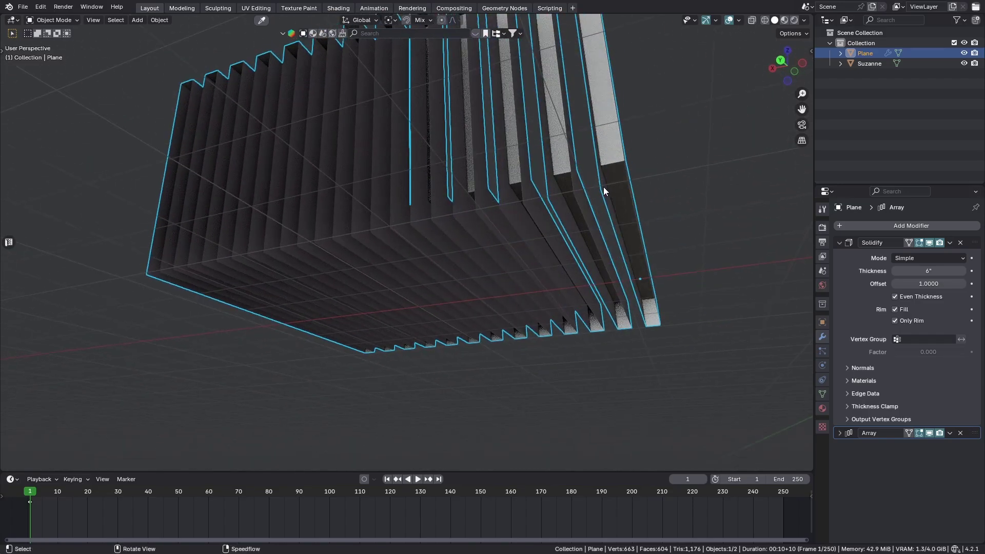
pyautogui.click(895, 320)
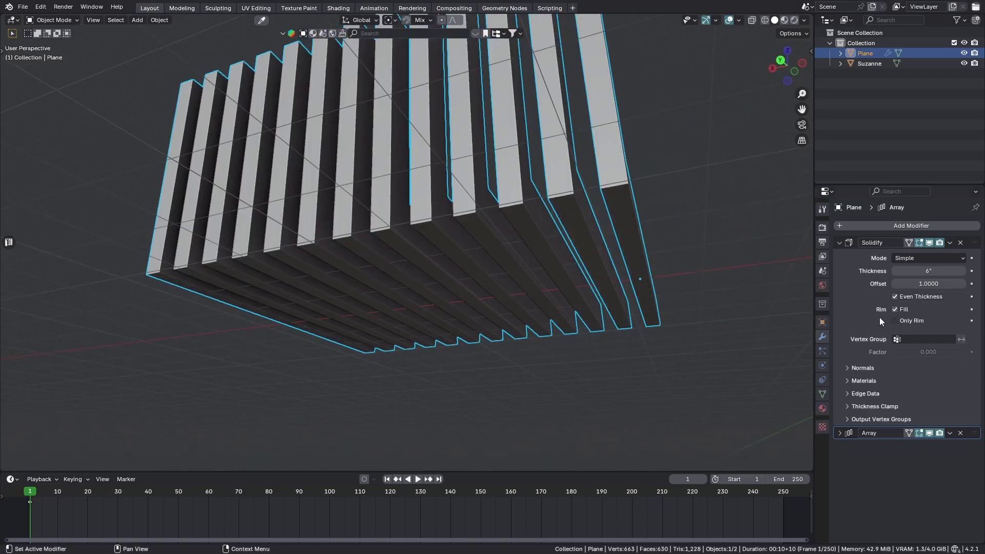
pyautogui.moveTo(770, 298); pyautogui.dragTo(647, 282, button='middle')
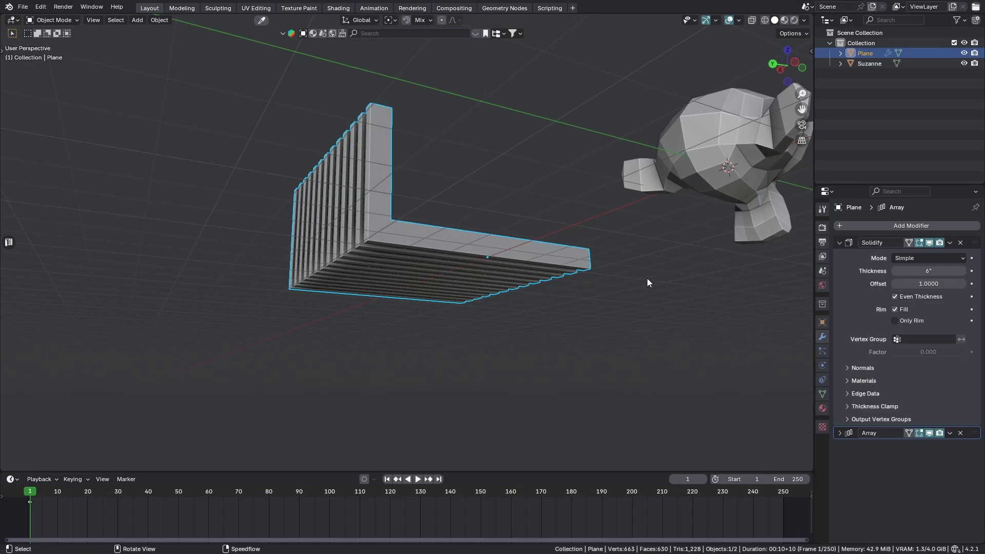
# - Add a new mesh plane and move it about 52.4" in X and -151.2" in Y, clear of the planks
pyautogui.scroll(-5, 648, 282)
pyautogui.moveTo(620, 280); pyautogui.dragTo(481, 220, button='middle')
pyautogui.hotkey('shift', 'a')
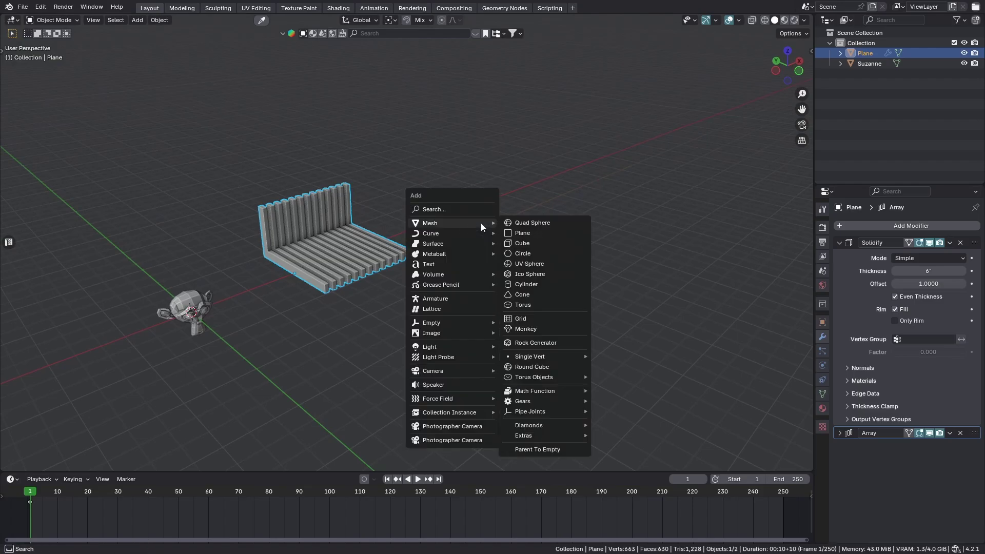
pyautogui.click(519, 233)
pyautogui.press('g')
pyautogui.click(609, 340)
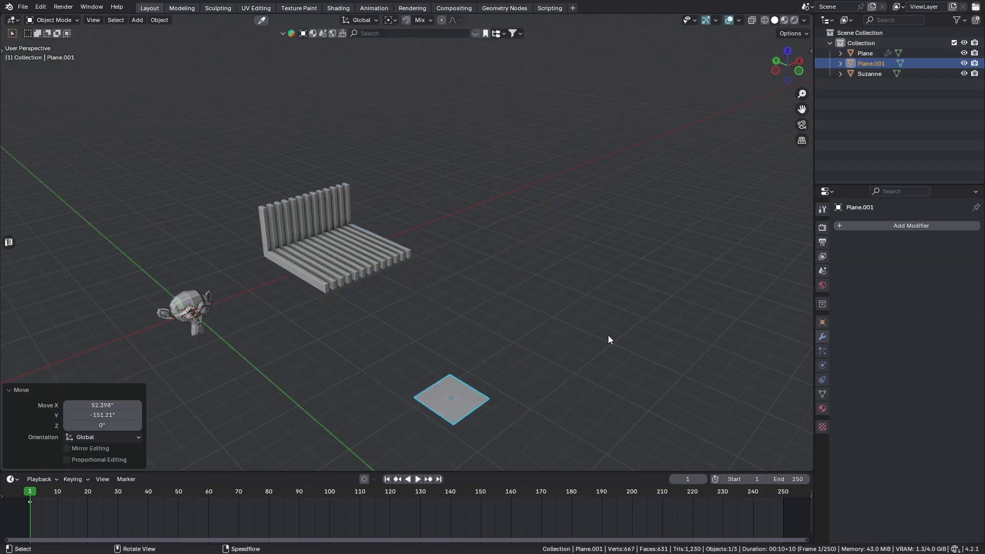
# - Stretch the new plane's mesh along the global X axis into a long strip in Edit Mode
pyautogui.press('KP_Decimal')
pyautogui.moveTo(506, 334); pyautogui.dragTo(495, 282, button='middle')
pyautogui.press('Tab')
pyautogui.click(490, 192)
pyautogui.press('s')
pyautogui.press('x')
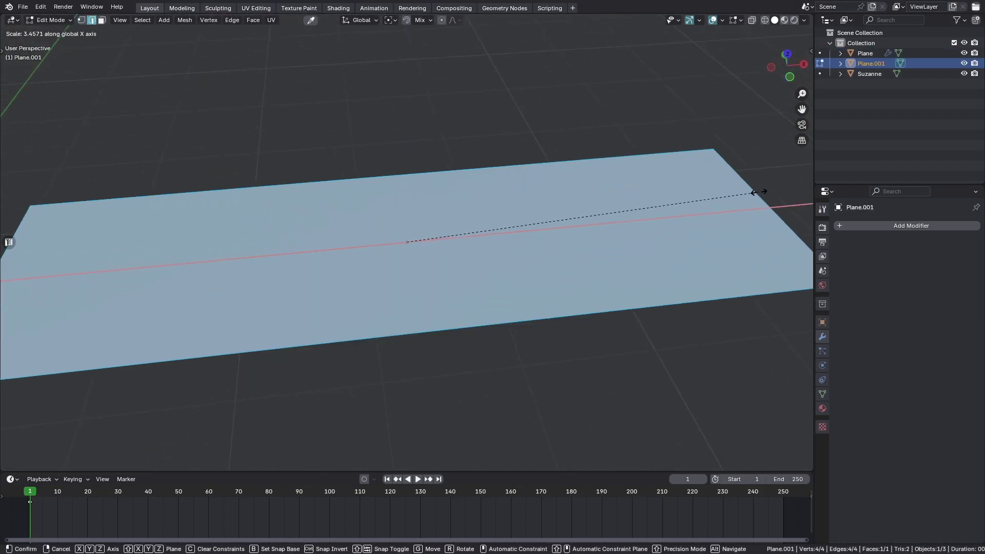
pyautogui.click(759, 191)
pyautogui.scroll(-3, 556, 268)
# - Lengthen the strip along X by a further factor of about 1.12 and return to Object Mode
pyautogui.press('Tab')
pyautogui.press('Escape')
pyautogui.press('s')
pyautogui.press('x')
pyautogui.click(659, 199)
pyautogui.press('Tab')
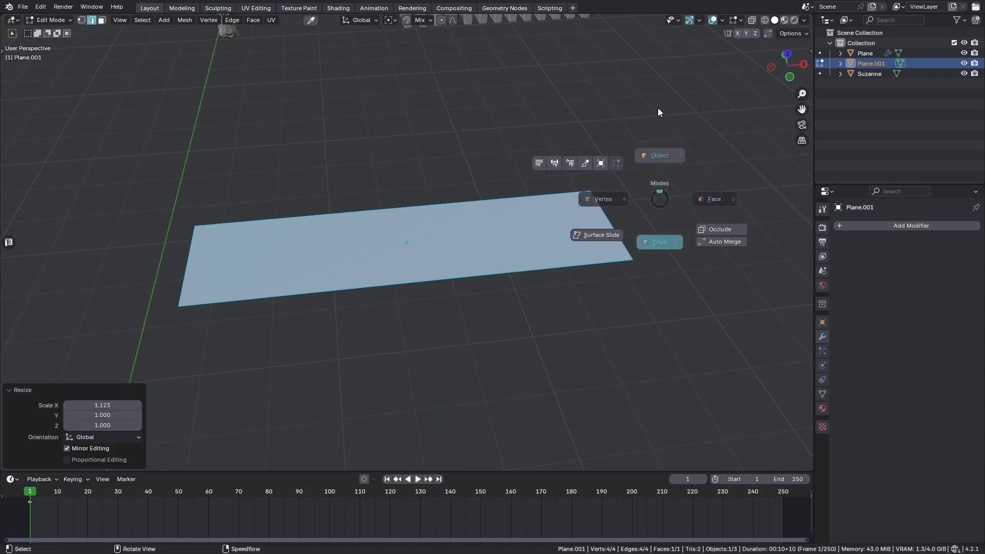
pyautogui.click(658, 110)
pyautogui.moveTo(658, 110); pyautogui.dragTo(623, 248, button='middle')
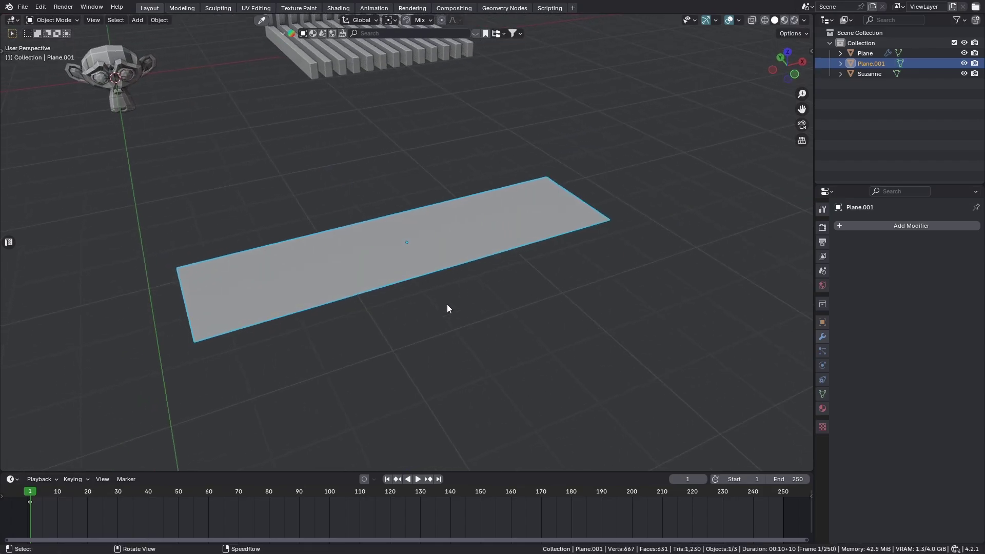
# - Add a Solidify modifier to the strip
pyautogui.moveTo(448, 306); pyautogui.dragTo(950, 264, button='middle')
pyautogui.click(911, 226)
pyautogui.moveTo(867, 229)
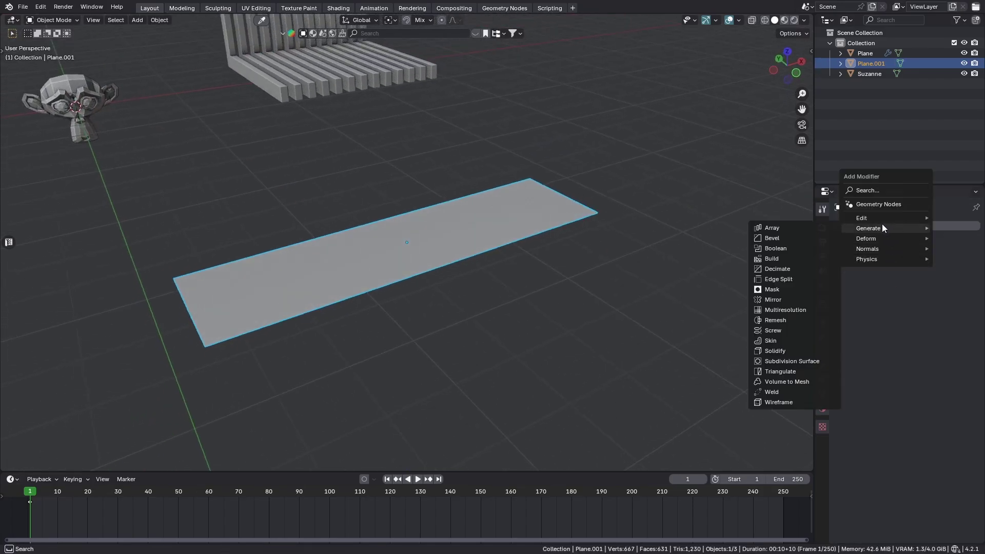
pyautogui.click(780, 351)
pyautogui.moveTo(780, 351); pyautogui.dragTo(559, 307, button='middle')
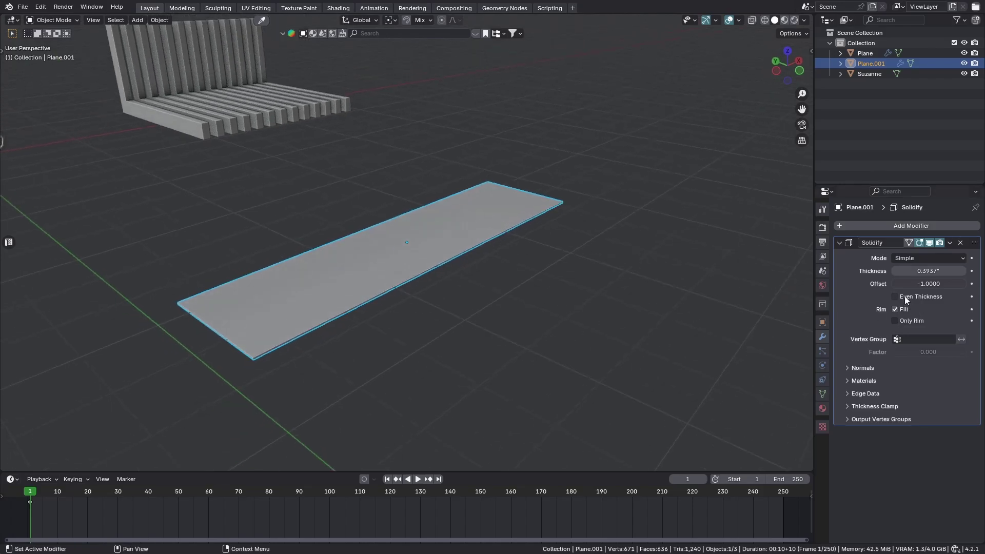
# - Set the strip's Solidify offset to 1 and raise its thickness to about 9.5"
pyautogui.click(929, 284)
pyautogui.write('1')
pyautogui.press('Return')
pyautogui.moveTo(932, 268); pyautogui.dragTo(982, 268)
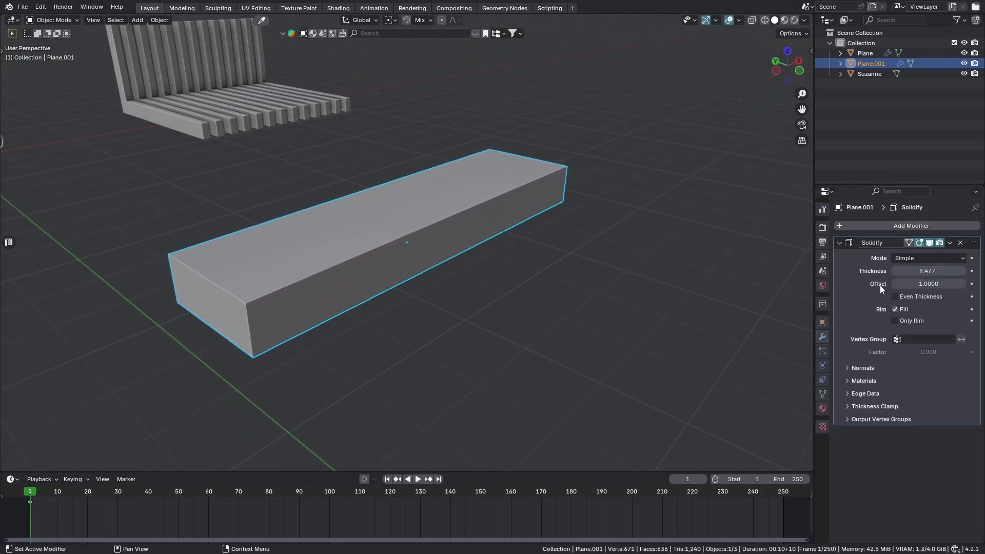
# - Enable Only Rim on the strip's Solidify and rotate the object 180° about X so its open side faces up
pyautogui.click(906, 323)
pyautogui.moveTo(471, 313)
pyautogui.mouseDown(button='middle')
pyautogui.moveTo(417, 263)
pyautogui.moveTo(454, 224)
pyautogui.moveTo(469, 319)
pyautogui.mouseUp(button='middle')
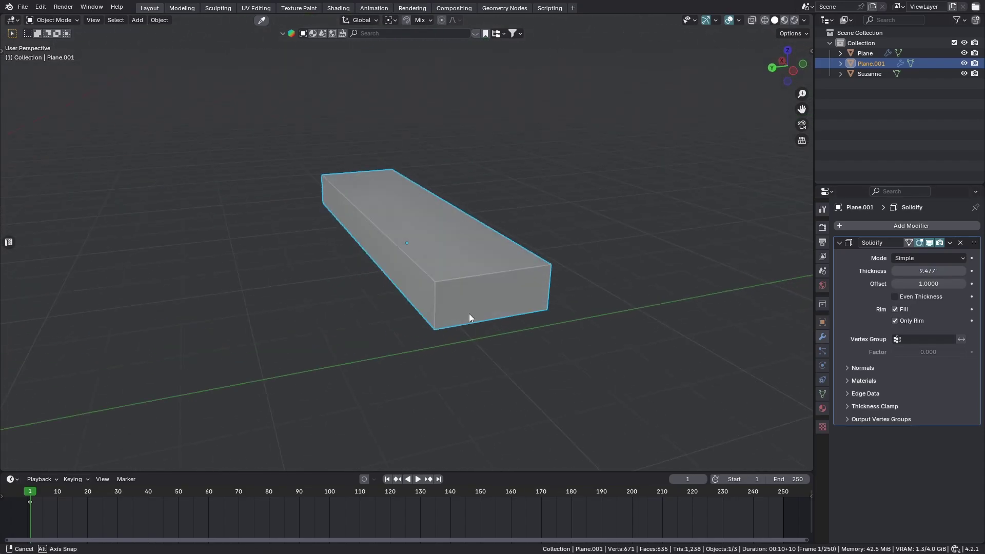
pyautogui.write('rx180')
pyautogui.press('Return')
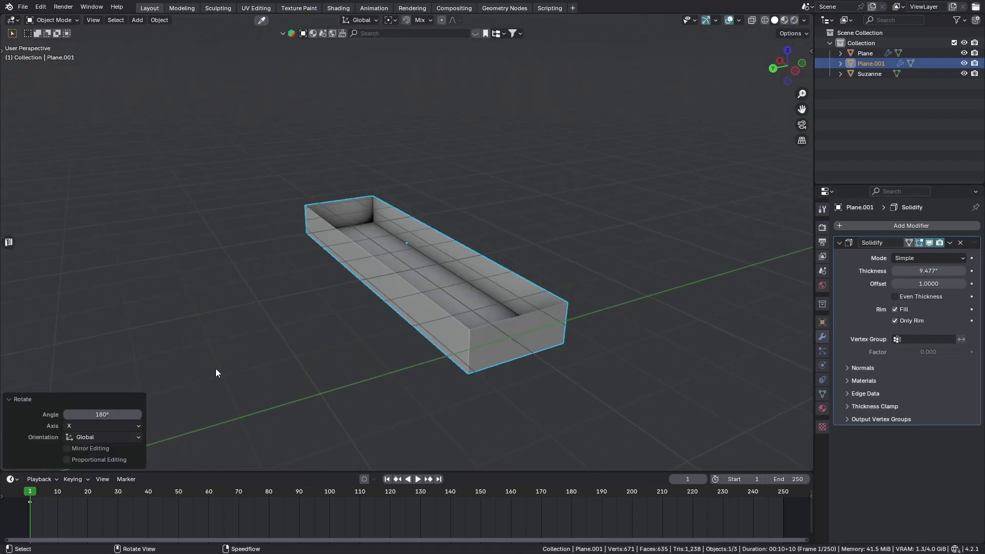
pyautogui.moveTo(277, 370); pyautogui.dragTo(650, 285, button='middle')
# - Raise the open tray about 12.6" along the global Z axis
pyautogui.press('g')
pyautogui.press('z')
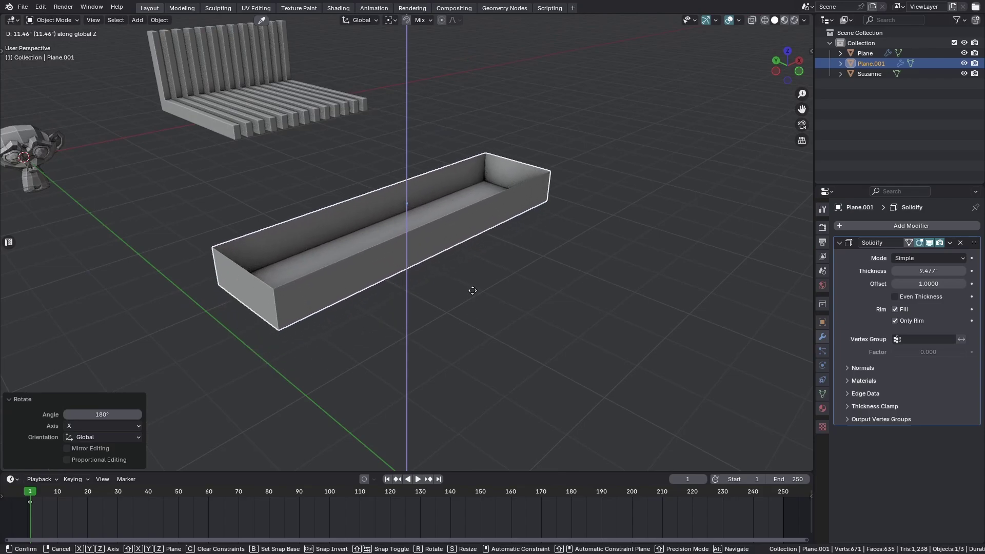
pyautogui.click(374, 283)
pyautogui.scroll(3, 374, 283)
pyautogui.moveTo(396, 277); pyautogui.dragTo(901, 332, button='middle')
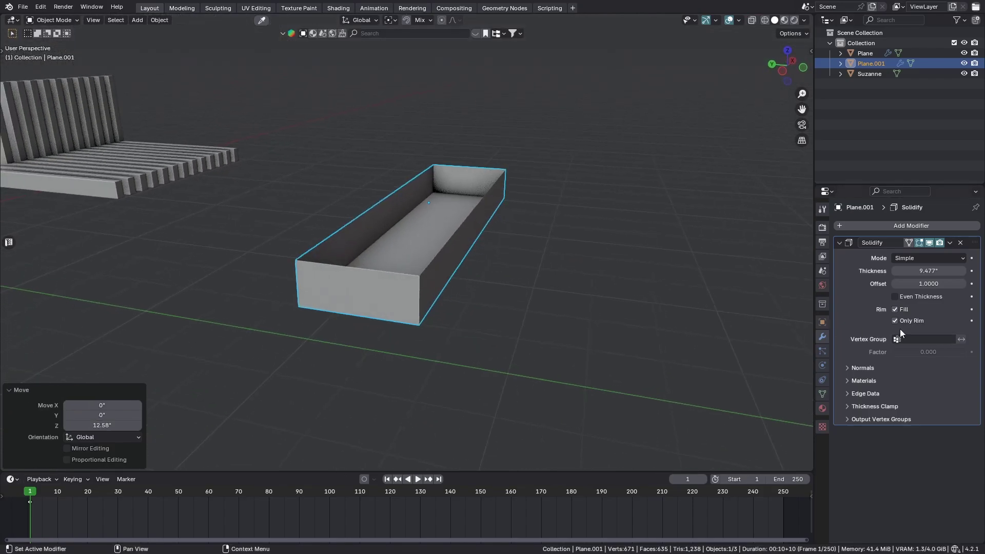
# - Set the tray's Solidify thickness to 12" and collapse the modifier's settings
pyautogui.moveTo(923, 270)
pyautogui.mouseDown()
pyautogui.moveTo(944, 271)
pyautogui.moveTo(923, 271)
pyautogui.mouseUp()
pyautogui.click(913, 270)
pyautogui.write('12')
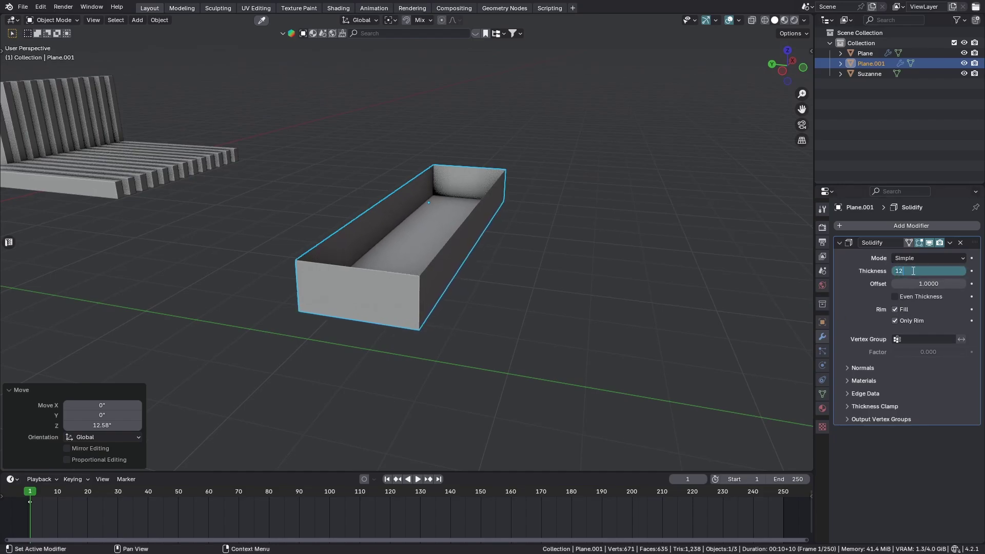
pyautogui.press('Return')
pyautogui.click(840, 242)
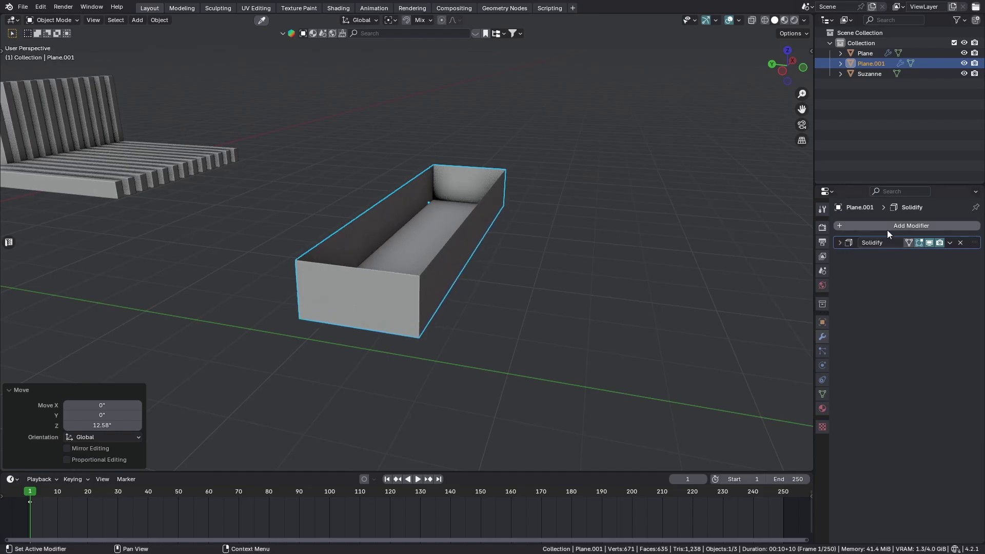
# - Add a second Solidify modifier to the tray and set its thickness to 6"
pyautogui.click(888, 226)
pyautogui.moveTo(878, 230)
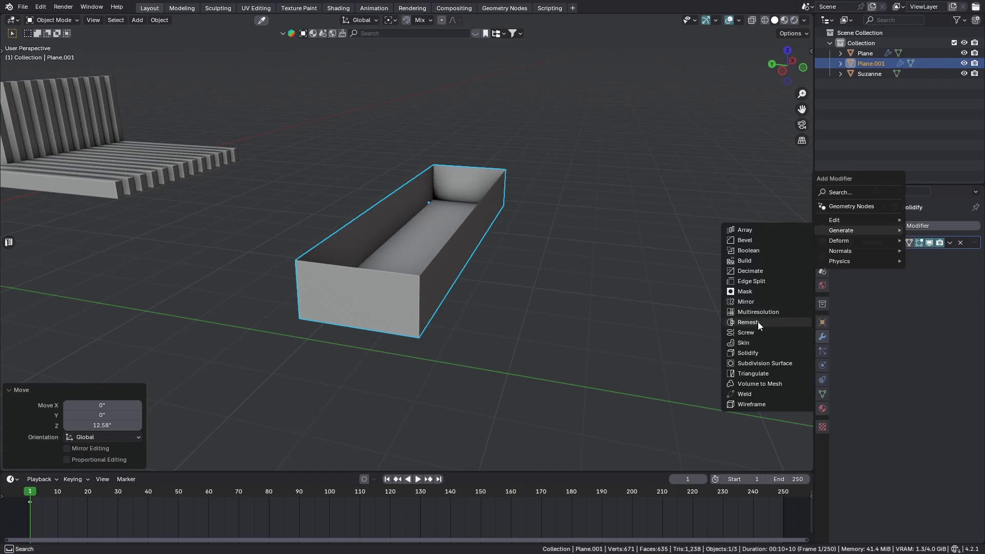
pyautogui.click(748, 353)
pyautogui.moveTo(323, 307); pyautogui.dragTo(331, 308, button='middle')
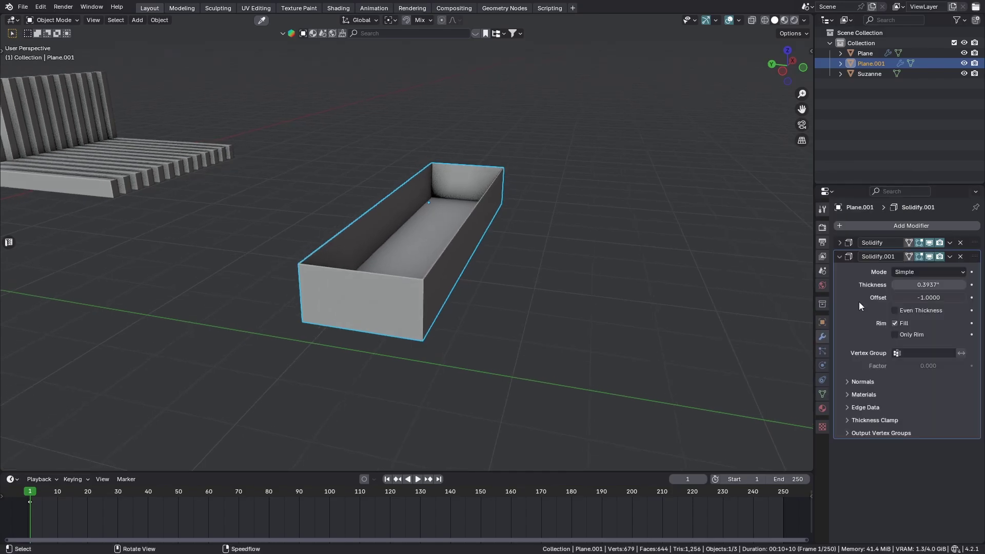
pyautogui.click(930, 285)
pyautogui.press('Return')
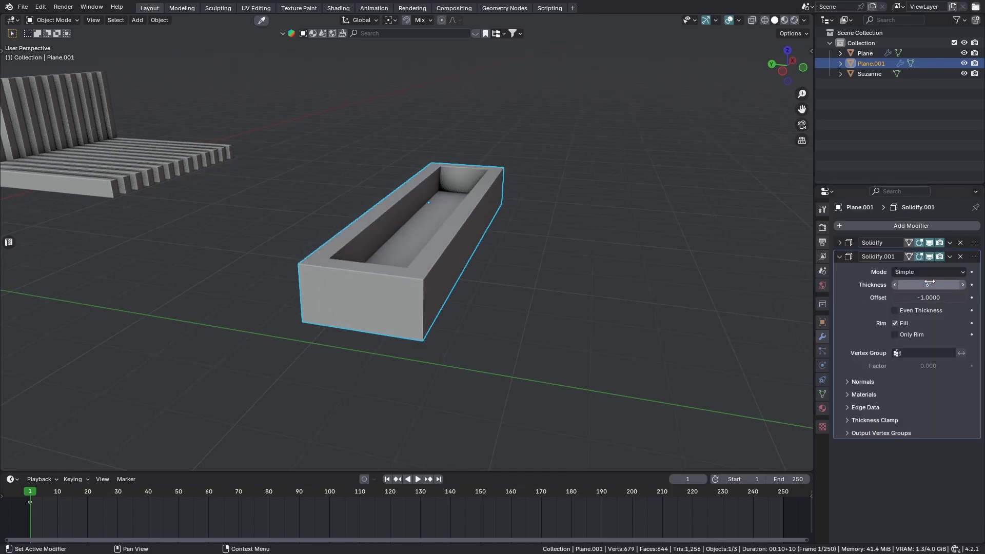
# - Enable Even Thickness on the second Solidify and reduce its thickness to about 3.8"
pyautogui.moveTo(918, 299); pyautogui.dragTo(852, 304)
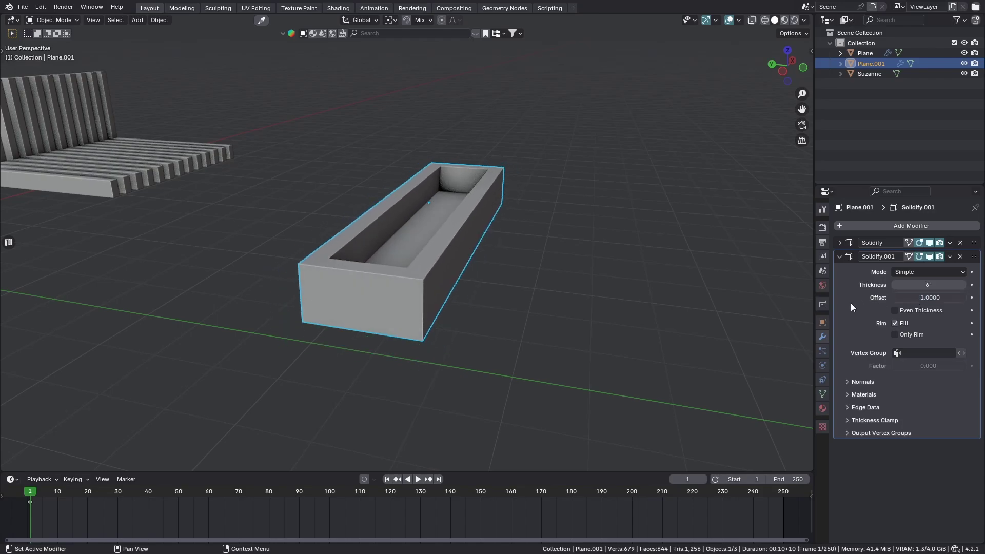
pyautogui.click(909, 315)
pyautogui.moveTo(454, 254); pyautogui.dragTo(660, 275, button='middle')
pyautogui.moveTo(929, 285); pyautogui.dragTo(893, 285)
pyautogui.moveTo(589, 249); pyautogui.dragTo(154, 241, button='middle')
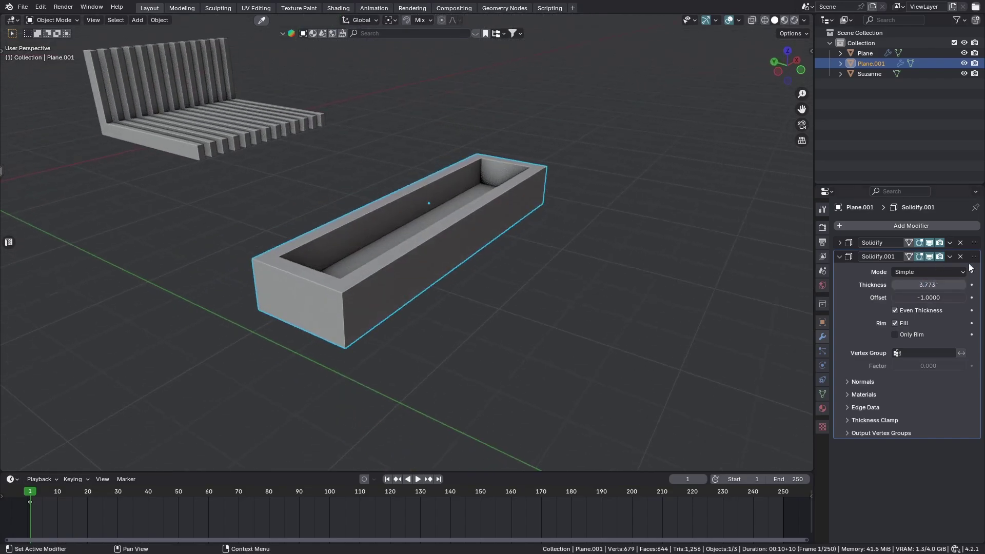
# - Lower the first Solidify's thickness to make the tray shallower, leaving both modifiers' settings collapsed
pyautogui.click(839, 257)
pyautogui.click(839, 242)
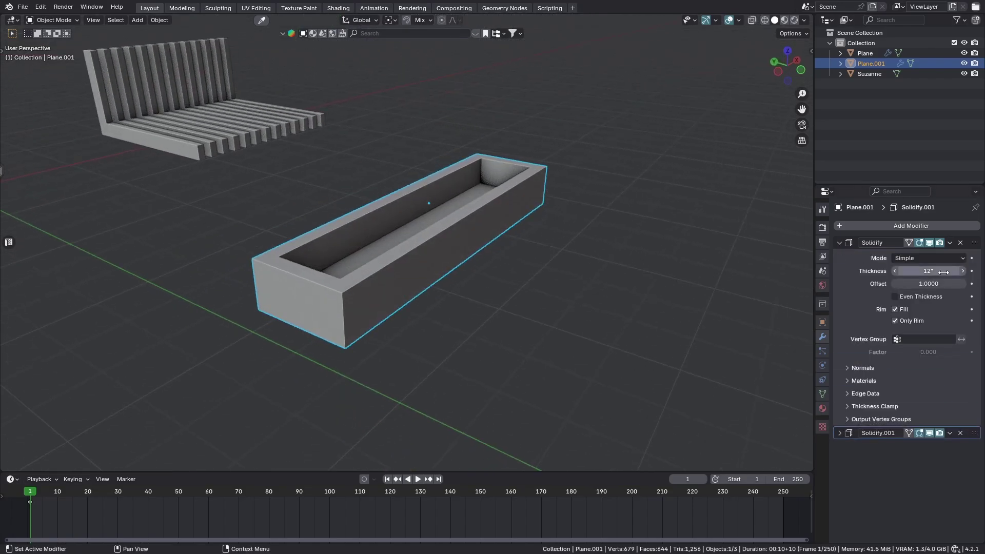
pyautogui.moveTo(933, 271); pyautogui.dragTo(872, 270)
pyautogui.click(840, 243)
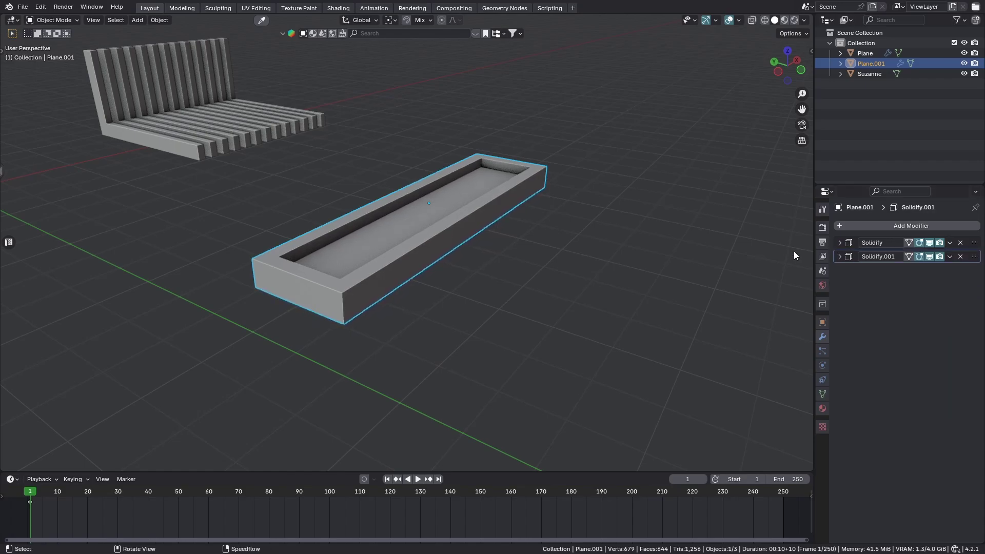
# - In Edit Mode, move the tray's near outer corner vertex inward so the short end runs at an angle
pyautogui.moveTo(405, 231); pyautogui.dragTo(377, 226, button='middle')
pyautogui.scroll(-4, 318, 303)
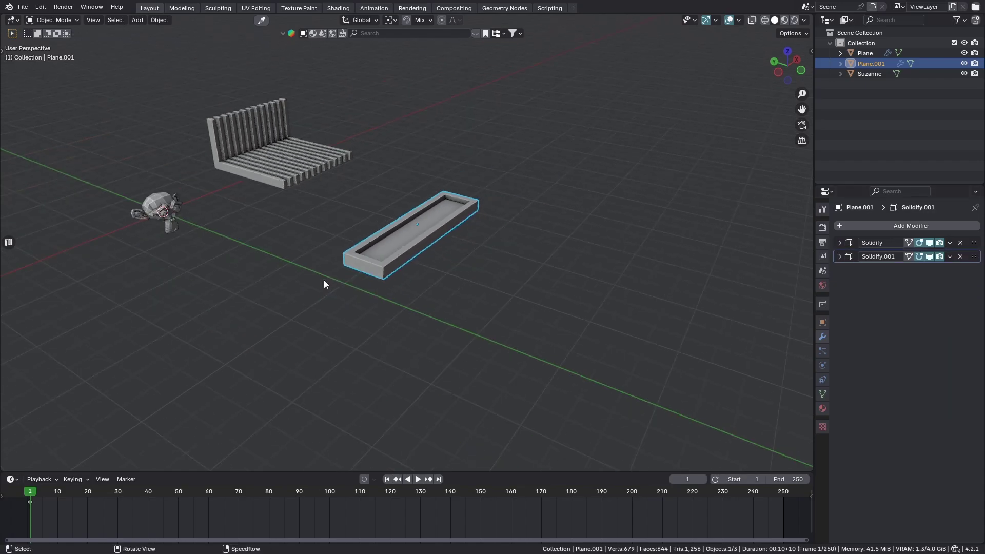
pyautogui.press('Tab')
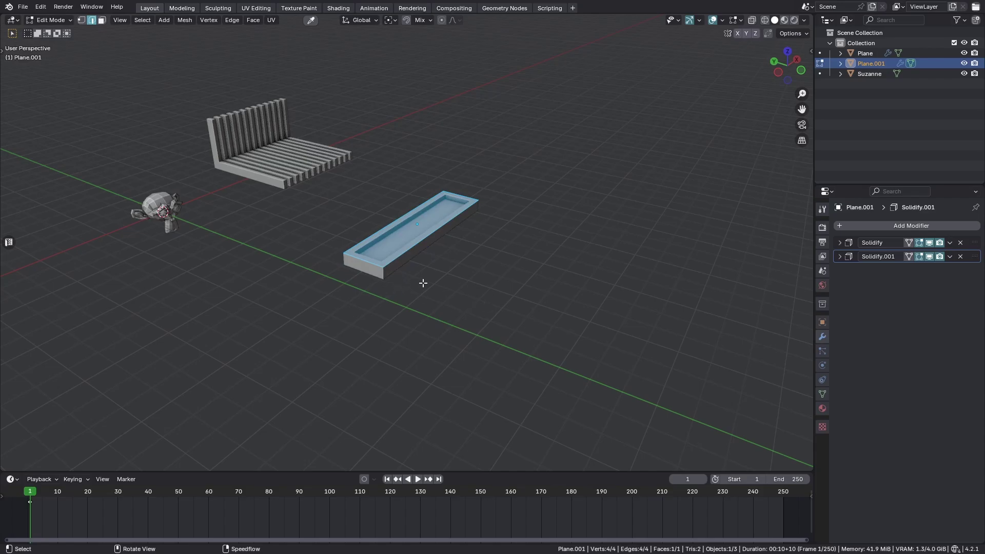
pyautogui.press('Tab')
pyautogui.click(381, 280)
pyautogui.click(382, 269)
pyautogui.scroll(2, 386, 272)
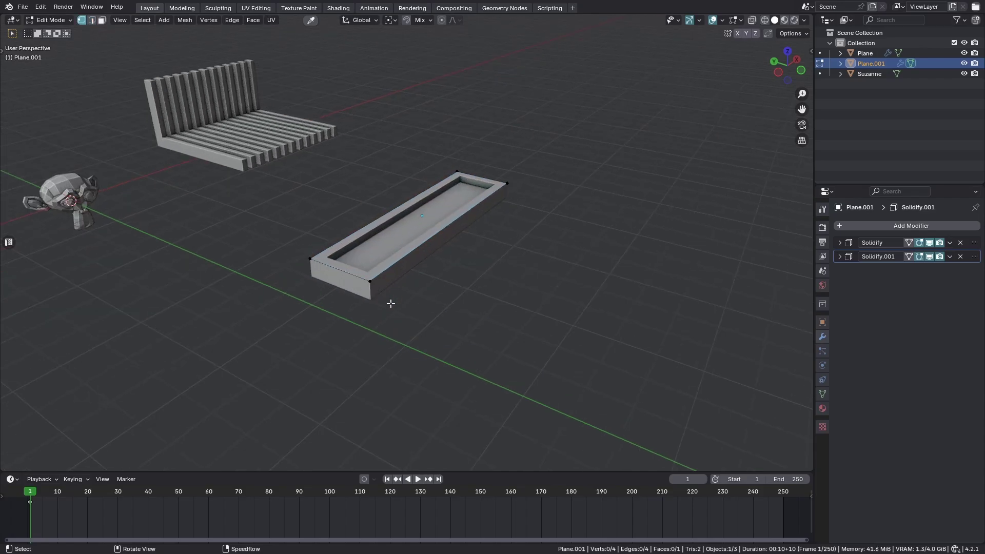
pyautogui.press('a')
pyautogui.moveTo(380, 306)
pyautogui.mouseDown(button='middle')
pyautogui.moveTo(438, 272)
pyautogui.moveTo(486, 287)
pyautogui.moveTo(482, 299)
pyautogui.moveTo(387, 292)
pyautogui.mouseUp(button='middle')
pyautogui.click(372, 298)
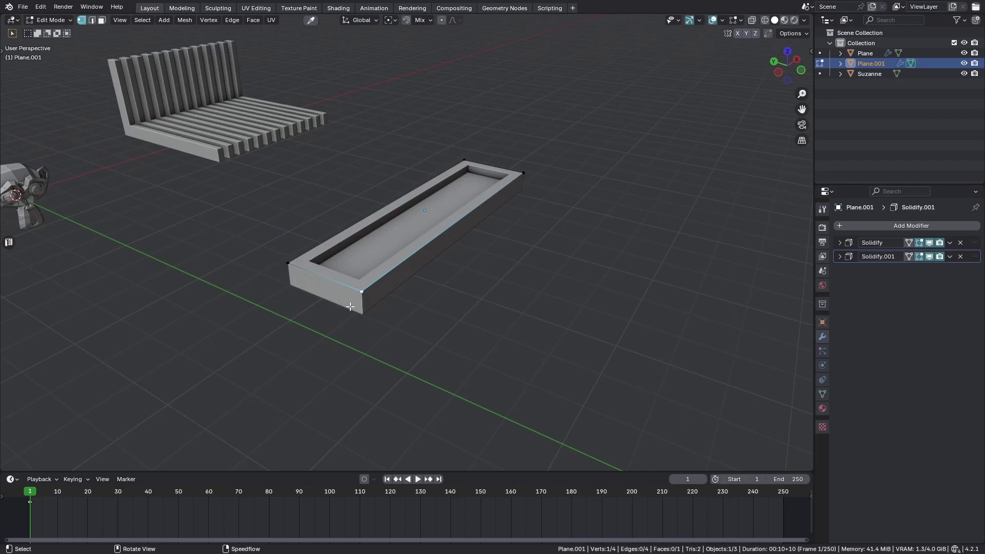
pyautogui.press('g')
pyautogui.click(402, 279)
# - Extrude the tray's angled end edge along the negative Y axis into a second long arm
pyautogui.press('2')
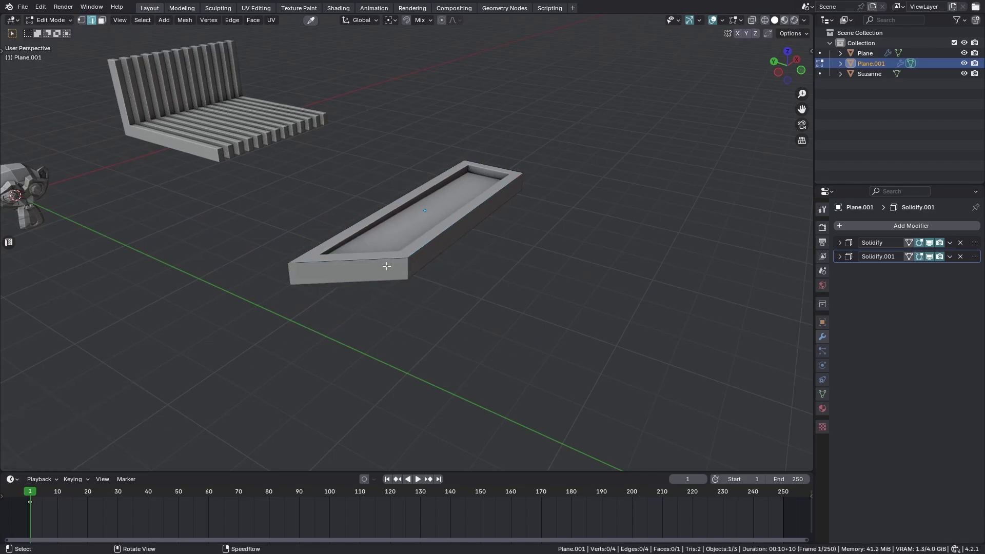
pyautogui.click(386, 265)
pyautogui.moveTo(386, 265); pyautogui.dragTo(409, 305, button='middle')
pyautogui.press('e')
pyautogui.press('y')
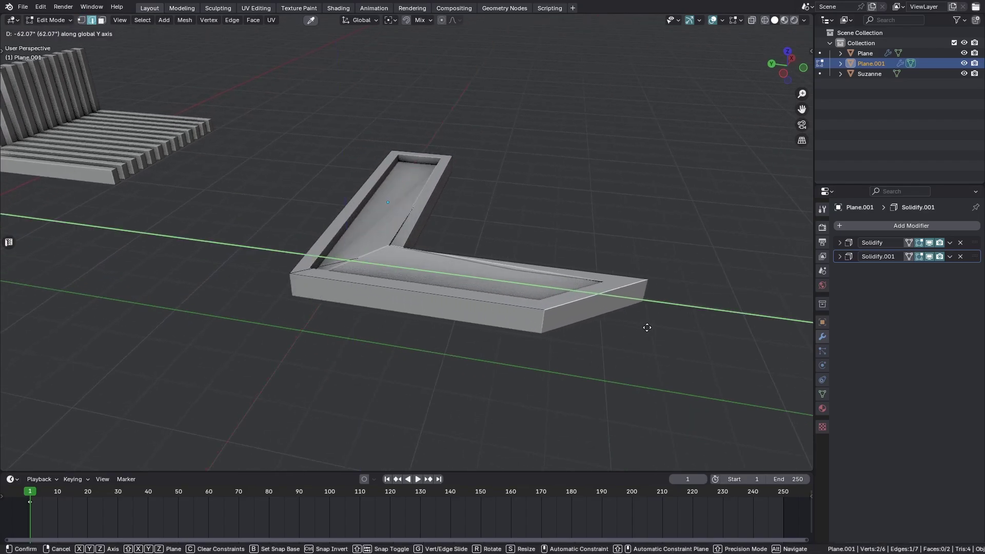
pyautogui.click(685, 331)
# - Square the extruded arm's end edge by aligning it to the world Y minimum, and turn on X-ray in vertex selection
pyautogui.hotkey('alt', 'a')
pyautogui.moveTo(652, 329); pyautogui.dragTo(570, 323, button='middle')
pyautogui.hotkey('alt', 'z')
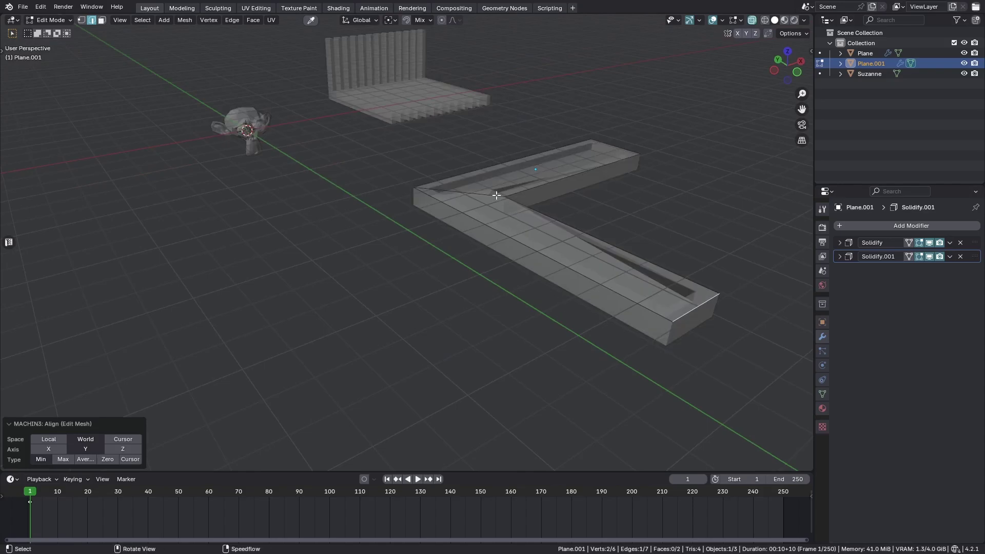
# - Leave Edit Mode and turn off X-ray to show the L-shaped tray shaded in Object Mode
pyautogui.click(497, 195)
pyautogui.keyDown('shift'); pyautogui.moveTo(537, 213); pyautogui.dragTo(531, 265, button='middle'); pyautogui.keyUp('shift')
pyautogui.press('3')
pyautogui.press('Tab')
pyautogui.hotkey('alt', 'z')
pyautogui.scroll(1, 508, 279)
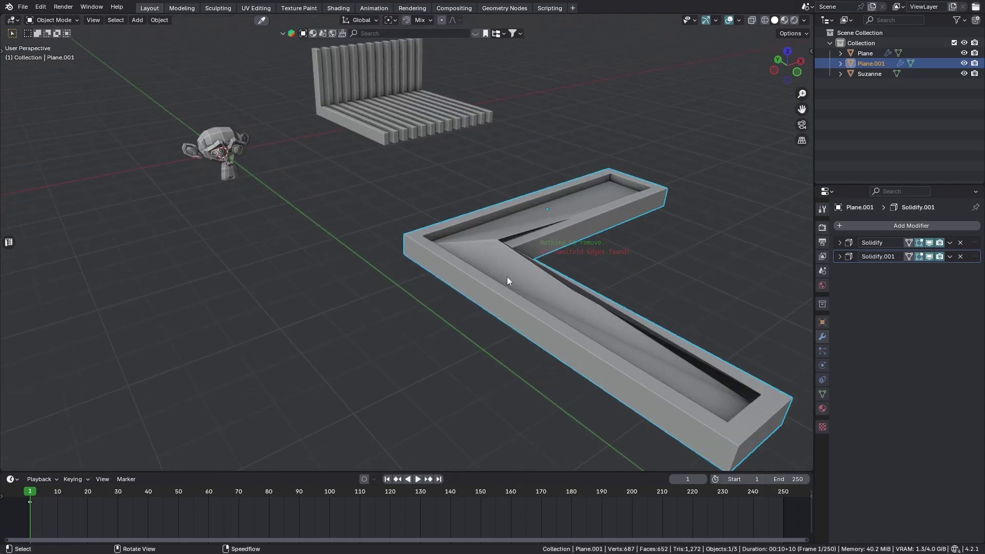
# - Toggle the second Solidify's viewport display off and on to compare the tray with and without its wall thickness
pyautogui.click(839, 242)
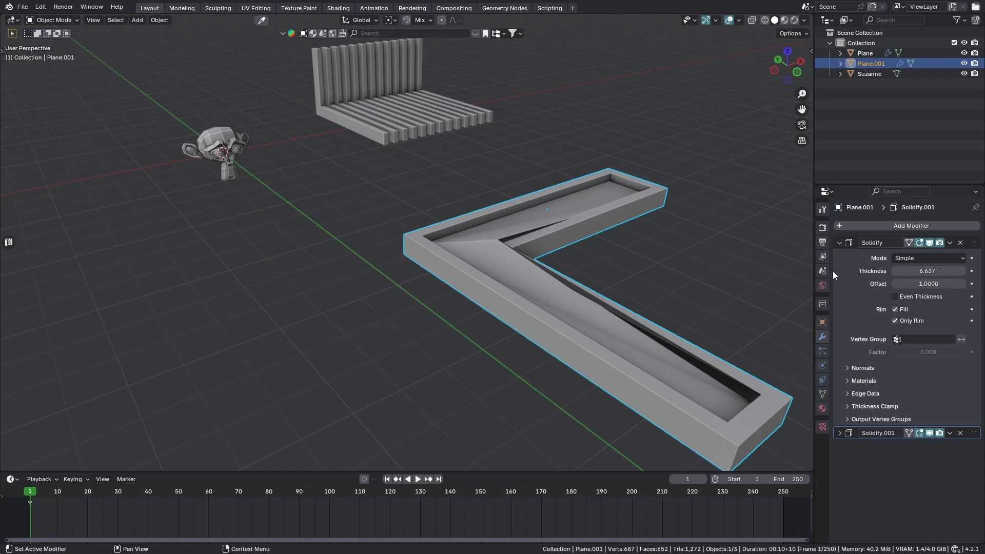
pyautogui.click(839, 243)
pyautogui.click(927, 256)
pyautogui.click(929, 256)
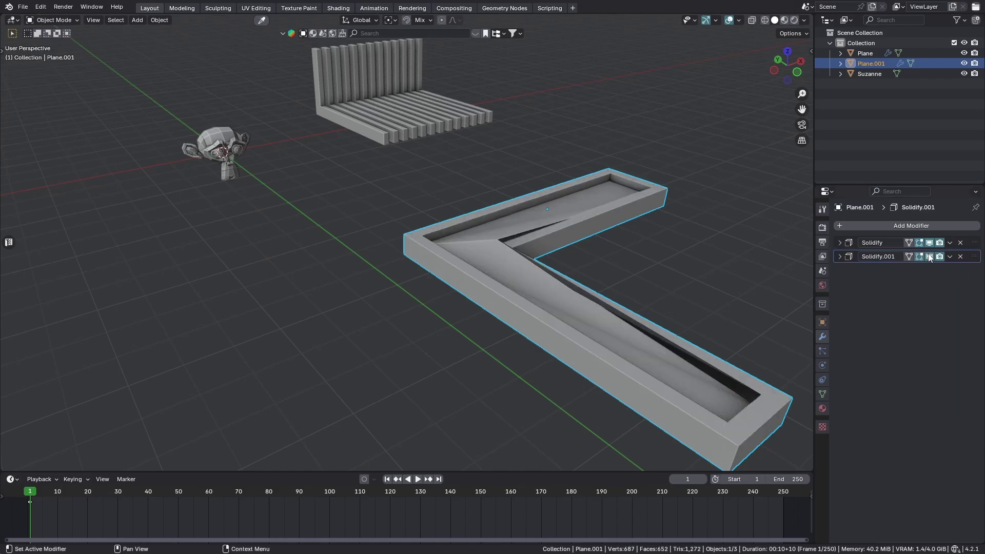
pyautogui.click(929, 257)
pyautogui.click(929, 257)
pyautogui.moveTo(534, 265); pyautogui.dragTo(511, 272, button='middle')
pyautogui.click(929, 256)
pyautogui.click(929, 256)
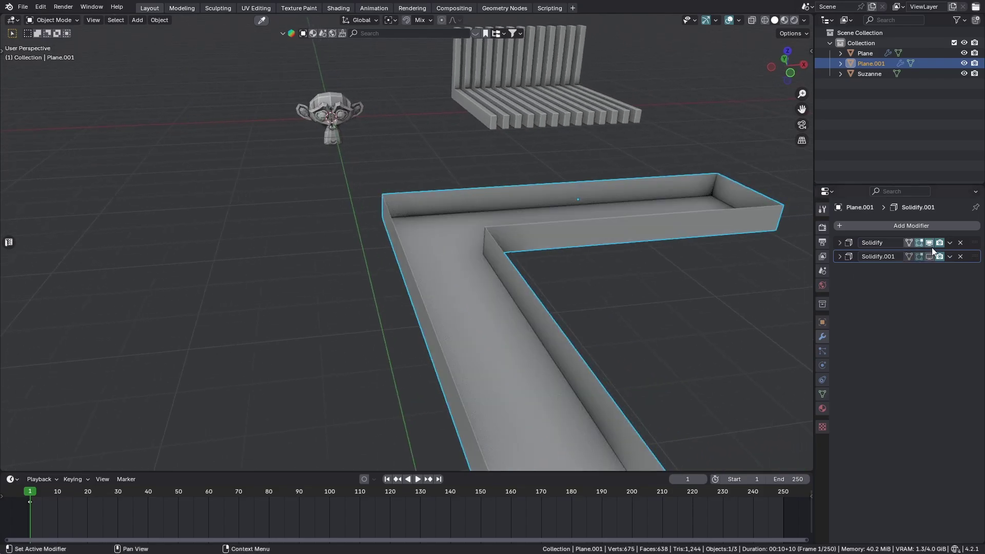
pyautogui.moveTo(800, 258); pyautogui.dragTo(762, 258, button='middle')
# - Expand the second Solidify's settings and switch Even Thickness off and back on to compare the inner corner
pyautogui.click(839, 257)
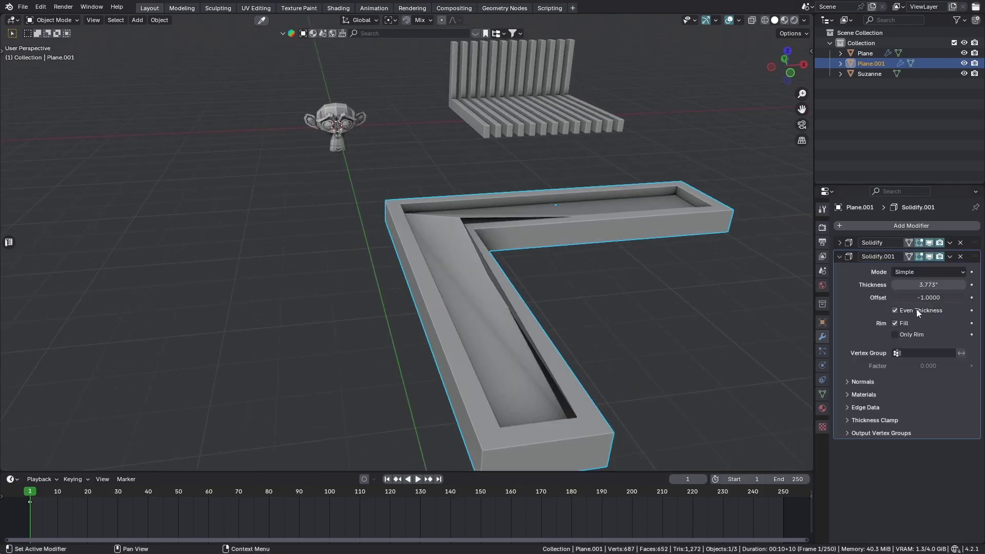
pyautogui.click(896, 311)
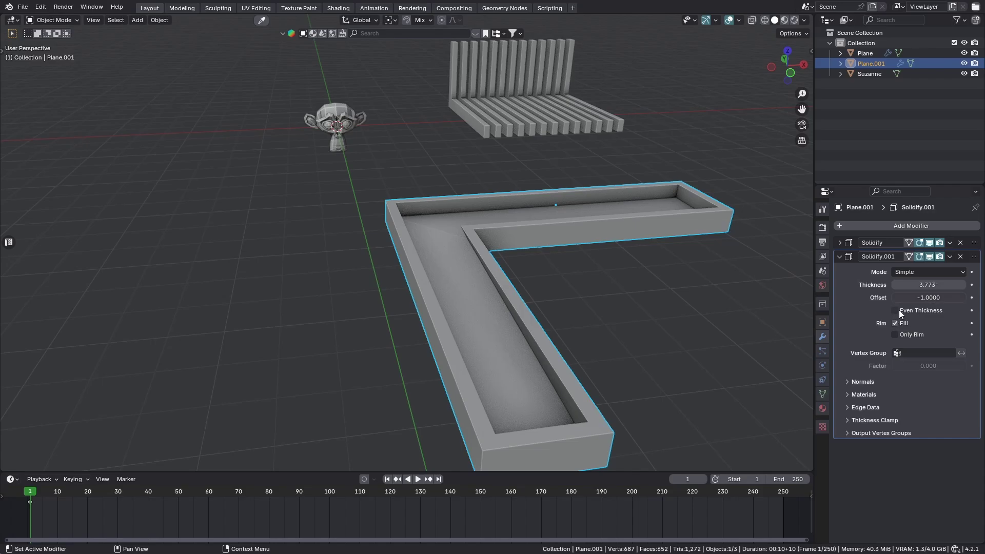
pyautogui.click(898, 310)
# - In Edit Mode, delete the face that forms the tray's second arm
pyautogui.moveTo(410, 329); pyautogui.dragTo(501, 255, button='middle')
pyautogui.hotkey('alt', 'z')
pyautogui.hotkey('ctrl', 'a')
pyautogui.click(523, 389)
pyautogui.press('Tab')
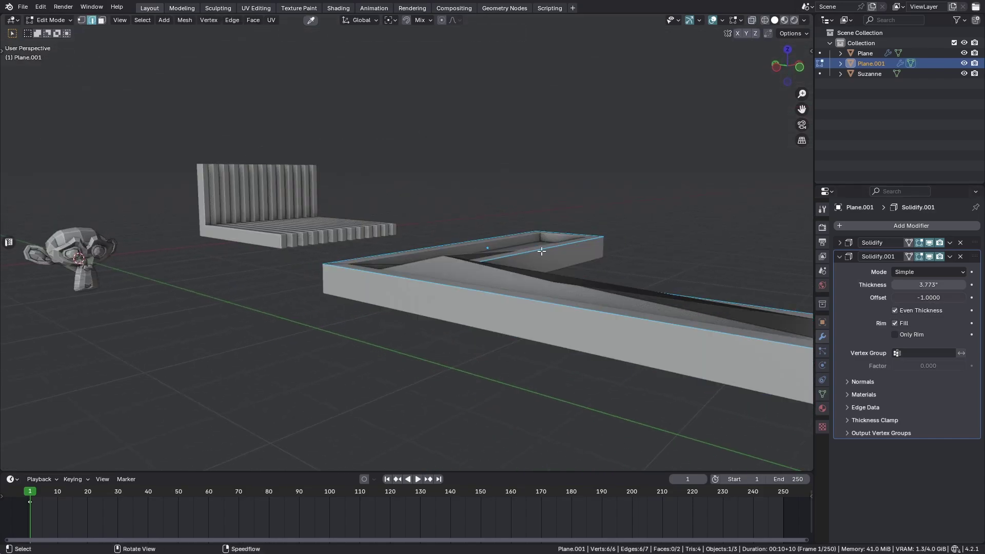
pyautogui.hotkey('alt', 'z')
pyautogui.hotkey('alt', 'z')
pyautogui.press('3')
pyautogui.hotkey('alt', 'z')
pyautogui.moveTo(527, 310)
pyautogui.mouseDown(button='middle')
pyautogui.moveTo(543, 336)
pyautogui.moveTo(558, 315)
pyautogui.moveTo(576, 334)
pyautogui.moveTo(529, 292)
pyautogui.mouseUp(button='middle')
pyautogui.click(558, 316)
pyautogui.press('x')
pyautogui.press('f')
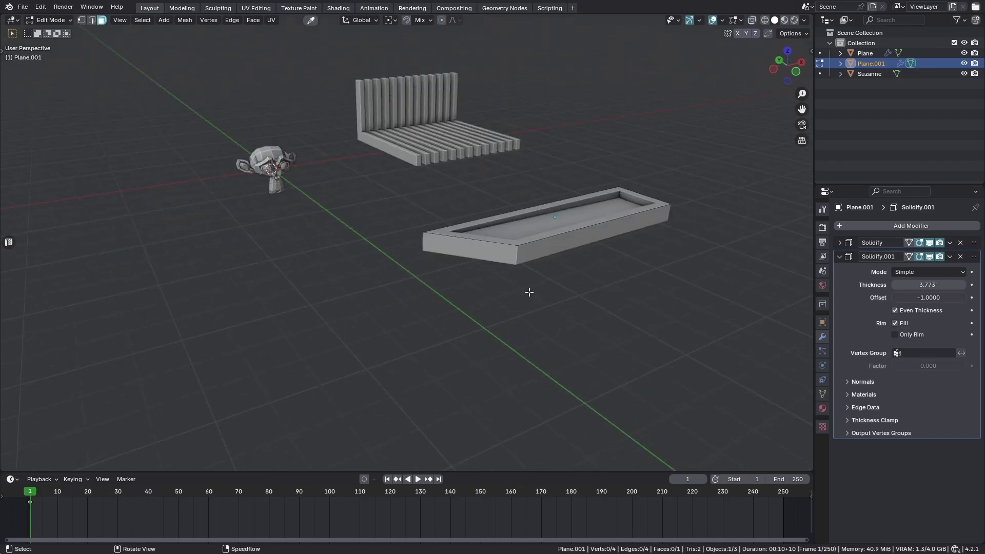
# - From the top view, square the tray's angled end edge by aligning its vertices along the X axis
pyautogui.press('KP_7')
pyautogui.press('2')
pyautogui.click(523, 238)
pyautogui.press('KP_Decimal')
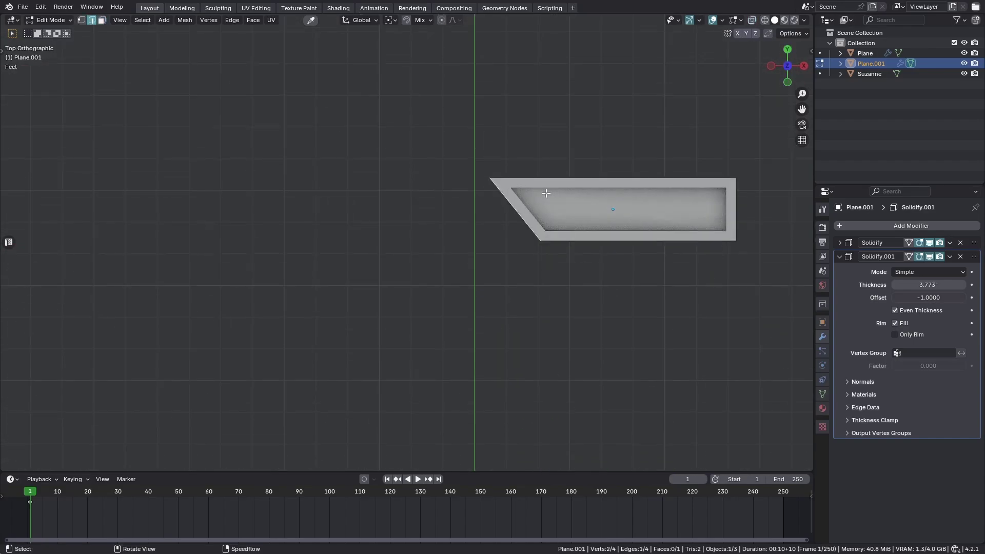
pyautogui.hotkey('alt', 'z')
pyautogui.hotkey('alt', 'a')
# - Extrude the squared end edge -21.296" along the X axis to create a corner section
pyautogui.press('e')
pyautogui.press('x')
pyautogui.click(337, 288)
pyautogui.hotkey('alt', 'z')
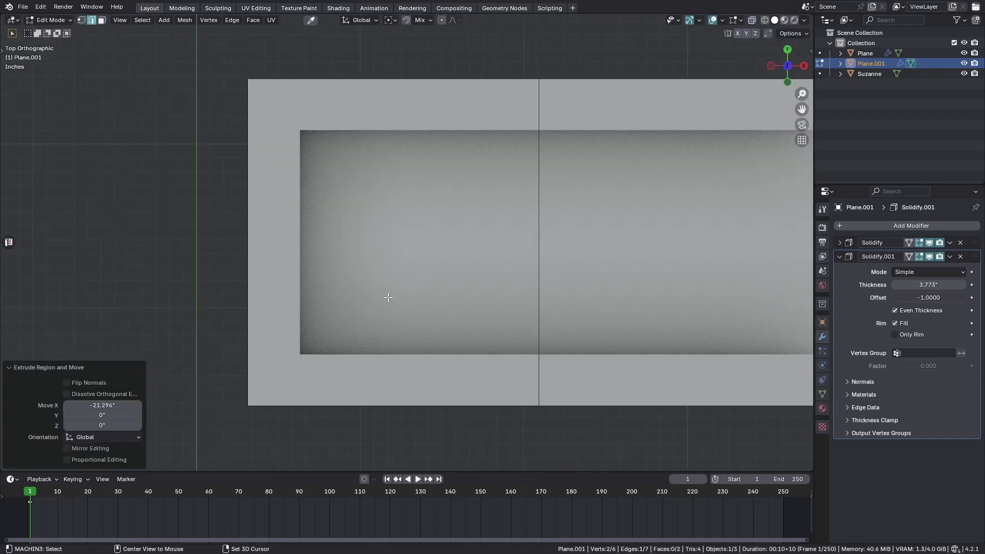
# - Extrude the corner section's side edge along the negative Y axis into a second arm
pyautogui.scroll(-4, 410, 328)
pyautogui.moveTo(407, 335); pyautogui.dragTo(467, 287, button='middle')
pyautogui.click(430, 302)
pyautogui.press('e')
pyautogui.press('y')
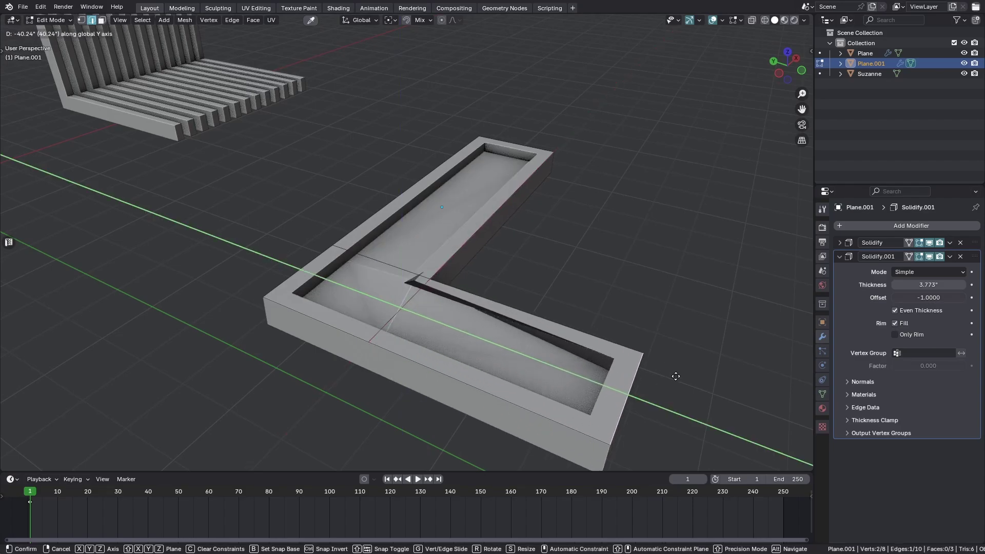
pyautogui.click(722, 391)
# - Select the edges meeting at the inner corner in X-ray, then inspect the rebuilt L-shaped tray in Object Mode
pyautogui.hotkey('alt', 'z')
pyautogui.moveTo(378, 365); pyautogui.dragTo(417, 308, button='middle')
pyautogui.moveTo(418, 308); pyautogui.dragTo(451, 279)
pyautogui.moveTo(434, 282); pyautogui.dragTo(472, 326, button='right')
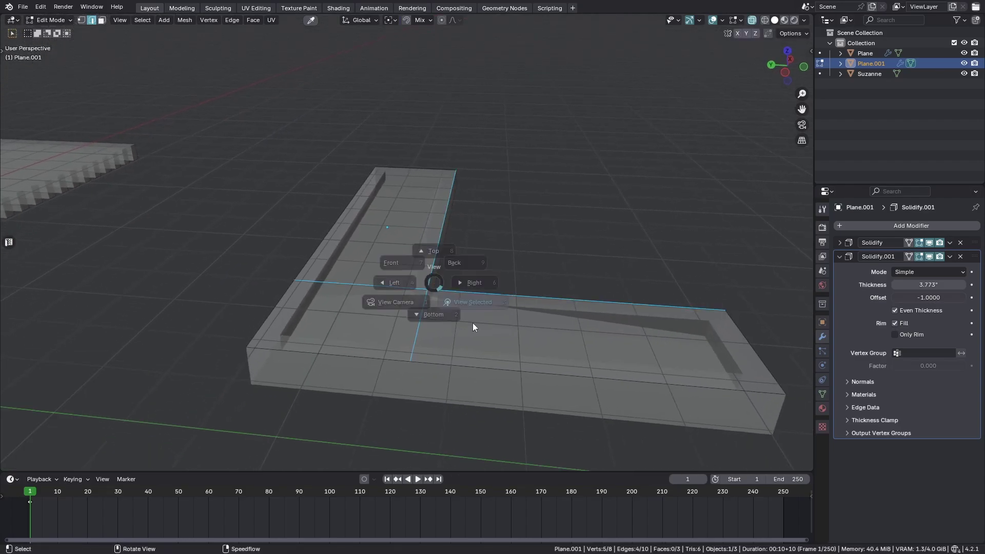
pyautogui.scroll(-3, 472, 326)
pyautogui.keyDown('shift'); pyautogui.moveTo(472, 326); pyautogui.dragTo(371, 342, button='middle'); pyautogui.keyUp('shift')
pyautogui.hotkey('alt', 'z')
pyautogui.press('Tab')
pyautogui.moveTo(548, 296)
pyautogui.mouseDown(button='middle')
pyautogui.moveTo(359, 281)
pyautogui.moveTo(451, 281)
pyautogui.moveTo(363, 259)
pyautogui.moveTo(408, 282)
pyautogui.mouseUp(button='middle')
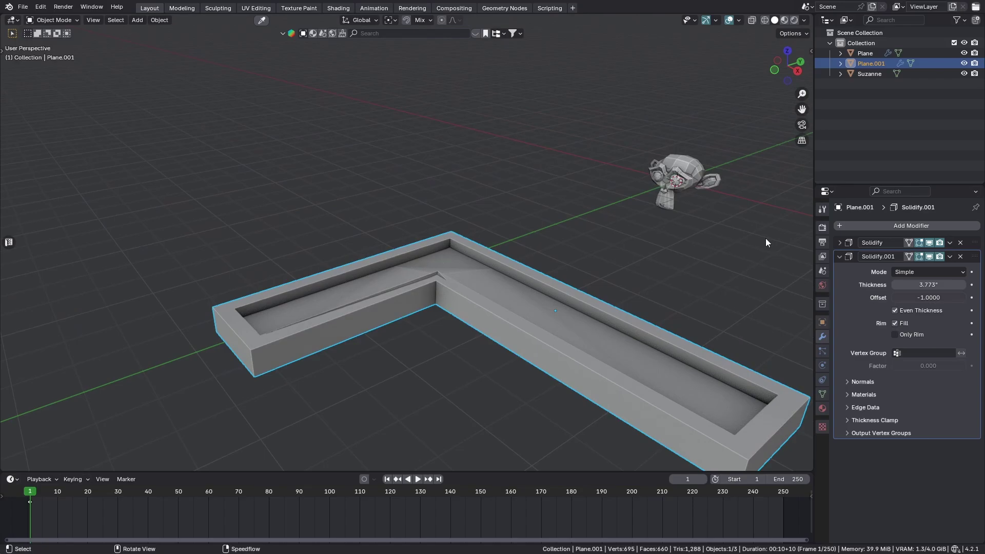
# - Delete the L-shaped tray object from the scene
pyautogui.scroll(-3, 473, 348)
pyautogui.press('Delete')
pyautogui.moveTo(472, 349); pyautogui.dragTo(488, 273, button='middle')
# - Select the arrayed planks object and expand its Array modifier's settings
pyautogui.click(511, 259)
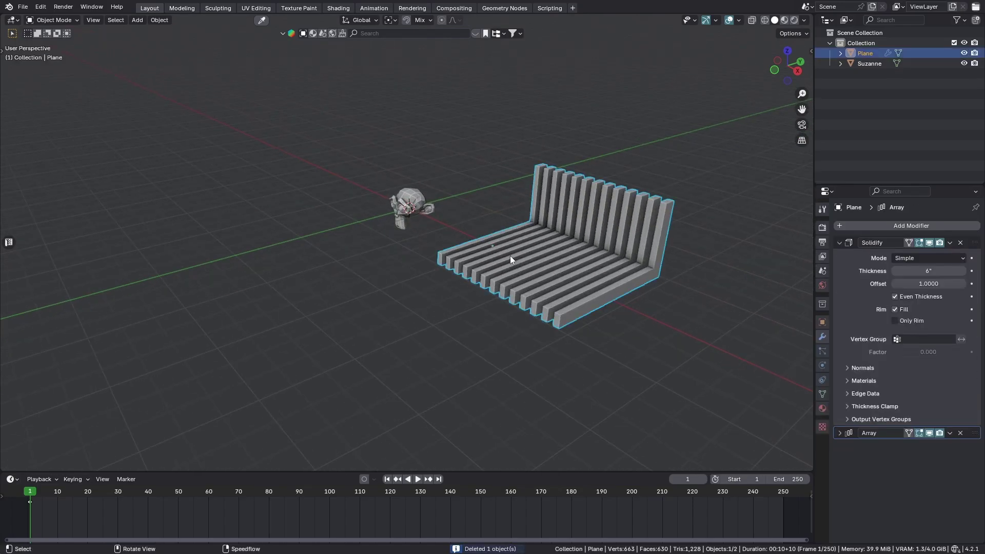
pyautogui.click(840, 433)
pyautogui.moveTo(408, 286); pyautogui.dragTo(883, 279, button='middle')
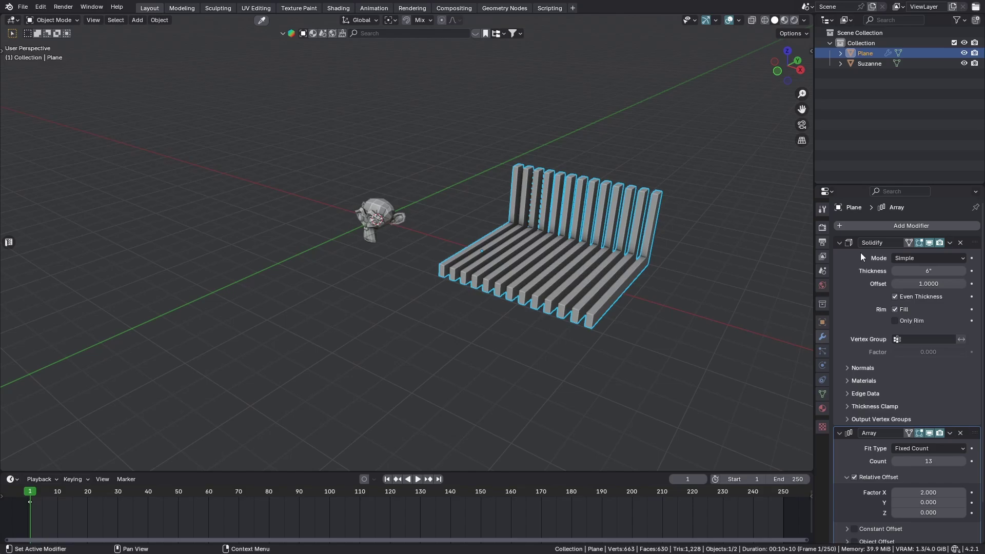
pyautogui.moveTo(325, 349); pyautogui.dragTo(442, 236, button='middle')
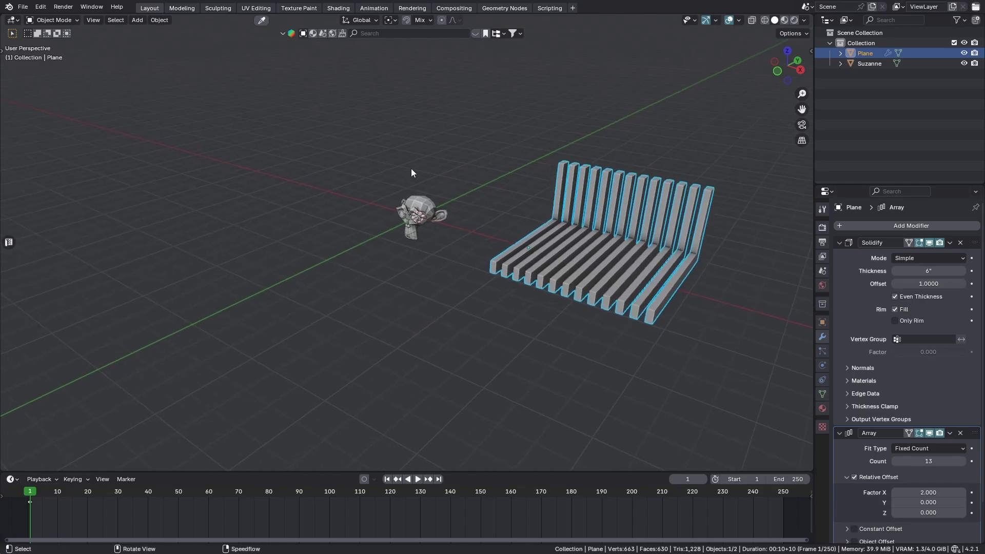
# - Duplicate the Suzanne monkey head and move the copy about 53 inches straight up along the global Z axis
pyautogui.click(417, 218)
pyautogui.press('Tab')
pyautogui.press('`')
pyautogui.click(510, 313)
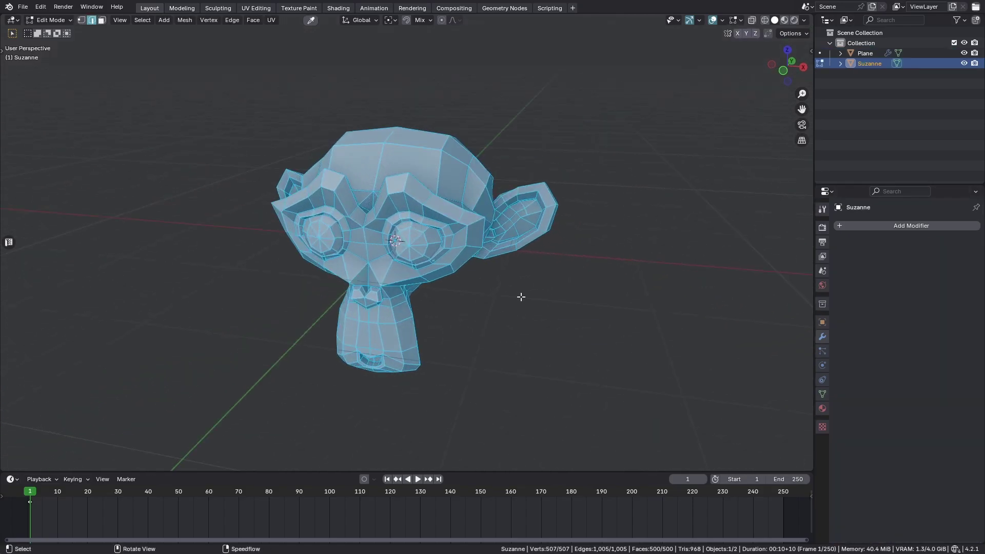
pyautogui.press('Tab')
pyautogui.scroll(-3, 459, 236)
pyautogui.click(908, 225)
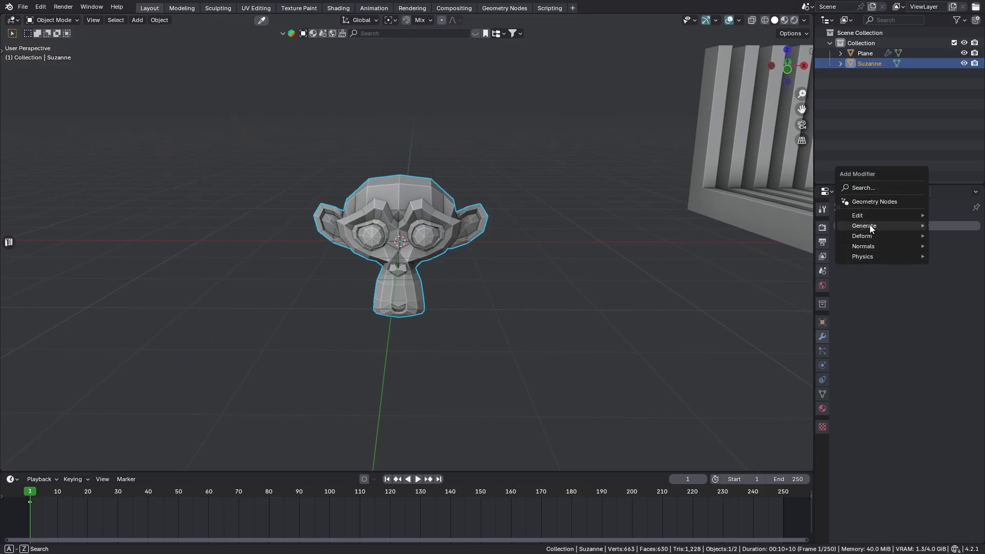
pyautogui.scroll(-3, 517, 250)
pyautogui.hotkey('shift', 'd')
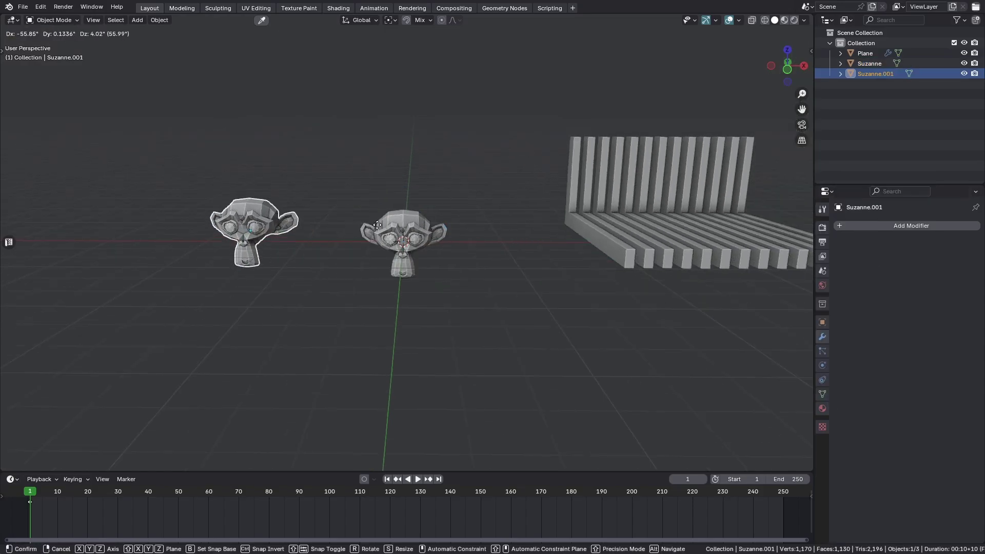
pyautogui.press('z')
pyautogui.click(521, 103)
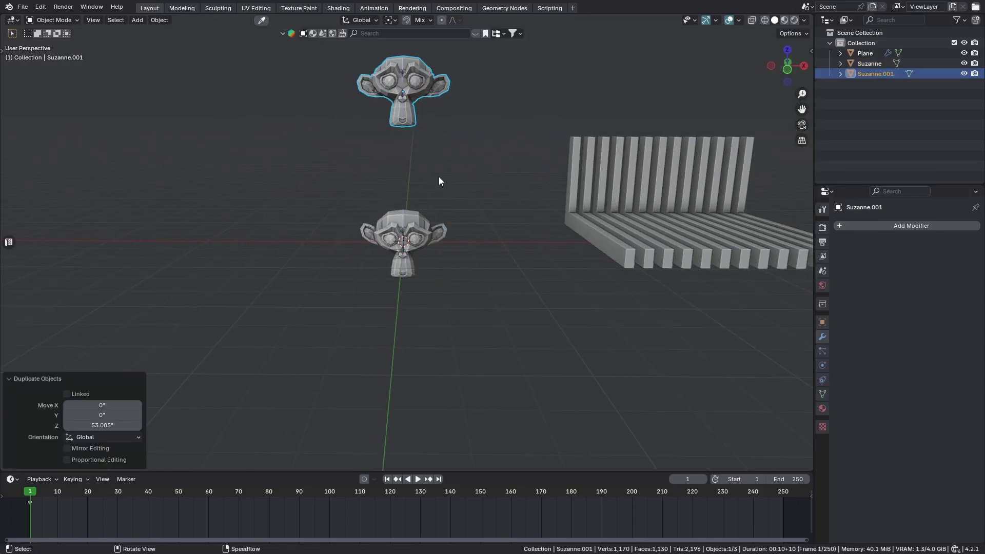
# - Move the slatted bench farther away from the monkey heads along the X axis
pyautogui.moveTo(439, 180); pyautogui.dragTo(437, 275, button='middle')
pyautogui.scroll(5, 488, 292)
pyautogui.click(686, 354)
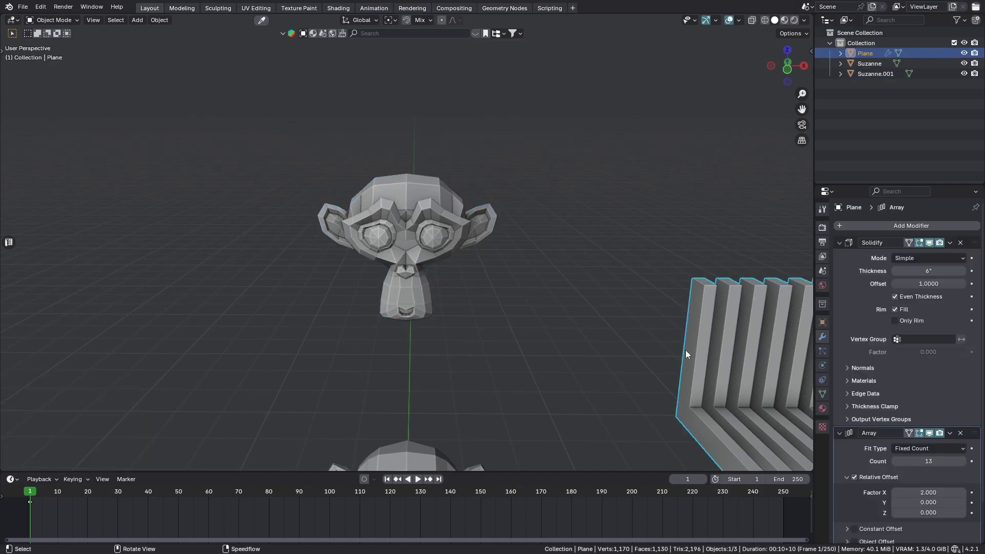
pyautogui.scroll(-1, 682, 351)
pyautogui.keyDown('shift'); pyautogui.moveTo(667, 350); pyautogui.dragTo(546, 318, button='middle'); pyautogui.keyUp('shift')
pyautogui.press('g')
pyautogui.press('x')
pyautogui.click(611, 302)
# - Add a Mirror modifier to the upper monkey head
pyautogui.click(313, 221)
pyautogui.press('KP_Decimal')
pyautogui.scroll(-2, 500, 315)
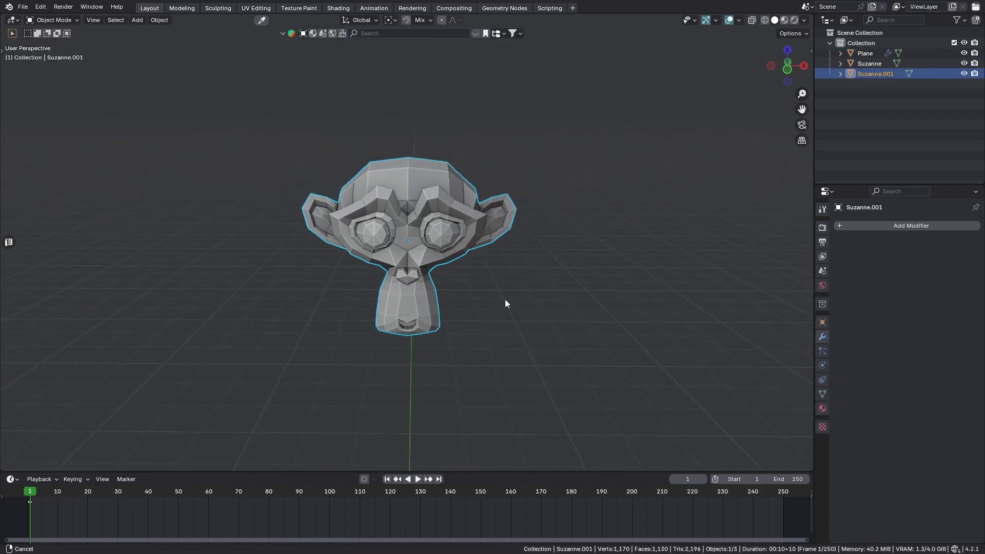
pyautogui.scroll(1, 505, 302)
pyautogui.click(920, 224)
pyautogui.moveTo(920, 224)
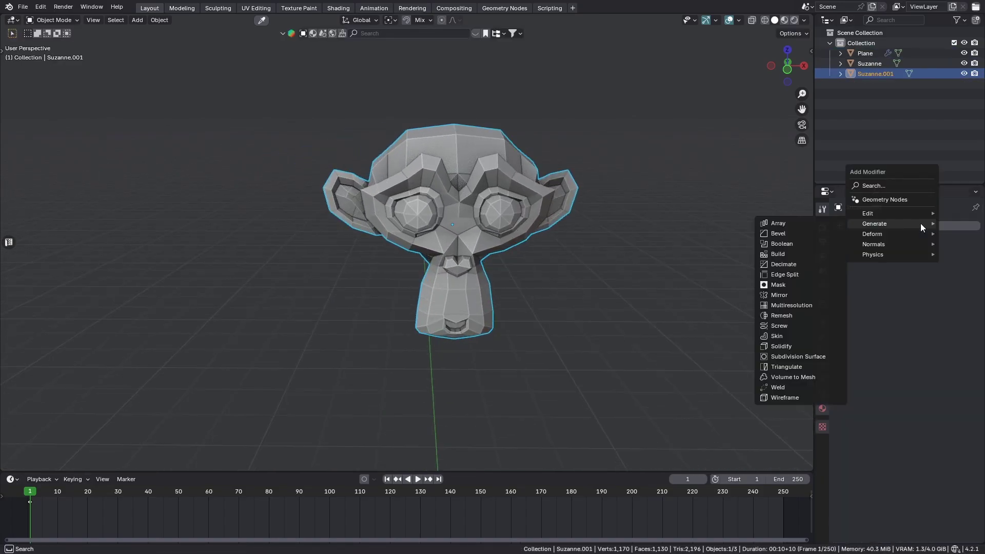
pyautogui.click(785, 295)
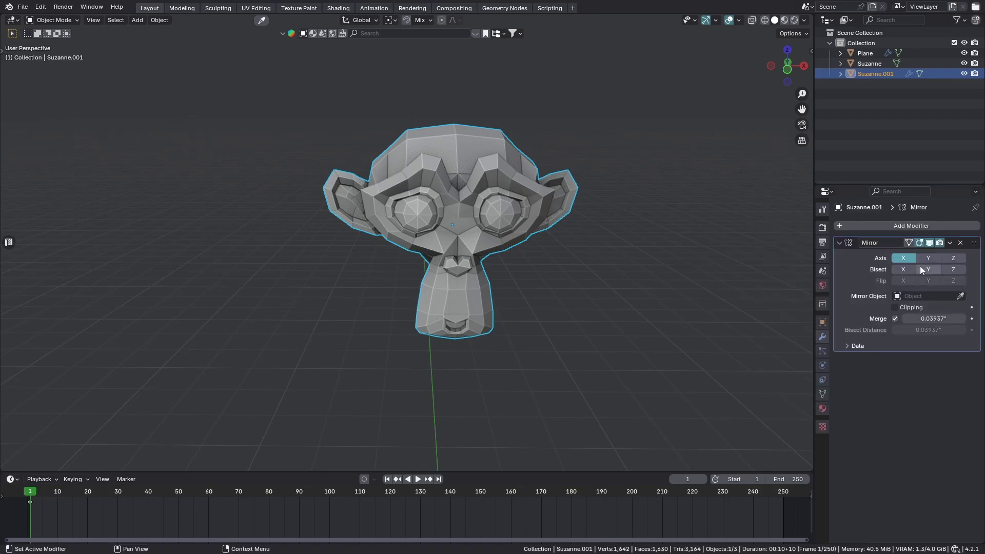
# - Frame the upper monkey head in front view, sketch brief annotation strokes around it and erase them
pyautogui.scroll(-4, 555, 245)
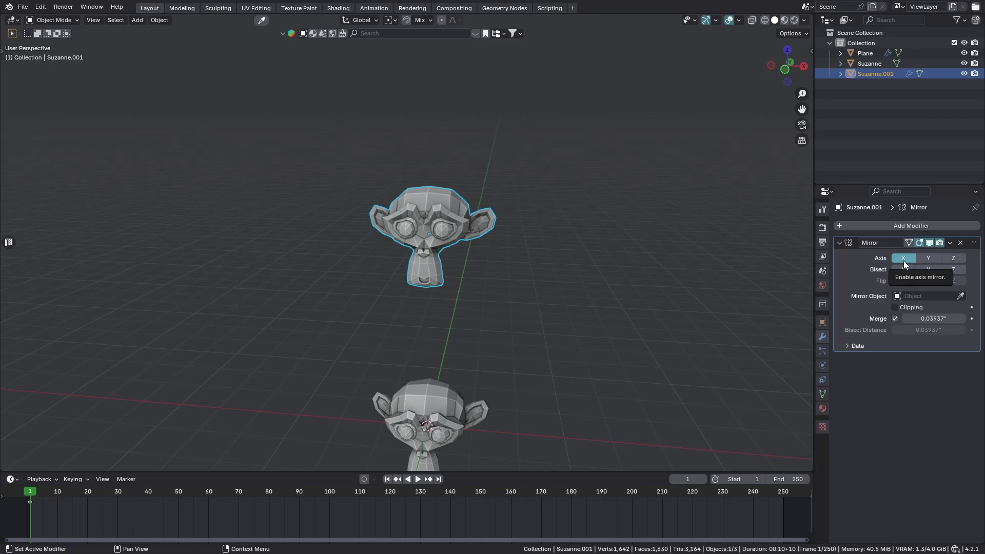
pyautogui.press('KP_Decimal')
pyautogui.press('KP_1')
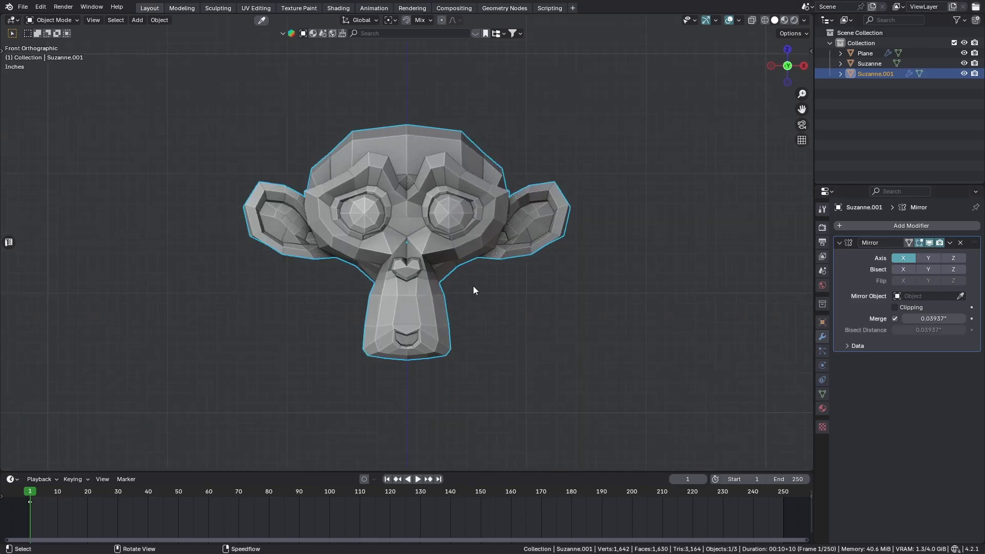
pyautogui.scroll(-4, 373, 317)
pyautogui.moveTo(306, 295)
pyautogui.mouseDown()
pyautogui.moveTo(519, 299)
pyautogui.moveTo(497, 326)
pyautogui.mouseUp()
pyautogui.moveTo(318, 268); pyautogui.dragTo(342, 341)
pyautogui.moveTo(350, 336)
pyautogui.mouseDown(button='right')
pyautogui.moveTo(451, 286)
pyautogui.moveTo(518, 302)
pyautogui.mouseUp(button='right')
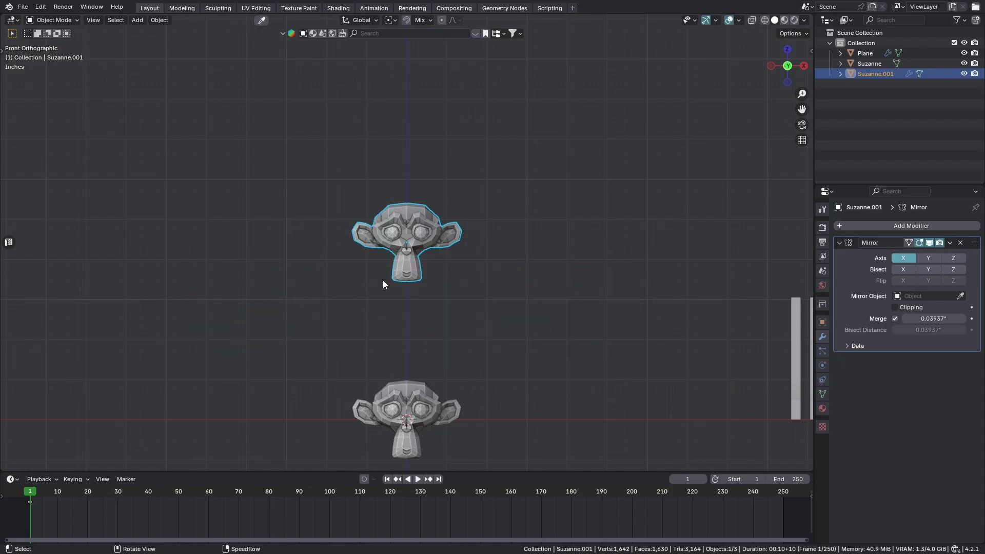
# - Trace both side outlines of the upper monkey head with annotation strokes and erase them
pyautogui.scroll(6, 395, 278)
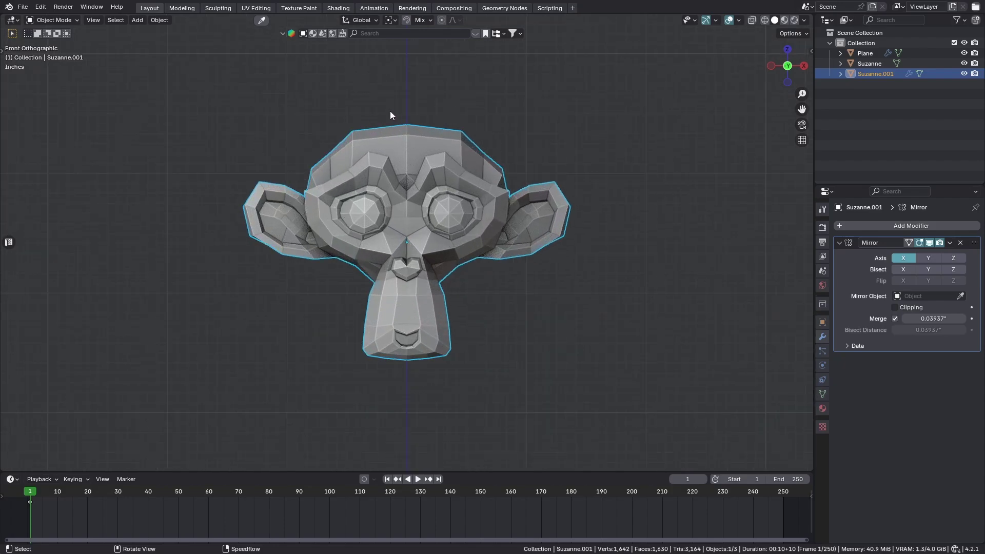
pyautogui.moveTo(375, 113)
pyautogui.mouseDown()
pyautogui.moveTo(285, 180)
pyautogui.moveTo(340, 377)
pyautogui.mouseUp()
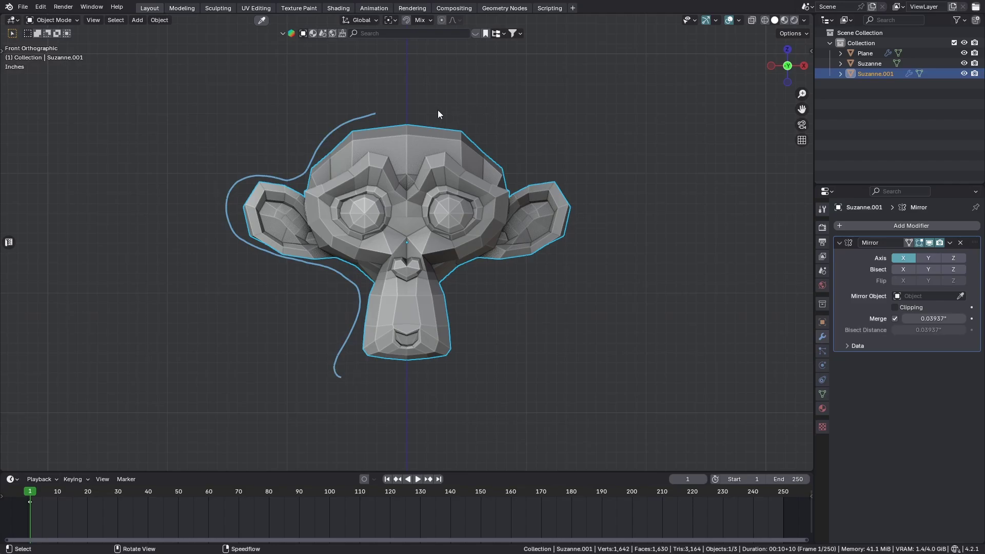
pyautogui.moveTo(438, 110)
pyautogui.mouseDown()
pyautogui.moveTo(587, 189)
pyautogui.moveTo(466, 345)
pyautogui.moveTo(432, 364)
pyautogui.mouseUp()
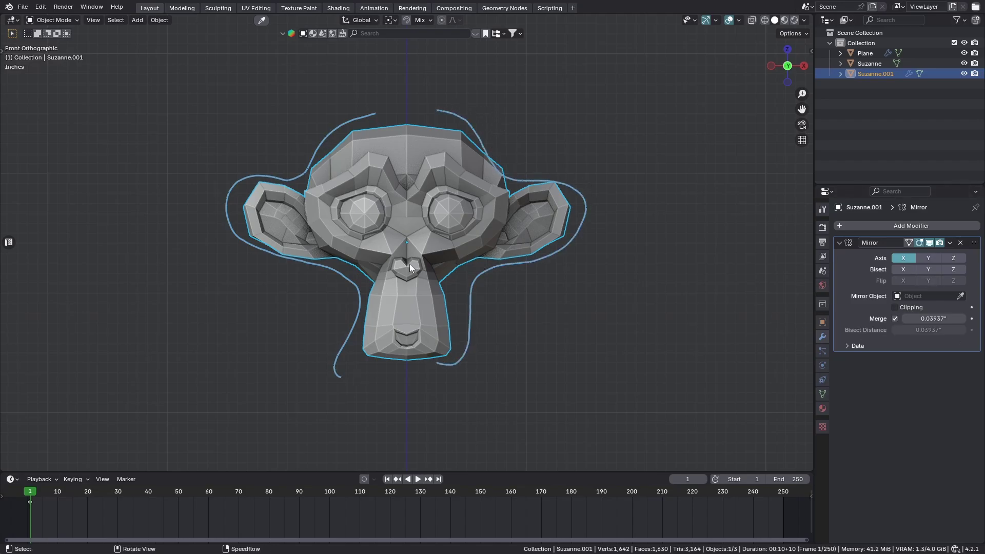
pyautogui.moveTo(420, 338)
pyautogui.mouseDown(button='right')
pyautogui.moveTo(589, 231)
pyautogui.moveTo(372, 114)
pyautogui.moveTo(264, 242)
pyautogui.moveTo(336, 372)
pyautogui.mouseUp(button='right')
pyautogui.scroll(-3, 454, 286)
pyautogui.scroll(1, 470, 283)
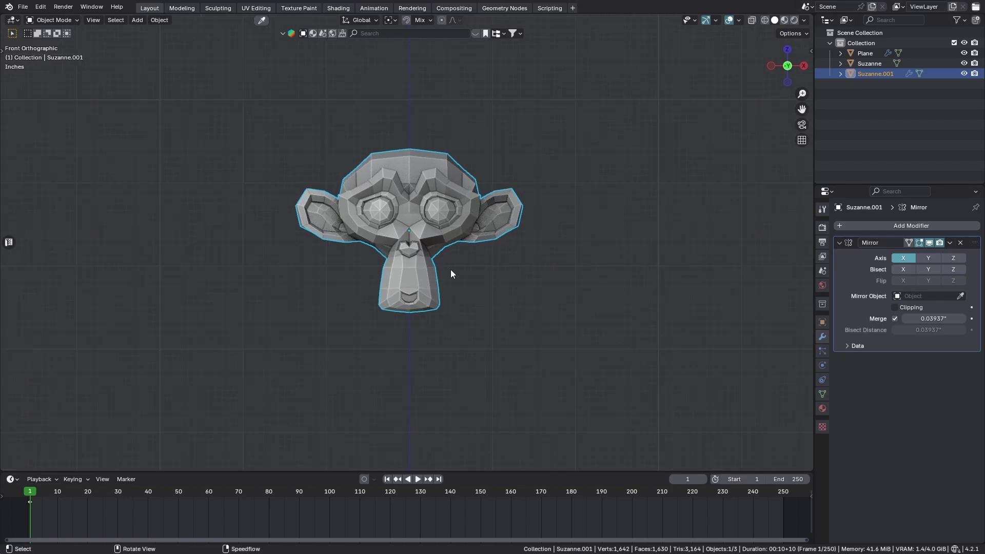
pyautogui.scroll(1, 413, 249)
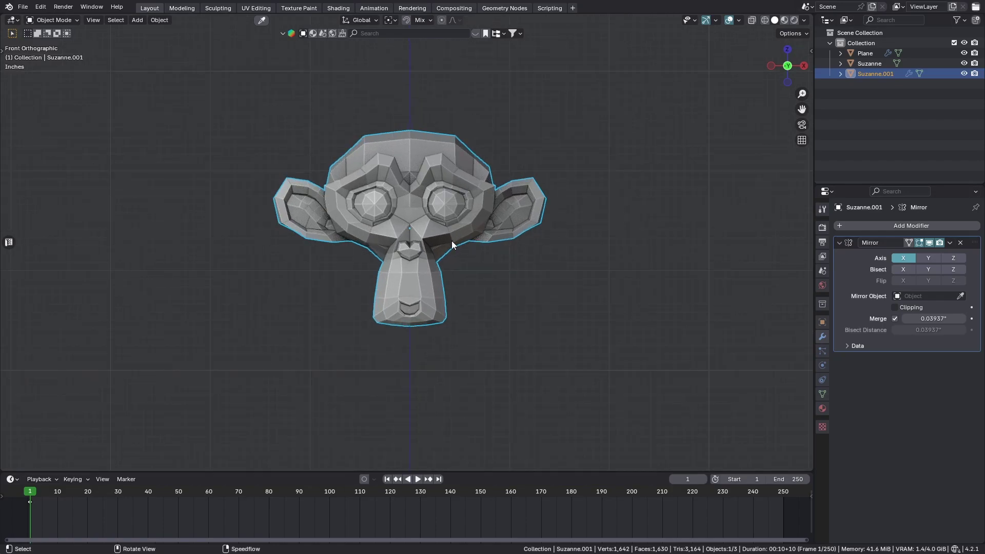
# - Mark the upper head's origin point with a short annotation stroke and erase it
pyautogui.moveTo(397, 220)
pyautogui.mouseDown()
pyautogui.moveTo(418, 227)
pyautogui.moveTo(404, 223)
pyautogui.mouseUp()
pyautogui.moveTo(405, 223); pyautogui.dragTo(402, 248, button='right')
pyautogui.press('r')
pyautogui.press('Escape')
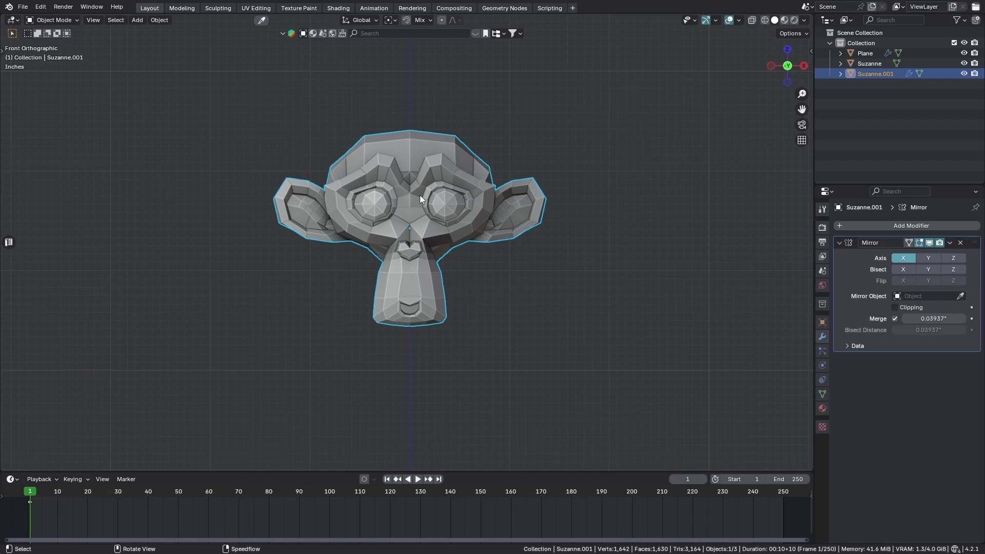
# - Draw a vertical annotation line through the head's centre and a horizontal arrow above it to illustrate X mirroring
pyautogui.moveTo(409, 82); pyautogui.dragTo(416, 377)
pyautogui.moveTo(291, 91); pyautogui.dragTo(481, 89)
pyautogui.moveTo(472, 81); pyautogui.dragTo(504, 88)
pyautogui.click(275, 93)
# - Switch the Mirror modifier's axis from X to Y and view the result from the side
pyautogui.moveTo(416, 398)
pyautogui.mouseDown(button='middle')
pyautogui.moveTo(521, 253)
pyautogui.moveTo(445, 280)
pyautogui.moveTo(435, 235)
pyautogui.moveTo(538, 220)
pyautogui.mouseUp(button='middle')
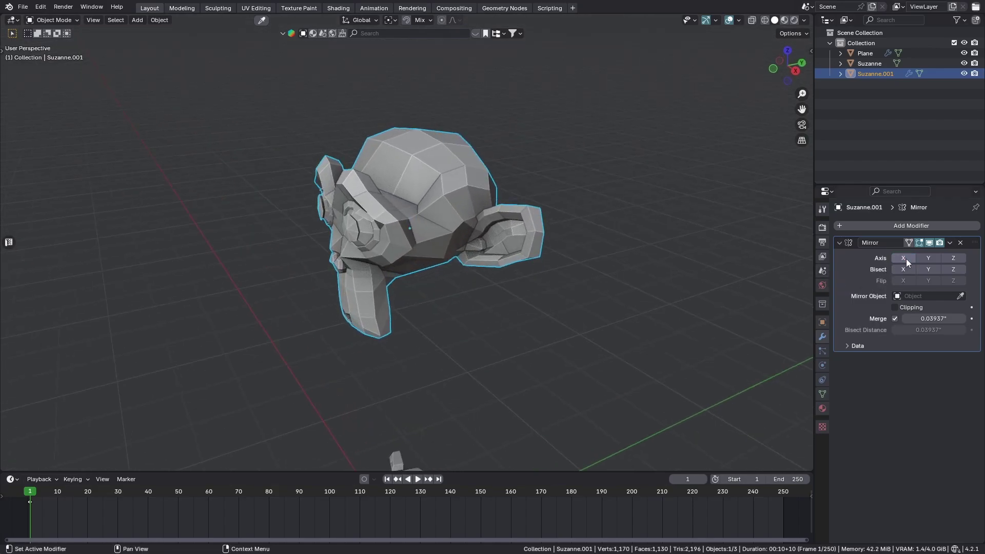
pyautogui.click(925, 257)
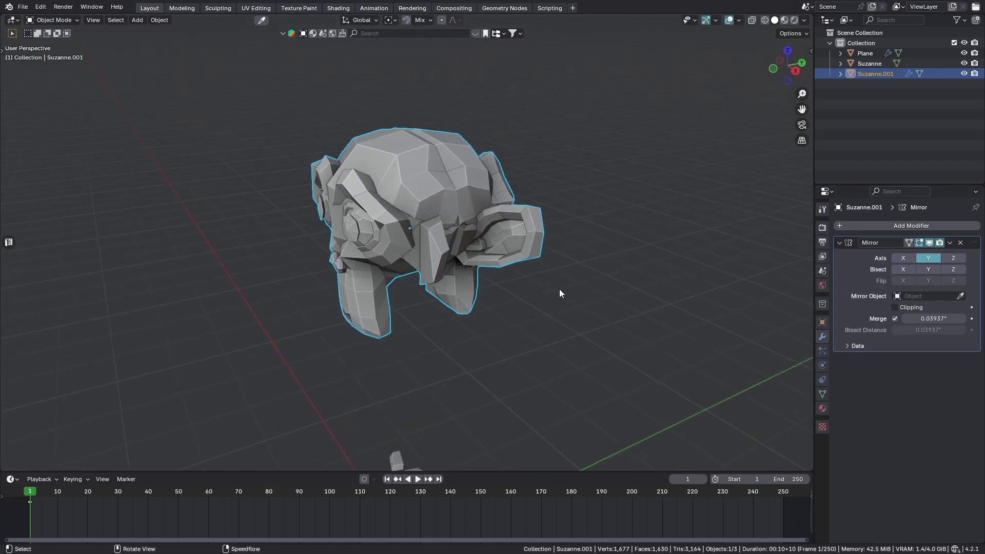
pyautogui.moveTo(556, 289); pyautogui.dragTo(469, 246, button='middle')
pyautogui.scroll(2, 414, 231)
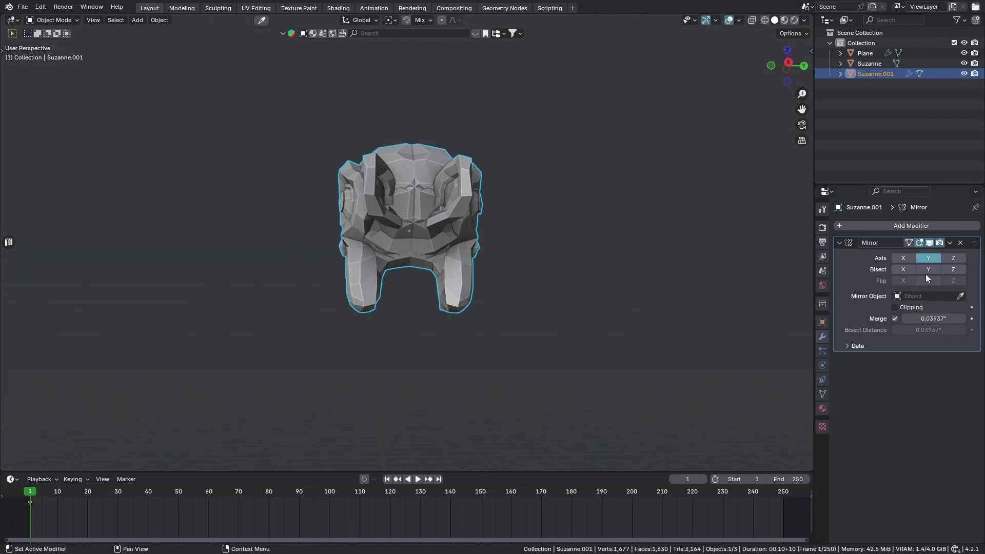
# - Switch the Mirror modifier's axis from Y to Z, view the head from several sides and turn Z off
pyautogui.click(929, 258)
pyautogui.click(950, 257)
pyautogui.moveTo(318, 259); pyautogui.dragTo(392, 240, button='middle')
pyautogui.moveTo(498, 259); pyautogui.dragTo(395, 277, button='middle')
pyautogui.click(956, 261)
# - Set the upper head's Mirror modifier to mirror only along the Z axis and show it in front view
pyautogui.scroll(-4, 516, 341)
pyautogui.keyDown('shift'); pyautogui.moveTo(514, 254); pyautogui.dragTo(512, 202, button='middle'); pyautogui.keyUp('shift')
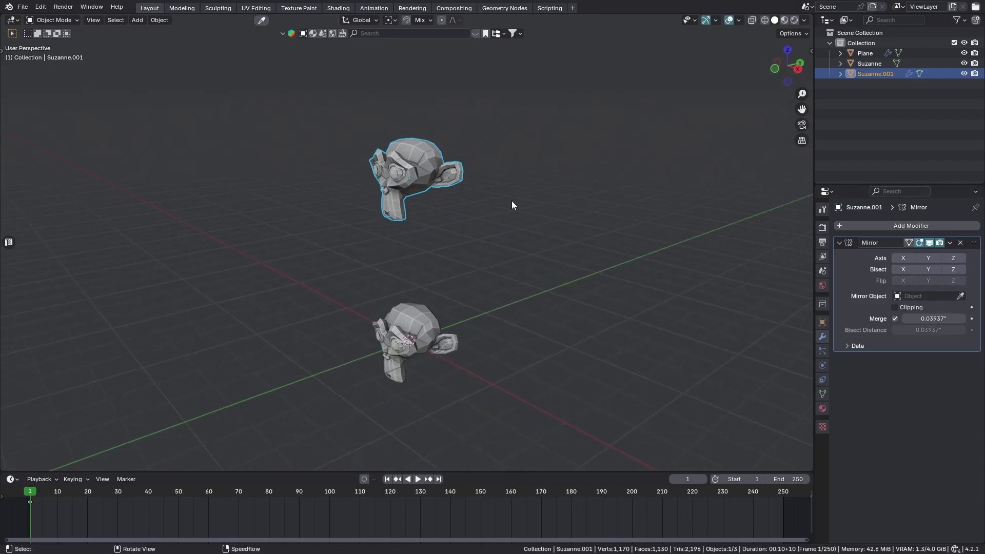
pyautogui.moveTo(415, 282); pyautogui.dragTo(446, 235, button='middle')
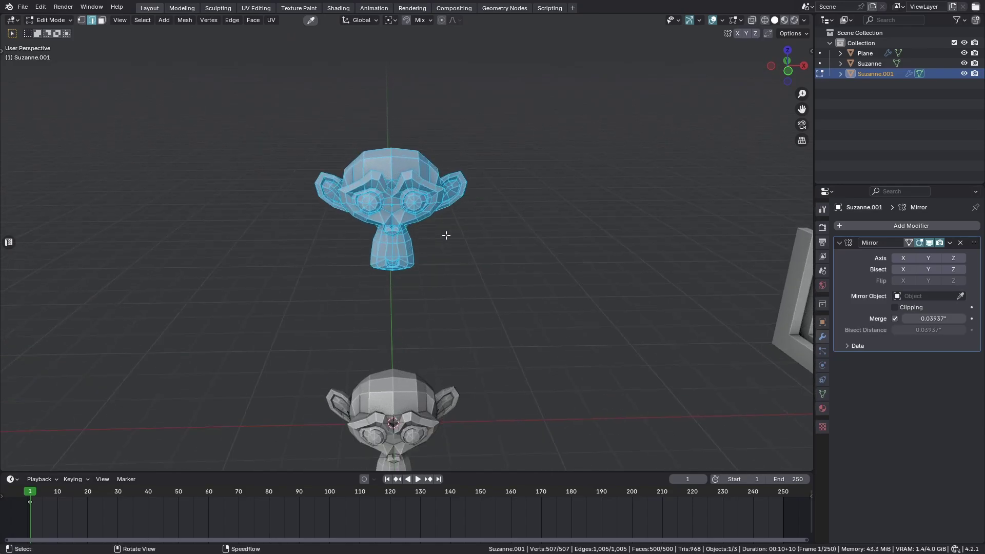
pyautogui.click(912, 260)
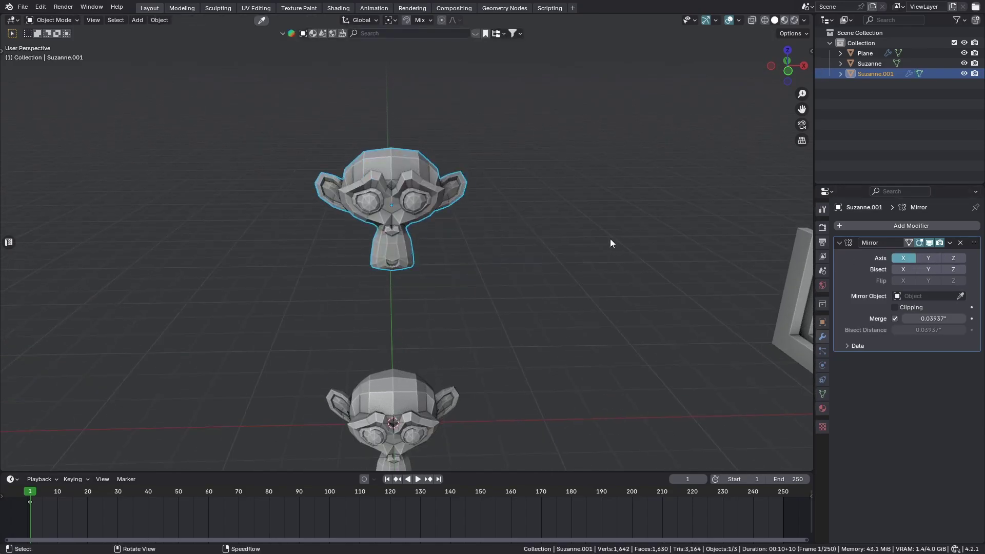
pyautogui.click(953, 258)
pyautogui.press('KP_1')
pyautogui.scroll(4, 367, 201)
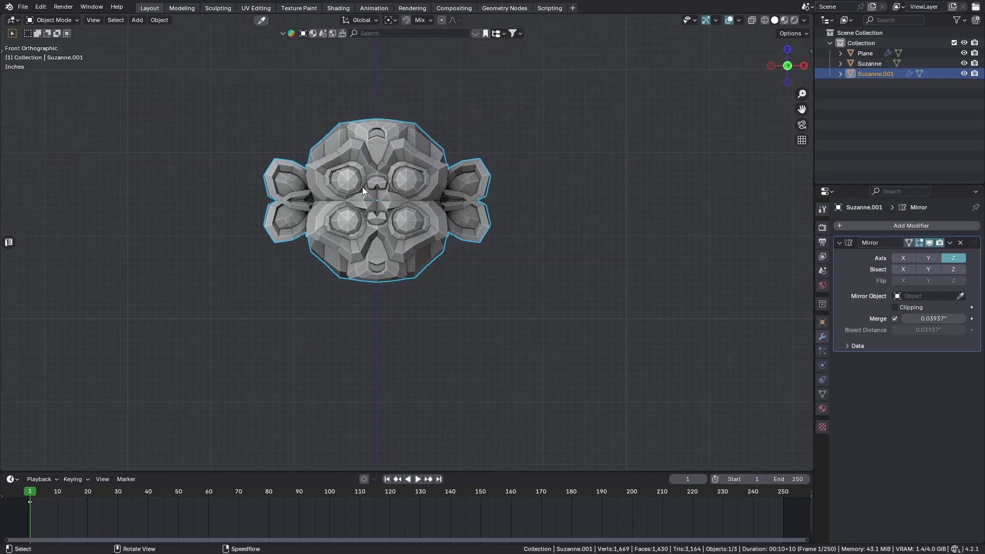
# - Mark the upside-down mirrored chin and the original chin with annotation strokes and erase them
pyautogui.scroll(4, 362, 186)
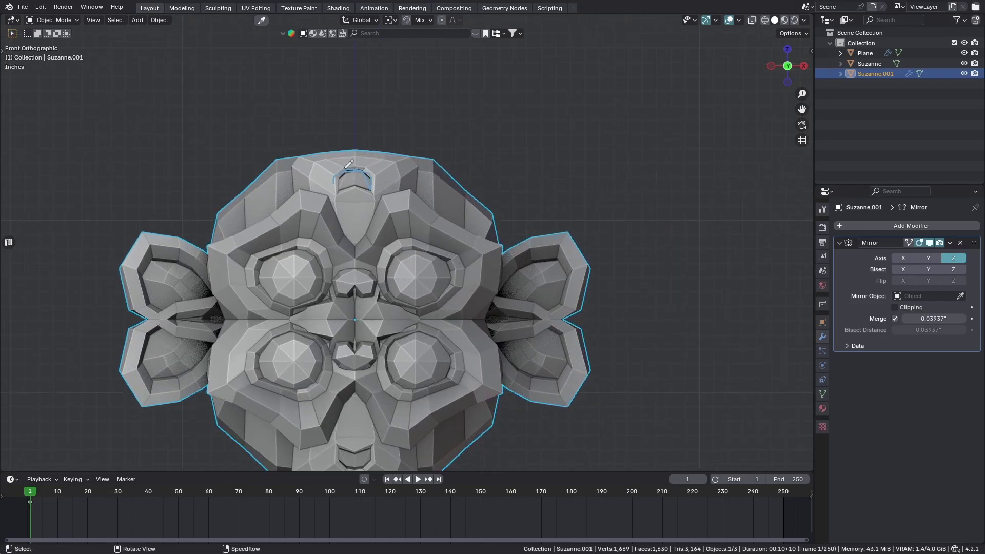
pyautogui.moveTo(287, 187)
pyautogui.mouseDown()
pyautogui.moveTo(291, 164)
pyautogui.moveTo(347, 145)
pyautogui.moveTo(415, 152)
pyautogui.moveTo(422, 184)
pyautogui.mouseUp()
pyautogui.scroll(-3, 385, 267)
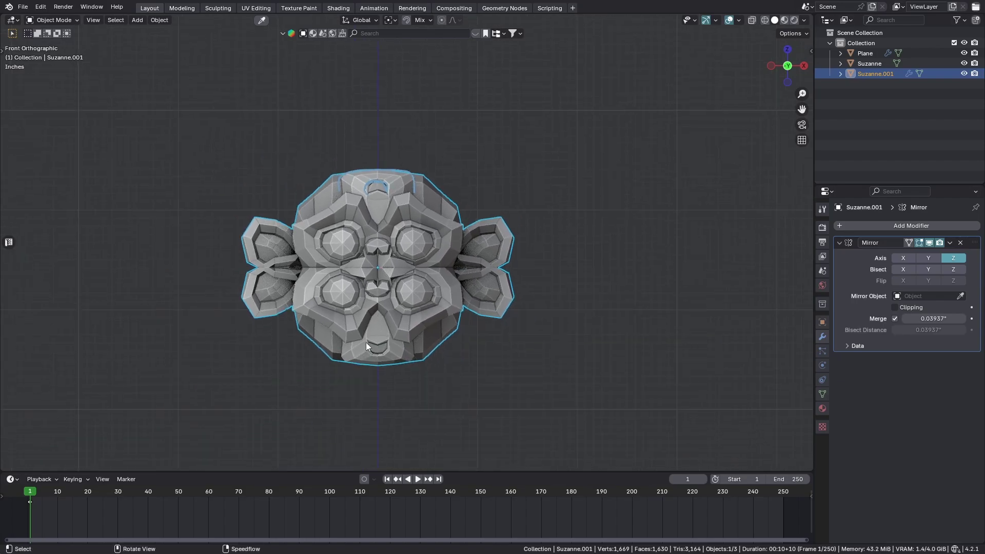
pyautogui.moveTo(342, 330)
pyautogui.mouseDown()
pyautogui.moveTo(436, 370)
pyautogui.moveTo(438, 347)
pyautogui.mouseUp()
pyautogui.moveTo(438, 346)
pyautogui.mouseDown(button='right')
pyautogui.moveTo(326, 338)
pyautogui.moveTo(300, 170)
pyautogui.mouseUp(button='right')
pyautogui.scroll(-2, 407, 243)
pyautogui.keyDown('shift'); pyautogui.moveTo(426, 291); pyautogui.dragTo(432, 250, button='middle'); pyautogui.keyUp('shift')
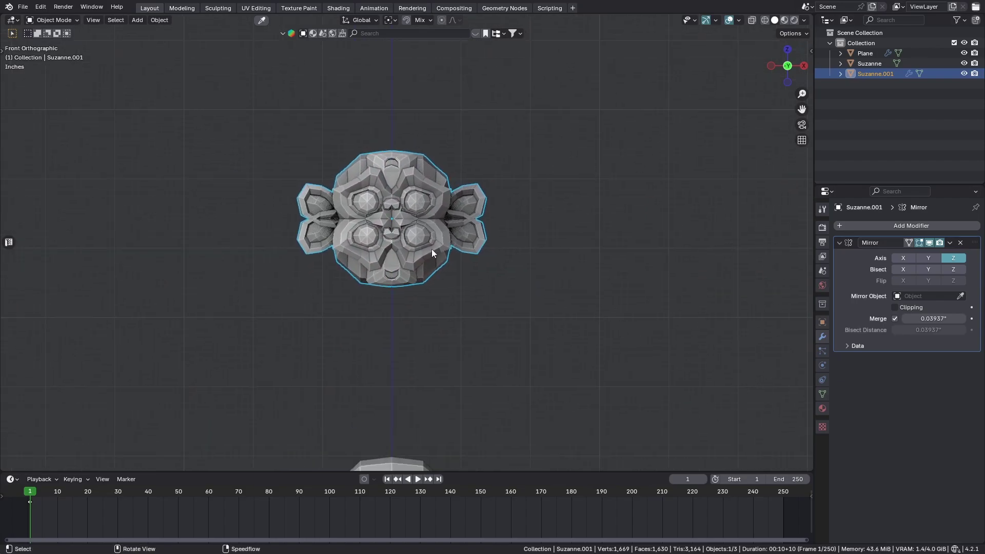
# - In Edit Mode, move the upper head's entire mesh up along Z until it clears its own origin point
pyautogui.click(434, 220)
pyautogui.hotkey('alt', 'z')
pyautogui.moveTo(199, 94); pyautogui.dragTo(579, 367)
pyautogui.hotkey('alt', 'z')
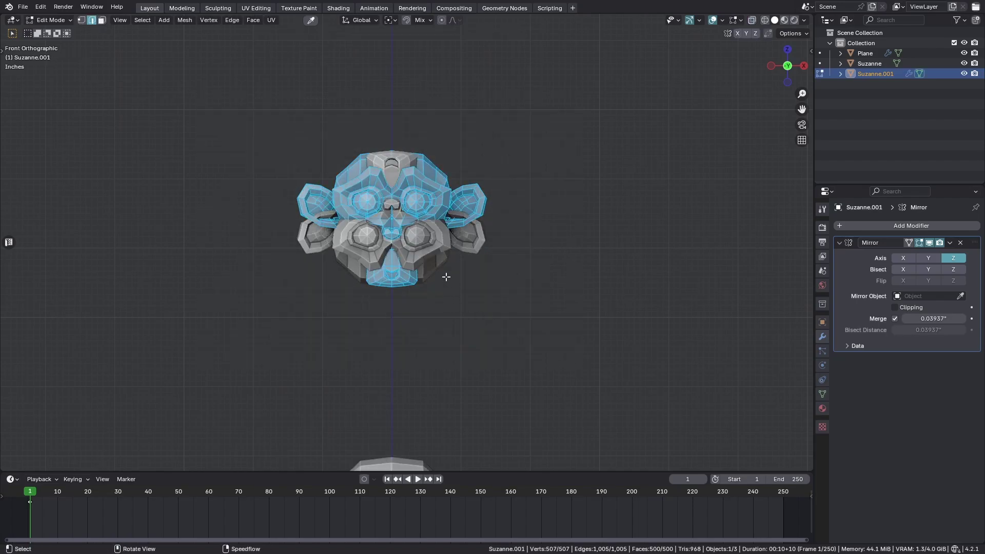
pyautogui.press('g')
pyautogui.press('z')
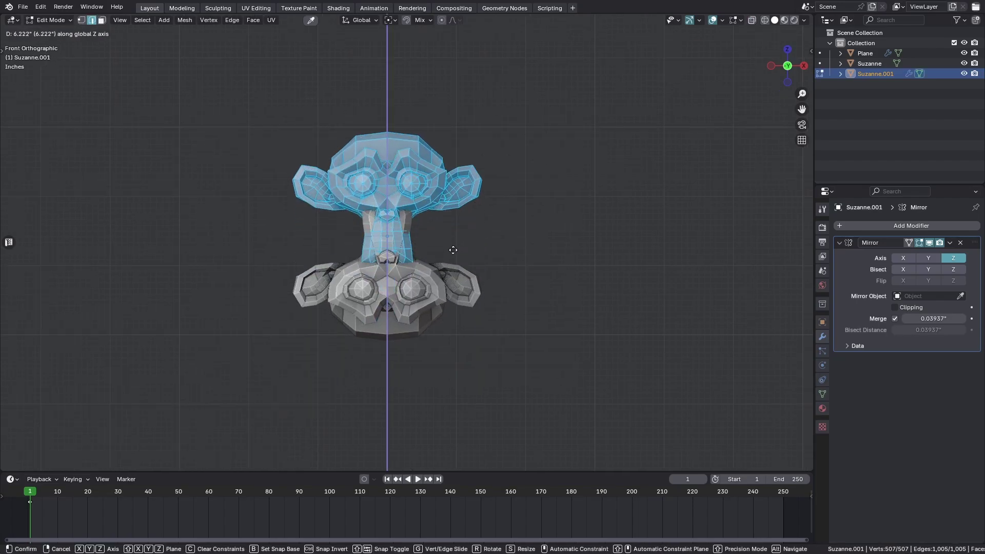
pyautogui.click(474, 213)
pyautogui.press('Tab')
pyautogui.scroll(4, 387, 231)
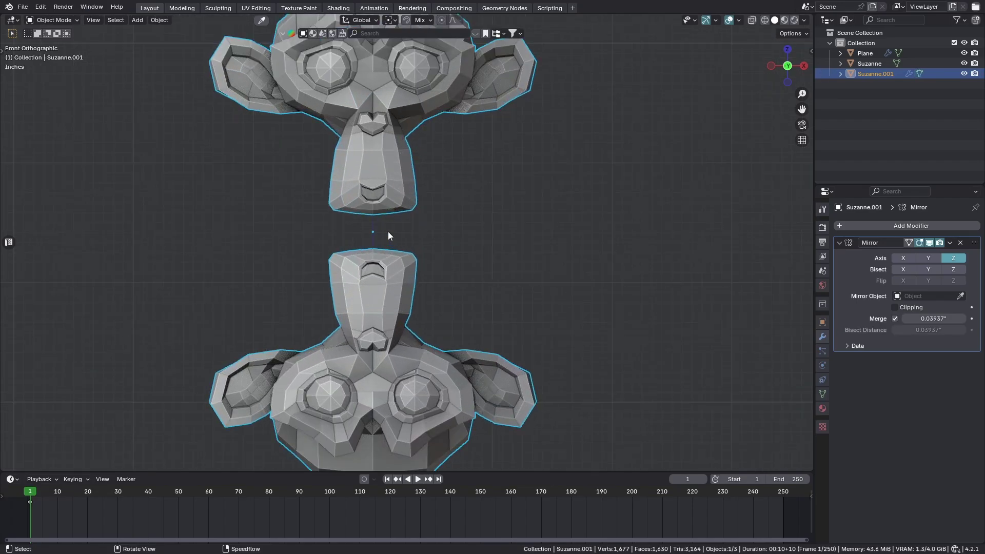
# - Draw a vertical annotation arrow between the original head and its mirrored copy, and undo the strokes
pyautogui.scroll(-3, 365, 229)
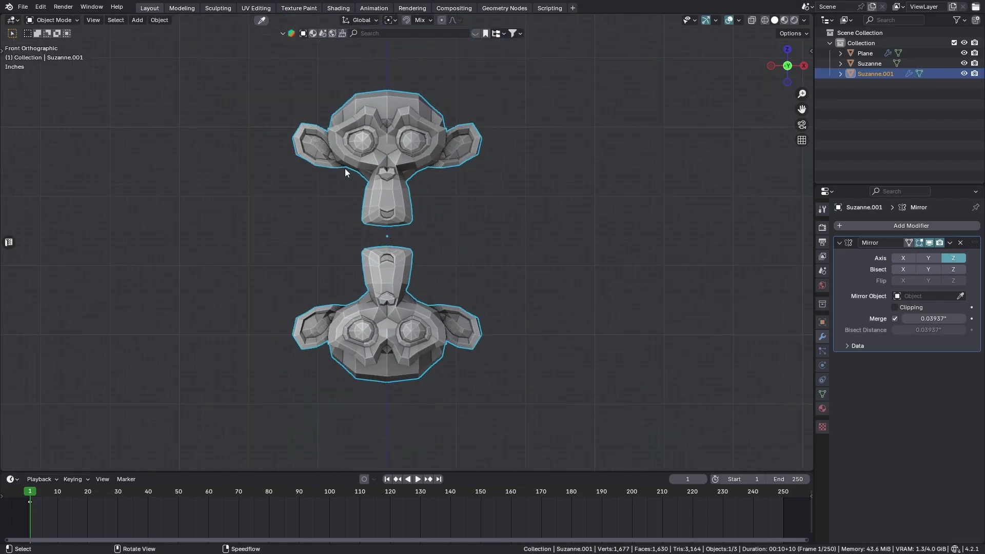
pyautogui.moveTo(456, 177)
pyautogui.mouseDown()
pyautogui.moveTo(453, 286)
pyautogui.moveTo(477, 191)
pyautogui.mouseUp()
pyautogui.scroll(-1, 453, 300)
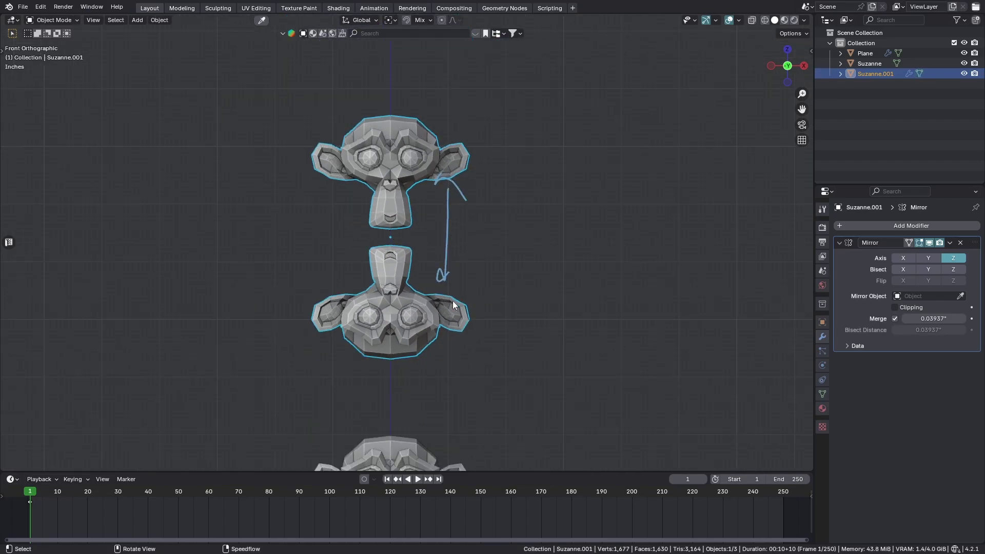
pyautogui.hotkey('ctrl', 'z')
pyautogui.hotkey('ctrl', 'z')
pyautogui.hotkey('ctrl', 'z')
# - Rotate the upper head's whole mesh by about 74° in Edit Mode, and rotate it once more freehand
pyautogui.moveTo(528, 306); pyautogui.dragTo(464, 264, button='middle')
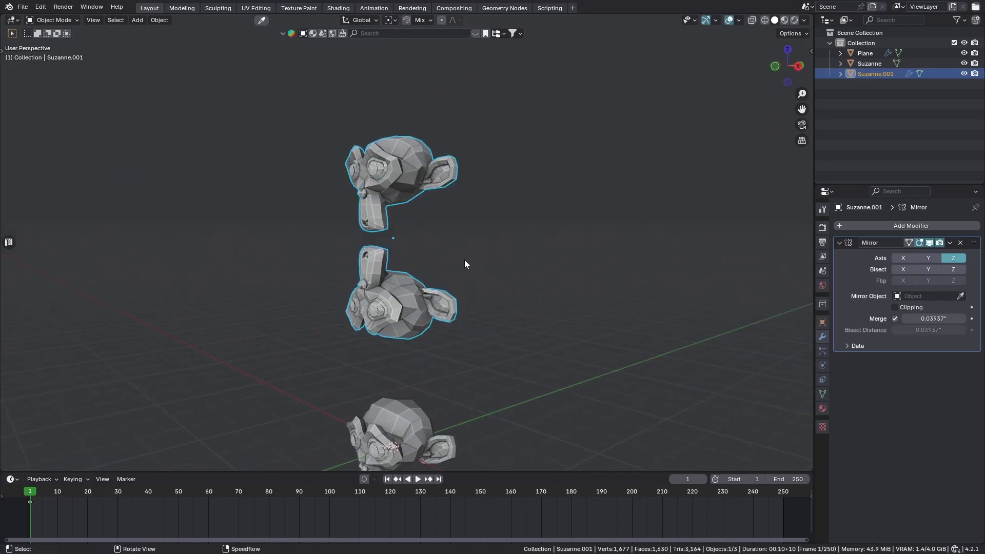
pyautogui.press('Tab')
pyautogui.press('r')
pyautogui.click(449, 345)
pyautogui.press('r')
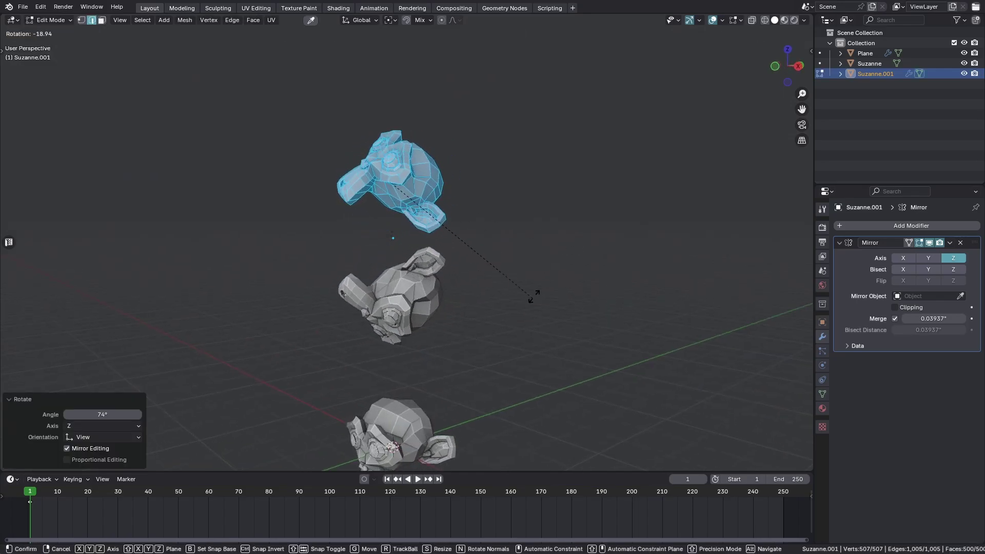
pyautogui.click(528, 292)
pyautogui.press('Tab')
pyautogui.moveTo(419, 232); pyautogui.dragTo(472, 146, button='middle')
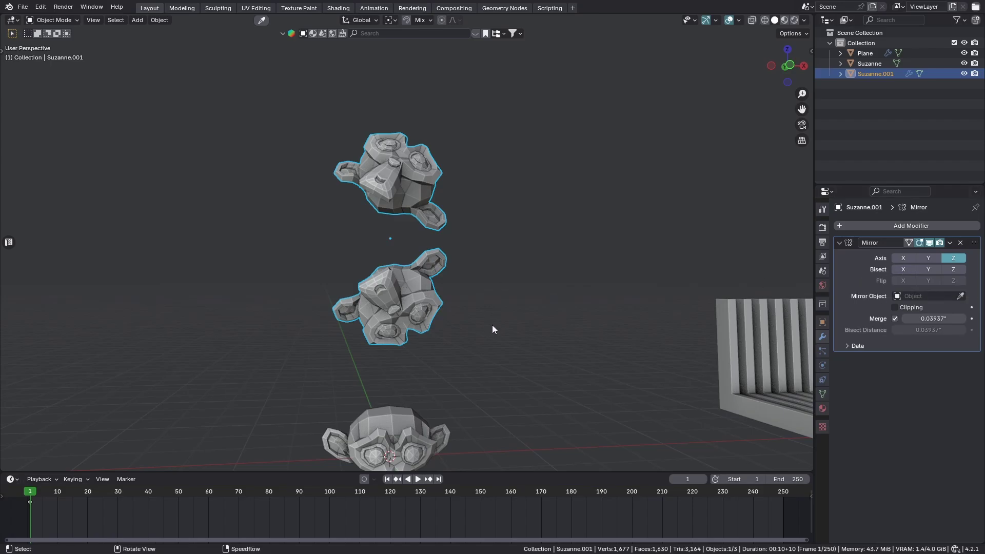
# - Undo the upper head's mesh rotations and upward move, and view it from the front in Object Mode
pyautogui.press('Escape')
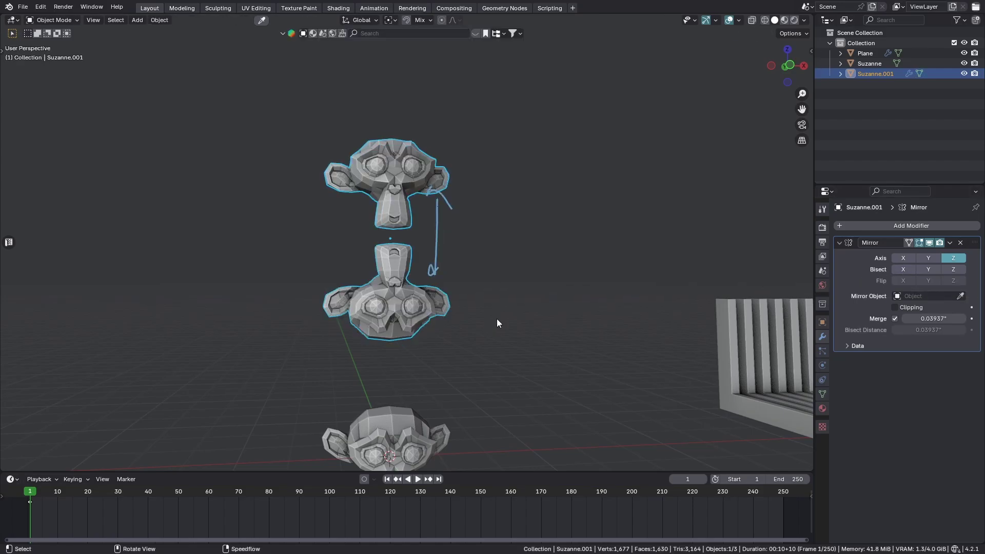
pyautogui.press('Tab')
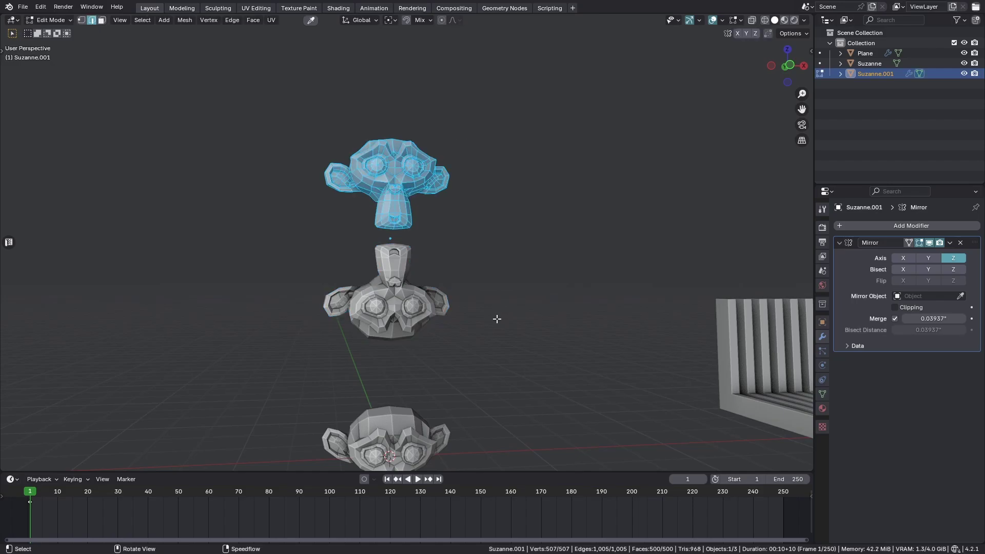
pyautogui.press('Tab')
pyautogui.scroll(2, 546, 333)
pyautogui.keyDown('shift'); pyautogui.moveTo(550, 346); pyautogui.dragTo(558, 364, button='middle'); pyautogui.keyUp('shift')
pyautogui.press('`')
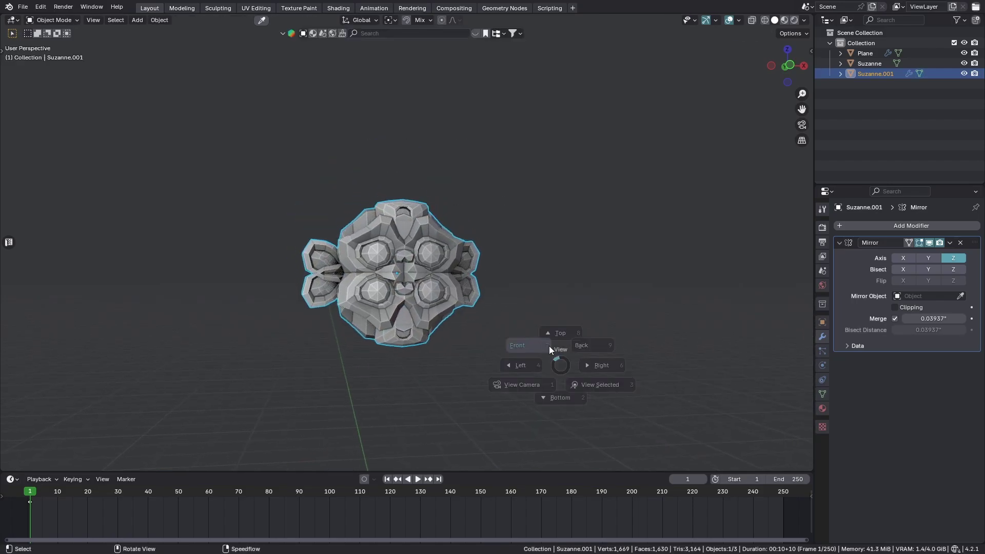
pyautogui.click(548, 346)
pyautogui.scroll(3, 444, 338)
pyautogui.keyDown('shift'); pyautogui.moveTo(443, 336); pyautogui.dragTo(443, 320, button='middle'); pyautogui.keyUp('shift')
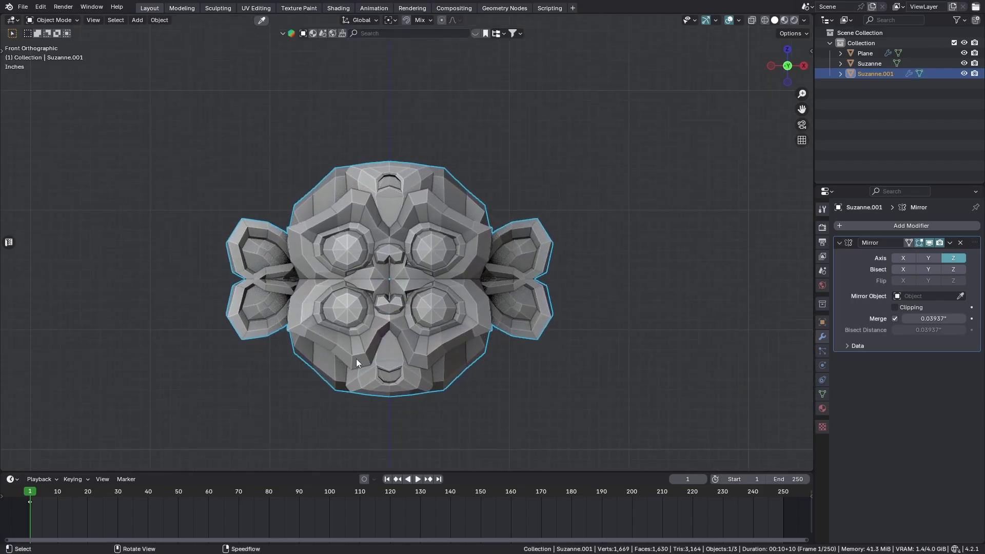
# - Check the original mesh in Edit Mode, mark its chin below the mirror plane with annotation strokes, and erase them
pyautogui.press('Tab')
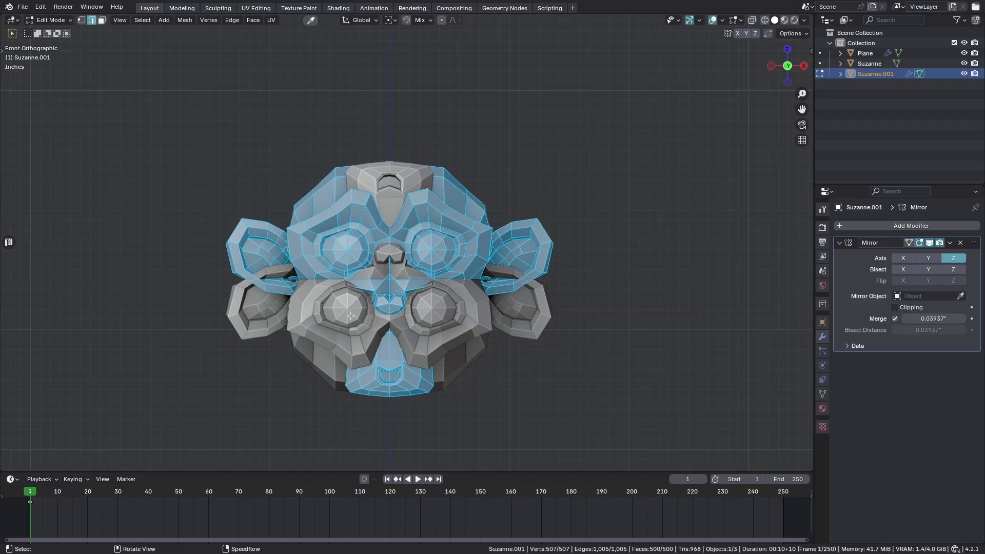
pyautogui.moveTo(345, 382); pyautogui.dragTo(424, 372)
pyautogui.moveTo(322, 265); pyautogui.dragTo(402, 428, button='right')
pyautogui.press('Tab')
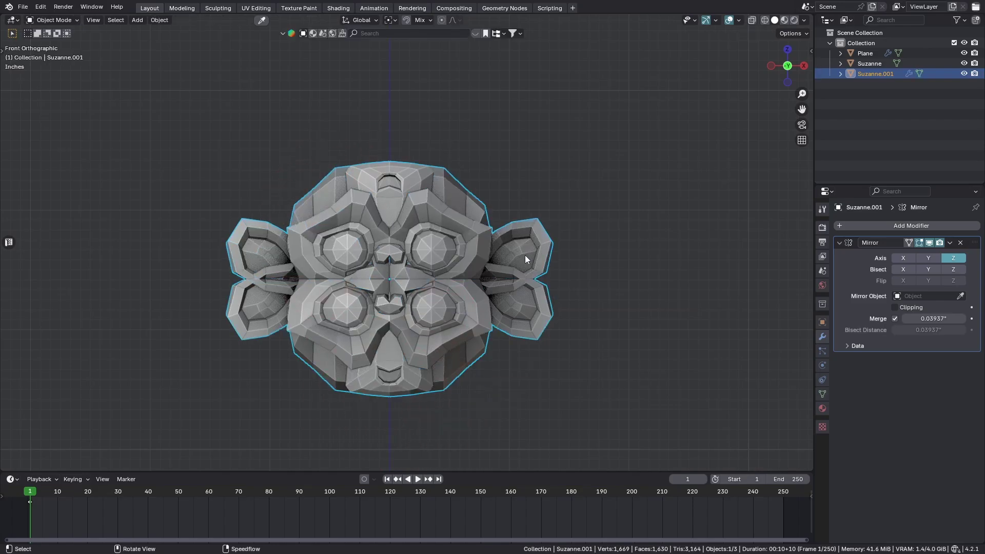
# - Enable Bisect on Z in the Mirror modifier and compare the result with the original mesh in Edit Mode
pyautogui.click(953, 269)
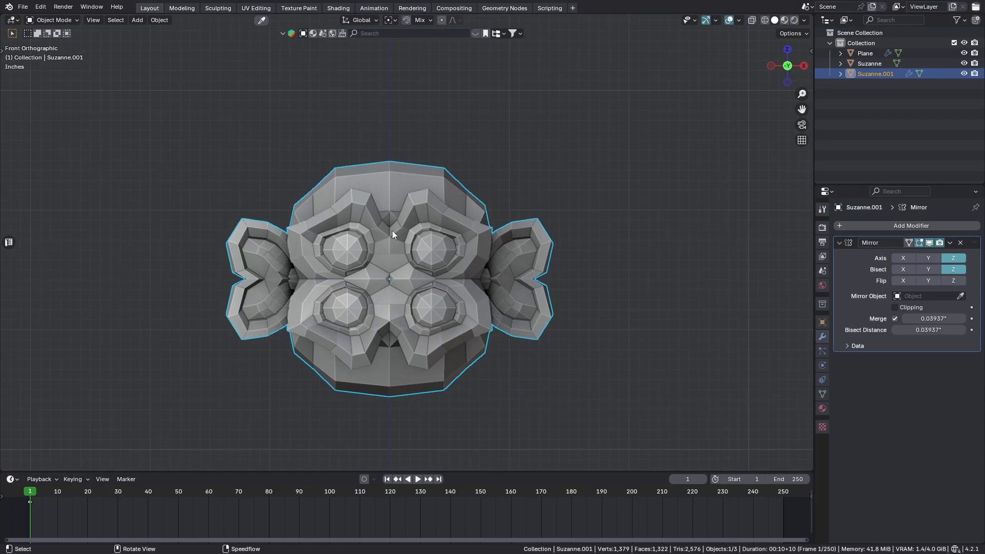
pyautogui.press('Tab')
pyautogui.press('Tab')
# - Outline the half above the mirror plane, hatch the lower half, add a downward annotation arrow, and erase all strokes
pyautogui.moveTo(225, 275)
pyautogui.mouseDown()
pyautogui.moveTo(589, 268)
pyautogui.moveTo(275, 139)
pyautogui.moveTo(195, 255)
pyautogui.mouseUp()
pyautogui.moveTo(241, 287); pyautogui.dragTo(172, 395)
pyautogui.moveTo(264, 295); pyautogui.dragTo(207, 410)
pyautogui.moveTo(341, 331); pyautogui.dragTo(281, 423)
pyautogui.moveTo(418, 336); pyautogui.dragTo(354, 424)
pyautogui.moveTo(517, 339); pyautogui.dragTo(476, 402)
pyautogui.moveTo(165, 212); pyautogui.dragTo(138, 353)
pyautogui.moveTo(147, 312); pyautogui.dragTo(116, 356)
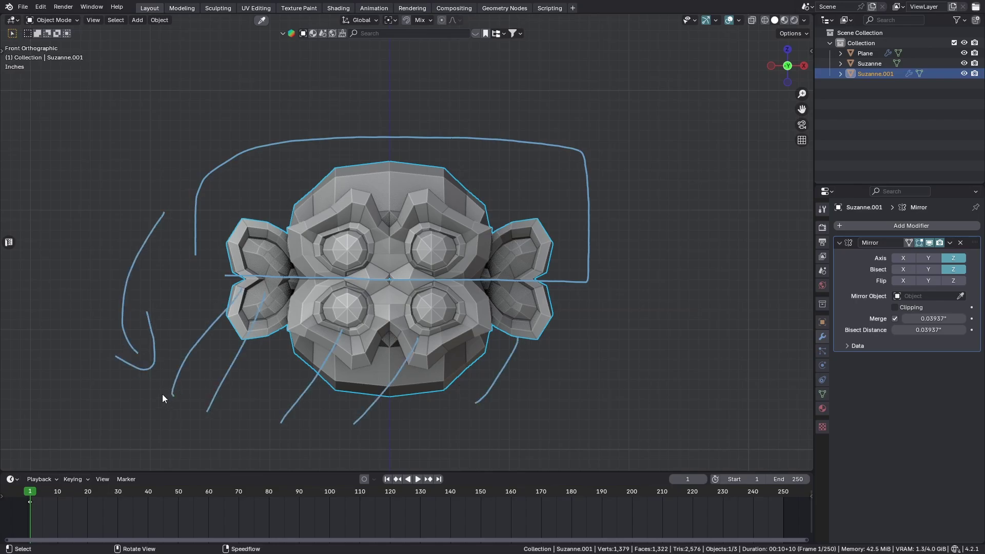
pyautogui.moveTo(162, 394)
pyautogui.keyDown('ctrl'); pyautogui.mouseDown()
pyautogui.moveTo(253, 359)
pyautogui.moveTo(501, 379)
pyautogui.moveTo(149, 374)
pyautogui.moveTo(501, 165)
pyautogui.mouseUp(); pyautogui.keyUp('ctrl')
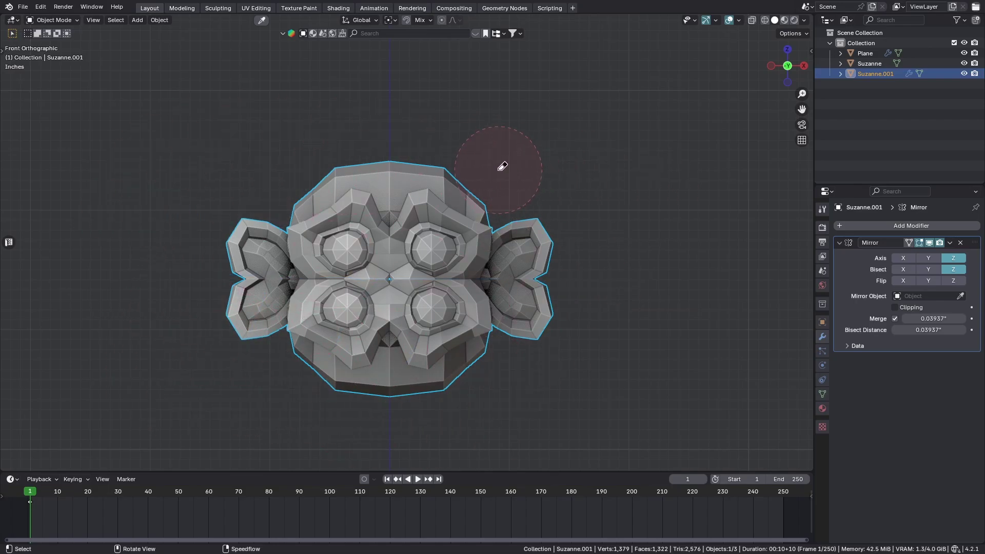
# - Outline the lower half with an annotation, enable Flip on Z in the Mirror modifier, and erase the outline
pyautogui.moveTo(228, 278)
pyautogui.mouseDown()
pyautogui.moveTo(554, 277)
pyautogui.moveTo(553, 142)
pyautogui.moveTo(177, 210)
pyautogui.moveTo(233, 275)
pyautogui.moveTo(176, 211)
pyautogui.moveTo(549, 180)
pyautogui.moveTo(250, 285)
pyautogui.moveTo(638, 334)
pyautogui.moveTo(220, 330)
pyautogui.moveTo(218, 285)
pyautogui.mouseUp()
pyautogui.click(943, 280)
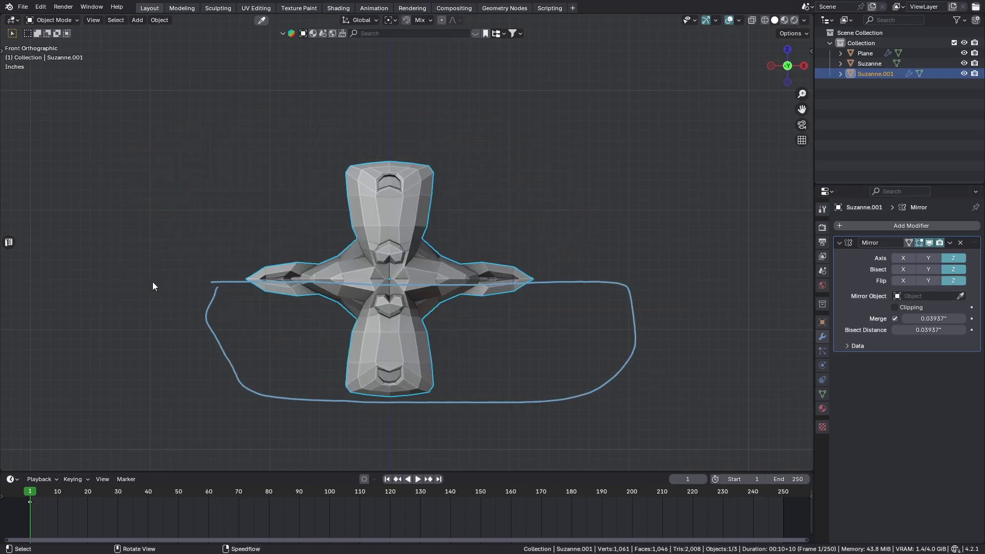
pyautogui.moveTo(152, 286)
pyautogui.keyDown('ctrl'); pyautogui.mouseDown()
pyautogui.moveTo(643, 340)
pyautogui.moveTo(256, 352)
pyautogui.mouseUp(); pyautogui.keyUp('ctrl')
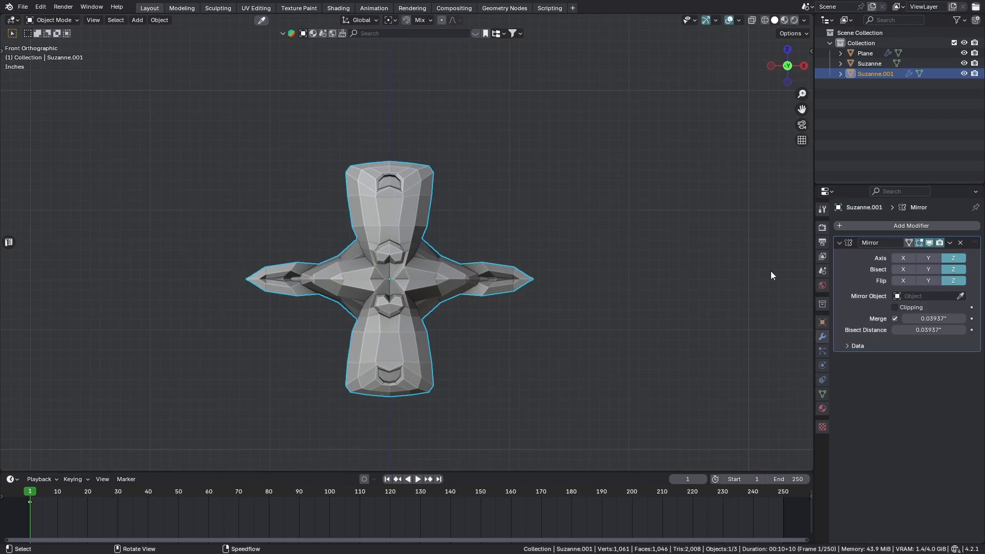
# - Turn off Bisect on Z and change the Mirror modifier's axis from Z to X
pyautogui.click(961, 271)
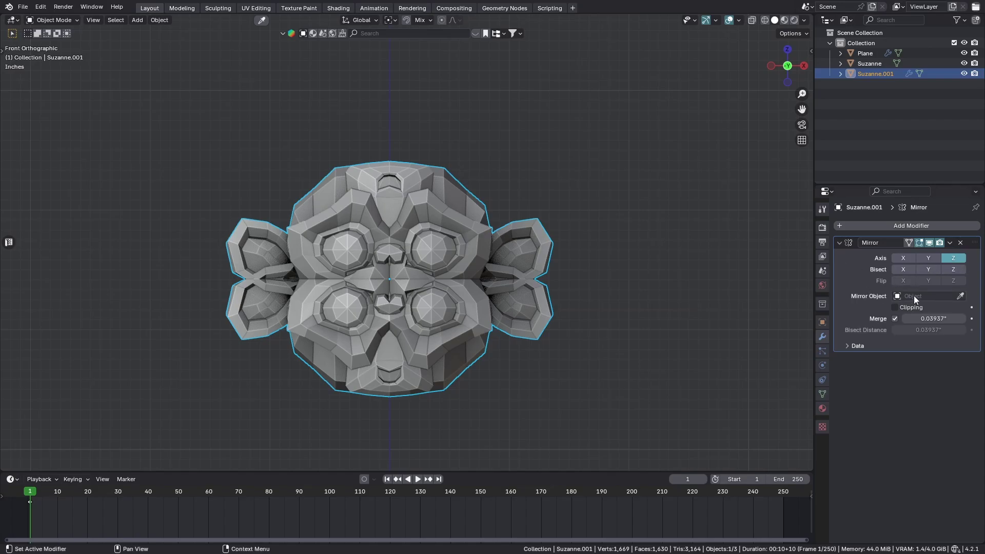
pyautogui.click(953, 258)
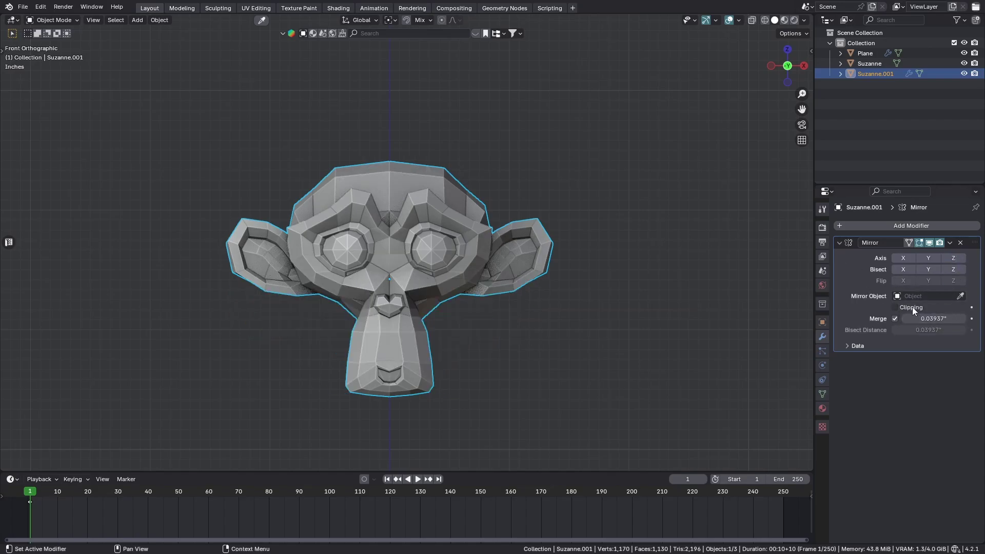
pyautogui.click(903, 257)
# - Add a Plain Axes empty and move it beside the upper head, to about X 16.4" and Z 61.5"
pyautogui.scroll(-2, 442, 284)
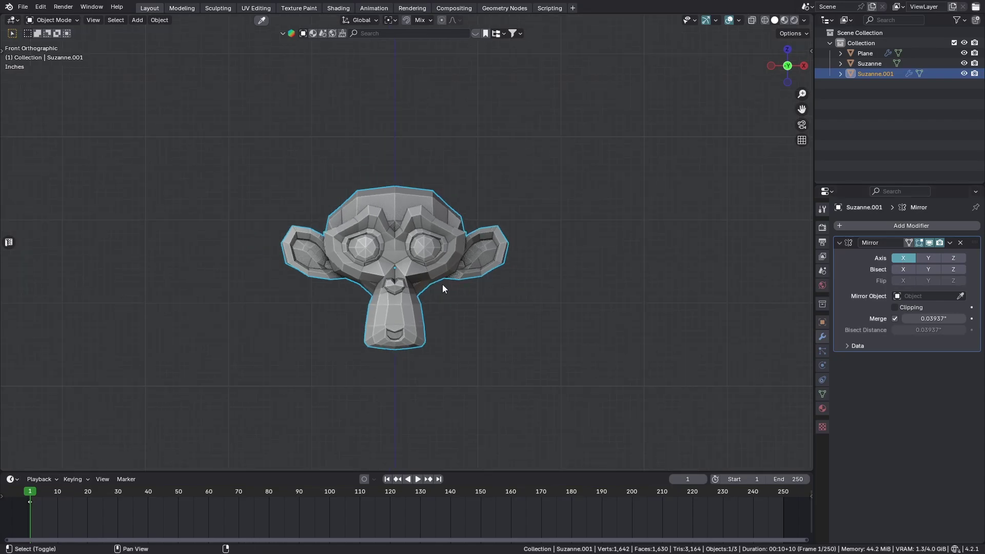
pyautogui.hotkey('shift', 'a')
pyautogui.moveTo(399, 382)
pyautogui.click(477, 380)
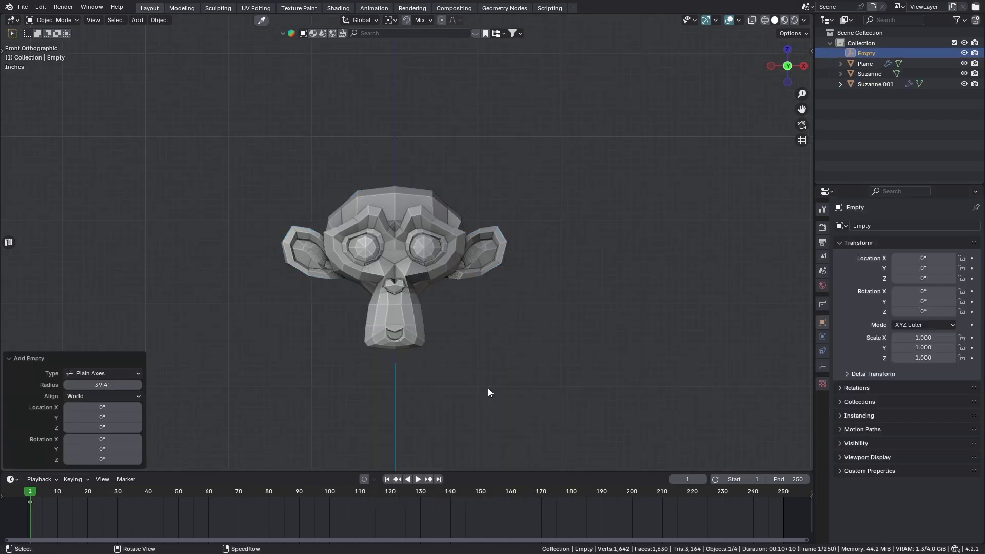
pyautogui.press('g')
pyautogui.click(616, 454)
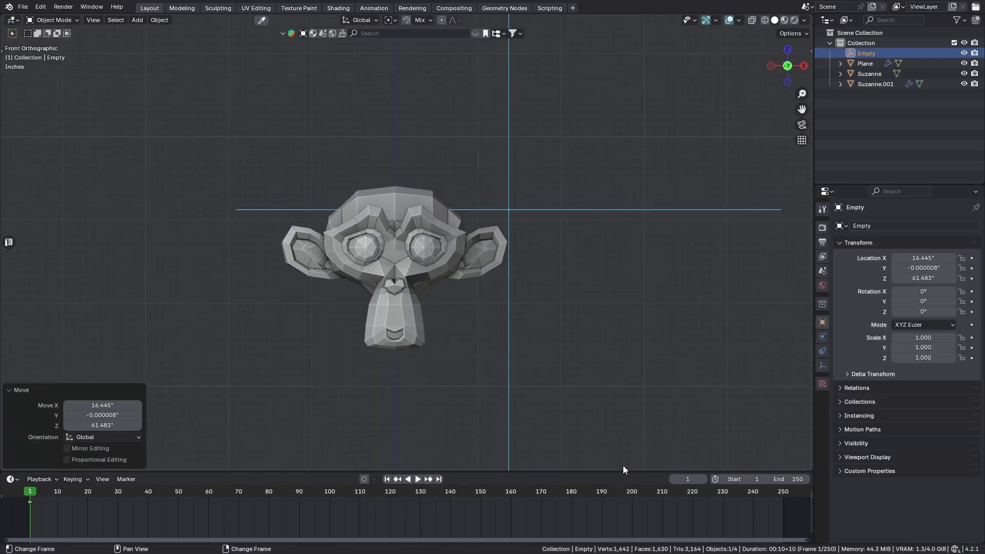
# - Set the empty as the Mirror Object of the upper head's Mirror modifier
pyautogui.click(488, 248)
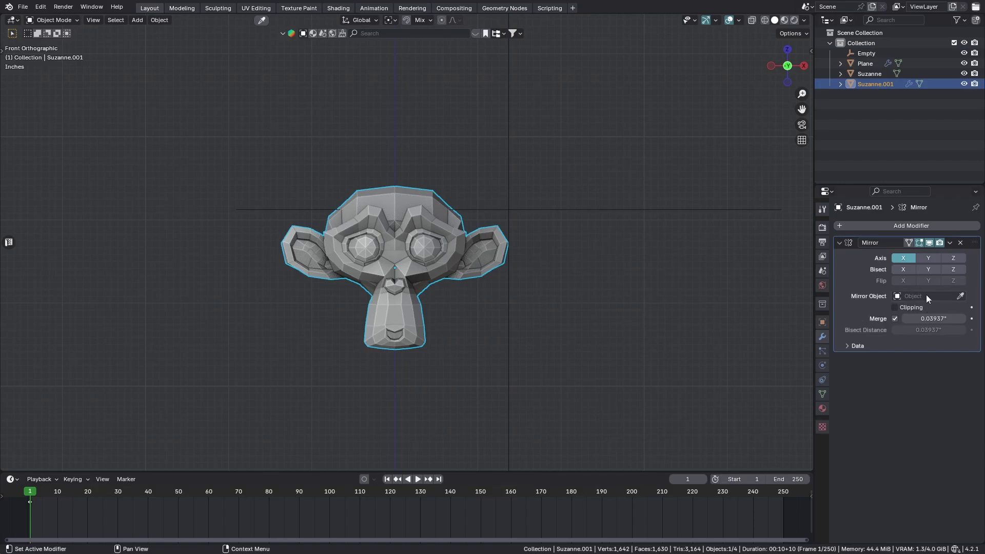
pyautogui.click(961, 296)
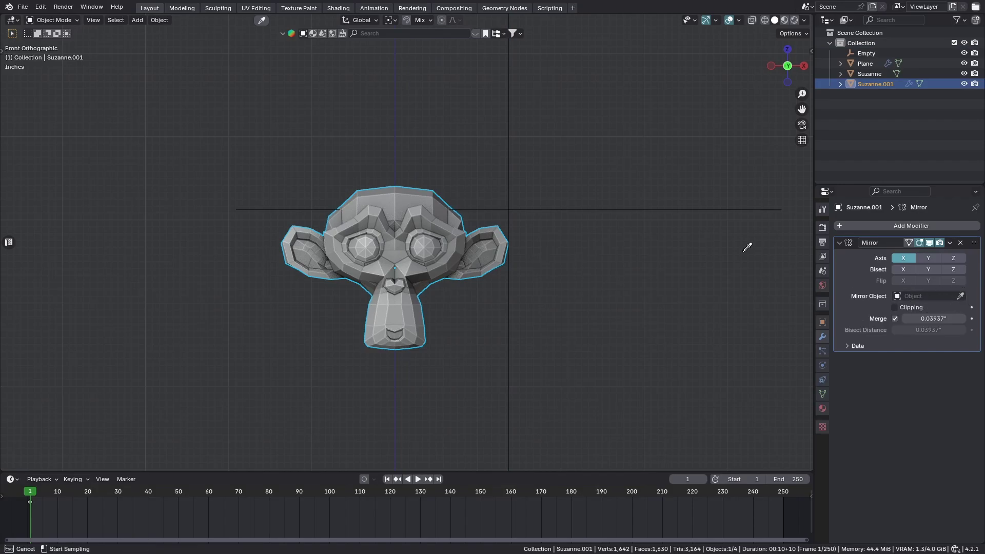
pyautogui.click(550, 201)
# - Move the empty about 7" along X, away from the upper head, and inspect the mirrored copy
pyautogui.click(535, 224)
pyautogui.press('g')
pyautogui.press('x')
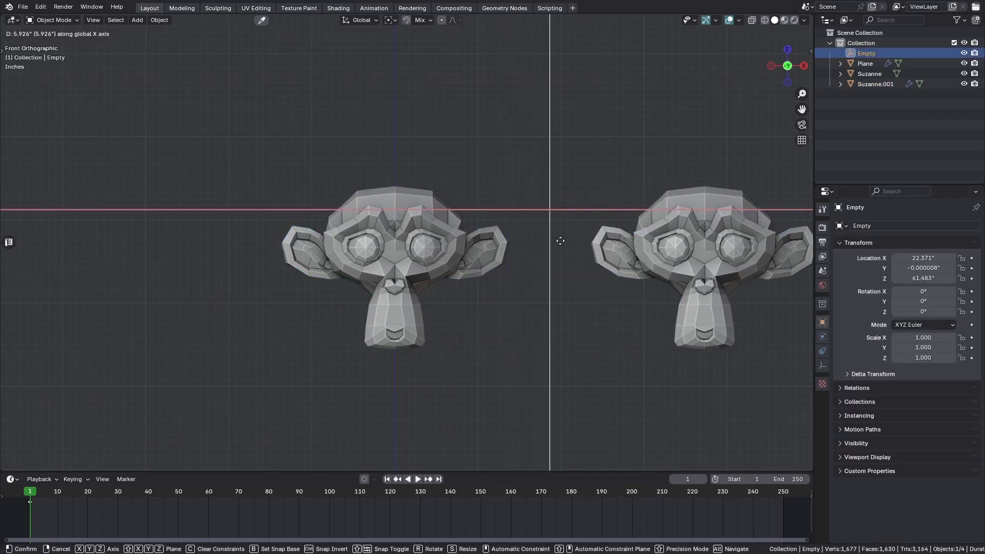
pyautogui.click(559, 241)
pyautogui.moveTo(559, 241); pyautogui.dragTo(553, 278, button='middle')
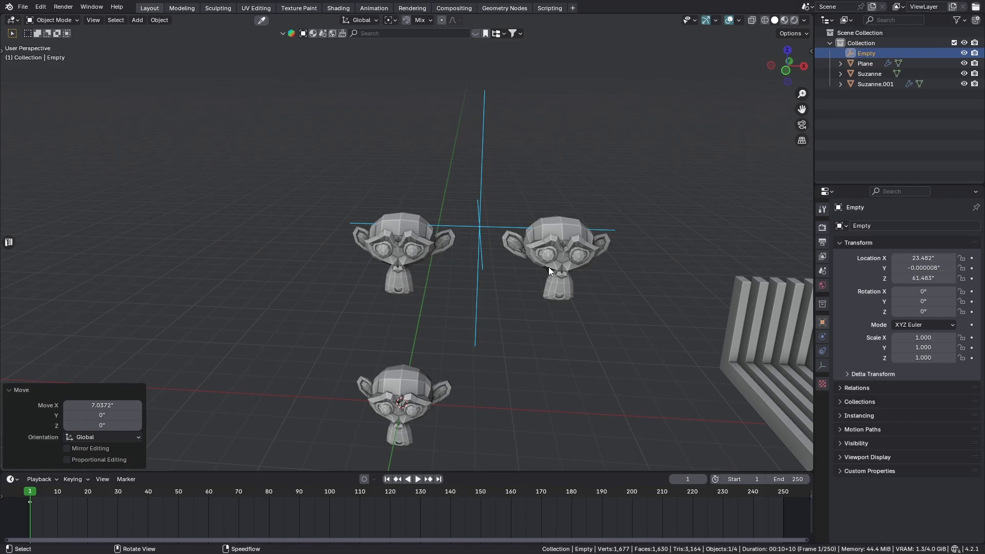
# - In front view, sketch a large frame with a small box and dashed centre line as annotations, and erase them
pyautogui.press('KP_1')
pyautogui.moveTo(383, 274)
pyautogui.mouseDown()
pyautogui.moveTo(374, 131)
pyautogui.moveTo(581, 287)
pyautogui.mouseUp()
pyautogui.moveTo(374, 281); pyautogui.dragTo(607, 297)
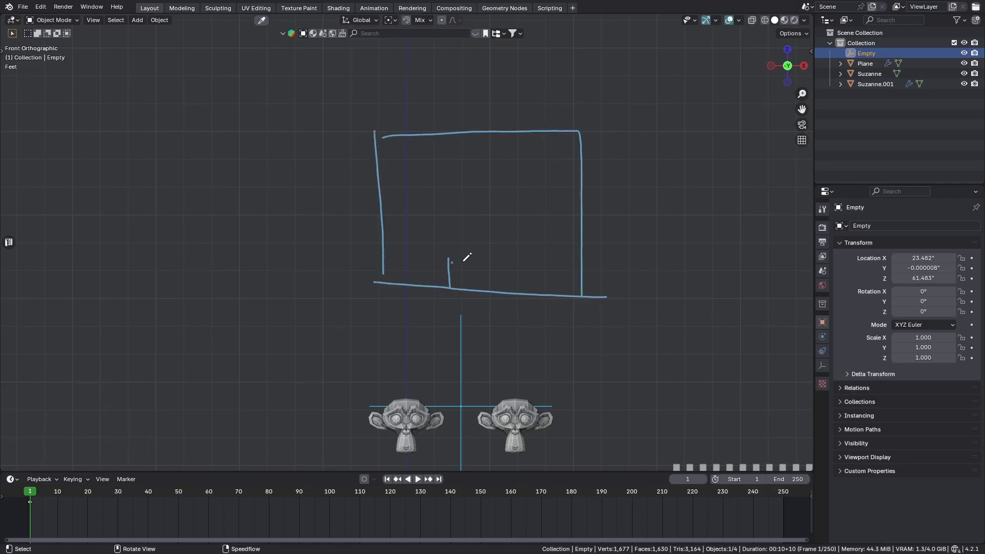
pyautogui.moveTo(452, 262); pyautogui.dragTo(520, 278)
pyautogui.moveTo(384, 268); pyautogui.dragTo(592, 291)
pyautogui.moveTo(449, 261); pyautogui.dragTo(516, 264)
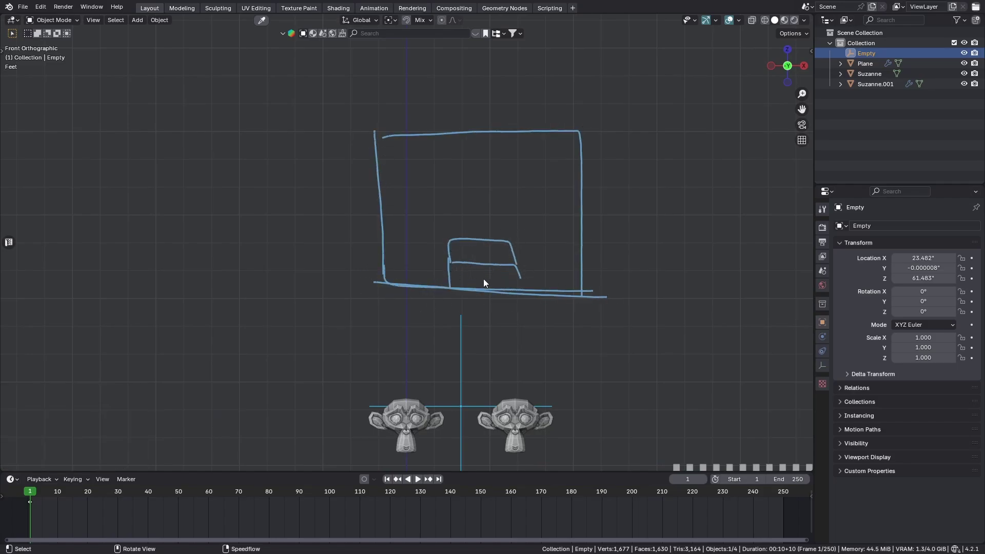
pyautogui.moveTo(474, 180); pyautogui.dragTo(479, 230)
pyautogui.moveTo(446, 130)
pyautogui.mouseDown()
pyautogui.moveTo(380, 183)
pyautogui.moveTo(433, 275)
pyautogui.moveTo(481, 199)
pyautogui.mouseUp()
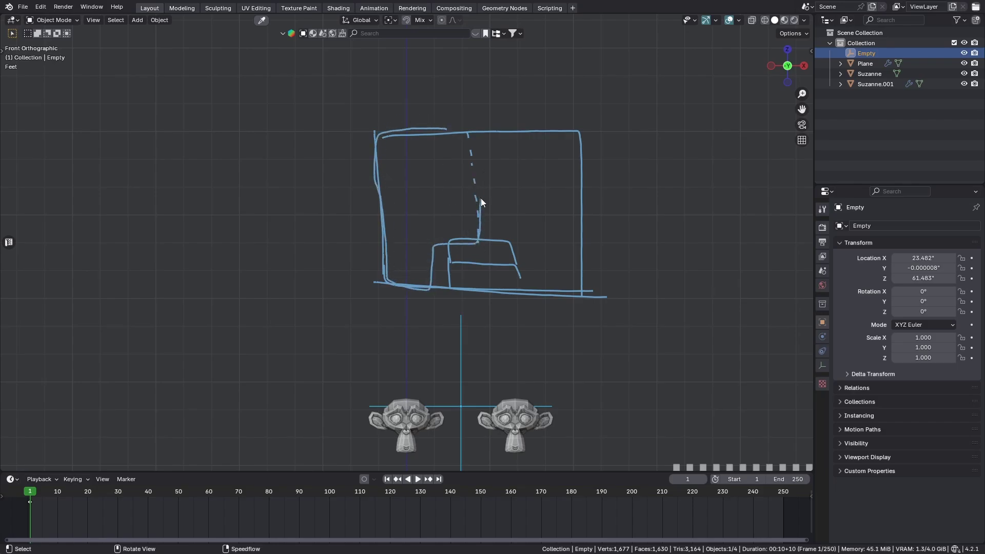
pyautogui.moveTo(515, 236)
pyautogui.mouseDown()
pyautogui.moveTo(448, 294)
pyautogui.moveTo(450, 241)
pyautogui.mouseUp()
pyautogui.moveTo(477, 128)
pyautogui.mouseDown()
pyautogui.moveTo(583, 161)
pyautogui.moveTo(570, 296)
pyautogui.moveTo(521, 242)
pyautogui.moveTo(484, 237)
pyautogui.mouseUp()
pyautogui.moveTo(575, 242)
pyautogui.mouseDown(button='right')
pyautogui.moveTo(285, 275)
pyautogui.moveTo(632, 127)
pyautogui.mouseUp(button='right')
# - Move the empty farther along X to about 42.8", widening the gap between the two heads
pyautogui.moveTo(633, 128)
pyautogui.mouseDown(button='middle')
pyautogui.moveTo(427, 271)
pyautogui.moveTo(549, 334)
pyautogui.moveTo(537, 338)
pyautogui.mouseUp(button='middle')
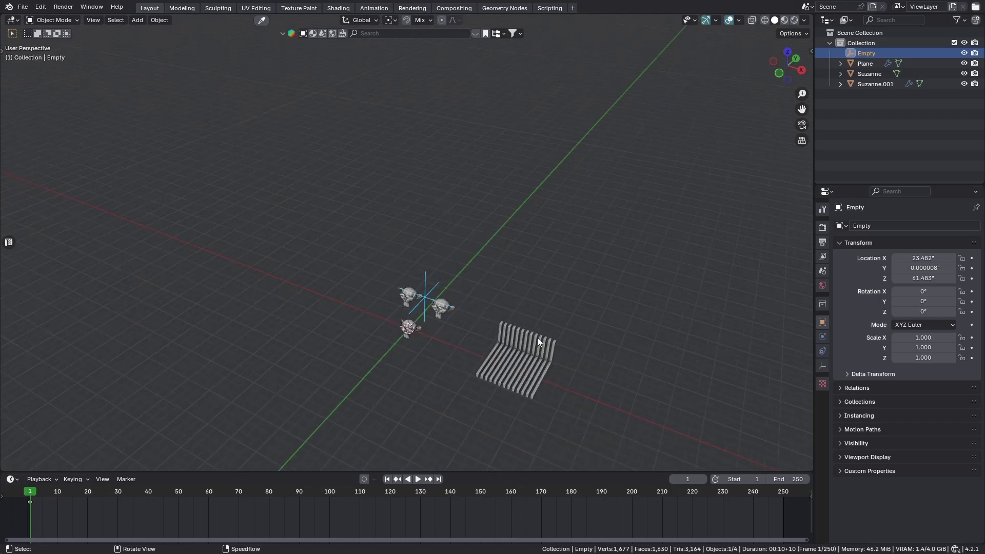
pyautogui.press('KP_Decimal')
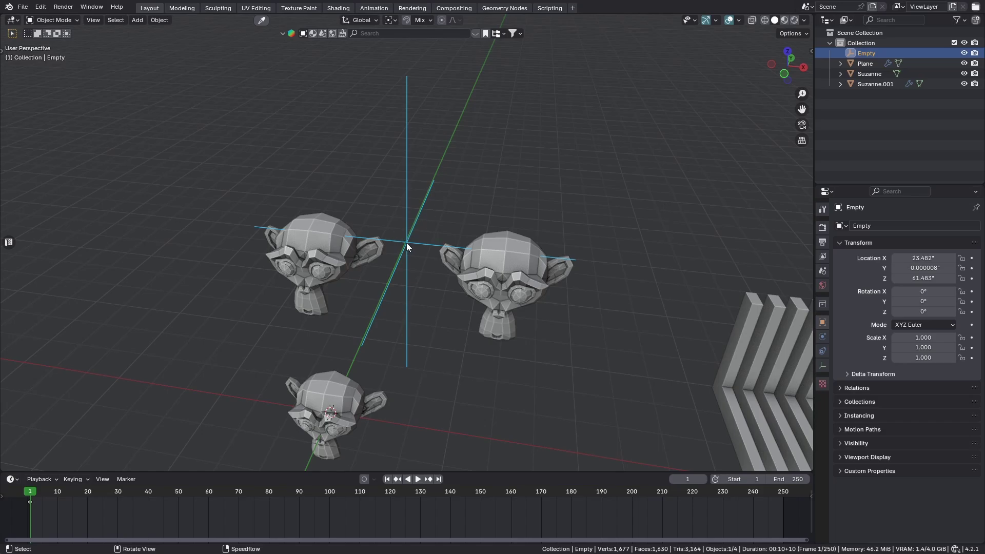
pyautogui.press('g')
pyautogui.press('x')
pyautogui.click(423, 254)
# - Select the upper head, mark it and its mirrored copy with annotation strokes, and erase the strokes
pyautogui.moveTo(331, 152)
pyautogui.mouseDown()
pyautogui.moveTo(311, 186)
pyautogui.moveTo(341, 193)
pyautogui.mouseUp()
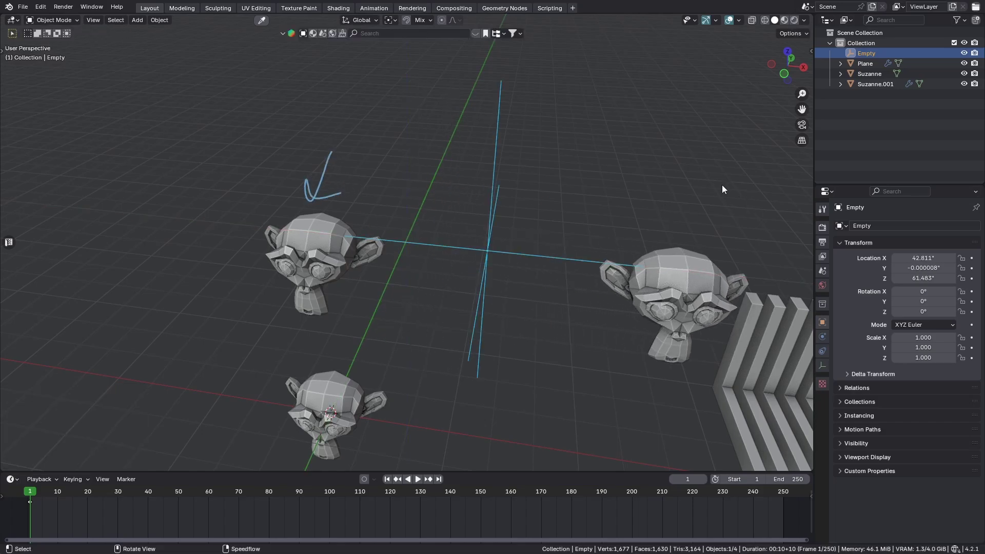
pyautogui.moveTo(714, 206); pyautogui.dragTo(682, 237)
pyautogui.moveTo(703, 213)
pyautogui.mouseDown(button='right')
pyautogui.moveTo(659, 224)
pyautogui.moveTo(272, 221)
pyautogui.mouseUp(button='right')
pyautogui.click(346, 249)
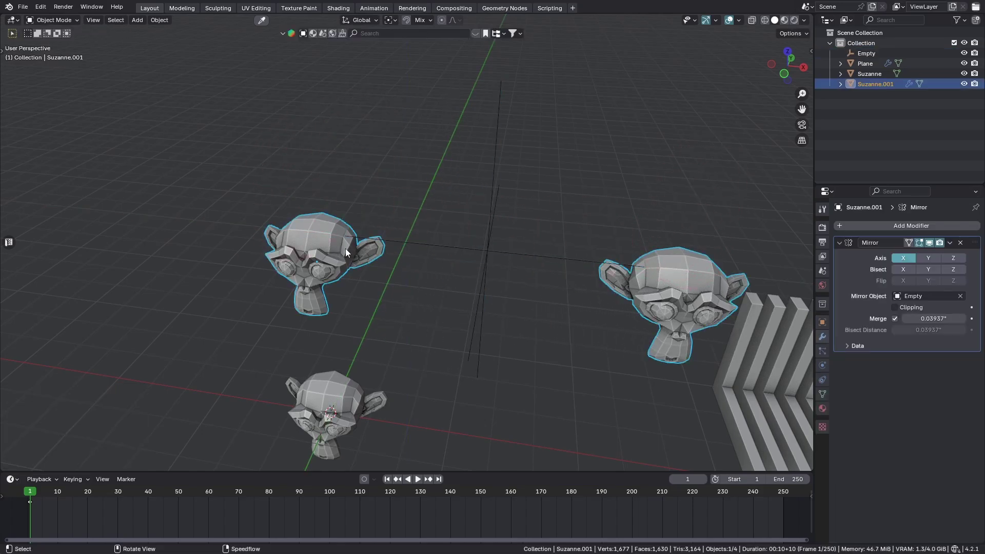
pyautogui.moveTo(332, 121); pyautogui.dragTo(295, 218)
pyautogui.moveTo(666, 111); pyautogui.dragTo(687, 237)
pyautogui.moveTo(689, 230)
pyautogui.mouseDown(button='right')
pyautogui.moveTo(704, 250)
pyautogui.moveTo(352, 99)
pyautogui.mouseUp(button='right')
# - Delete the empty between the upper head and its mirrored copy
pyautogui.scroll(-3, 337, 233)
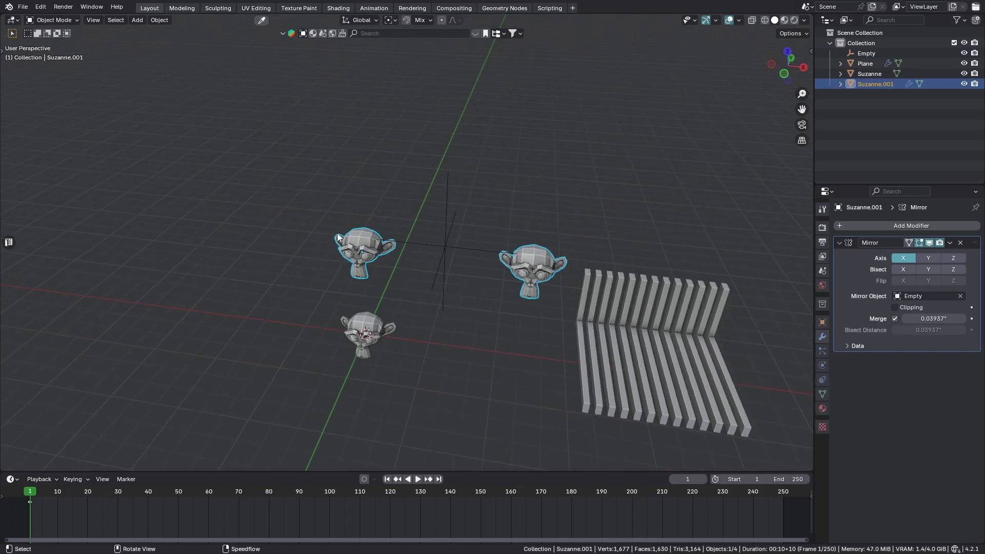
pyautogui.moveTo(337, 232); pyautogui.dragTo(411, 252, button='middle')
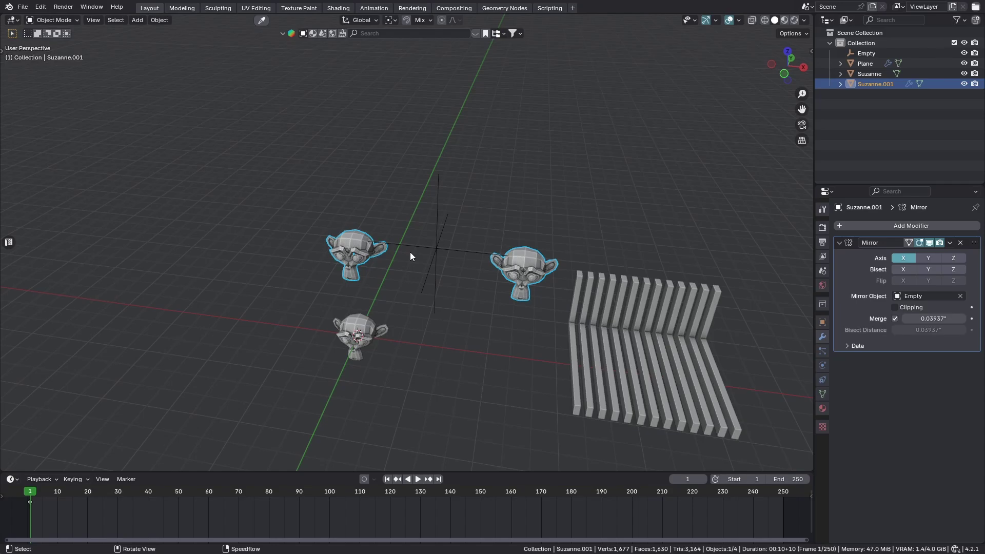
pyautogui.scroll(-1, 410, 256)
pyautogui.click(441, 254)
pyautogui.press('Delete')
# - Remove the Mirror modifier from the upper head
pyautogui.click(359, 244)
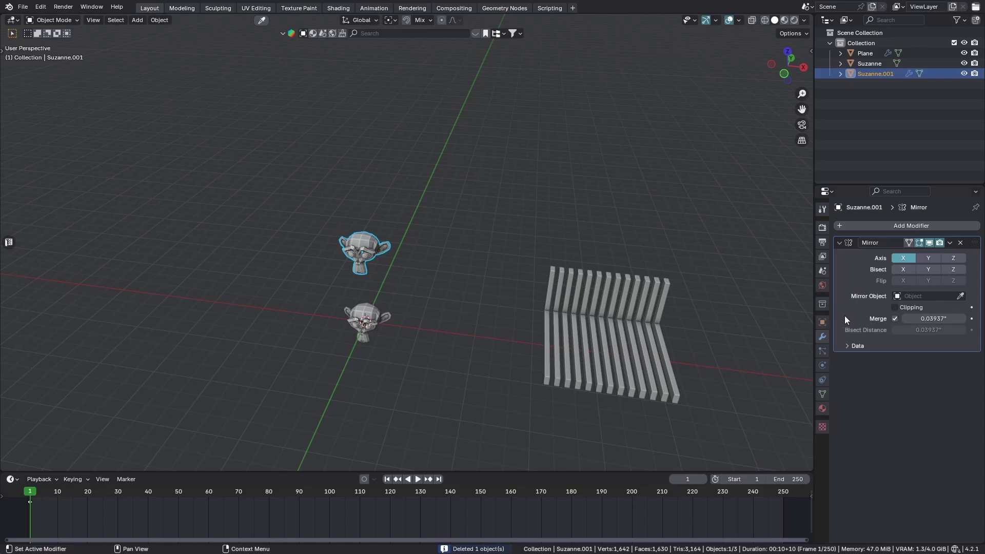
pyautogui.press('Delete')
pyautogui.scroll(2, 506, 308)
pyautogui.keyDown('shift'); pyautogui.moveTo(506, 308); pyautogui.dragTo(441, 230, button='middle'); pyautogui.keyUp('shift')
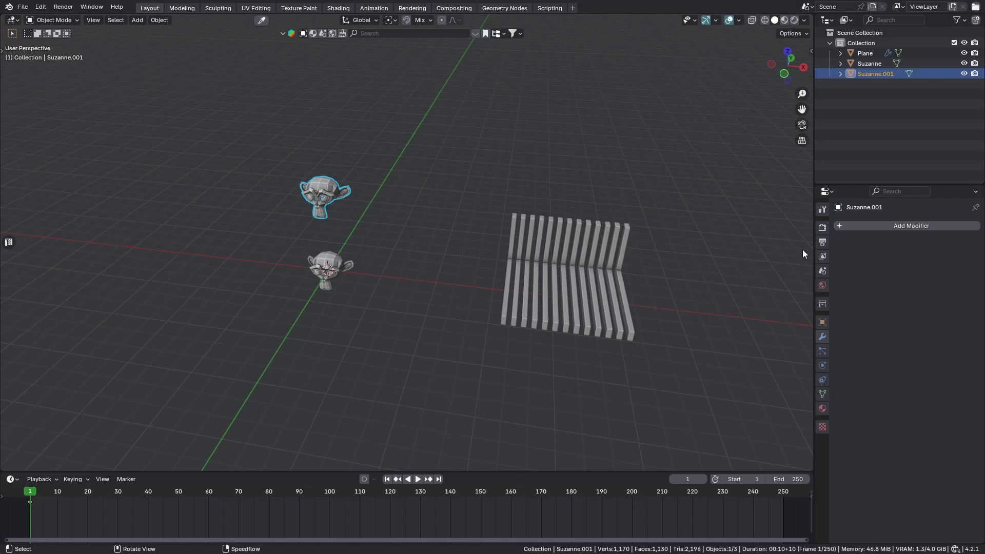
pyautogui.rightClick(541, 161)
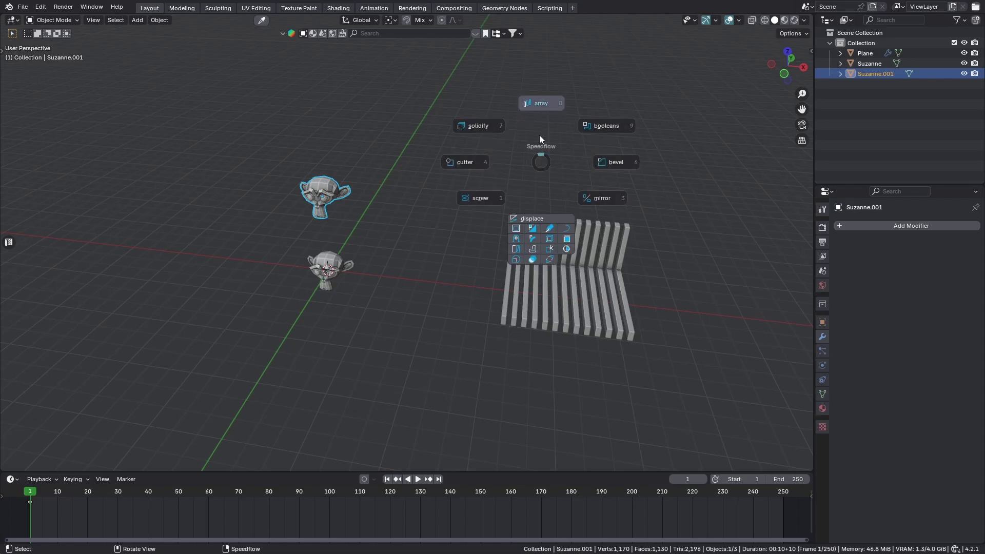
pyautogui.press('Escape')
# - Delete the lower monkey head at the world origin
pyautogui.moveTo(561, 178); pyautogui.dragTo(375, 336, button='middle')
pyautogui.click(373, 348)
pyautogui.press('x')
pyautogui.click(372, 348)
# - Add a 24" cube at the world origin, below the remaining monkey head
pyautogui.scroll(4, 383, 342)
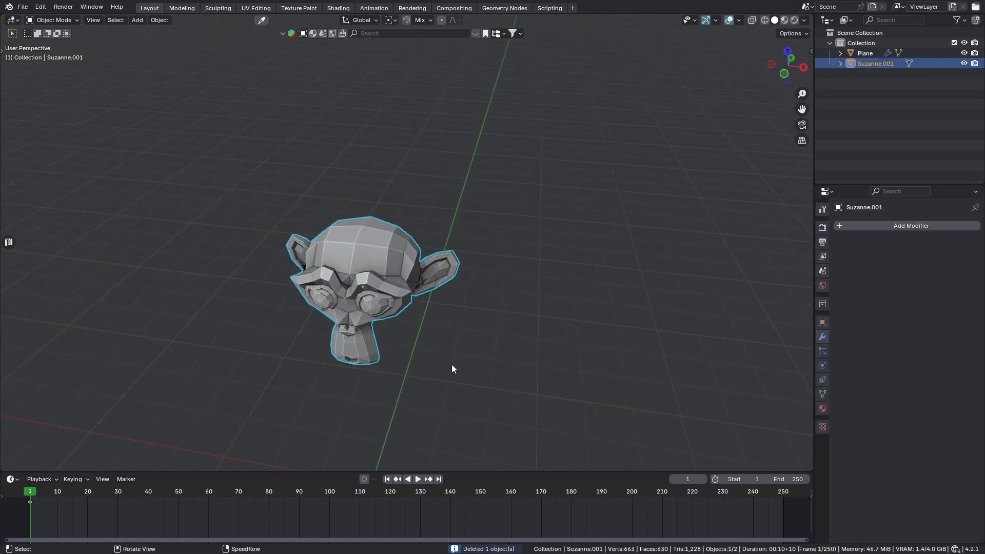
pyautogui.moveTo(451, 364); pyautogui.dragTo(442, 294, button='middle')
pyautogui.scroll(4, 442, 294)
pyautogui.hotkey('shift', 'a')
pyautogui.moveTo(421, 258)
pyautogui.moveTo(401, 159)
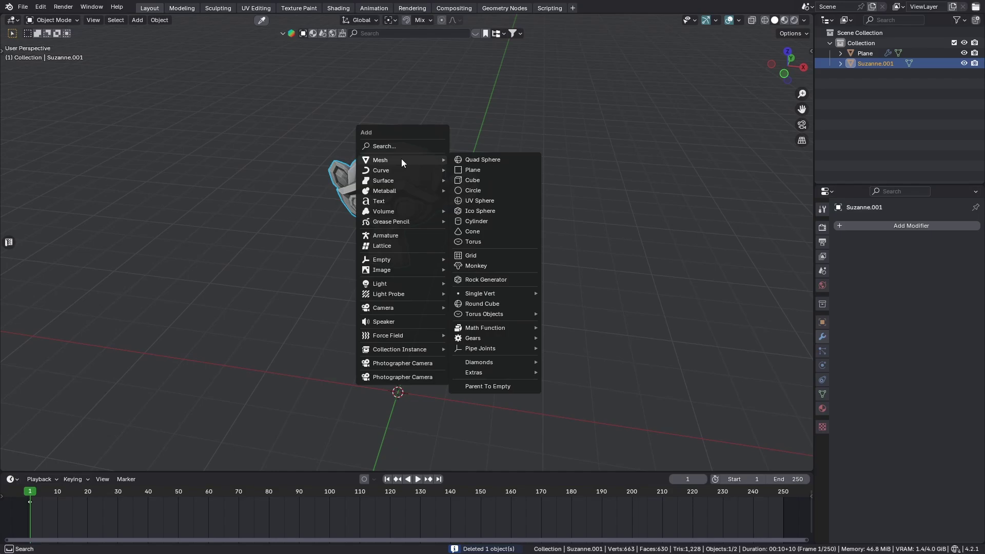
pyautogui.click(477, 179)
# - Move the new cube up about 14.5" along the global Z axis
pyautogui.scroll(-5, 453, 325)
pyautogui.press('g')
pyautogui.press('z')
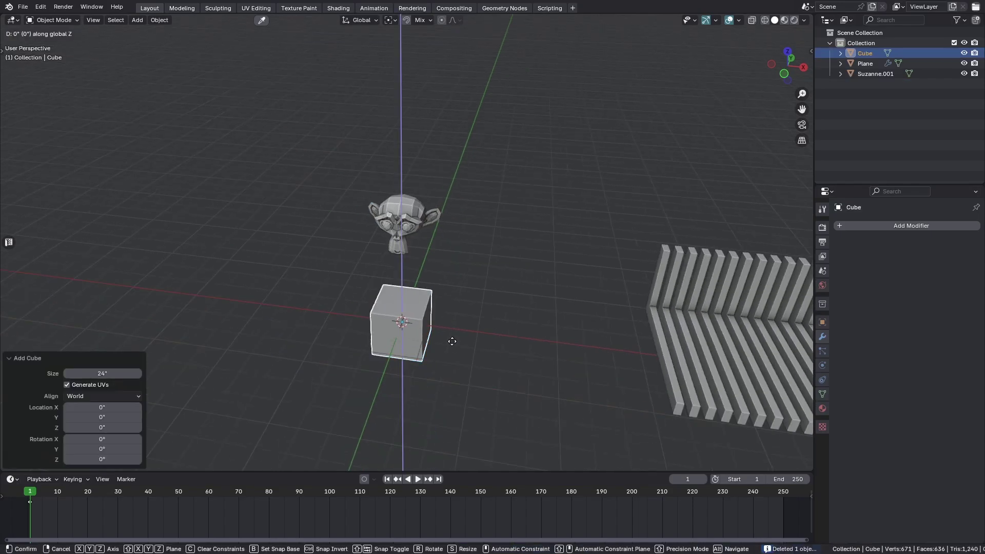
pyautogui.click(401, 317)
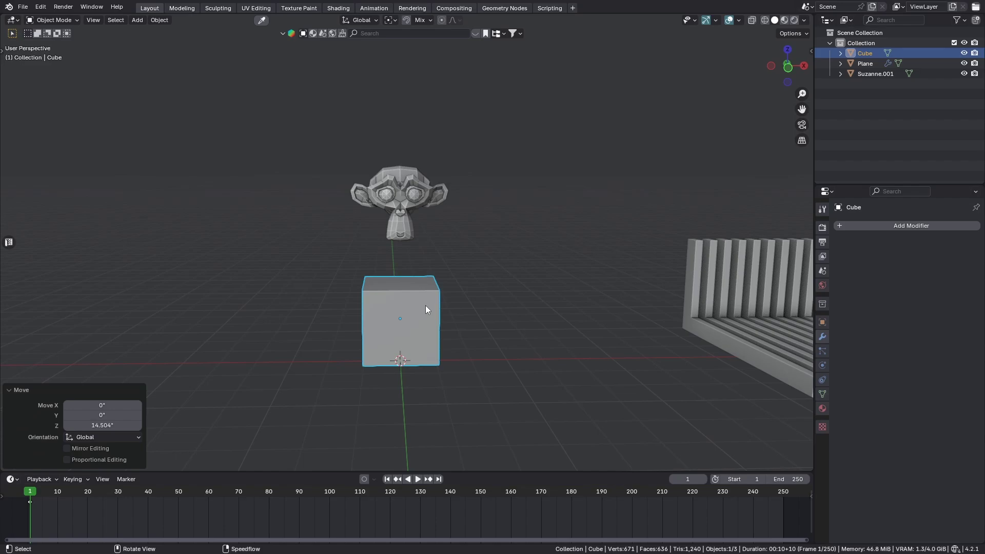
pyautogui.scroll(2, 425, 306)
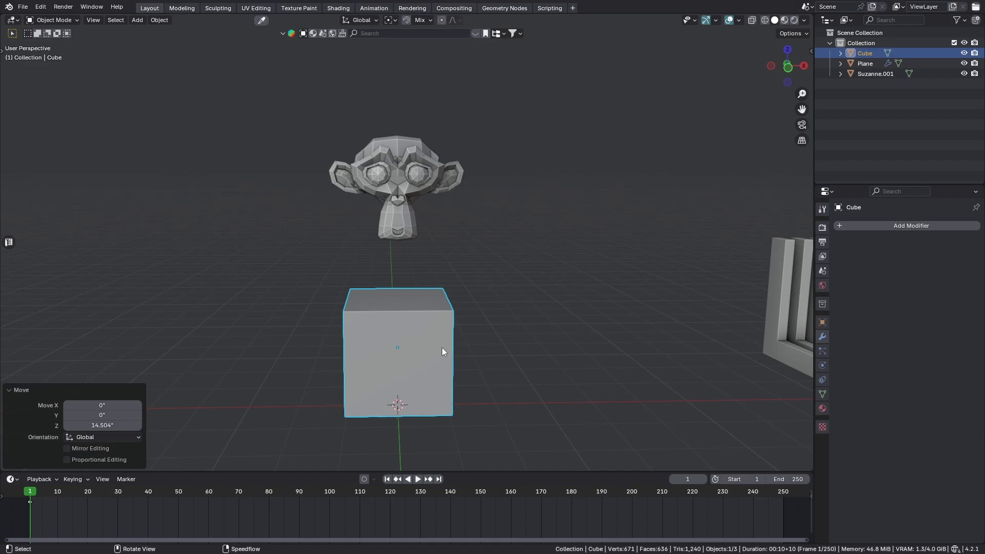
# - Try deleting the cube's top face in Edit Mode, undo the deletion and return to Object Mode
pyautogui.hotkey('ctrl', 'Tab')
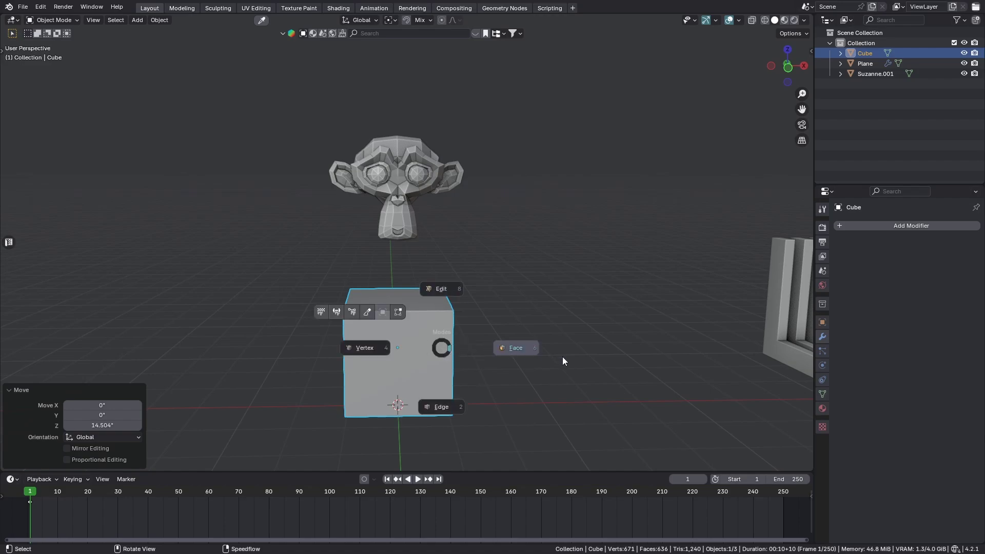
pyautogui.click(562, 356)
pyautogui.press('x')
pyautogui.click(680, 170)
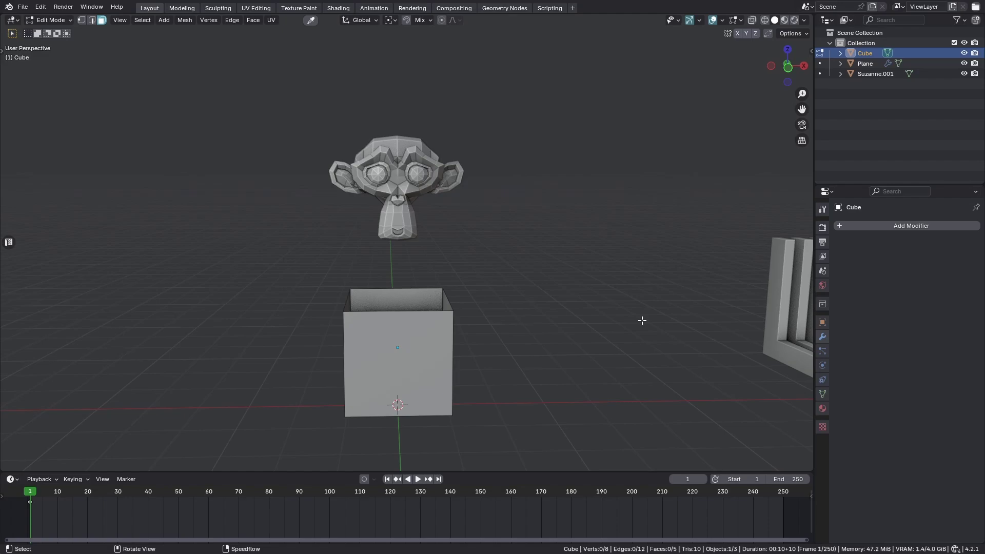
pyautogui.hotkey('ctrl', 'z')
pyautogui.press('Tab')
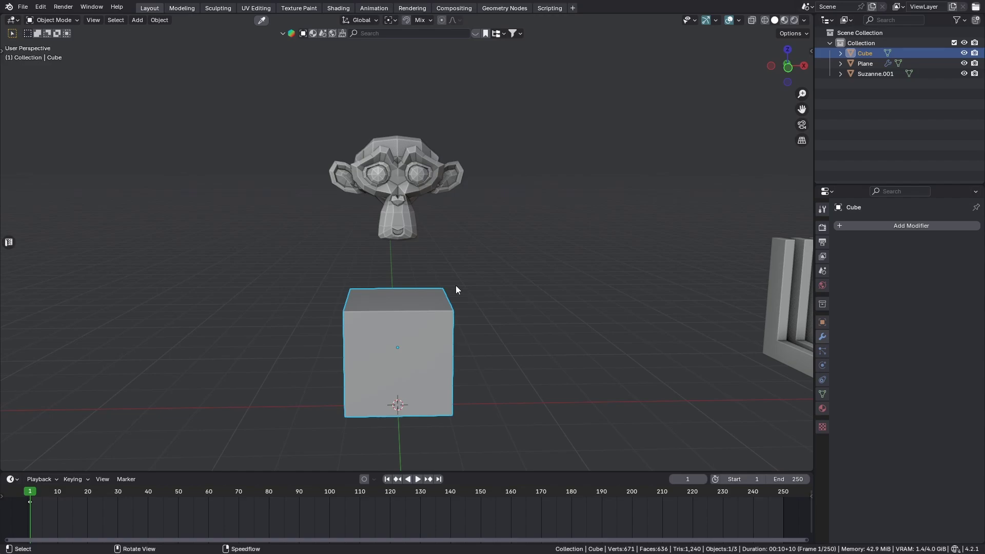
# - Add a Boolean modifier to the cube
pyautogui.moveTo(448, 273); pyautogui.dragTo(387, 329, button='middle')
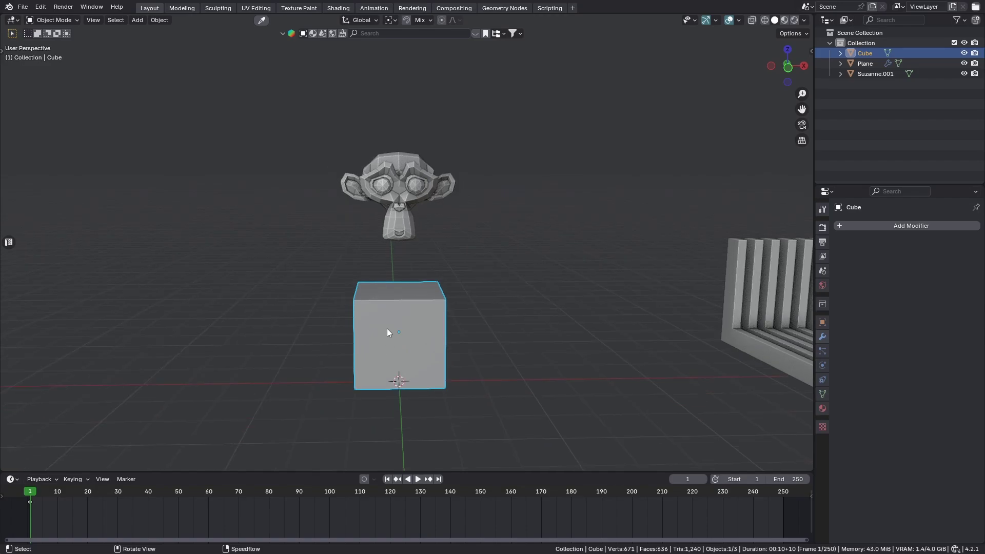
pyautogui.click(863, 227)
pyautogui.moveTo(863, 226)
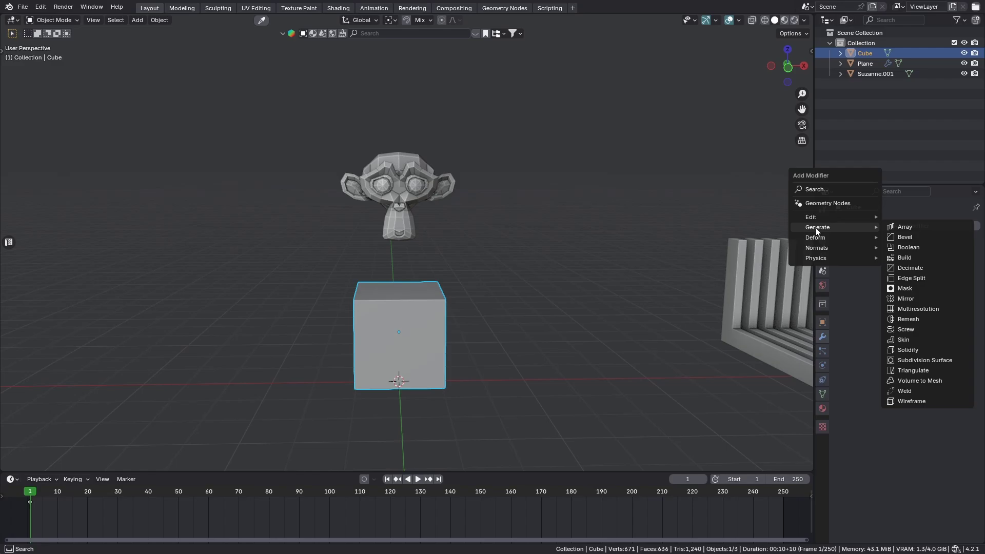
pyautogui.click(908, 247)
pyautogui.scroll(1, 586, 329)
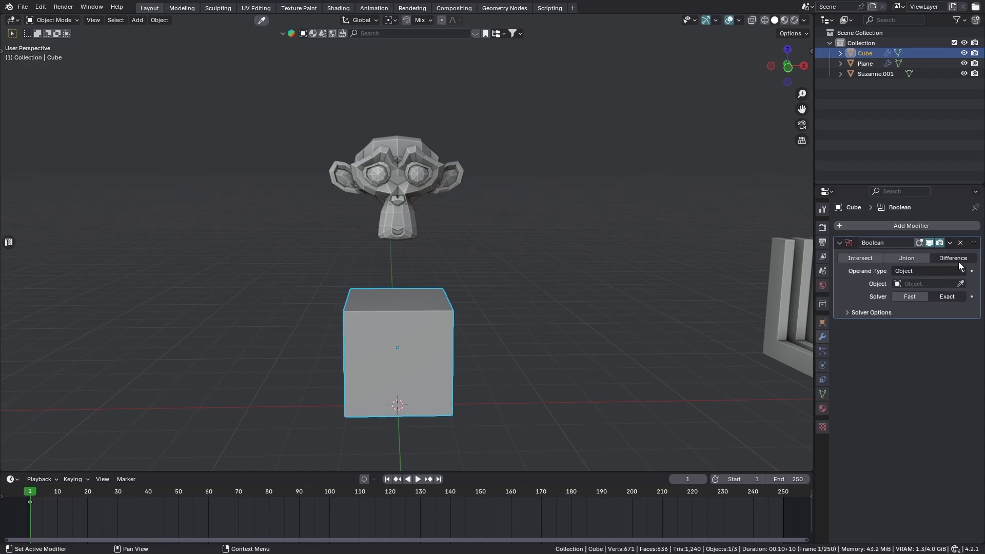
# - Assign the monkey head as the cutting object of the cube's Boolean modifier and set the solver to Fast
pyautogui.click(922, 271)
pyautogui.click(961, 285)
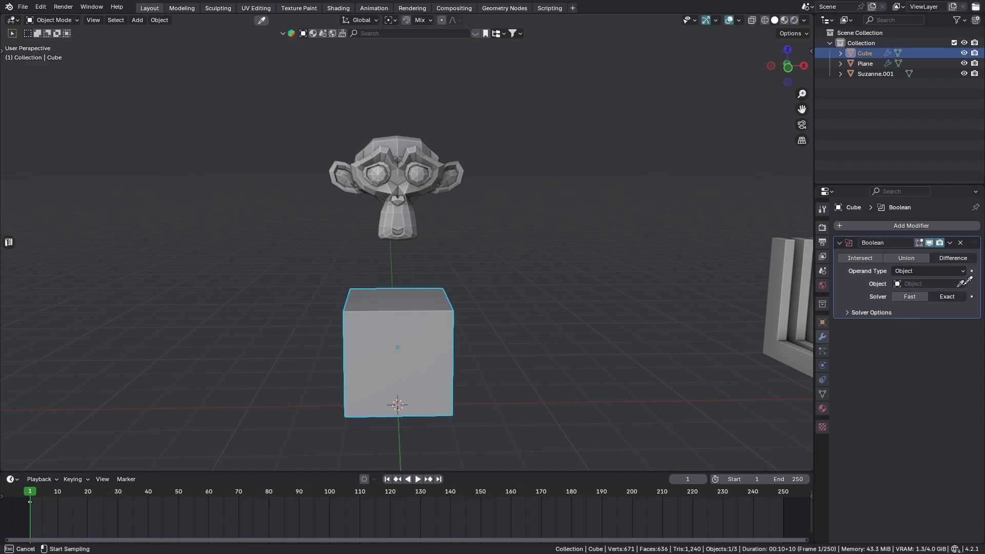
pyautogui.click(963, 286)
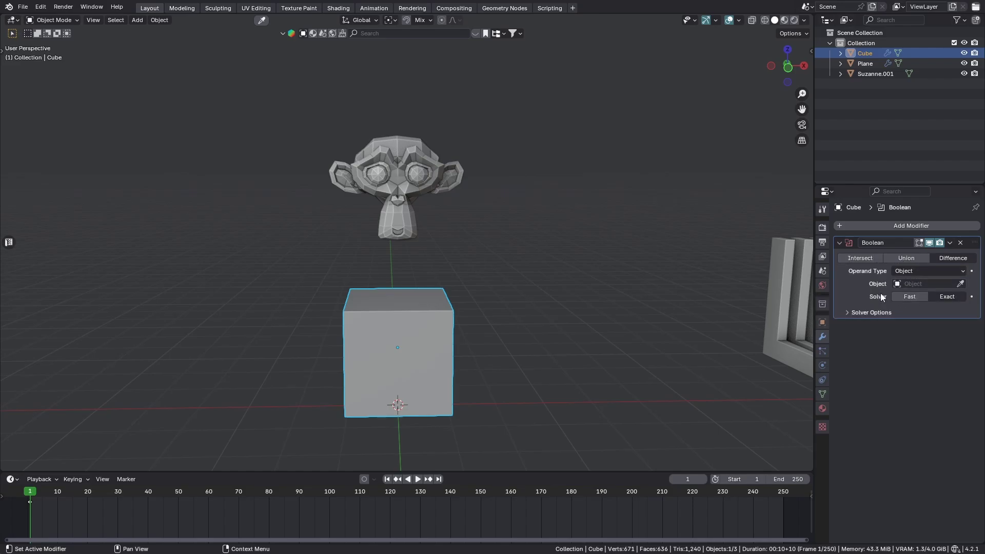
pyautogui.click(960, 284)
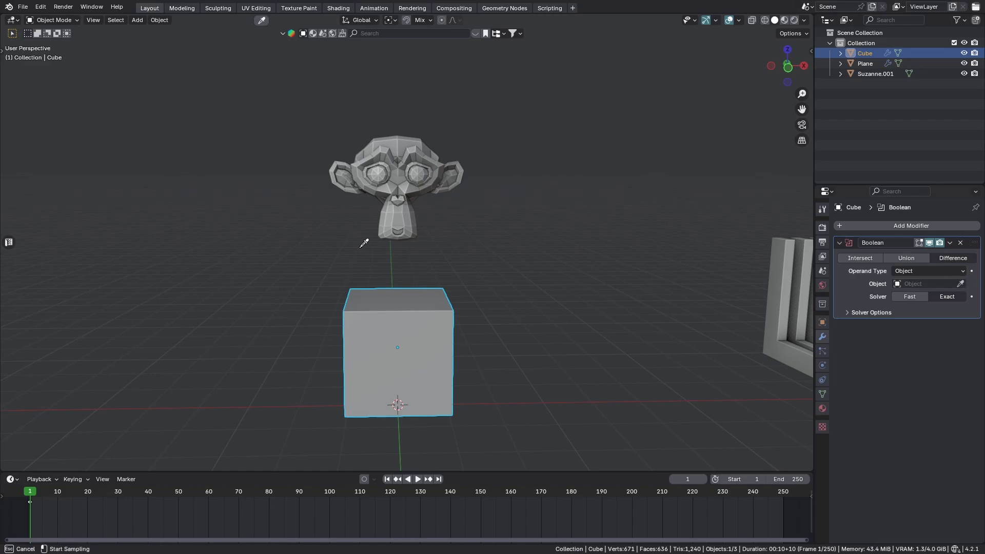
pyautogui.click(400, 193)
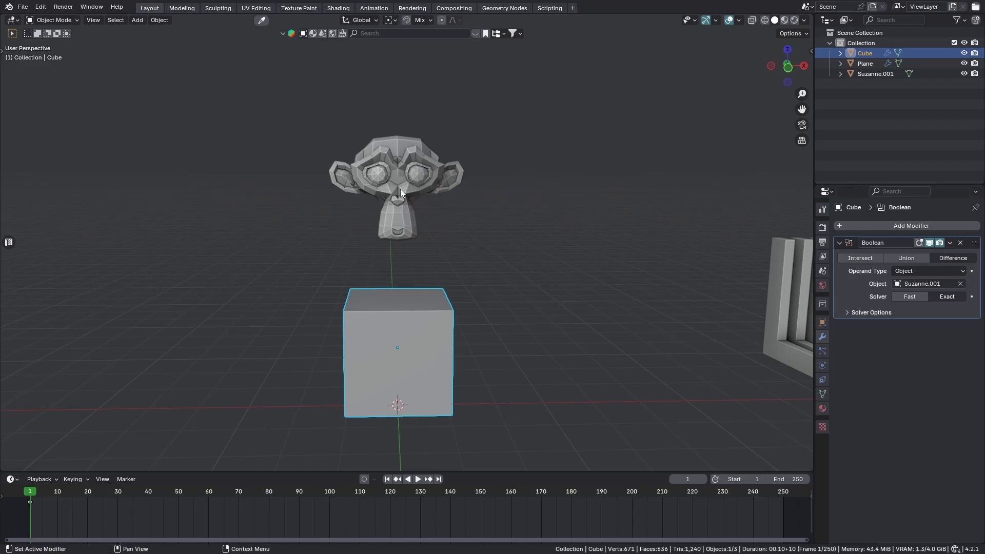
pyautogui.click(935, 295)
# - Lower the monkey head about 28.4" into the cube's top and shift it about 4.2" along Y
pyautogui.click(417, 198)
pyautogui.press('g')
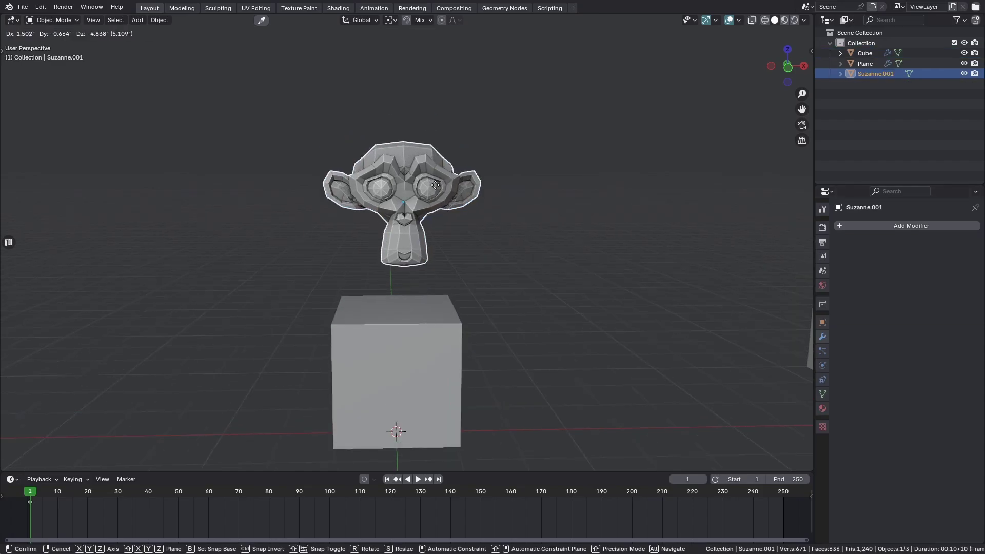
pyautogui.click(374, 325)
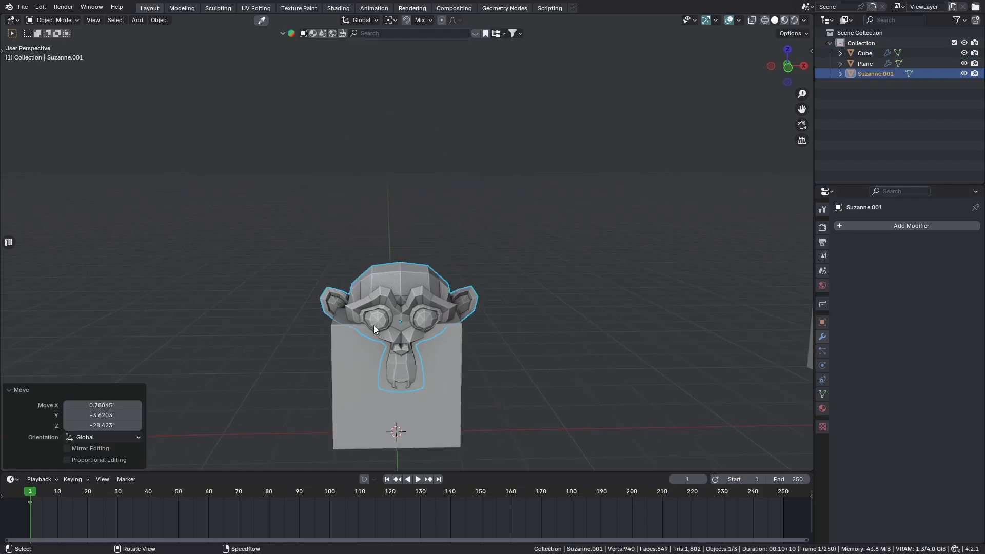
pyautogui.moveTo(374, 325); pyautogui.dragTo(449, 340, button='middle')
pyautogui.press('g')
pyautogui.click(453, 335)
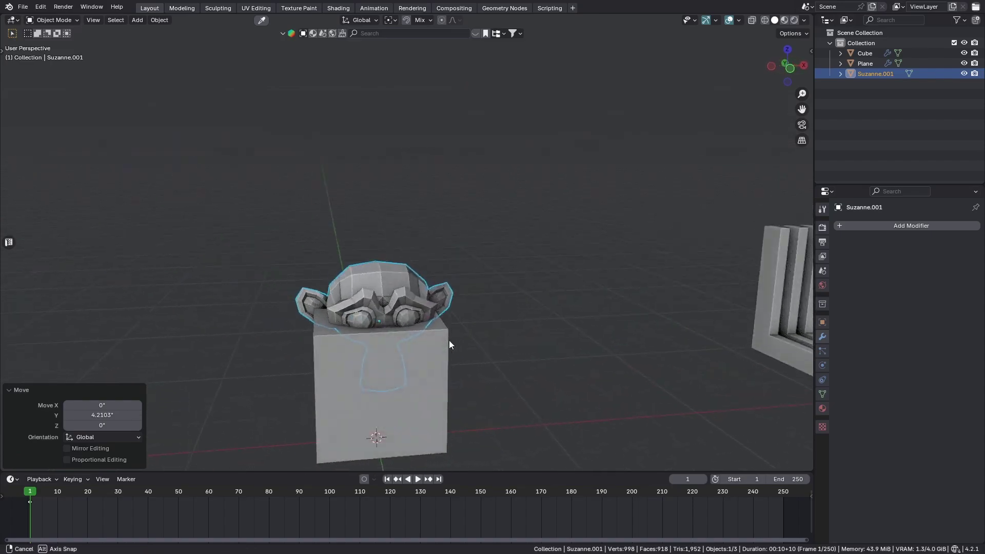
# - Hide everything except the cube to inspect its Boolean cut, and unhide all objects
pyautogui.click(414, 358)
pyautogui.hotkey('shift', 'h')
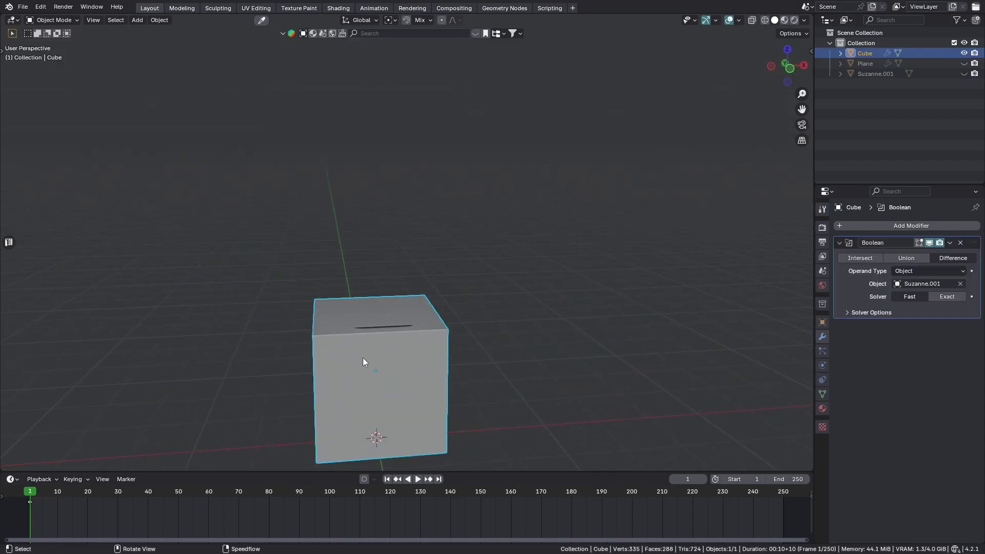
pyautogui.moveTo(362, 358); pyautogui.dragTo(386, 262, button='middle')
pyautogui.hotkey('alt', 'h')
# - Raise the monkey head about 14.5" out of the cube and delete it
pyautogui.click(385, 262)
pyautogui.scroll(3, 385, 262)
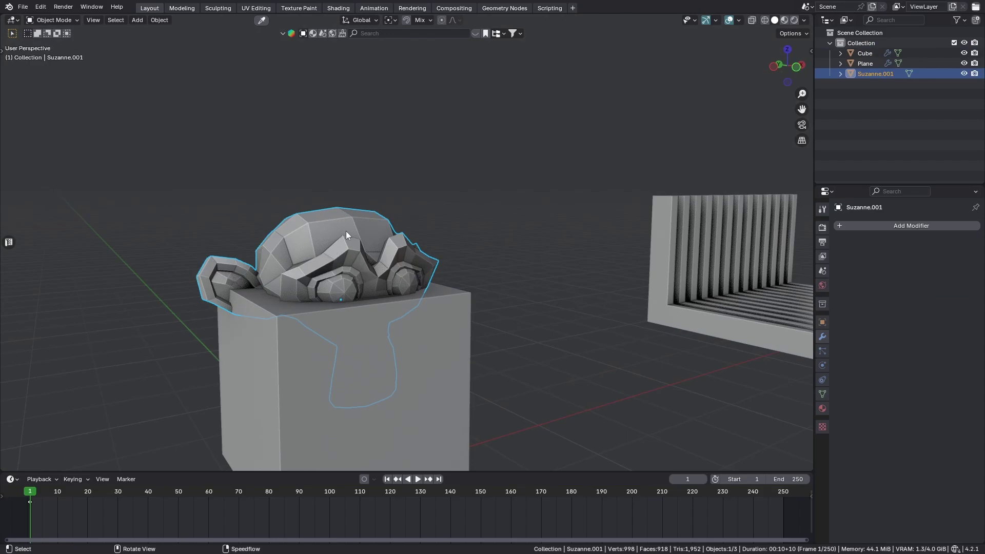
pyautogui.press('g')
pyautogui.click(374, 162)
pyautogui.press('x')
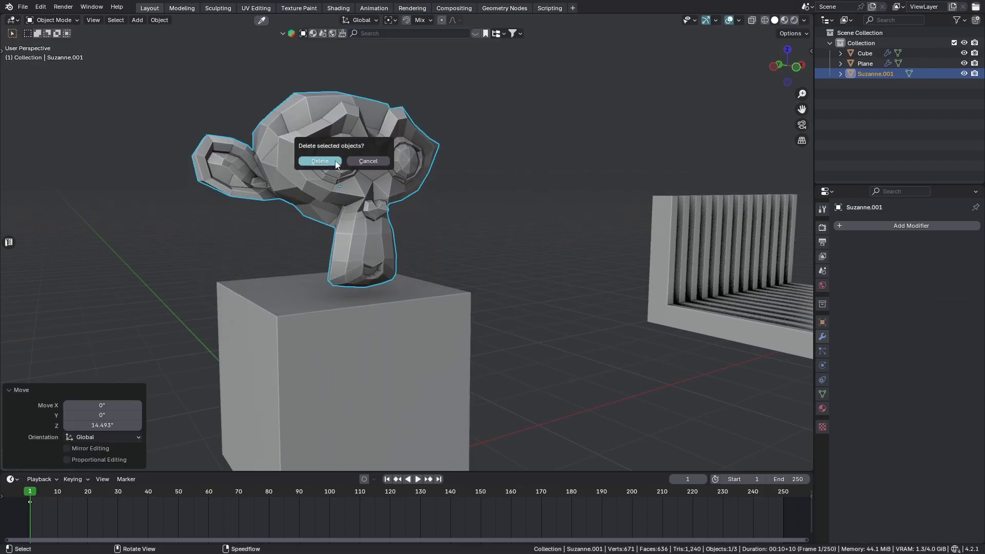
pyautogui.click(335, 161)
# - Add a UV sphere with a 12" radius at the world origin
pyautogui.hotkey('shift', 'a')
pyautogui.moveTo(358, 278)
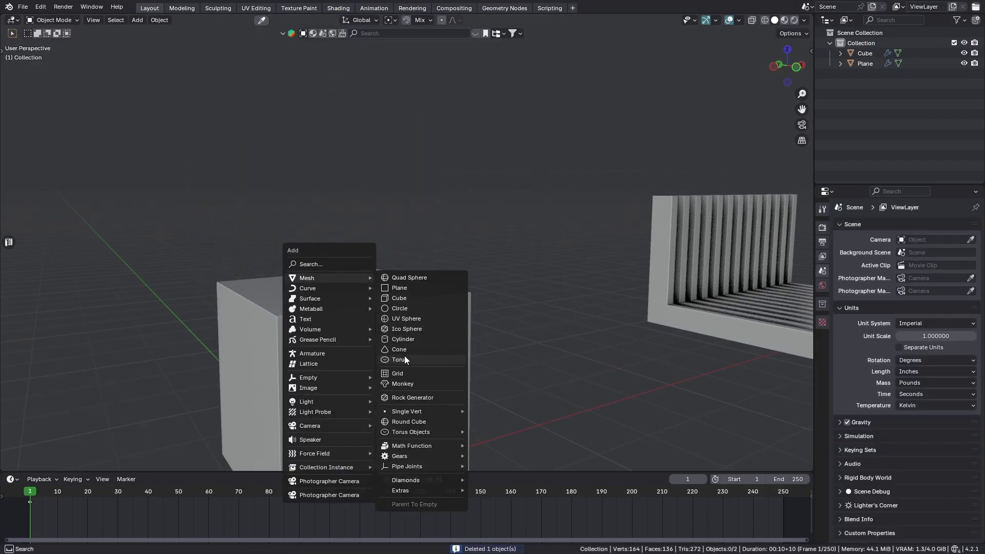
pyautogui.click(402, 321)
# - Move the sphere into the cube's upper corner and assign it as the cube's Boolean object
pyautogui.press('g')
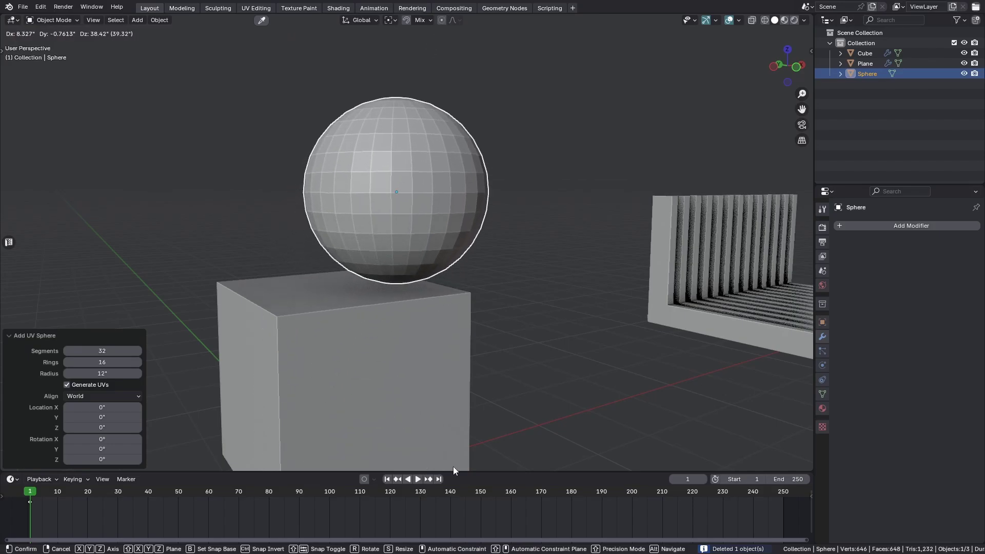
pyautogui.click(354, 345)
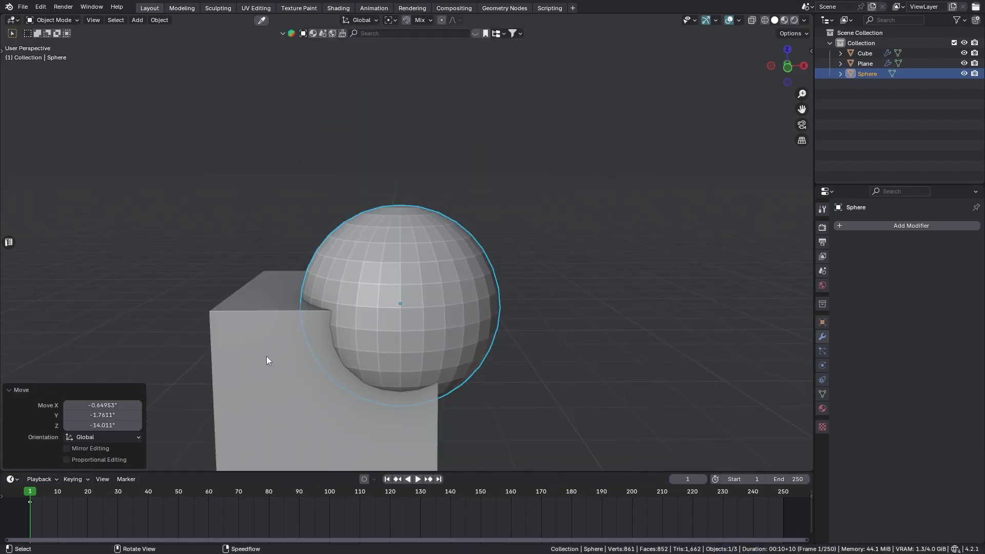
pyautogui.scroll(-2, 266, 356)
pyautogui.moveTo(266, 356); pyautogui.dragTo(518, 364, button='middle')
pyautogui.press('g')
pyautogui.click(491, 365)
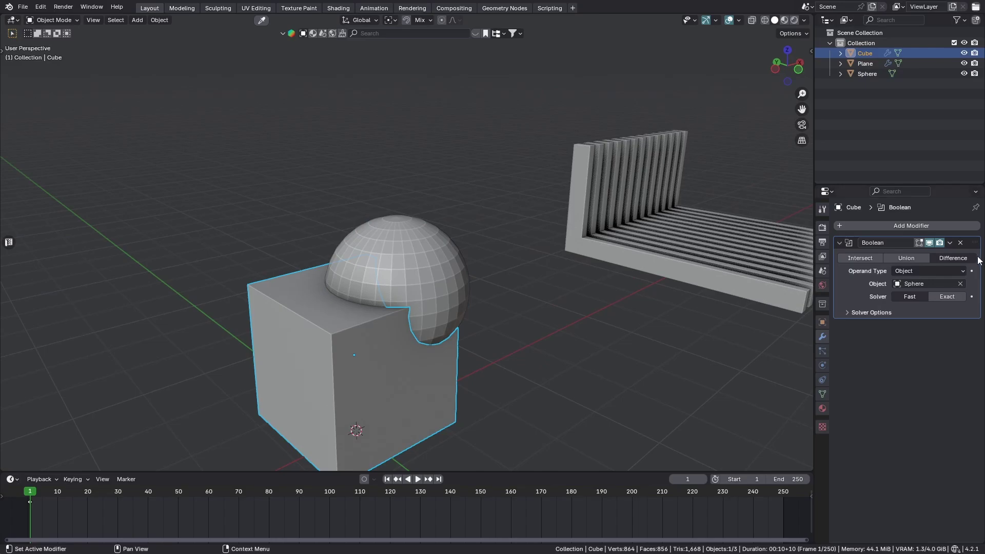
# - Hide the sphere to inspect the spherical cut in the cube, and unhide it
pyautogui.moveTo(426, 385); pyautogui.dragTo(414, 380, button='middle')
pyautogui.moveTo(459, 297); pyautogui.dragTo(352, 288, button='middle')
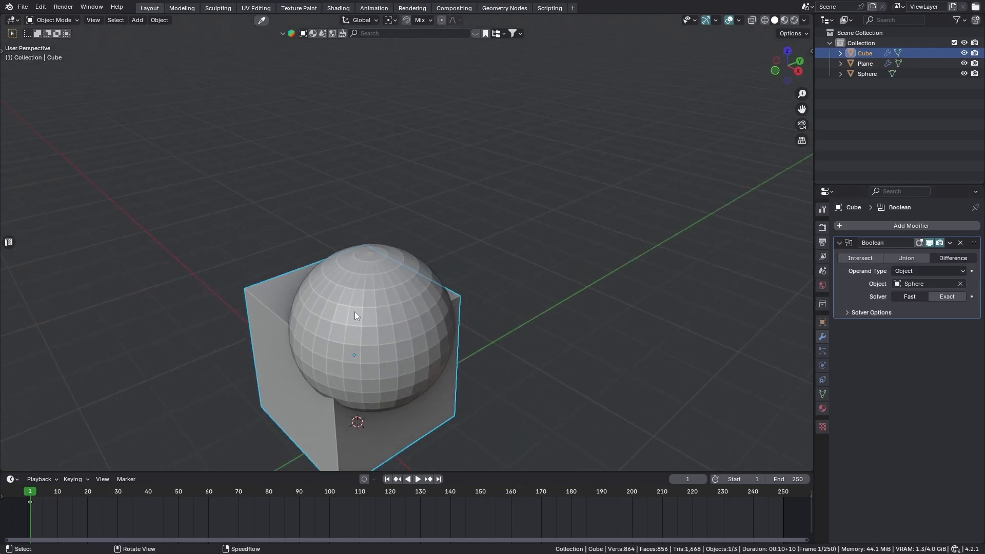
pyautogui.click(355, 312)
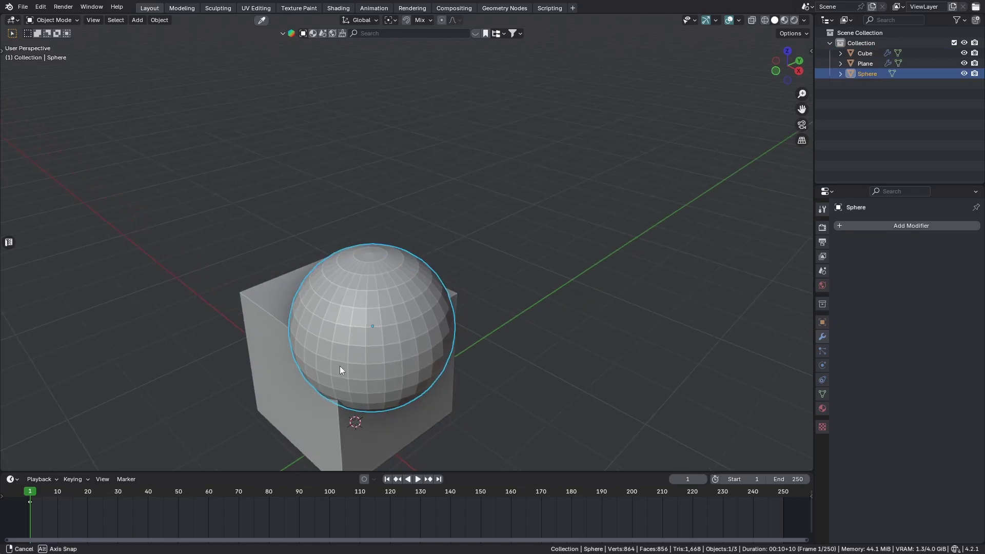
pyautogui.press('h')
pyautogui.moveTo(340, 365)
pyautogui.mouseDown(button='middle')
pyautogui.moveTo(245, 366)
pyautogui.moveTo(317, 405)
pyautogui.moveTo(355, 339)
pyautogui.moveTo(259, 330)
pyautogui.moveTo(325, 353)
pyautogui.mouseUp(button='middle')
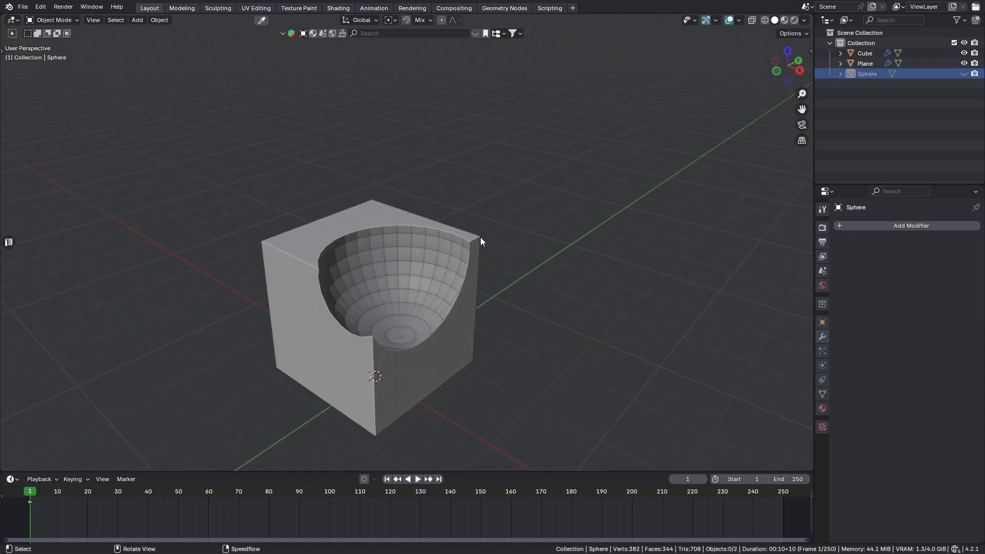
pyautogui.moveTo(411, 326); pyautogui.dragTo(371, 332, button='middle')
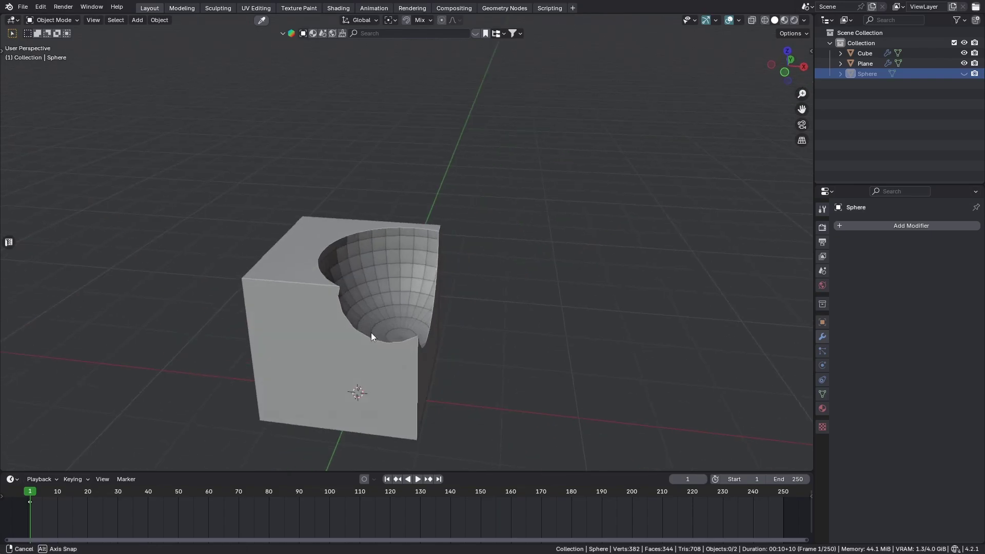
pyautogui.hotkey('alt', 'h')
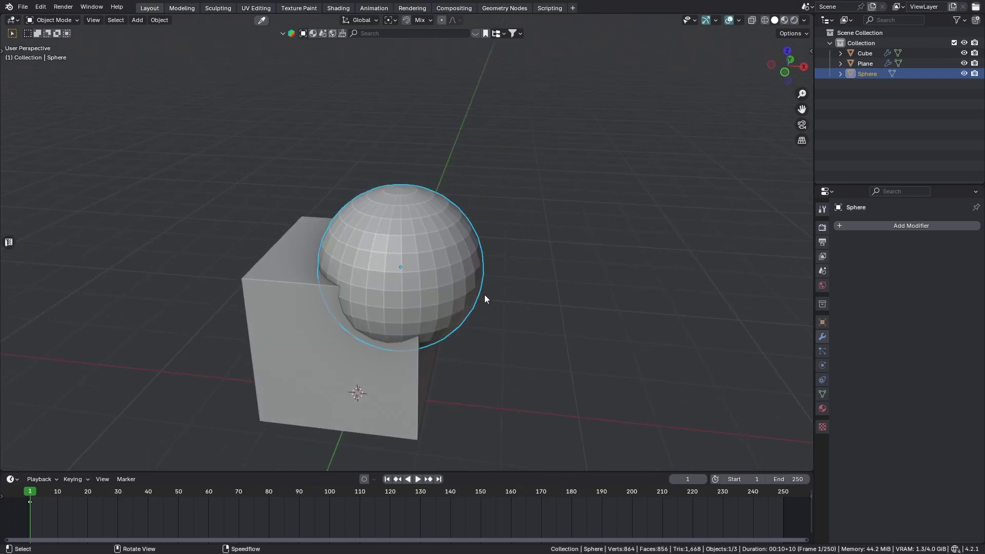
# - Set the sphere's viewport display to Wire in its object properties
pyautogui.moveTo(485, 295); pyautogui.dragTo(462, 323, button='middle')
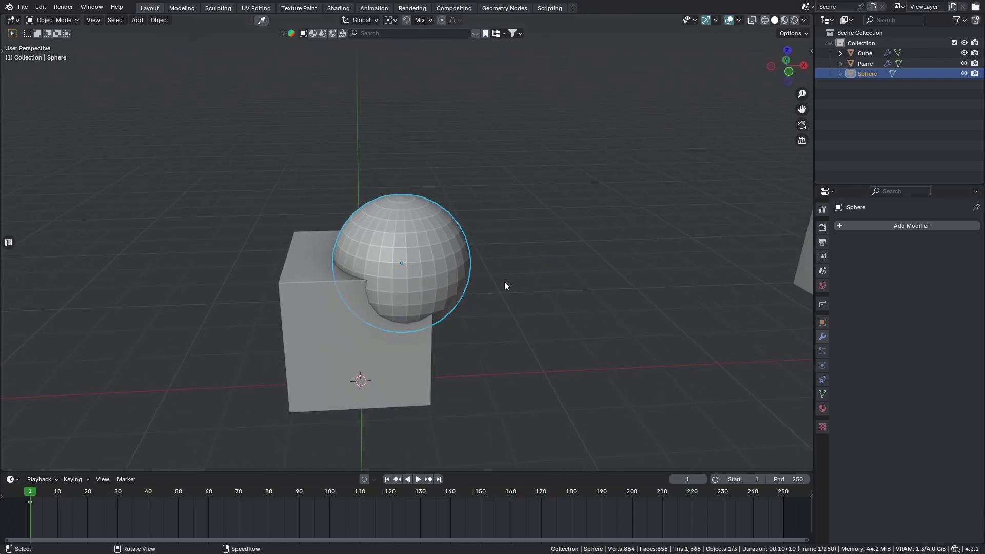
pyautogui.click(826, 324)
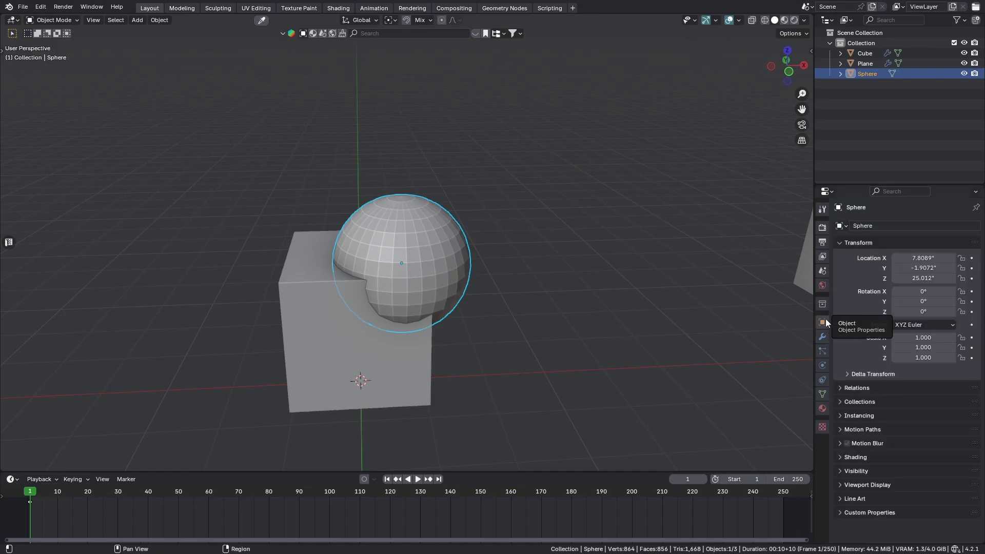
pyautogui.click(855, 485)
pyautogui.scroll(-5, 851, 484)
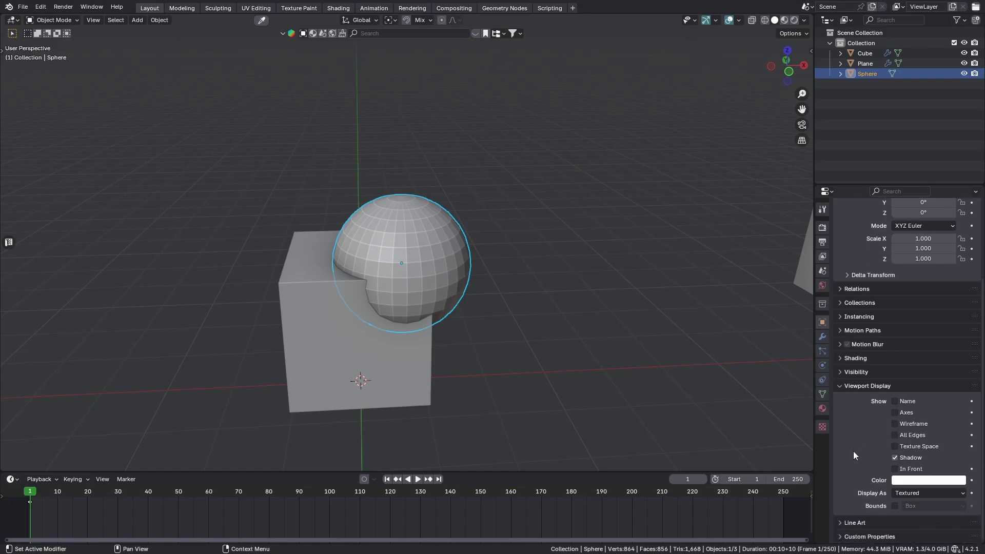
pyautogui.click(917, 493)
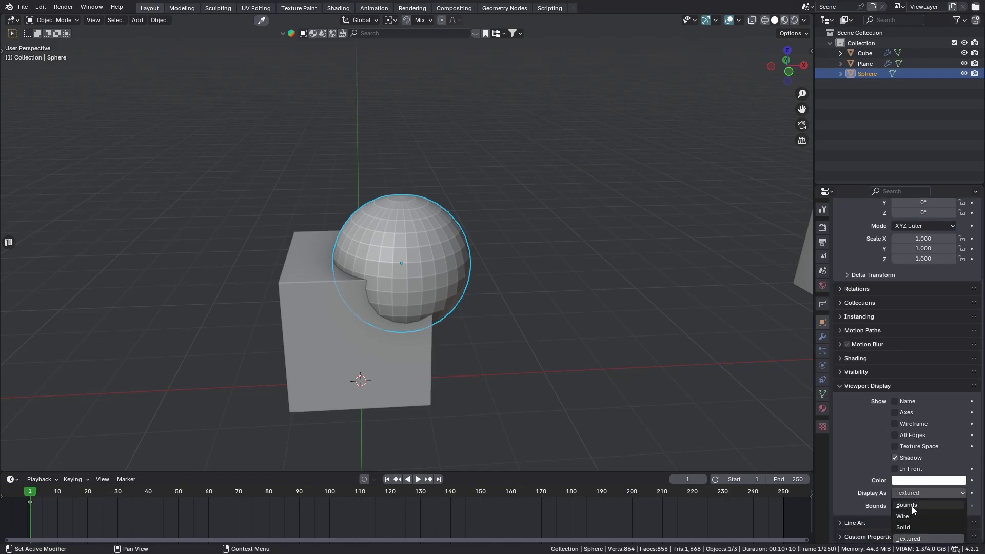
pyautogui.click(908, 515)
pyautogui.moveTo(564, 332); pyautogui.dragTo(457, 273, button='middle')
# - Switch the sphere's viewport display to Bounds and examine the cut cube
pyautogui.click(917, 492)
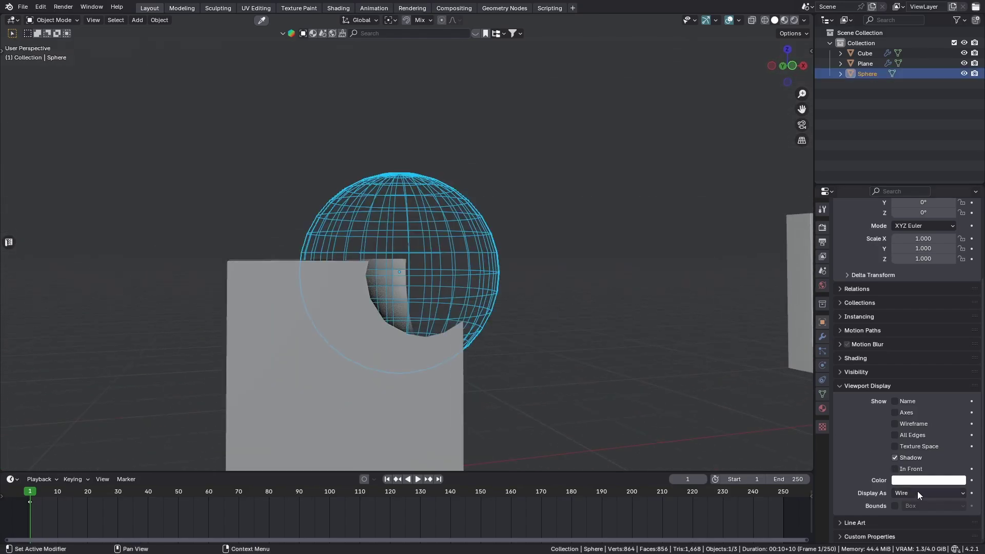
pyautogui.click(904, 504)
pyautogui.moveTo(585, 396); pyautogui.dragTo(599, 349, button='middle')
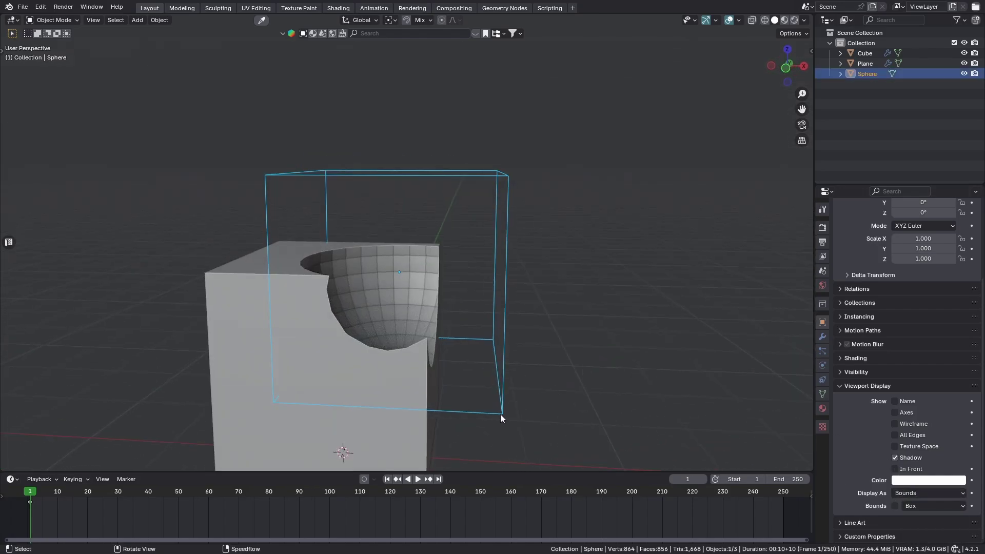
pyautogui.moveTo(501, 417); pyautogui.dragTo(500, 331, button='middle')
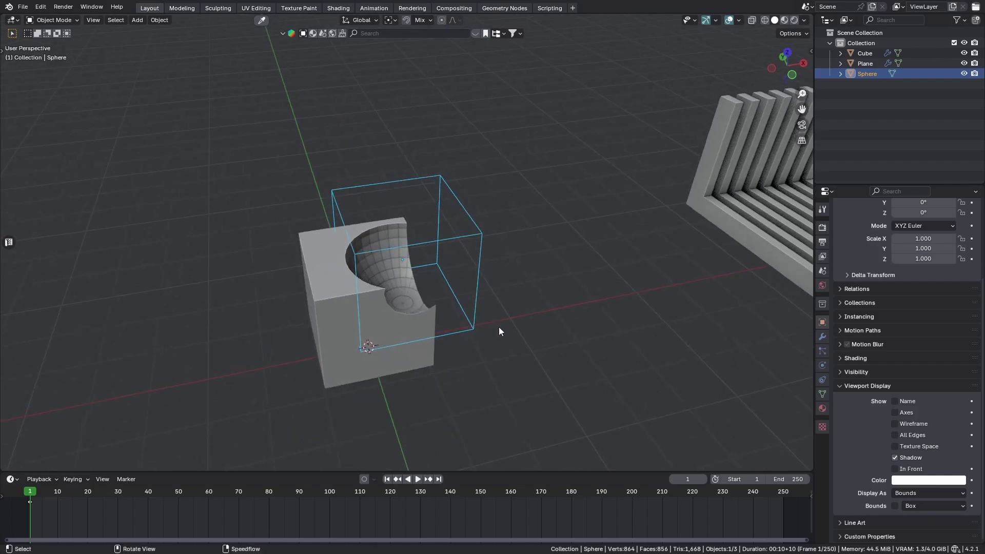
# - Slide the sphere along the global X axis so it cuts into the middle of the cube's top
pyautogui.press('g')
pyautogui.press('x')
pyautogui.click(433, 340)
pyautogui.press('r')
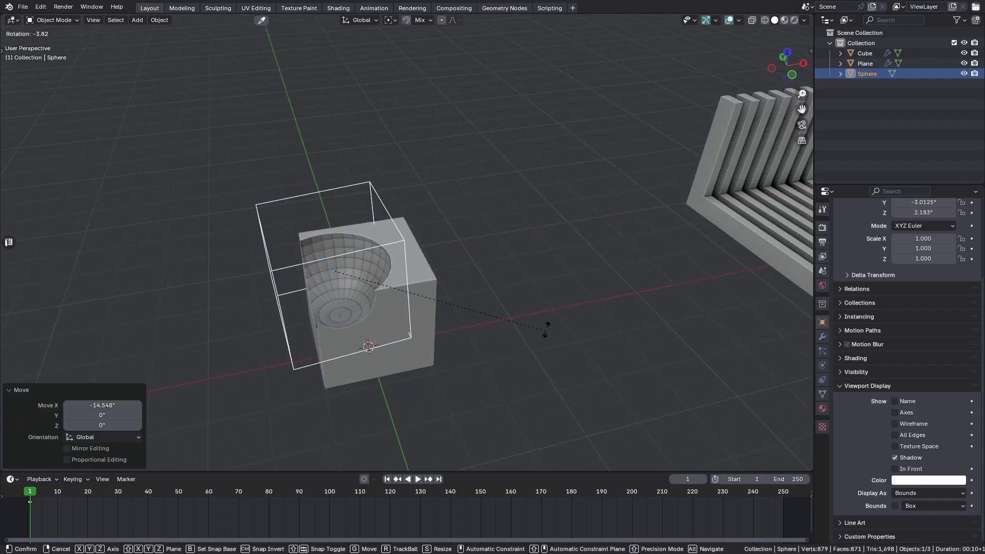
pyautogui.rightClick(497, 220)
pyautogui.moveTo(331, 301); pyautogui.dragTo(293, 303, button='middle')
pyautogui.press('g')
pyautogui.press('x')
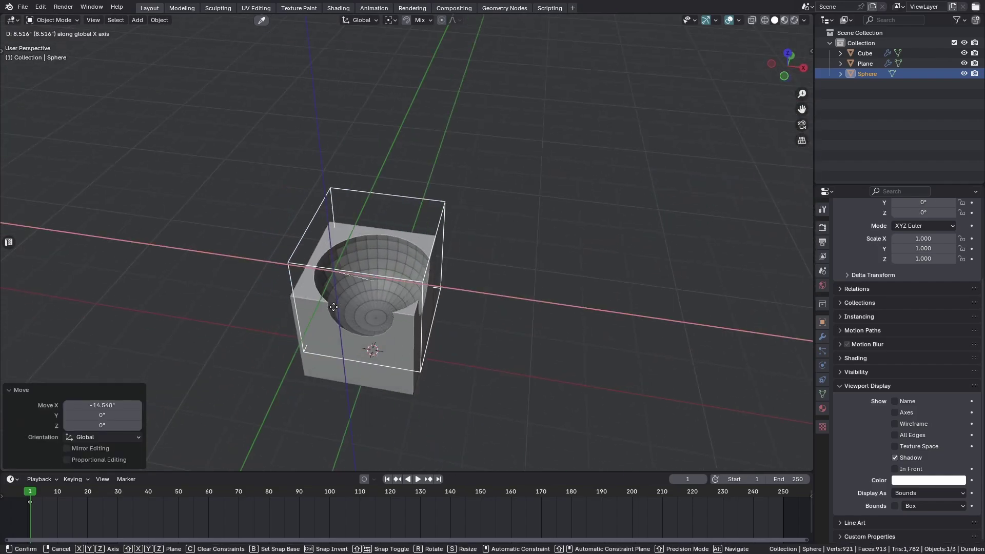
pyautogui.click(334, 307)
# - Try the Union and Intersect operations on the cube's Boolean modifier, viewing the result of each
pyautogui.click(387, 369)
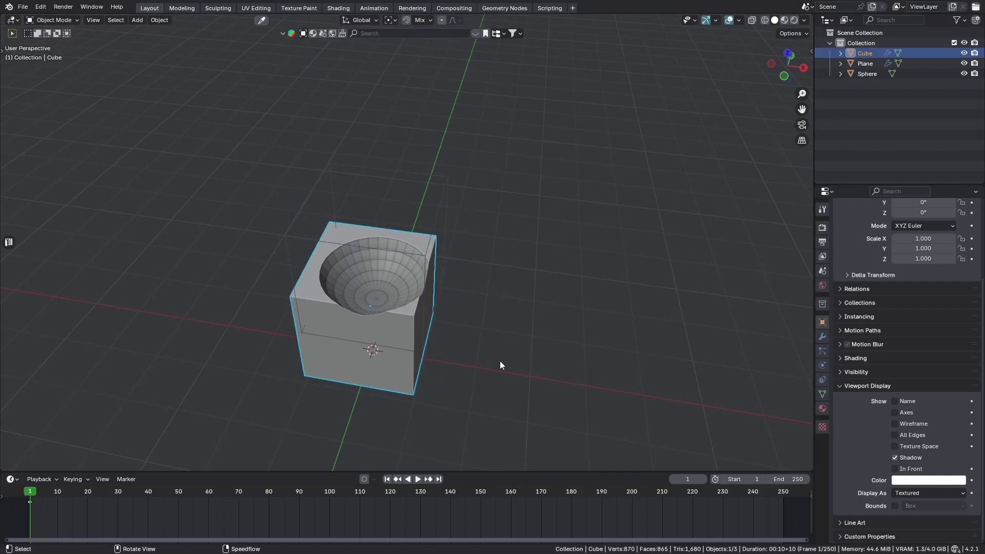
pyautogui.click(822, 337)
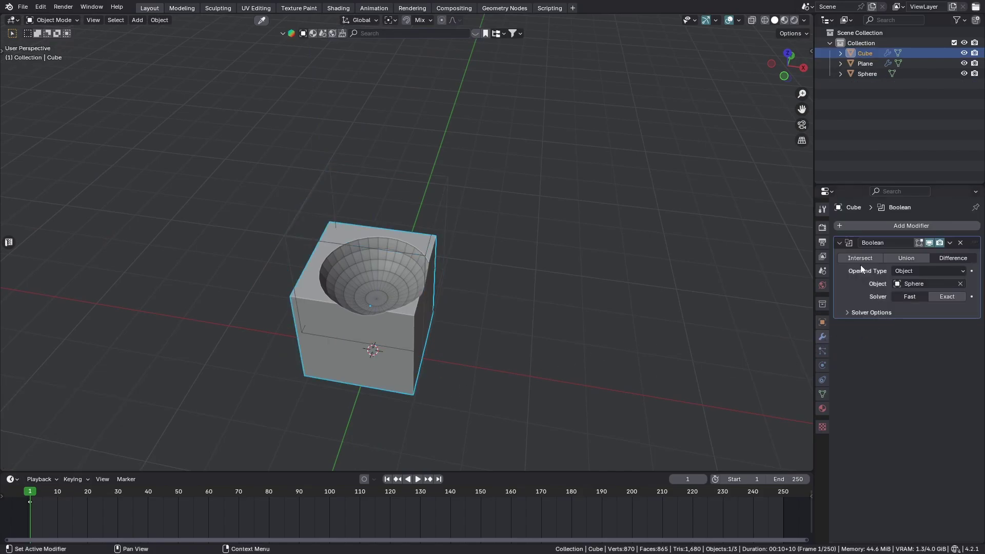
pyautogui.click(912, 256)
pyautogui.moveTo(626, 269); pyautogui.dragTo(429, 292, button='middle')
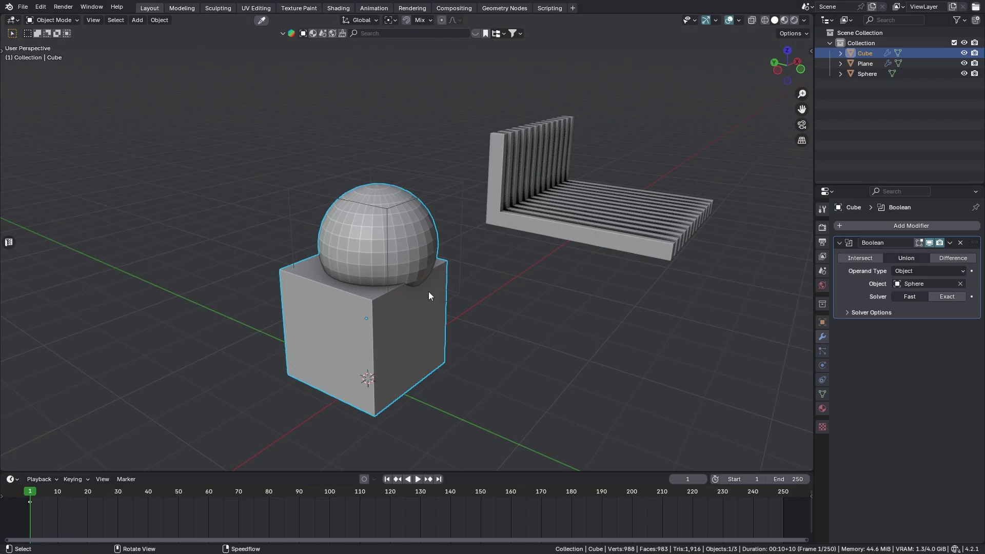
pyautogui.click(866, 259)
pyautogui.moveTo(496, 306); pyautogui.dragTo(449, 288, button='middle')
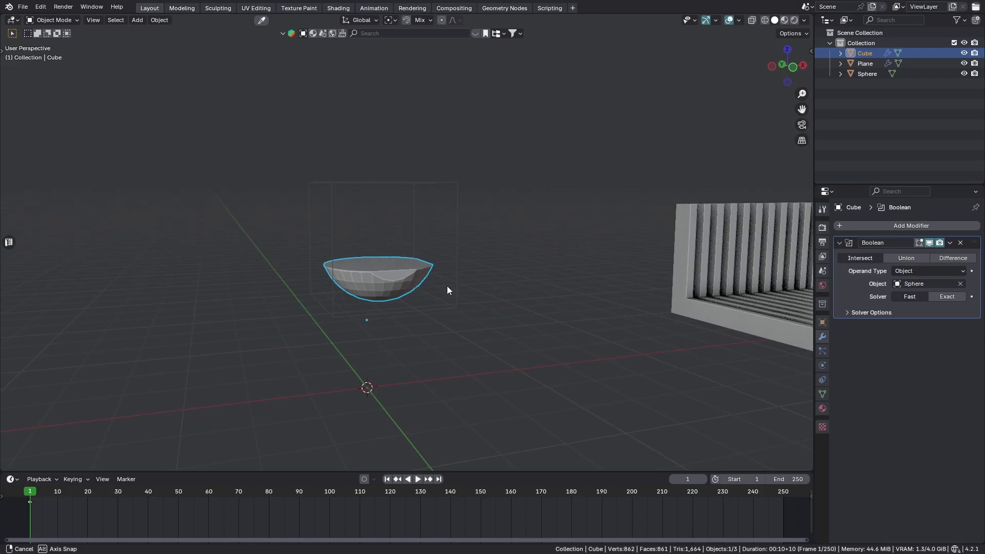
# - Shift the sphere along the global Y axis and about -2.9" along X to centre it over the cube's top
pyautogui.click(458, 230)
pyautogui.moveTo(464, 231); pyautogui.dragTo(441, 262, button='middle')
pyautogui.press('g')
pyautogui.press('y')
pyautogui.click(493, 267)
pyautogui.press('g')
pyautogui.press('x')
pyautogui.click(435, 262)
pyautogui.press('g')
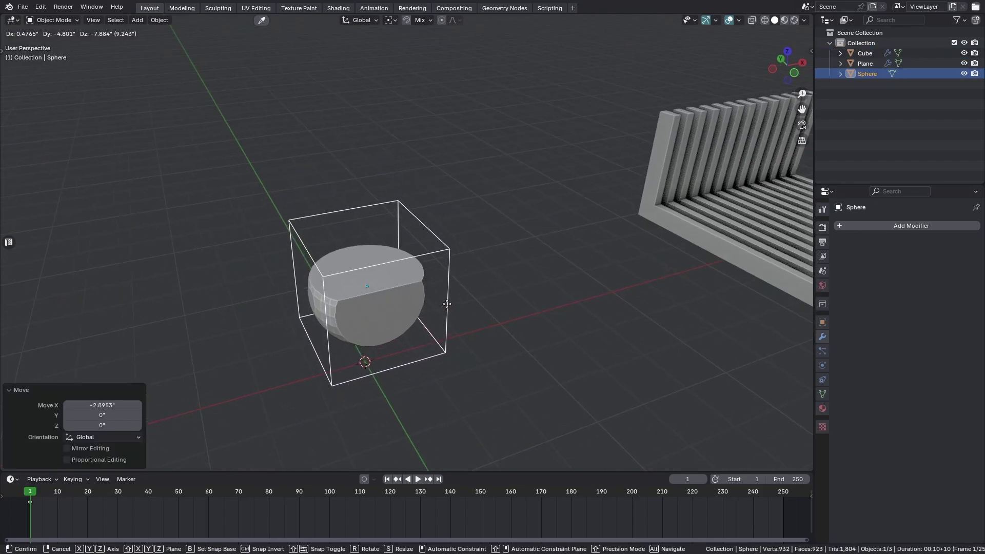
pyautogui.rightClick(441, 255)
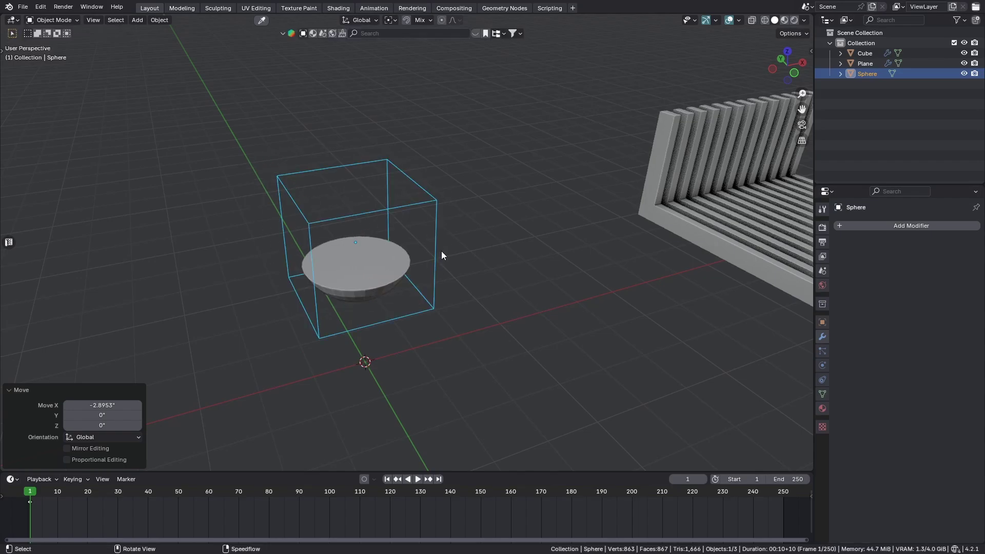
# - Set the cube's Boolean modifier back to Difference
pyautogui.moveTo(442, 251); pyautogui.dragTo(438, 261, button='middle')
pyautogui.click(395, 279)
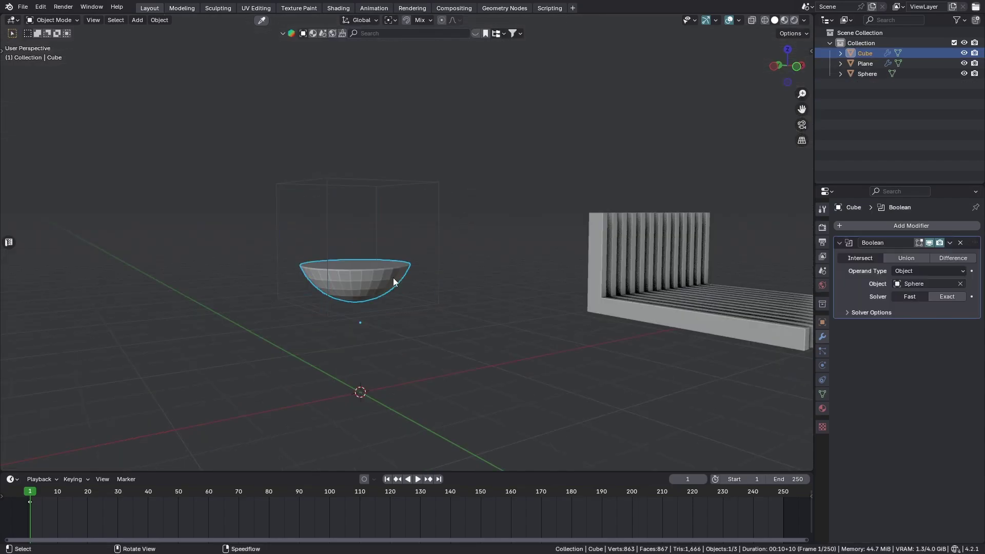
pyautogui.click(952, 258)
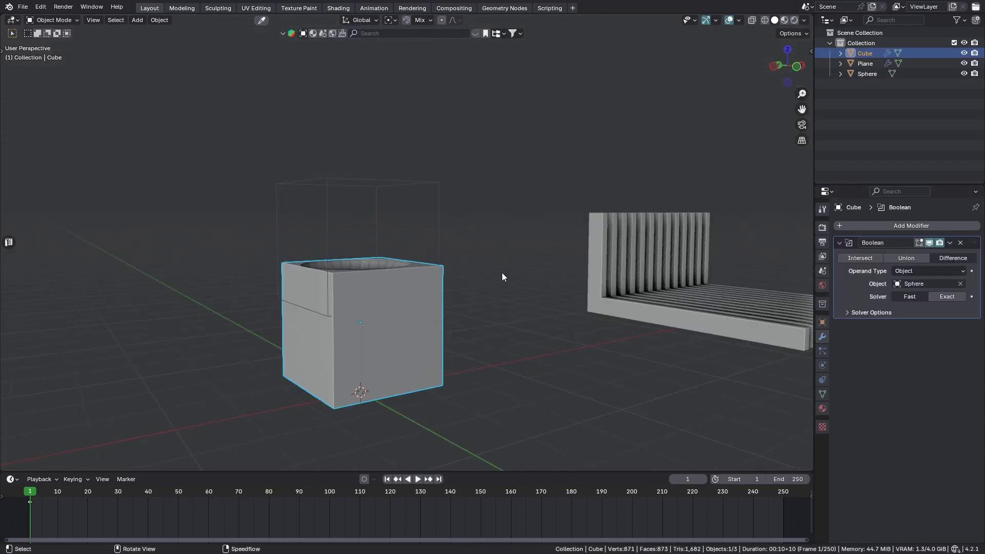
# - Move the sphere up and outward over the back corner of the cube's top, about -6.6" X, 4.1" Y and 5.6" Z
pyautogui.moveTo(494, 224); pyautogui.dragTo(429, 193, button='middle')
pyautogui.click(429, 193)
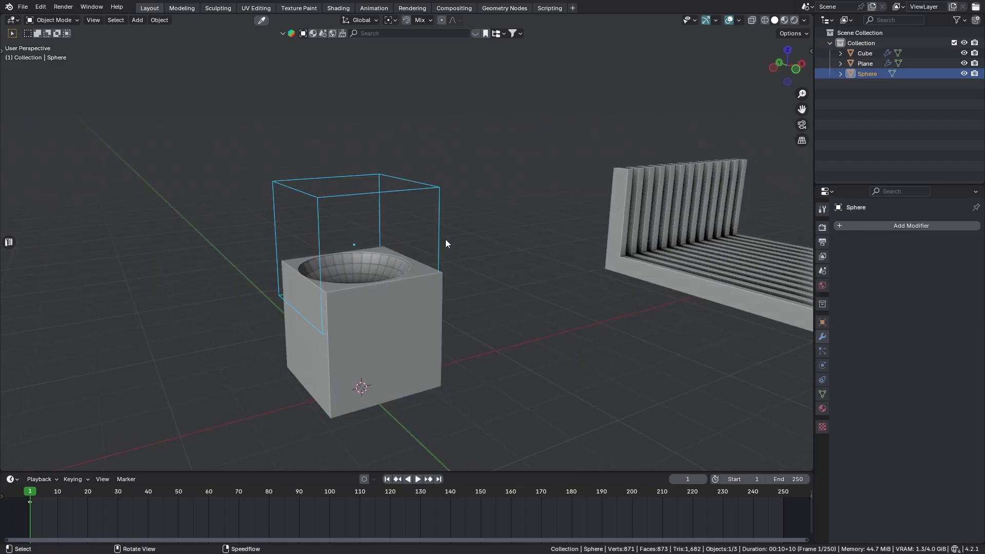
pyautogui.moveTo(445, 244); pyautogui.dragTo(499, 277, button='middle')
pyautogui.press('g')
pyautogui.click(329, 283)
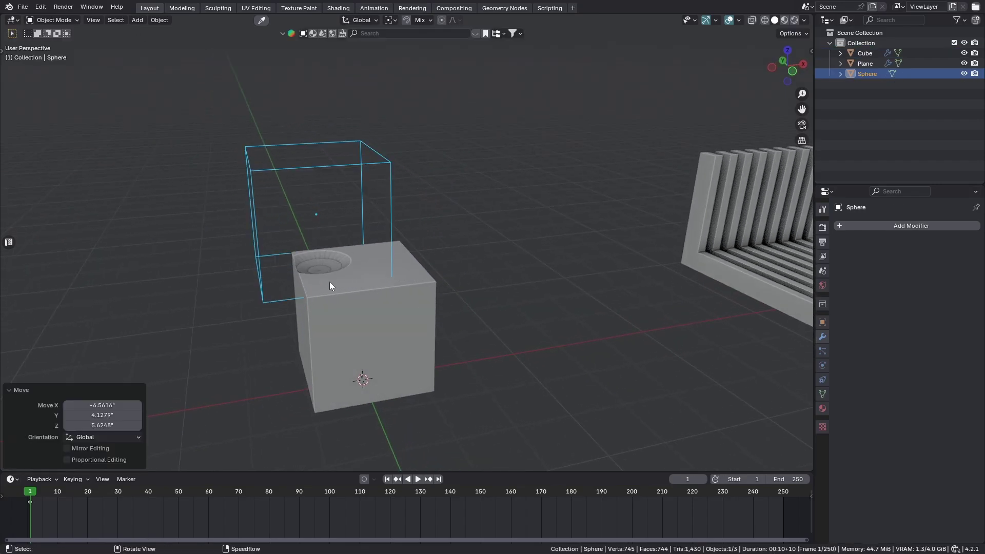
# - Scale the sphere to 0.402 and lower it about 8.2" into the corner of the cube's top face
pyautogui.scroll(3, 329, 282)
pyautogui.press('s')
pyautogui.click(393, 267)
pyautogui.press('g')
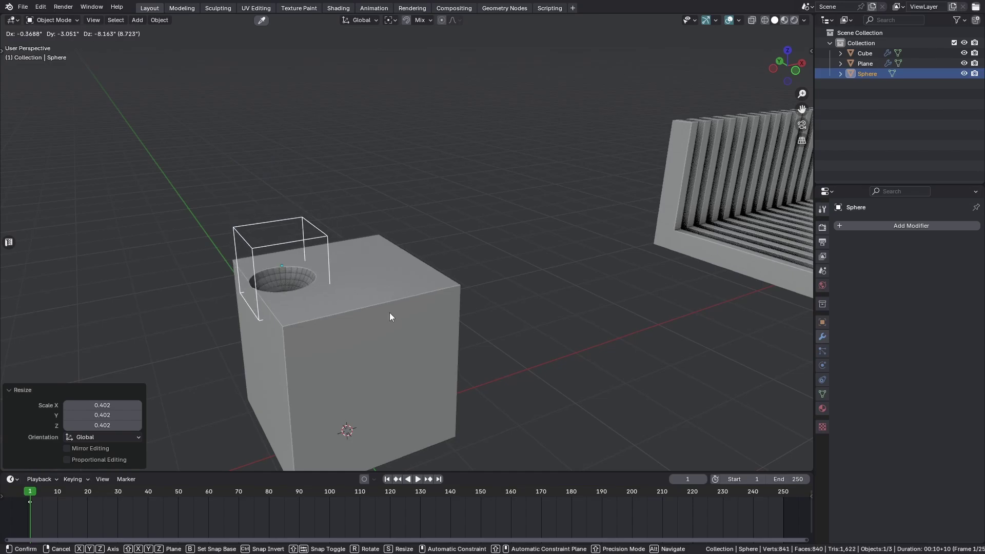
pyautogui.click(389, 313)
# - Duplicate the small sphere and place the copy about 12.5" along X and 3.5" along Y, over the other back corner
pyautogui.scroll(3, 343, 295)
pyautogui.moveTo(343, 296); pyautogui.dragTo(327, 288, button='middle')
pyautogui.scroll(-3, 328, 287)
pyautogui.moveTo(393, 269); pyautogui.dragTo(487, 259, button='middle')
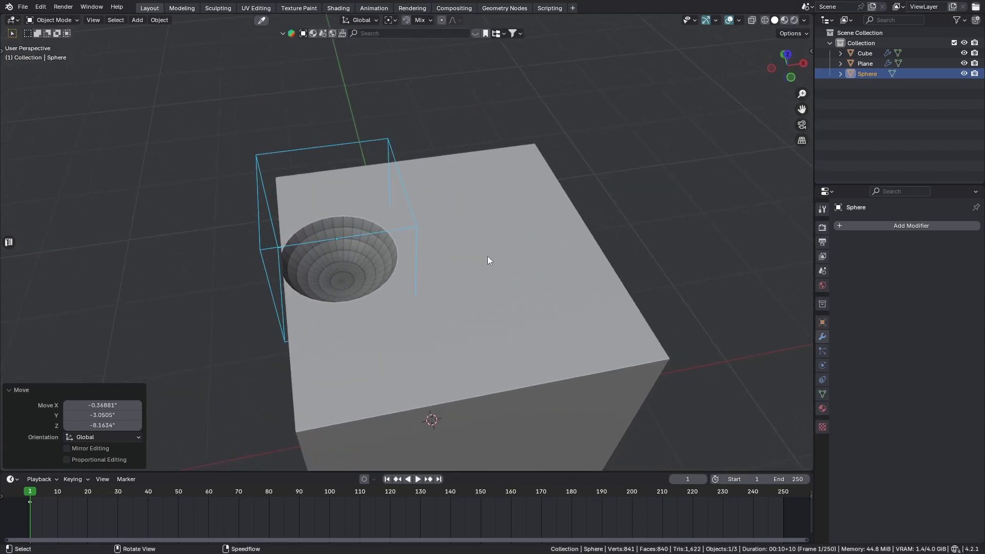
pyautogui.hotkey('shift', 'd')
pyautogui.click(564, 218)
pyautogui.moveTo(564, 218); pyautogui.dragTo(589, 272, button='middle')
# - Select both spheres and change their viewport display from bounds to Wire
pyautogui.click(822, 409)
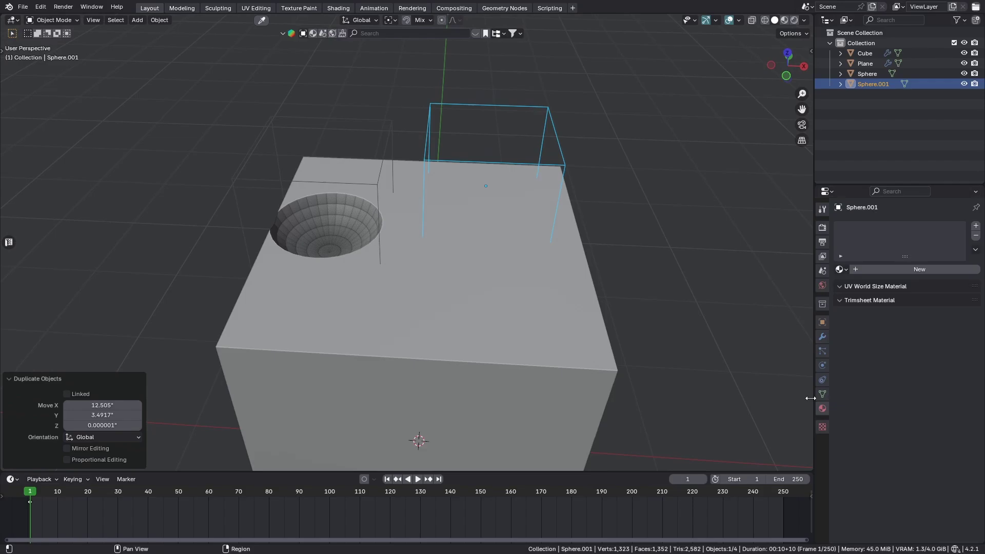
pyautogui.keyDown('shift'); pyautogui.click(403, 116); pyautogui.keyUp('shift')
pyautogui.click(823, 322)
pyautogui.scroll(-5, 932, 456)
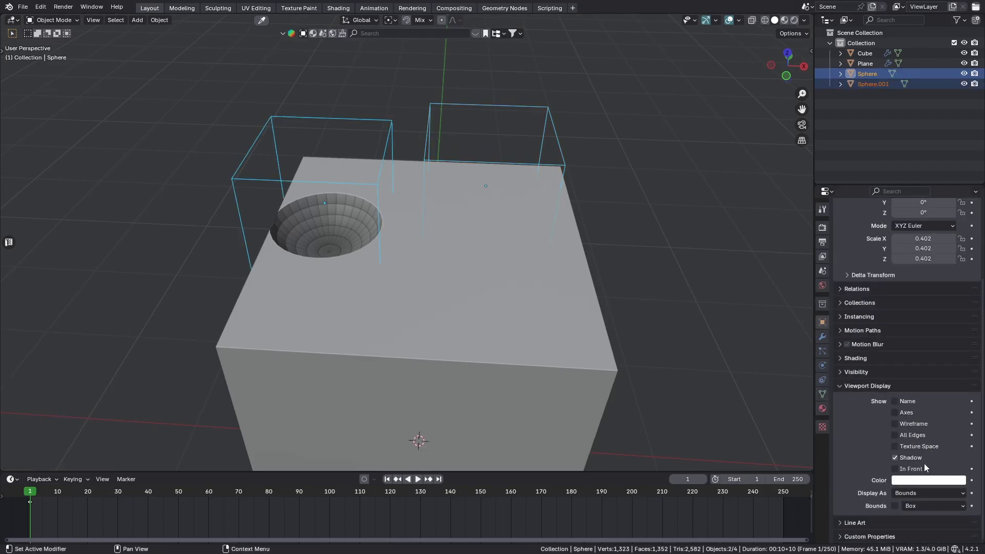
pyautogui.click(916, 493)
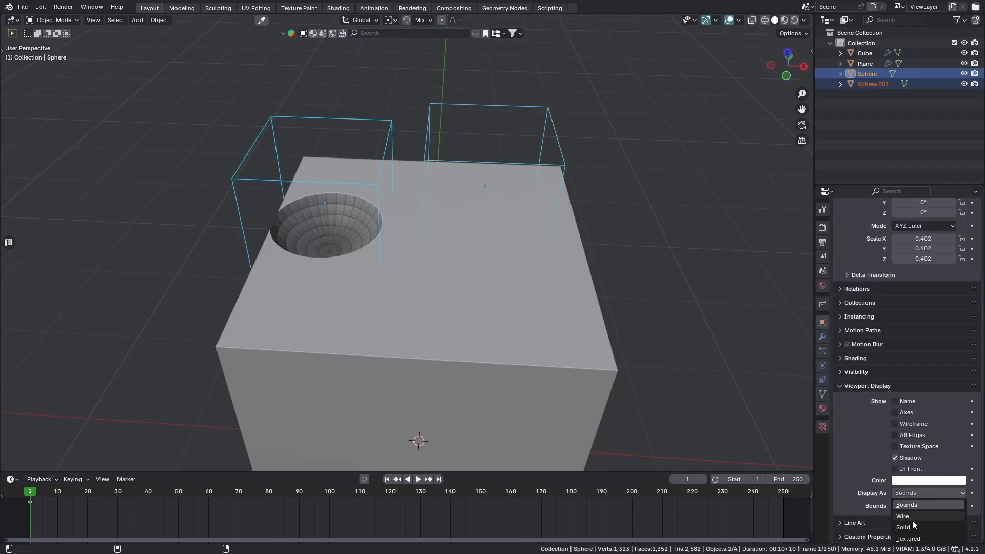
pyautogui.click(912, 519)
# - Make a linked duplicate of the second sphere nearer the middle of the cube's top, scaled to 0.276 and lowered about 0.54"
pyautogui.moveTo(355, 299); pyautogui.dragTo(503, 315, button='middle')
pyautogui.click(436, 199)
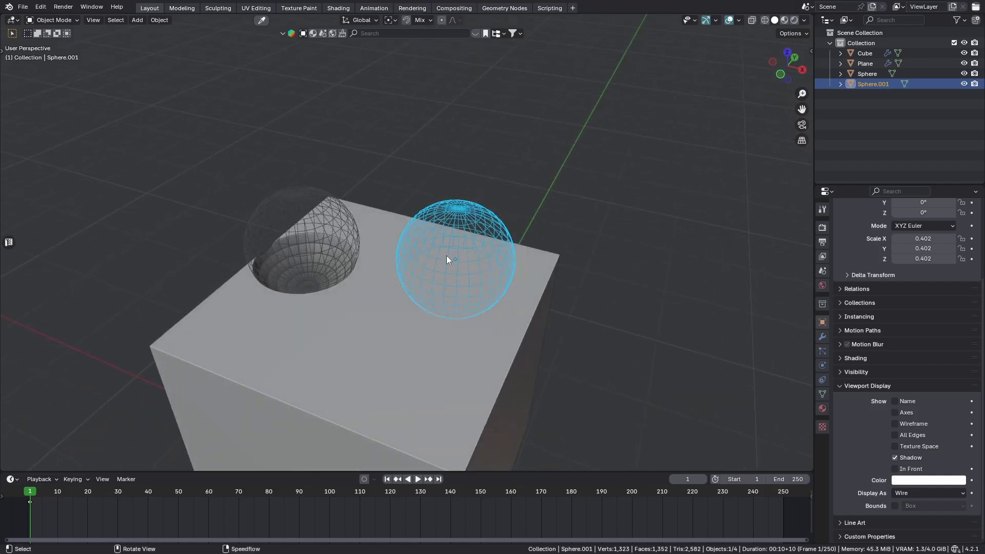
pyautogui.hotkey('alt', 'd')
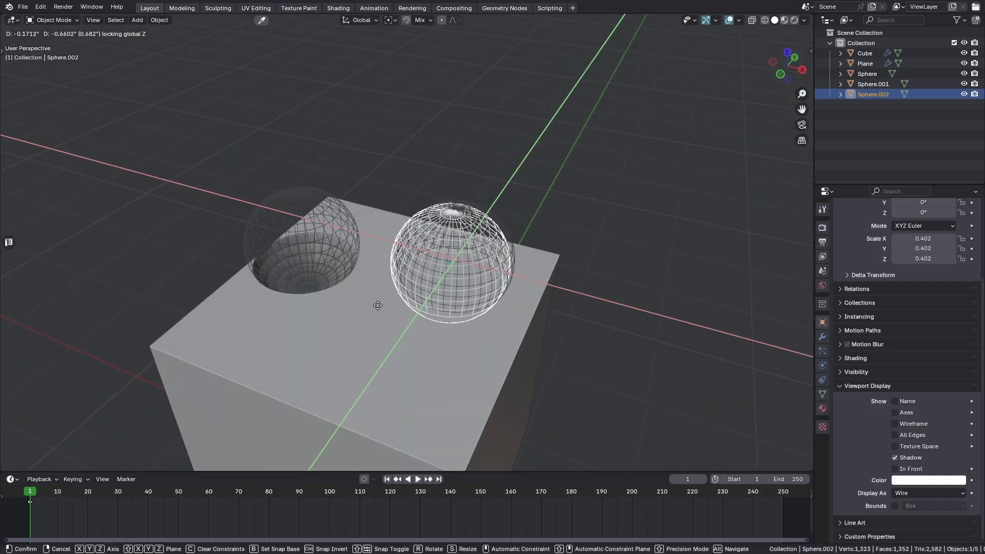
pyautogui.click(358, 310)
pyautogui.press('s')
pyautogui.press('Escape')
pyautogui.press('g')
pyautogui.press('z')
pyautogui.click(404, 330)
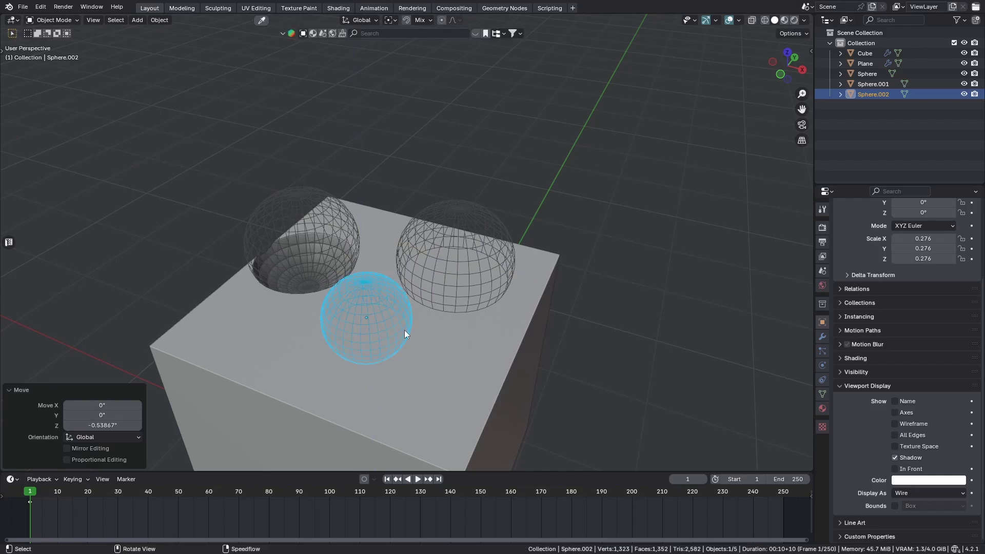
# - Create a new collection under the Scene Collection and name it Boolean
pyautogui.moveTo(404, 331); pyautogui.dragTo(434, 296, button='middle')
pyautogui.keyDown('shift'); pyautogui.click(331, 250); pyautogui.keyUp('shift')
pyautogui.keyDown('shift'); pyautogui.click(285, 256); pyautogui.keyUp('shift')
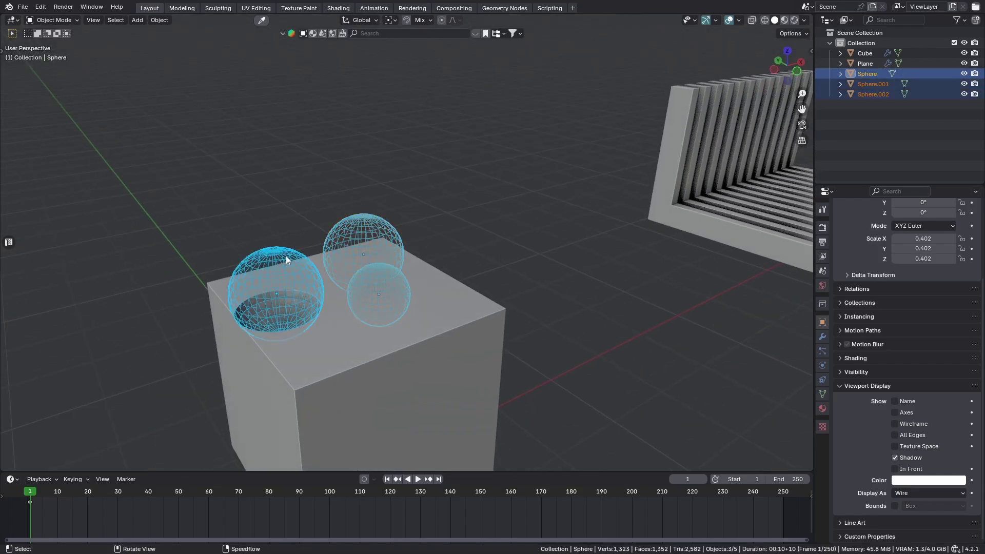
pyautogui.click(871, 34)
pyautogui.rightClick(868, 32)
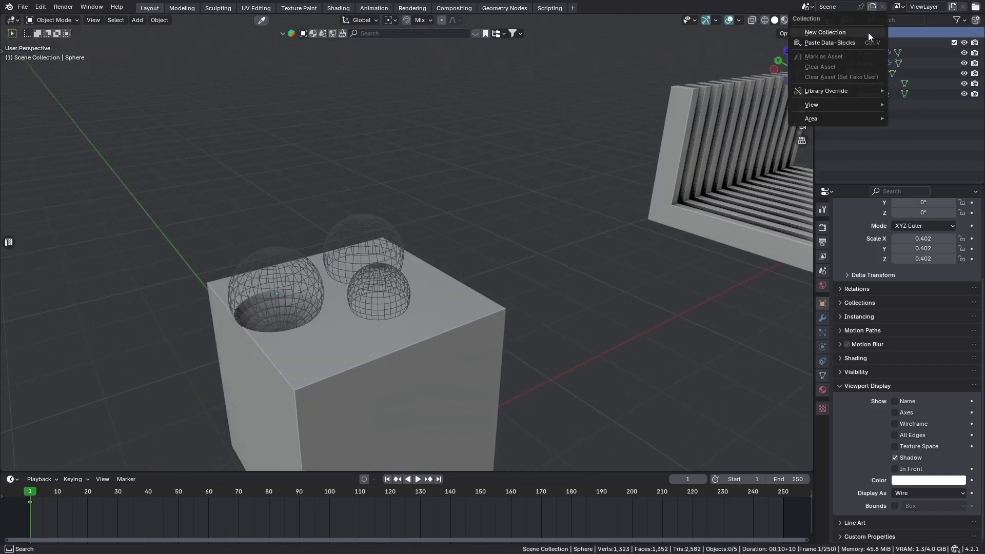
pyautogui.click(825, 32)
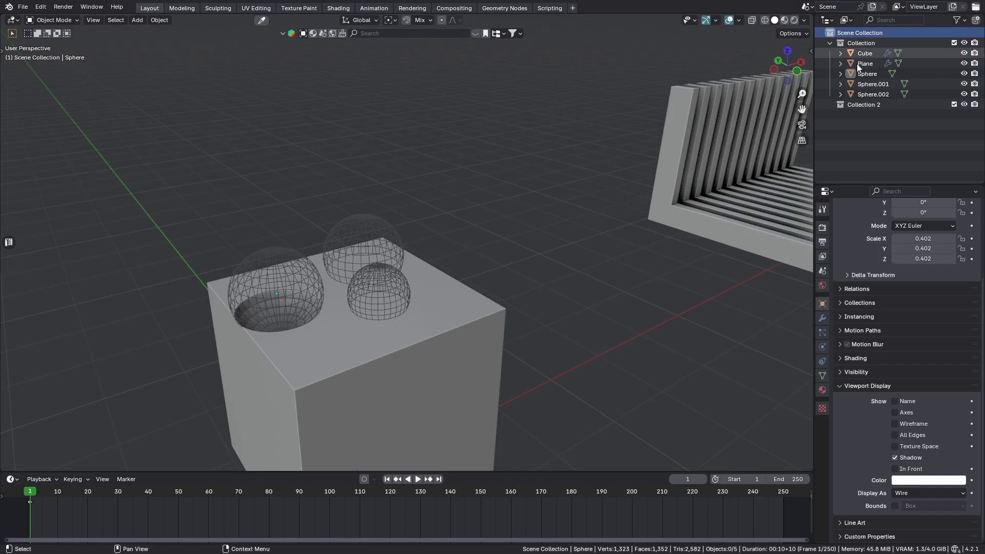
pyautogui.doubleClick(870, 105)
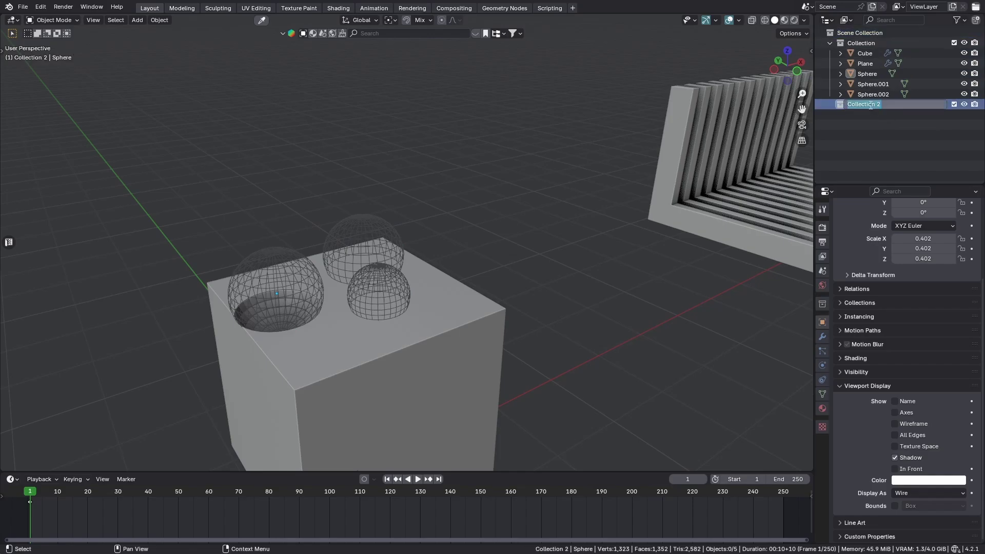
pyautogui.write('Boolean')
pyautogui.press('Return')
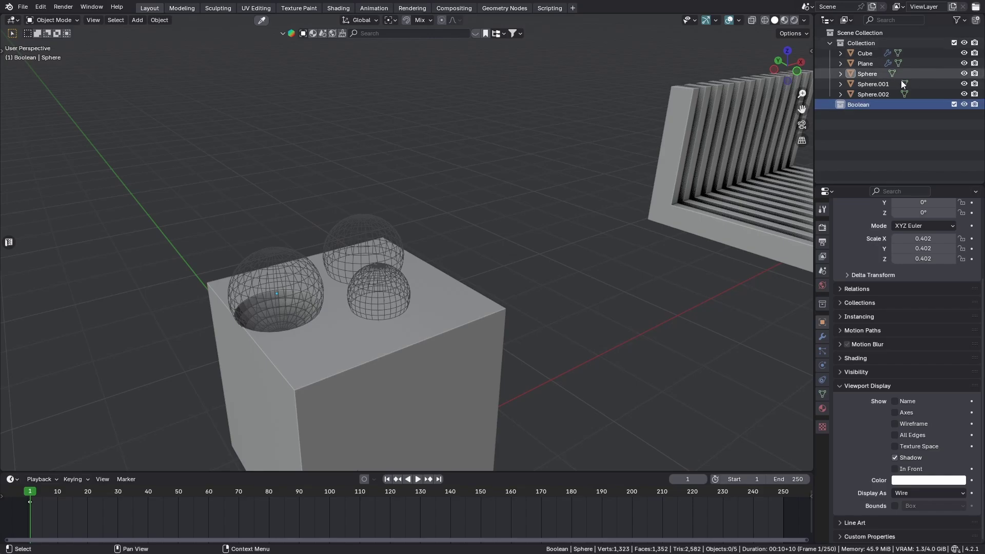
# - Move Sphere, Sphere.001 and Sphere.002 into the Boolean collection
pyautogui.click(867, 73)
pyautogui.keyDown('shift'); pyautogui.click(866, 93); pyautogui.keyUp('shift')
pyautogui.moveTo(876, 72); pyautogui.dragTo(857, 104)
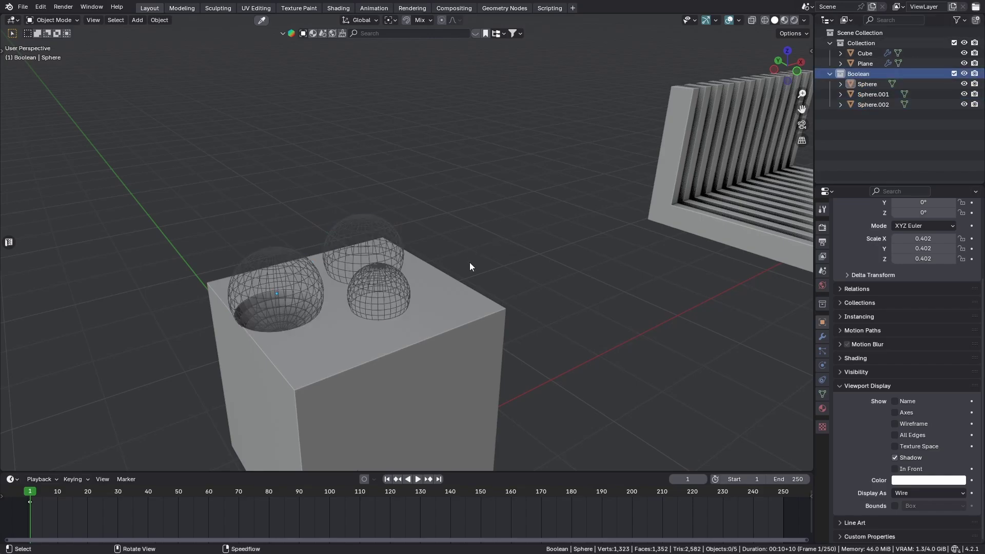
# - Set the cube's Boolean modifier operand type to Collection and assign the Boolean collection as the cutter
pyautogui.click(459, 306)
pyautogui.click(822, 336)
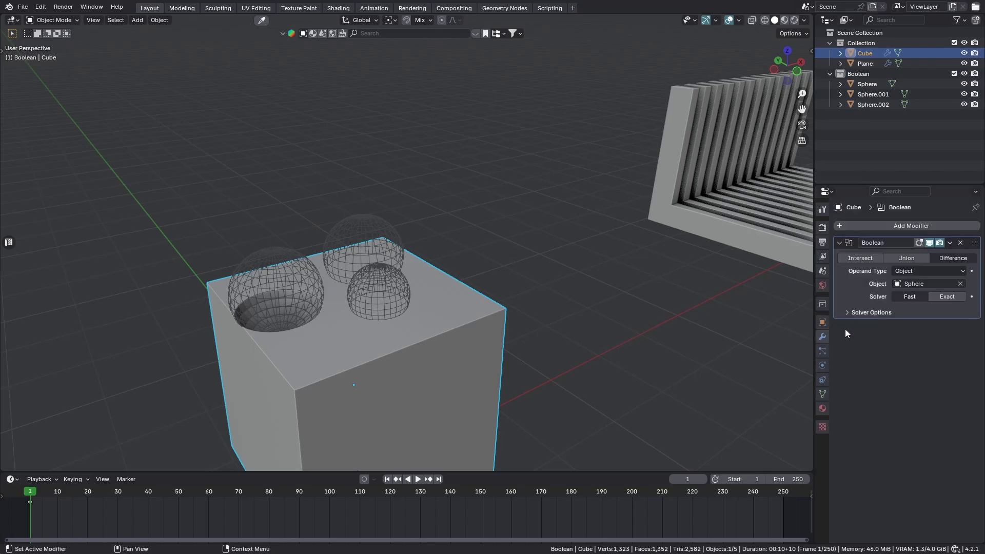
pyautogui.click(919, 272)
pyautogui.click(909, 297)
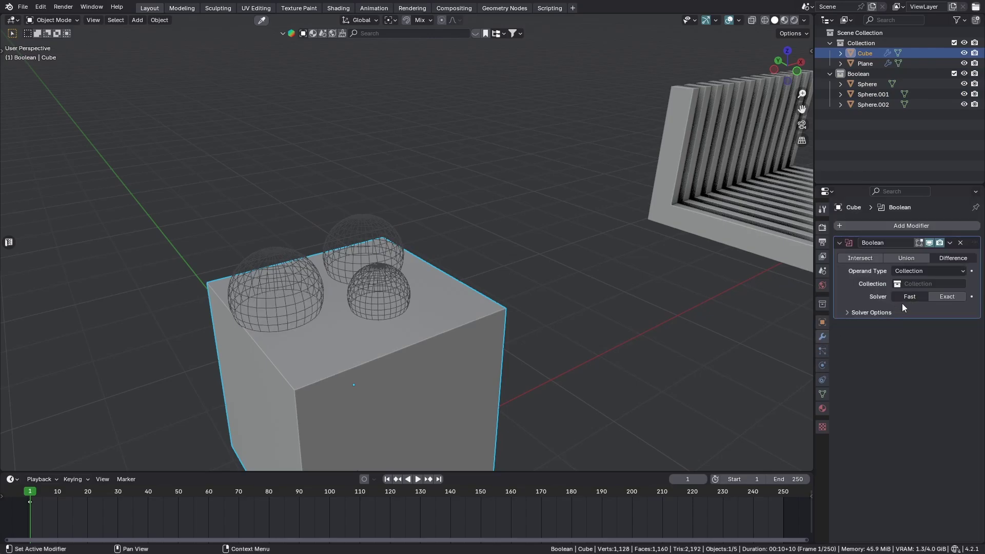
pyautogui.click(925, 284)
pyautogui.click(901, 299)
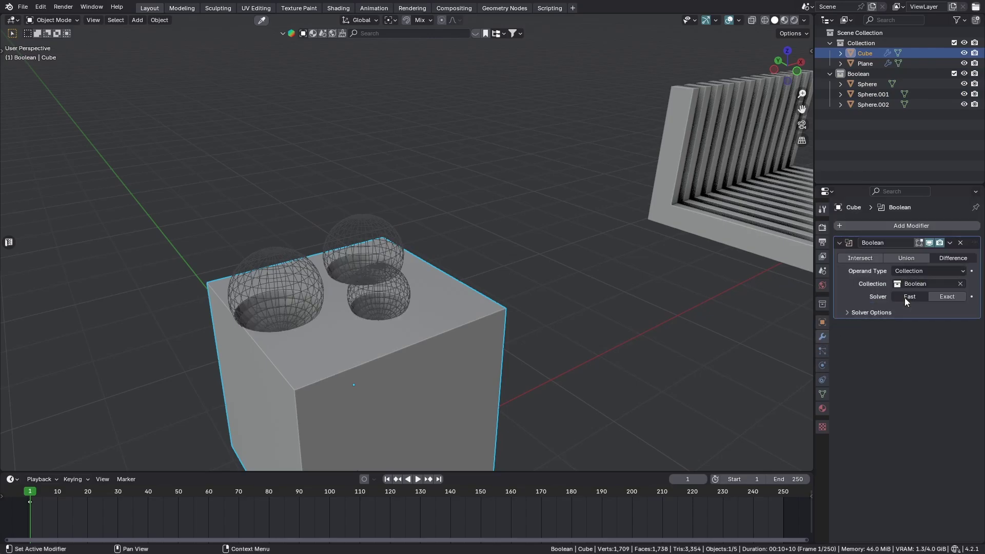
# - Make a linked duplicate of the smallest sphere and shift it horizontally about 6.7" in X and -5.1" in Y
pyautogui.click(877, 74)
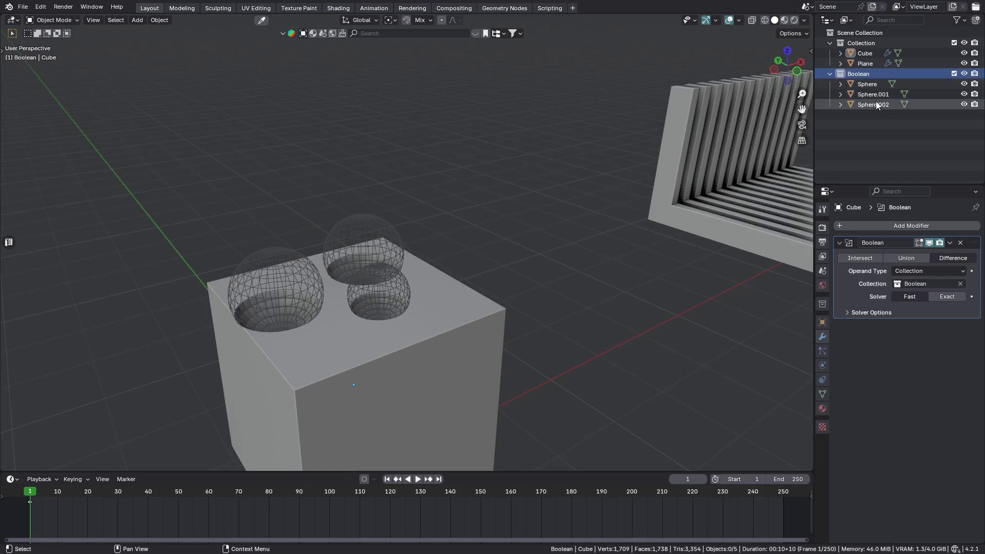
pyautogui.moveTo(406, 342); pyautogui.dragTo(390, 288, button='middle')
pyautogui.scroll(3, 356, 256)
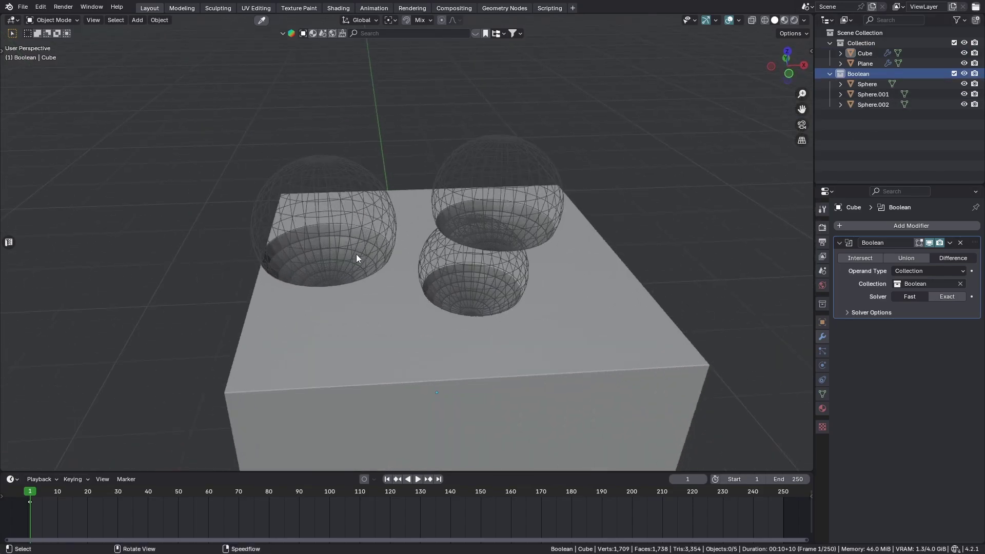
pyautogui.click(483, 273)
pyautogui.moveTo(482, 271); pyautogui.dragTo(532, 331, button='middle')
pyautogui.press('g')
pyautogui.rightClick(567, 305)
pyautogui.hotkey('shift', 'd')
pyautogui.hotkey('shift', 'z')
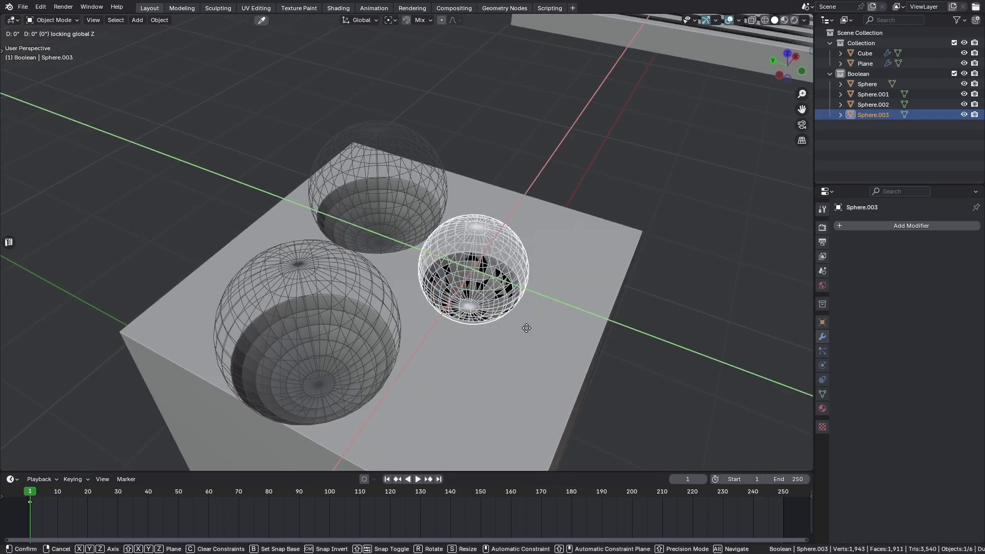
pyautogui.click(641, 296)
# - Lower the new sphere and adjust it along X and about -1.5" along Y so it cuts the cube's front upper corner
pyautogui.moveTo(642, 297); pyautogui.dragTo(676, 292, button='middle')
pyautogui.press('g')
pyautogui.press('z')
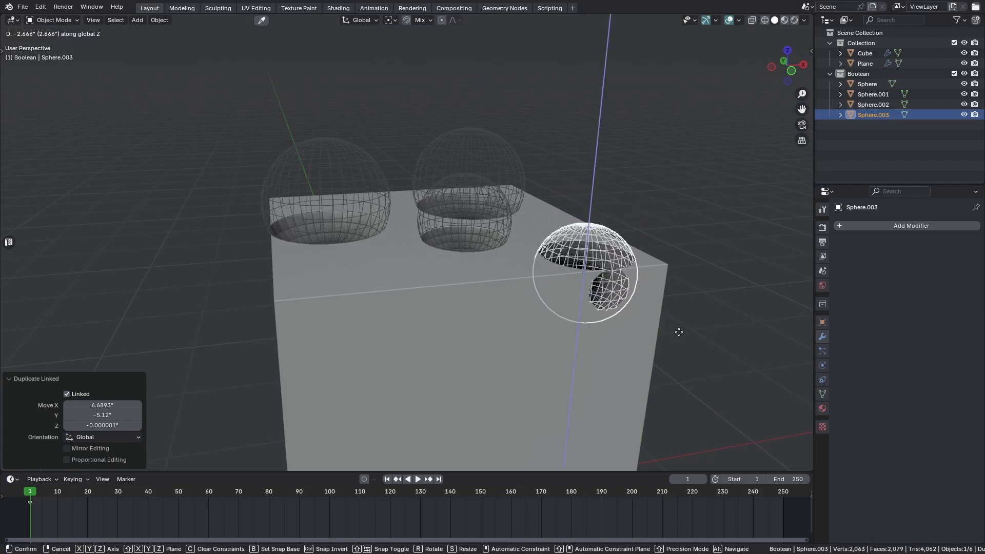
pyautogui.click(679, 341)
pyautogui.press('g')
pyautogui.press('x')
pyautogui.click(700, 340)
pyautogui.moveTo(605, 321); pyautogui.dragTo(631, 308, button='middle')
pyautogui.press('g')
pyautogui.press('y')
pyautogui.click(656, 287)
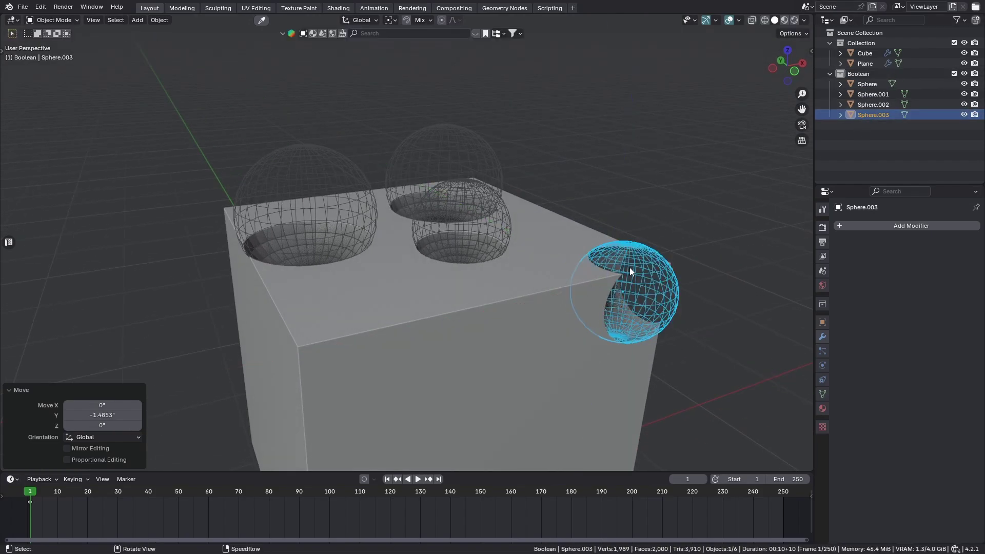
pyautogui.moveTo(316, 295); pyautogui.dragTo(469, 270, button='middle')
pyautogui.scroll(-5, 470, 270)
pyautogui.click(463, 340)
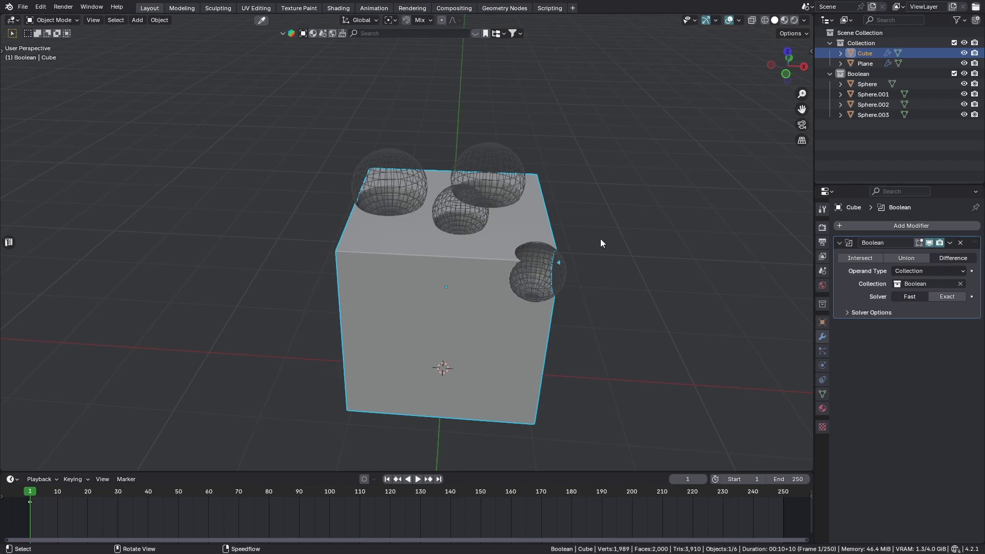
pyautogui.scroll(-3, 450, 248)
pyautogui.moveTo(571, 153); pyautogui.dragTo(278, 313)
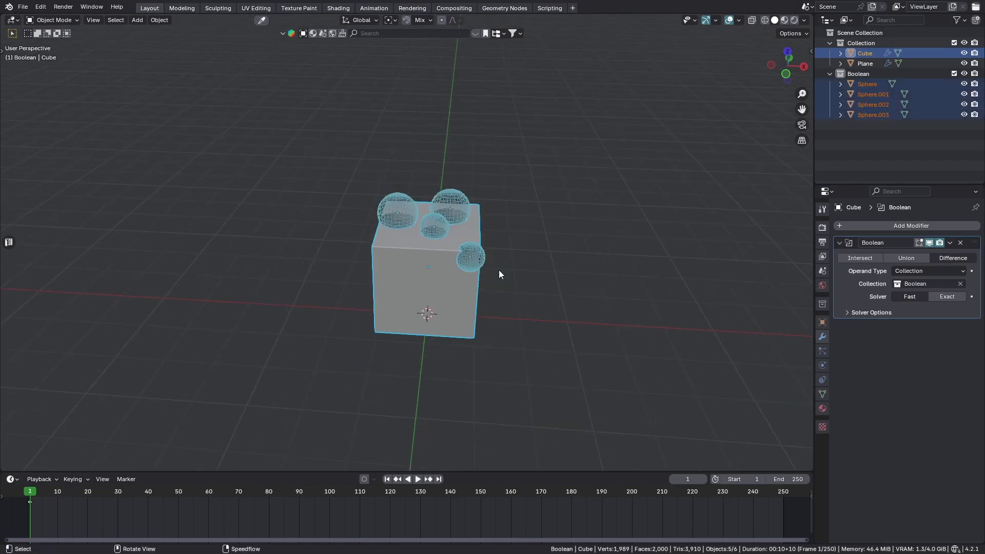
pyautogui.rightClick(531, 253)
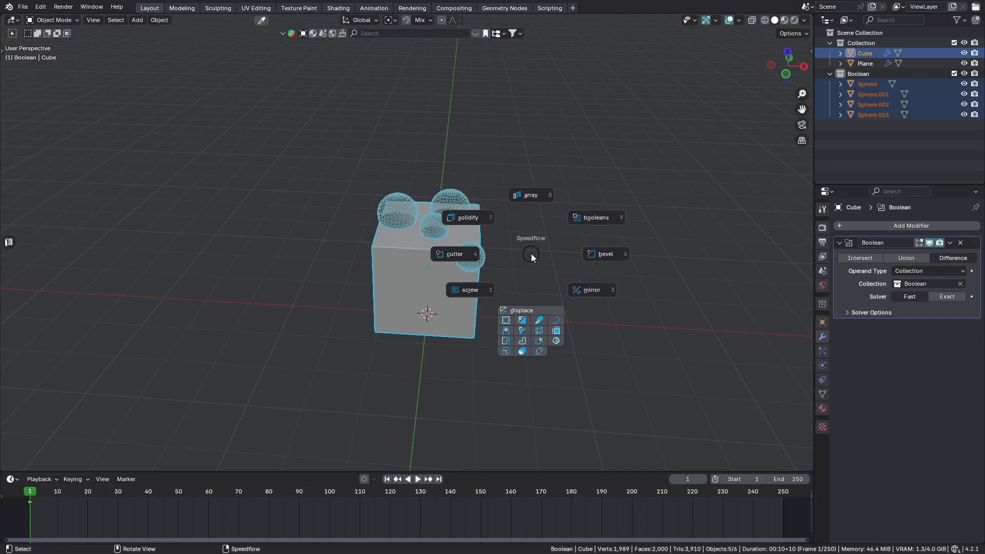
pyautogui.click(591, 260)
# - Delete all four wireframe cutter spheres from the Boolean collection
pyautogui.click(436, 225)
pyautogui.press('Delete')
pyautogui.click(445, 209)
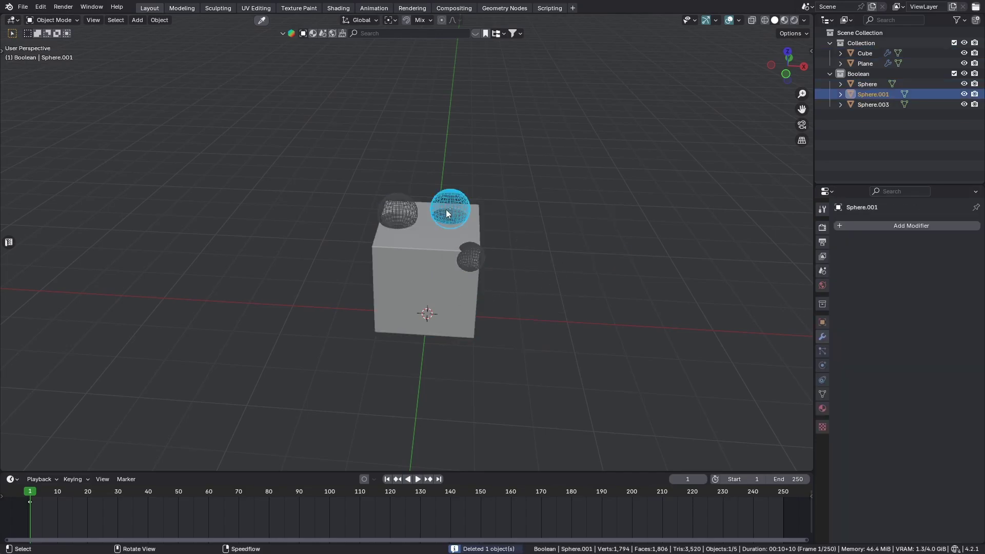
pyautogui.press('Delete')
pyautogui.click(469, 255)
pyautogui.press('Delete')
pyautogui.click(401, 211)
pyautogui.press('x')
pyautogui.click(401, 212)
# - Remove the Boolean modifier from the cube and frame the cube in the view
pyautogui.click(475, 261)
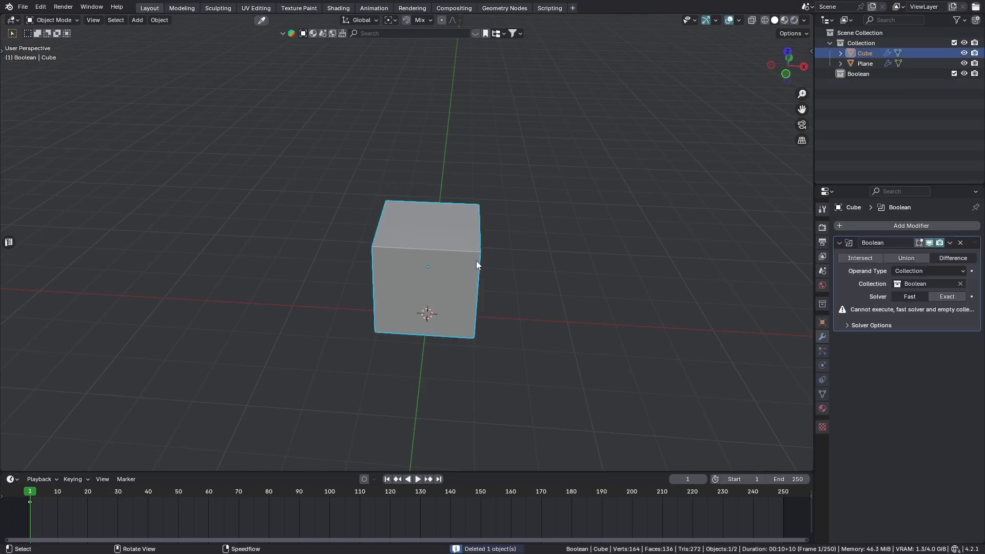
pyautogui.click(971, 237)
pyautogui.scroll(3, 435, 282)
pyautogui.press('KP_Decimal')
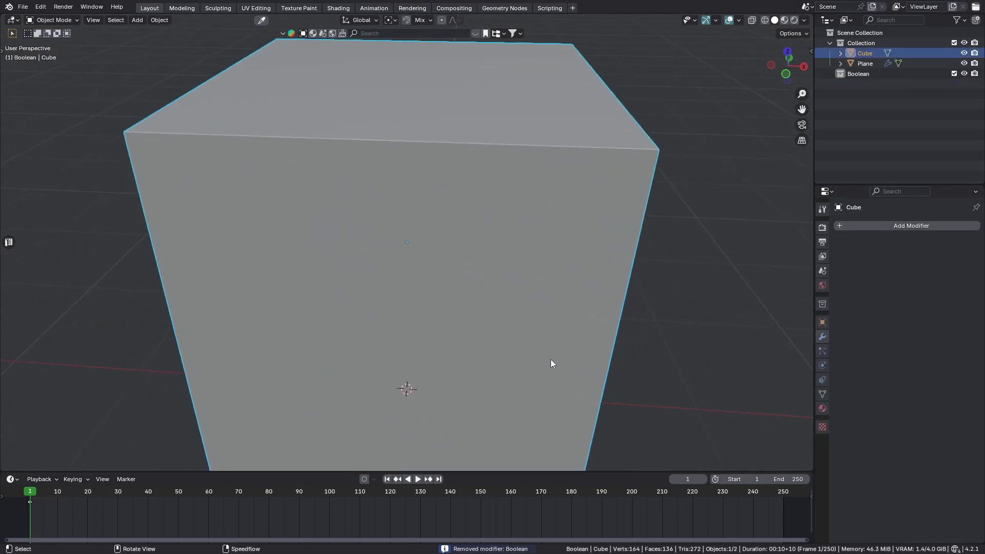
# - Add a Bevel modifier to the cube
pyautogui.moveTo(550, 359); pyautogui.dragTo(489, 333, button='middle')
pyautogui.scroll(-5, 454, 277)
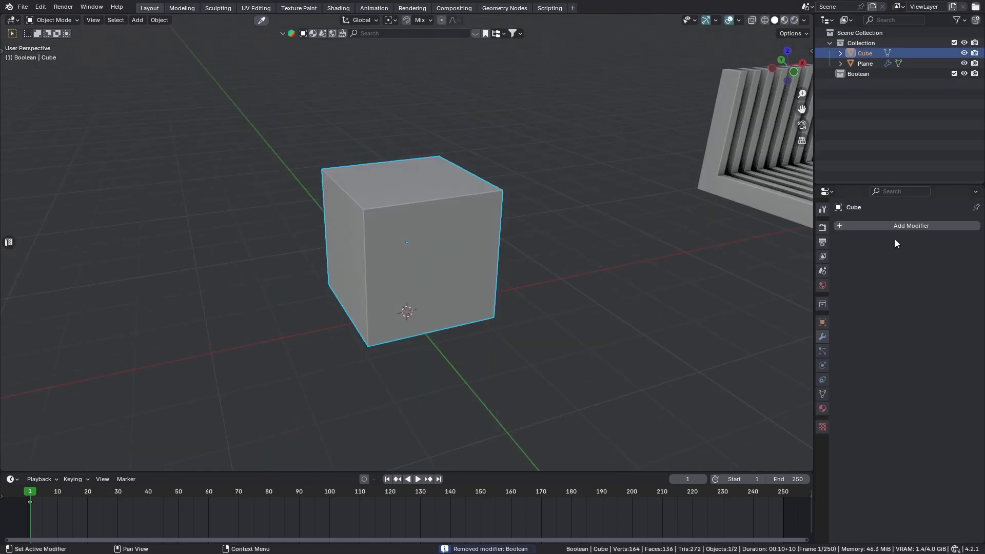
pyautogui.scroll(-4, 473, 253)
pyautogui.click(911, 226)
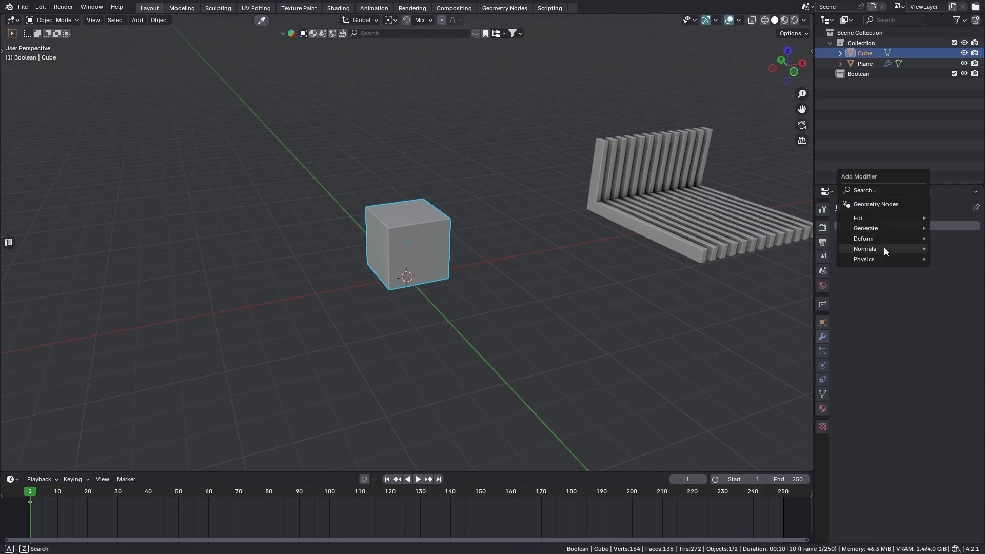
pyautogui.moveTo(875, 229)
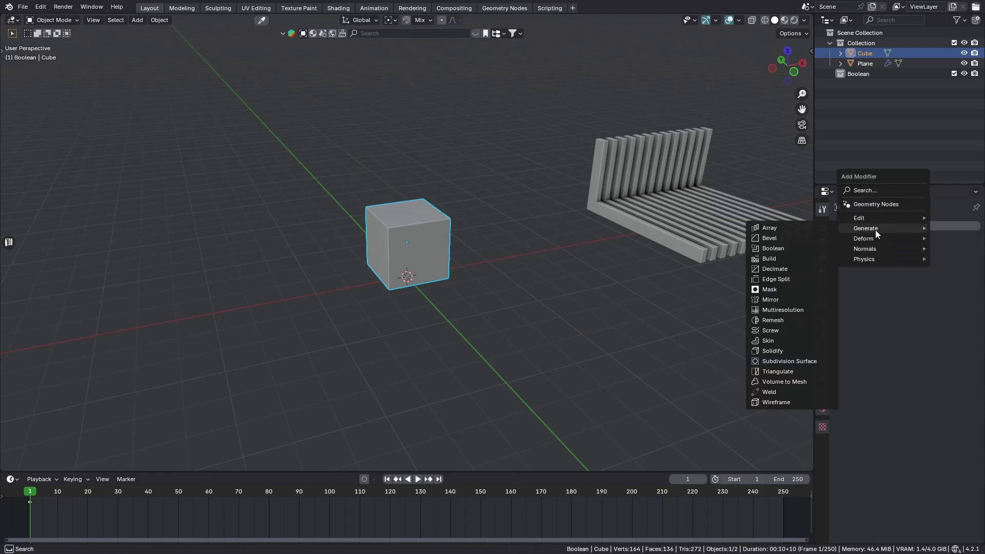
pyautogui.click(769, 238)
pyautogui.scroll(4, 373, 241)
pyautogui.moveTo(374, 239); pyautogui.dragTo(417, 224, button='middle')
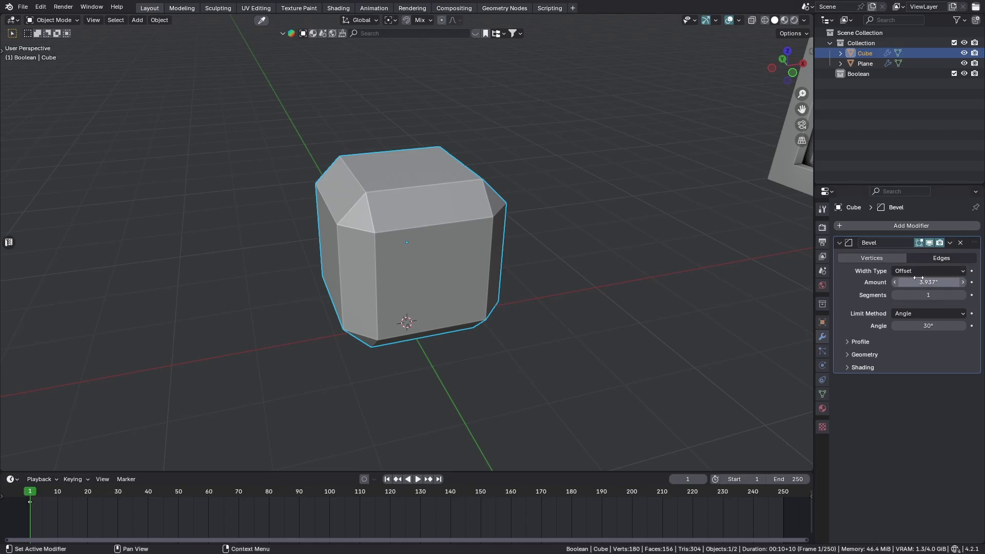
# - Set the cube's bevel to 8 segments with an amount of about 2.64"
pyautogui.moveTo(918, 278)
pyautogui.mouseDown()
pyautogui.moveTo(878, 278)
pyautogui.moveTo(905, 278)
pyautogui.mouseUp()
pyautogui.click(962, 295)
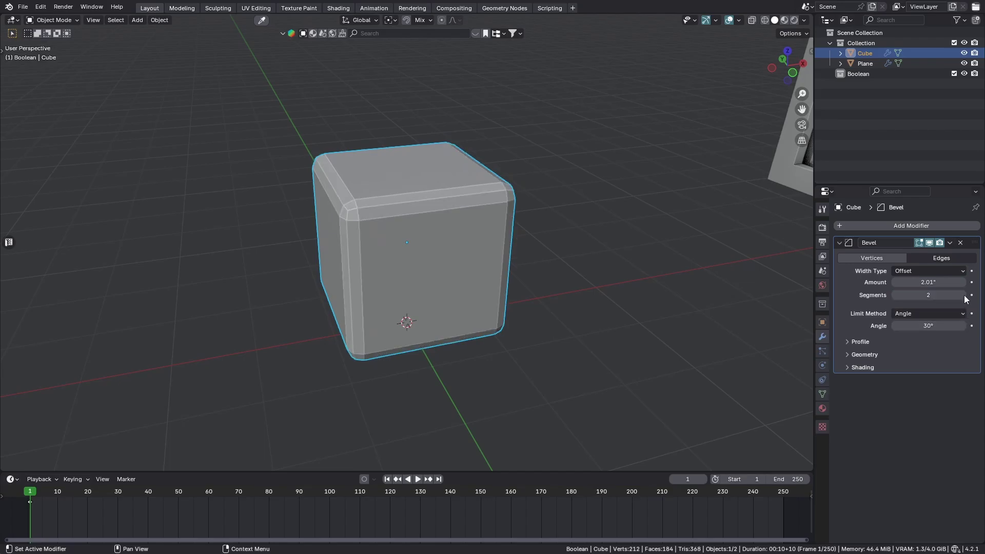
pyautogui.click(964, 296)
pyautogui.click(965, 295)
pyautogui.click(965, 295)
pyautogui.click(964, 295)
pyautogui.click(964, 295)
pyautogui.click(965, 295)
pyautogui.scroll(2, 350, 263)
pyautogui.scroll(-1, 350, 263)
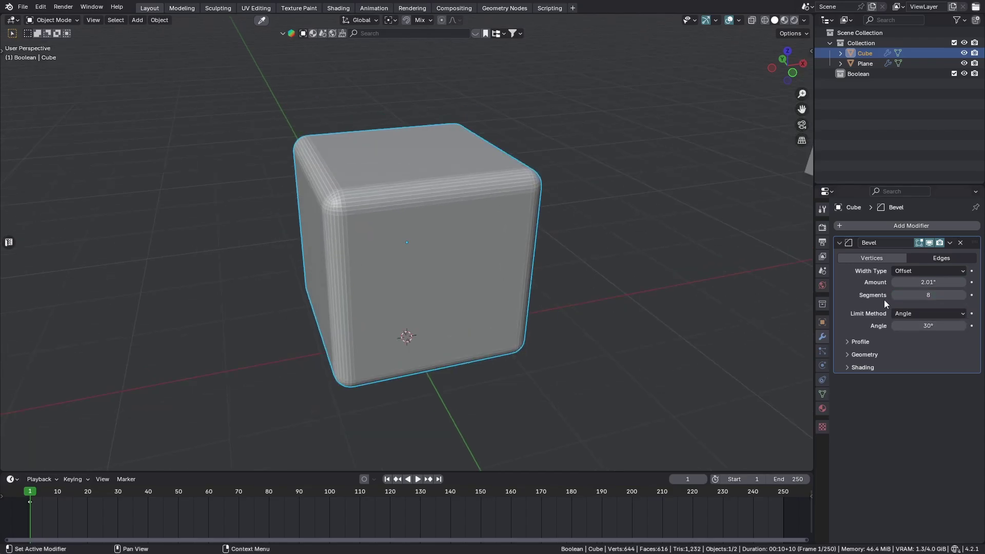
pyautogui.moveTo(913, 282); pyautogui.dragTo(926, 282)
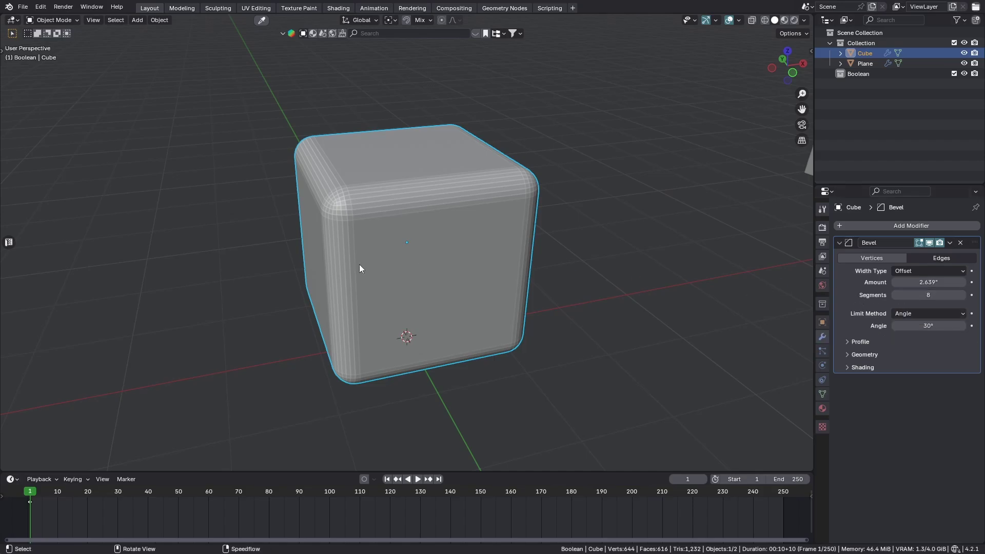
pyautogui.moveTo(359, 263); pyautogui.dragTo(390, 145, button='middle')
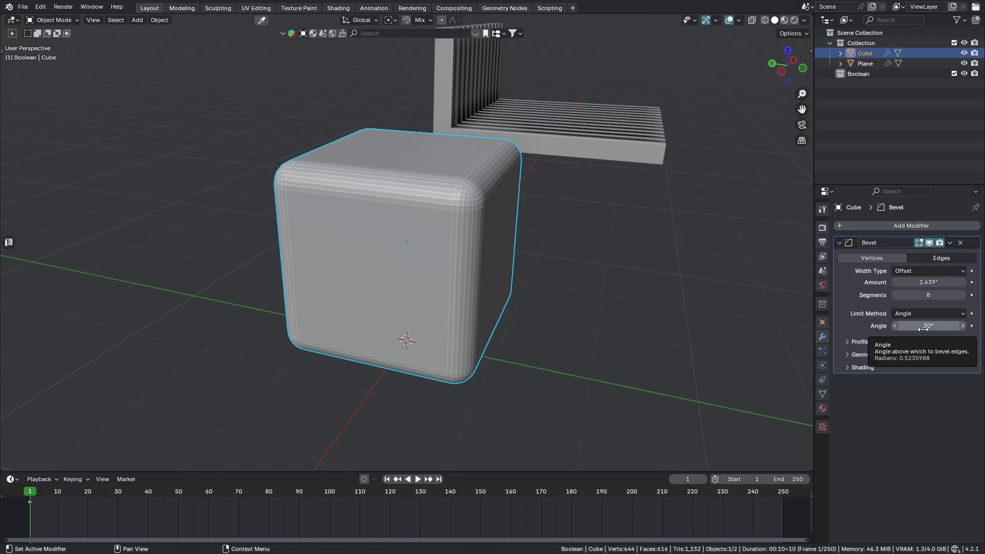
# - Examine the cube's base mesh in Edit Mode and return to Object Mode
pyautogui.moveTo(303, 249); pyautogui.dragTo(374, 272, button='middle')
pyautogui.press('Tab')
pyautogui.click(374, 272)
pyautogui.scroll(-2, 410, 277)
pyautogui.moveTo(447, 281); pyautogui.dragTo(420, 293, button='middle')
pyautogui.press('Tab')
pyautogui.scroll(-2, 435, 191)
# - Select the slatted bench-like Plane object and collapse the settings of its Solidify and Array modifiers
pyautogui.keyDown('shift'); pyautogui.moveTo(631, 246); pyautogui.dragTo(365, 281, button='middle'); pyautogui.keyUp('shift')
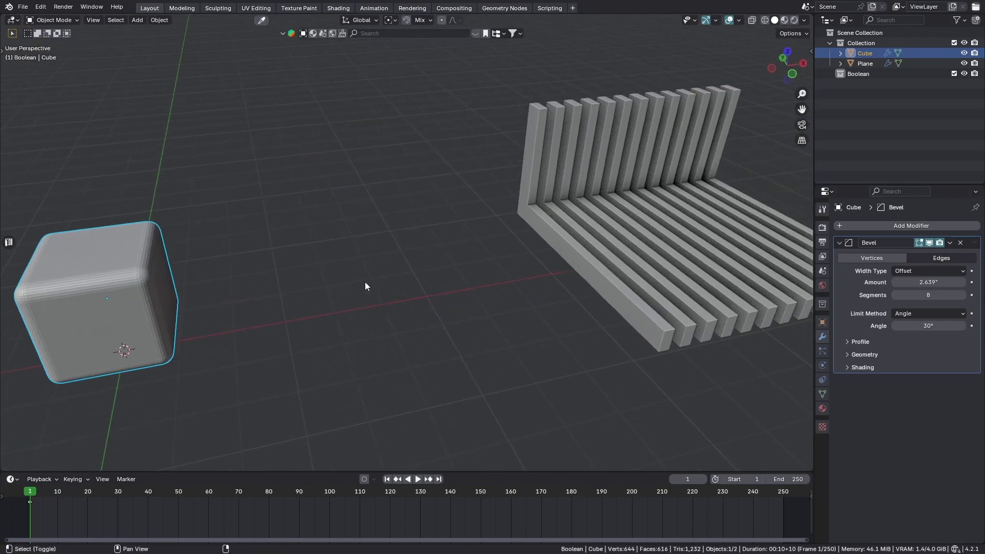
pyautogui.click(568, 252)
pyautogui.scroll(-2, 567, 251)
pyautogui.keyDown('shift'); pyautogui.moveTo(571, 250); pyautogui.dragTo(441, 293, button='middle'); pyautogui.keyUp('shift')
pyautogui.moveTo(441, 292)
pyautogui.mouseDown(button='middle')
pyautogui.moveTo(497, 309)
pyautogui.moveTo(455, 289)
pyautogui.mouseUp(button='middle')
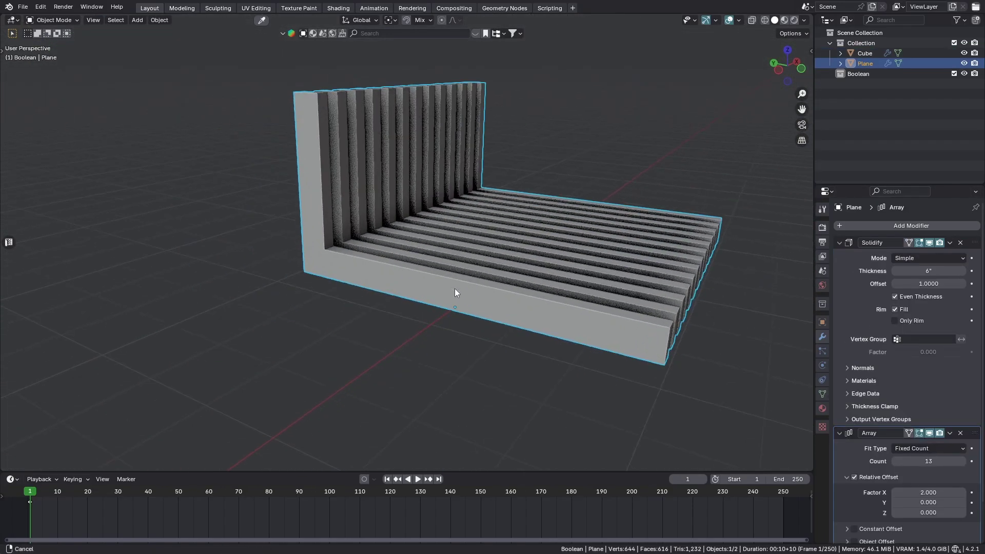
pyautogui.scroll(2, 454, 289)
pyautogui.moveTo(853, 245); pyautogui.dragTo(851, 343)
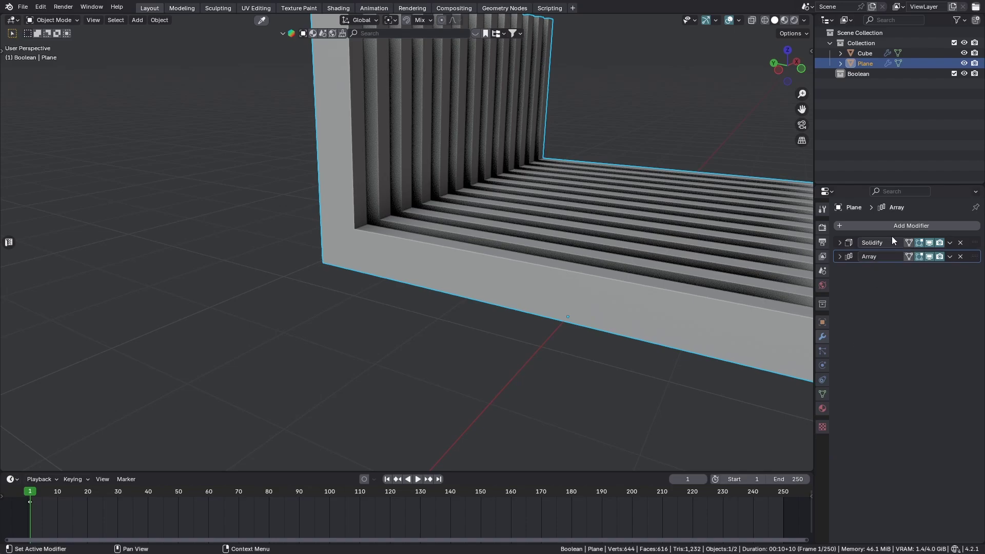
pyautogui.click(840, 244)
pyautogui.click(839, 433)
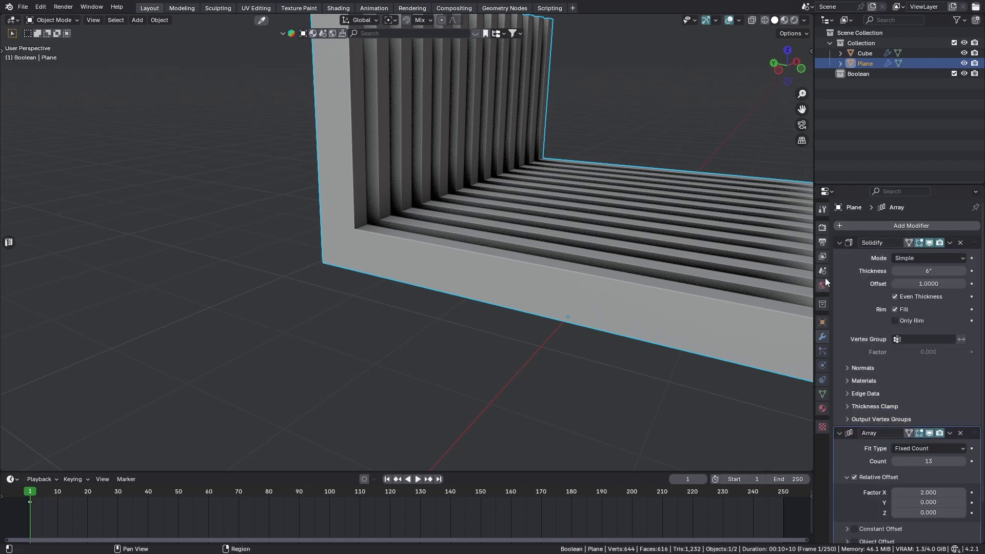
pyautogui.click(839, 244)
pyautogui.click(839, 257)
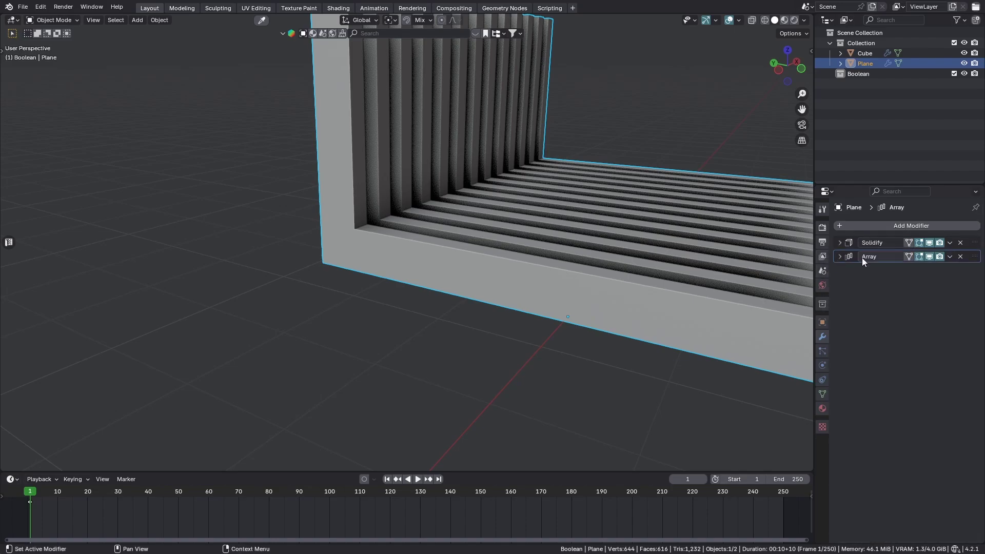
# - Add a Bevel modifier to the slatted Plane object, below its Solidify and Array modifiers
pyautogui.click(890, 226)
pyautogui.moveTo(854, 224)
pyautogui.click(777, 235)
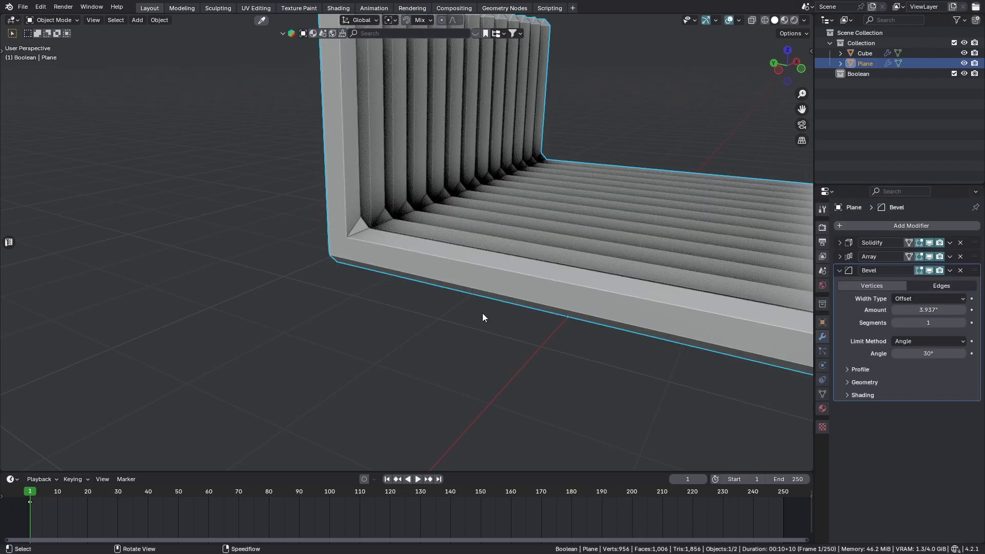
pyautogui.scroll(-4, 482, 312)
pyautogui.moveTo(469, 276); pyautogui.dragTo(477, 279, button='middle')
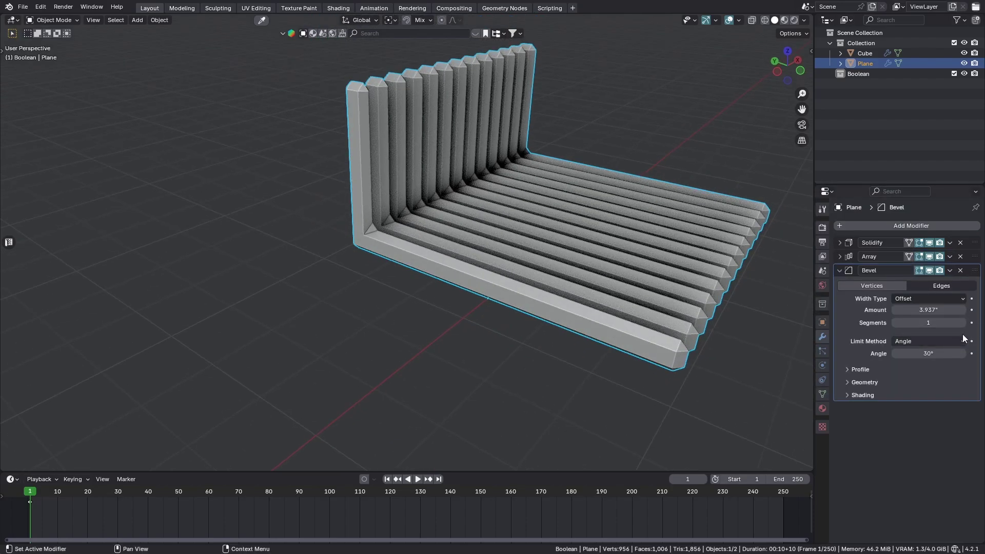
# - Set the Plane's bevel to 7 segments with an amount of about 0.67"
pyautogui.click(962, 323)
pyautogui.click(962, 323)
pyautogui.click(963, 323)
pyautogui.click(962, 323)
pyautogui.click(962, 323)
pyautogui.click(962, 323)
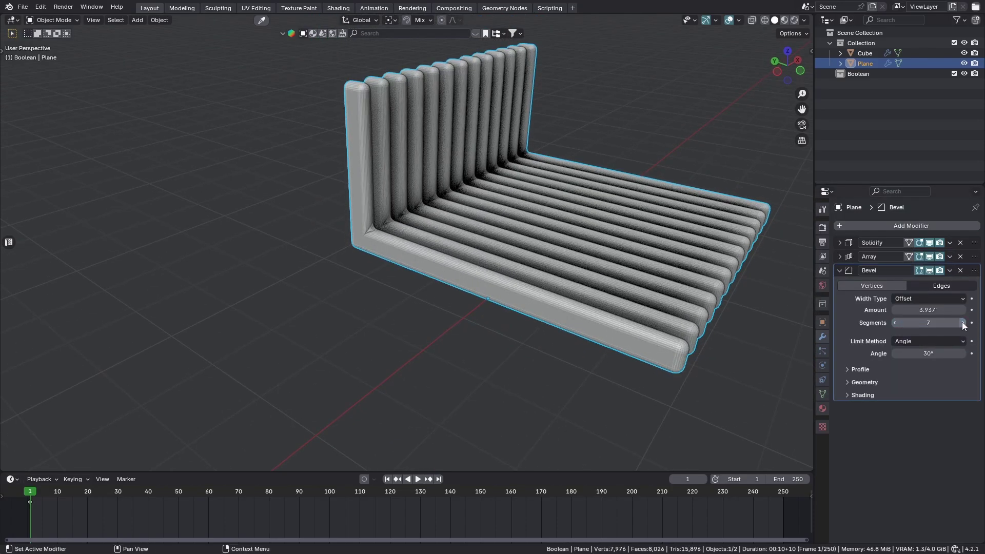
pyautogui.moveTo(929, 310); pyautogui.dragTo(877, 309)
pyautogui.scroll(2, 596, 339)
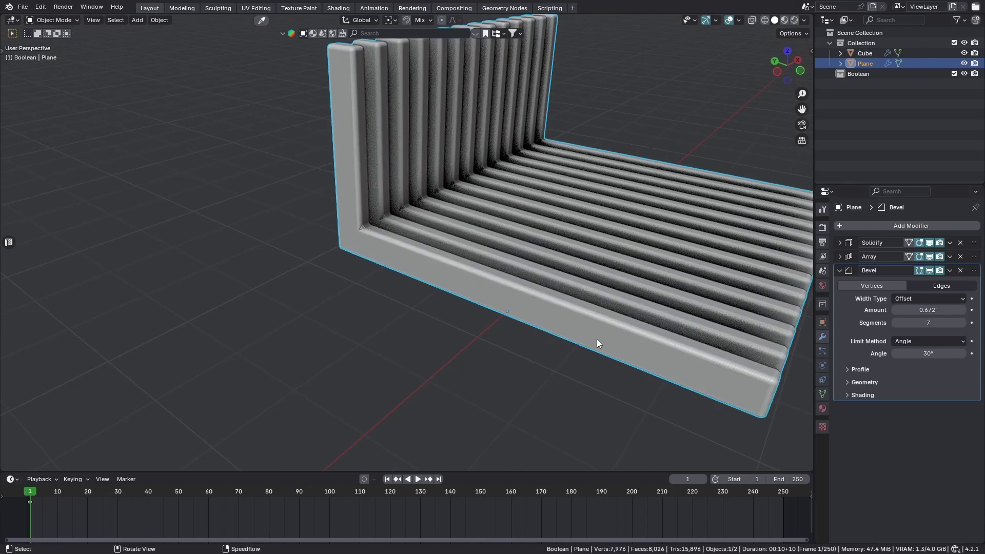
# - Draw annotation marks on the upright and horizontal parts of the first slat's side face near its inner corner
pyautogui.keyDown('shift'); pyautogui.moveTo(596, 340); pyautogui.dragTo(395, 294, button='middle'); pyautogui.keyUp('shift')
pyautogui.scroll(2, 306, 296)
pyautogui.scroll(2, 356, 289)
pyautogui.scroll(2, 407, 296)
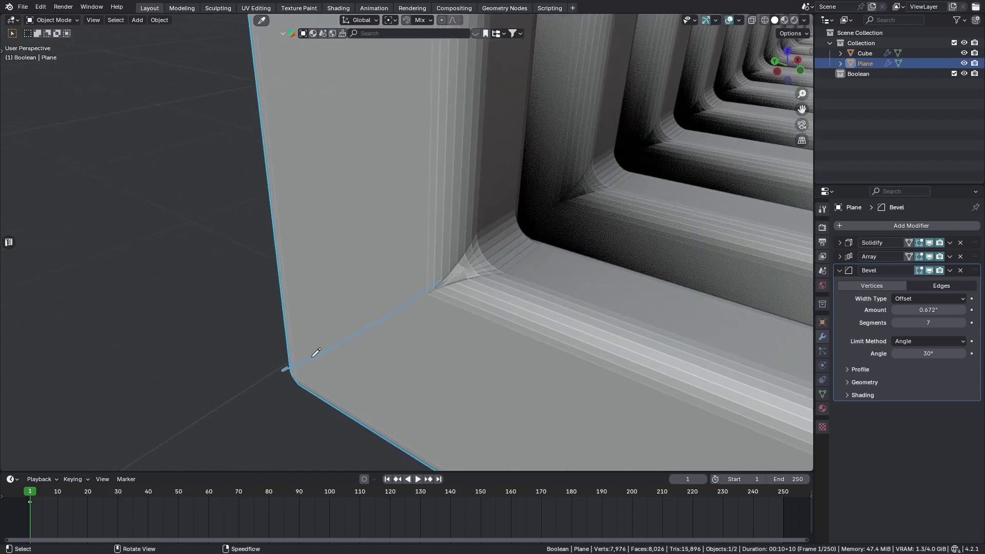
pyautogui.scroll(-4, 351, 335)
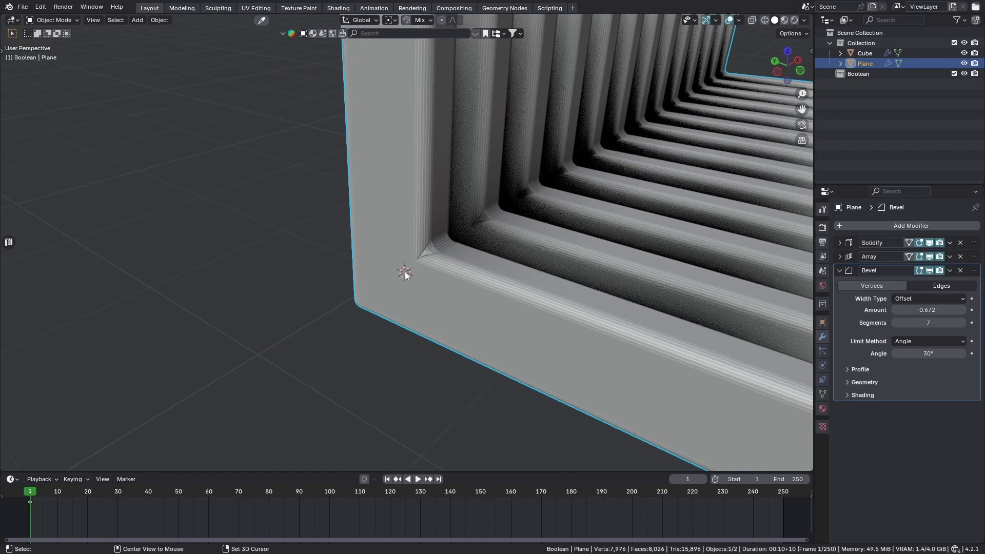
pyautogui.moveTo(232, 382); pyautogui.dragTo(421, 277, button='middle')
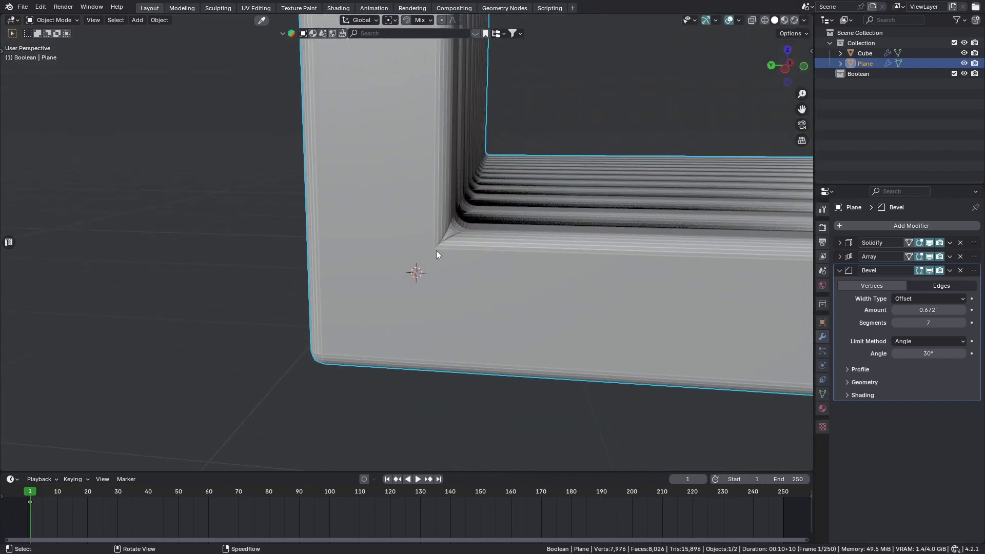
pyautogui.moveTo(378, 152)
pyautogui.mouseDown()
pyautogui.moveTo(388, 154)
pyautogui.moveTo(372, 167)
pyautogui.mouseUp()
pyautogui.moveTo(535, 326); pyautogui.dragTo(578, 327)
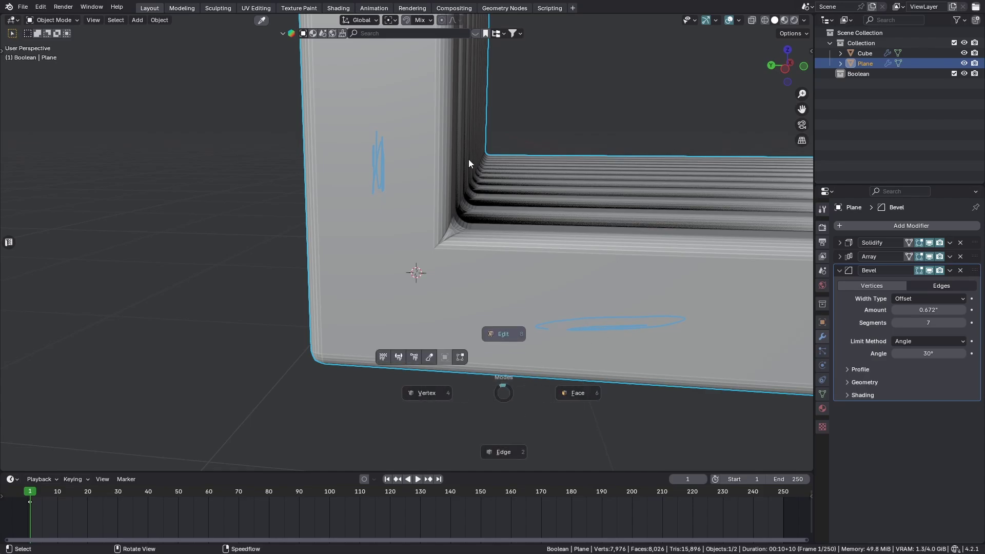
pyautogui.moveTo(398, 304)
pyautogui.mouseDown(button='middle')
pyautogui.moveTo(505, 258)
pyautogui.moveTo(425, 263)
pyautogui.mouseUp(button='middle')
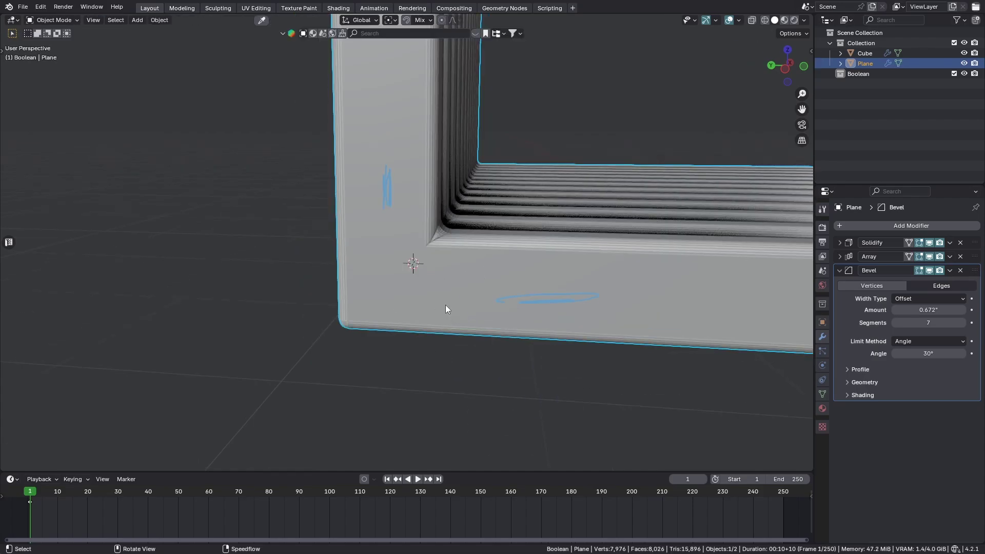
# - Turn on the wireframe overlay, deselect the Plane and erase the annotation marks on the slat
pyautogui.press('z')
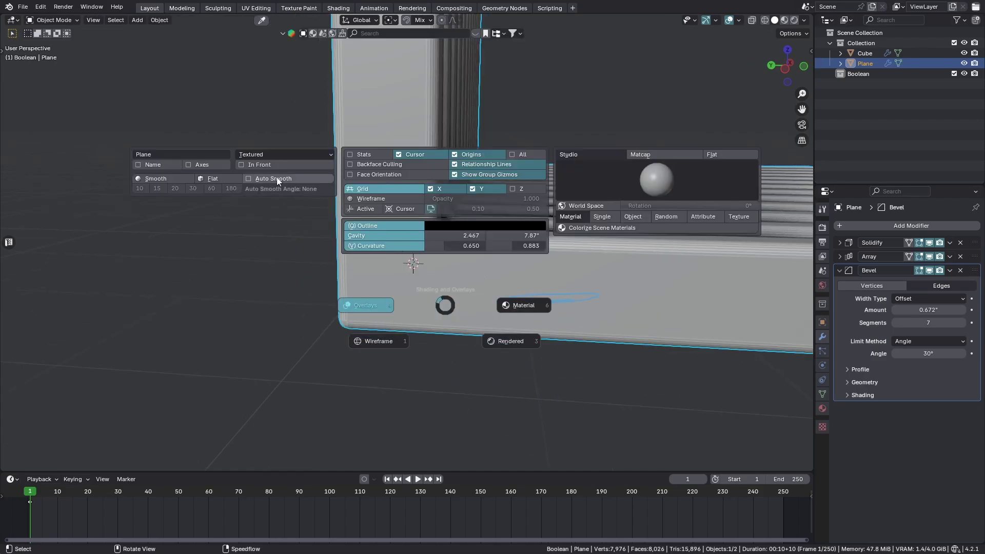
pyautogui.click(359, 198)
pyautogui.click(231, 279)
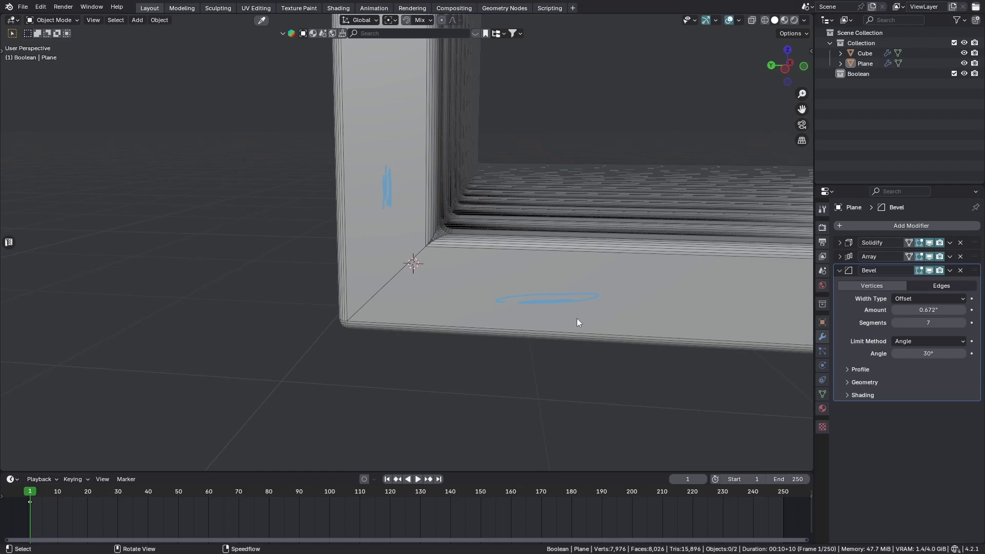
pyautogui.moveTo(393, 267); pyautogui.dragTo(411, 275)
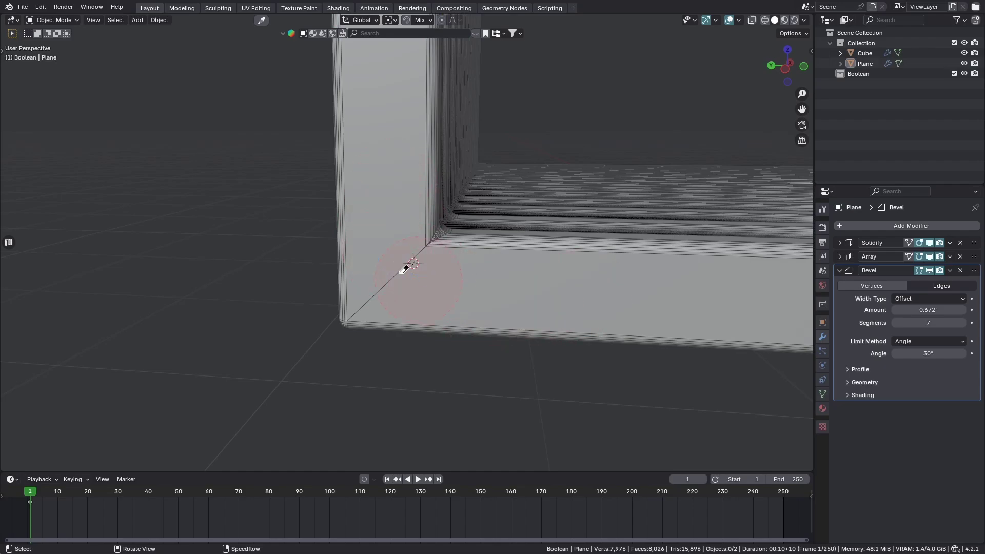
# - Change the limit method of the Plane's Bevel modifier to None so edges of every angle are bevelled
pyautogui.moveTo(421, 286); pyautogui.dragTo(500, 273, button='middle')
pyautogui.scroll(2, 499, 277)
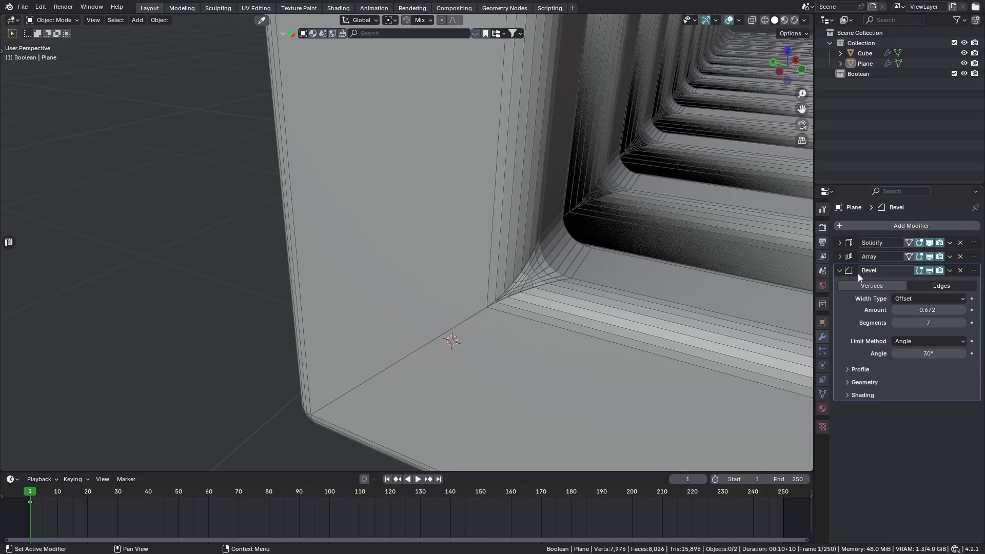
pyautogui.click(910, 341)
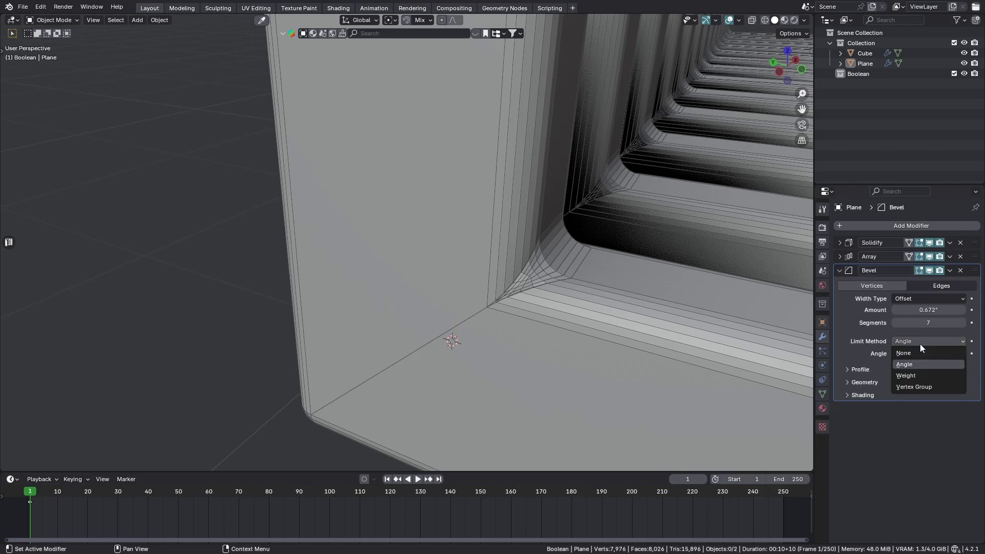
pyautogui.click(917, 350)
pyautogui.scroll(-1, 540, 294)
pyautogui.scroll(-2, 540, 298)
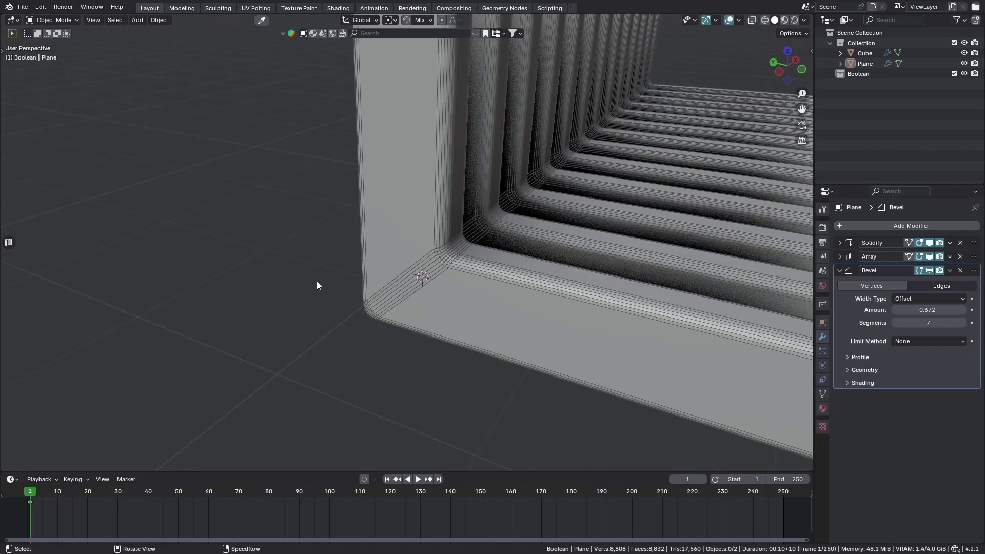
pyautogui.scroll(2, 506, 259)
pyautogui.scroll(-1, 506, 257)
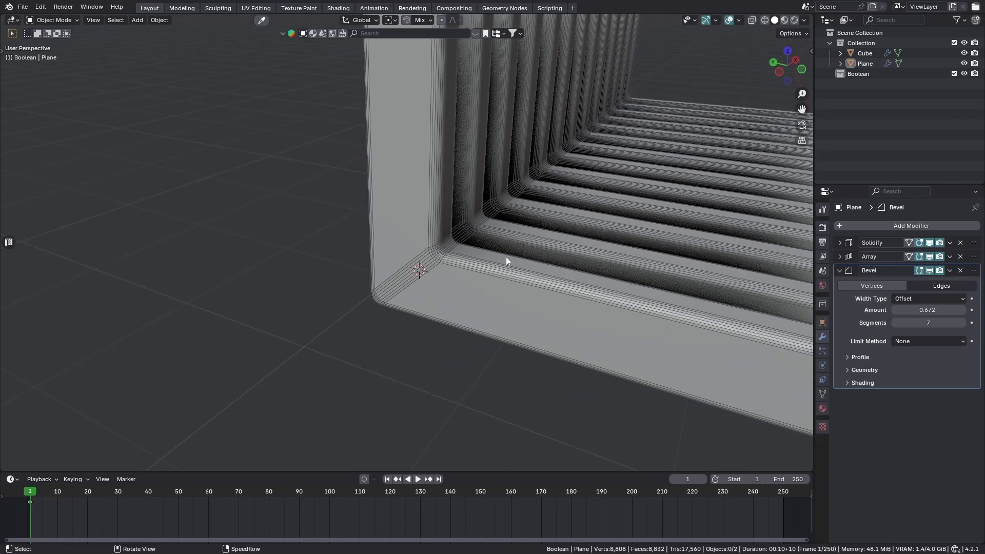
# - Apply the Solidify modifier on the Plane
pyautogui.scroll(-4, 567, 290)
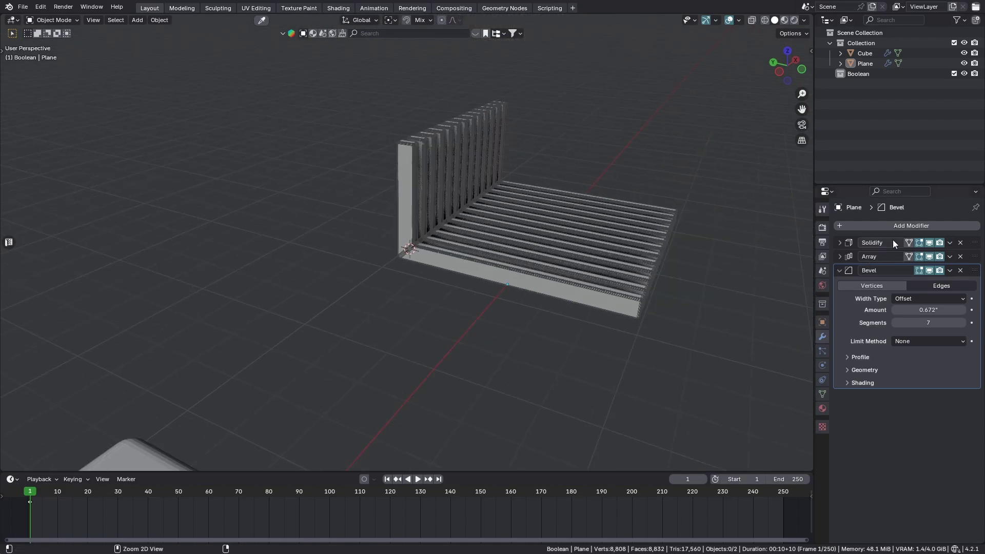
pyautogui.hotkey('ctrl', 'a')
pyautogui.scroll(5, 479, 266)
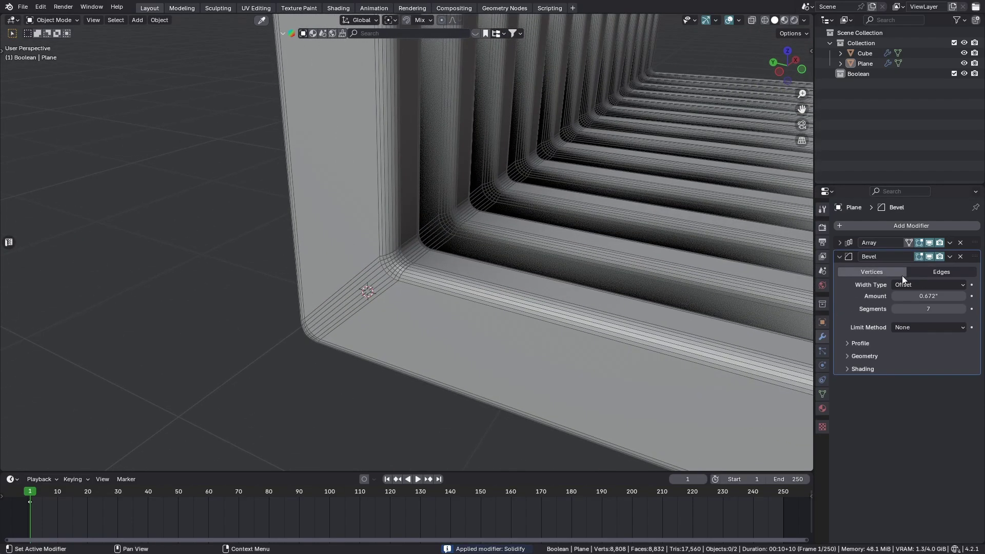
# - Set the limit method of the Plane's Bevel modifier to Weight
pyautogui.click(926, 328)
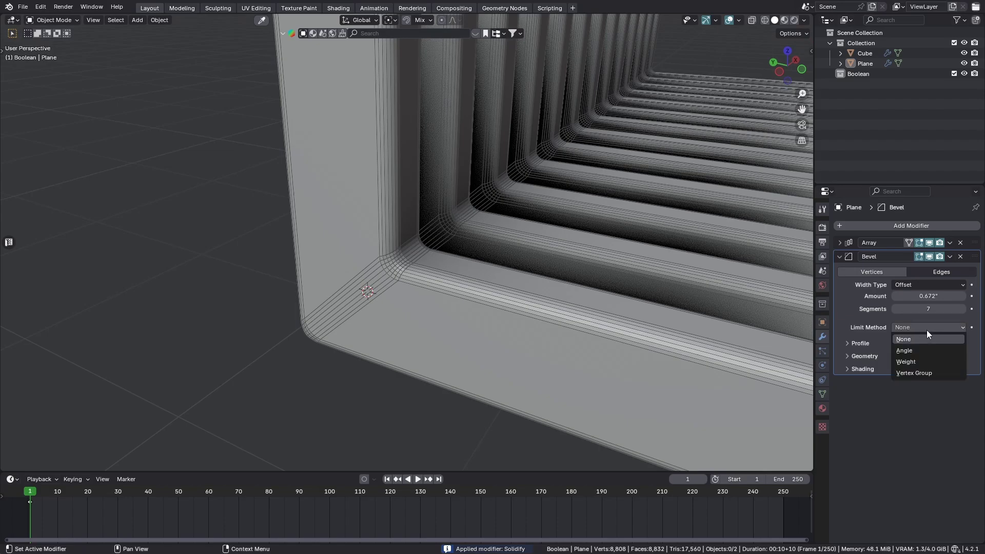
pyautogui.click(914, 362)
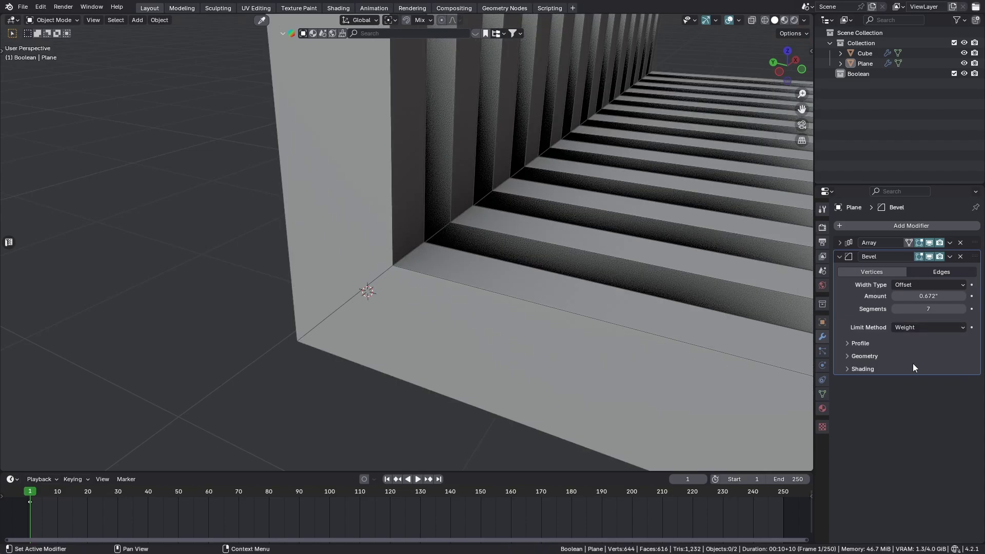
pyautogui.scroll(-5, 472, 307)
pyautogui.scroll(5, 475, 292)
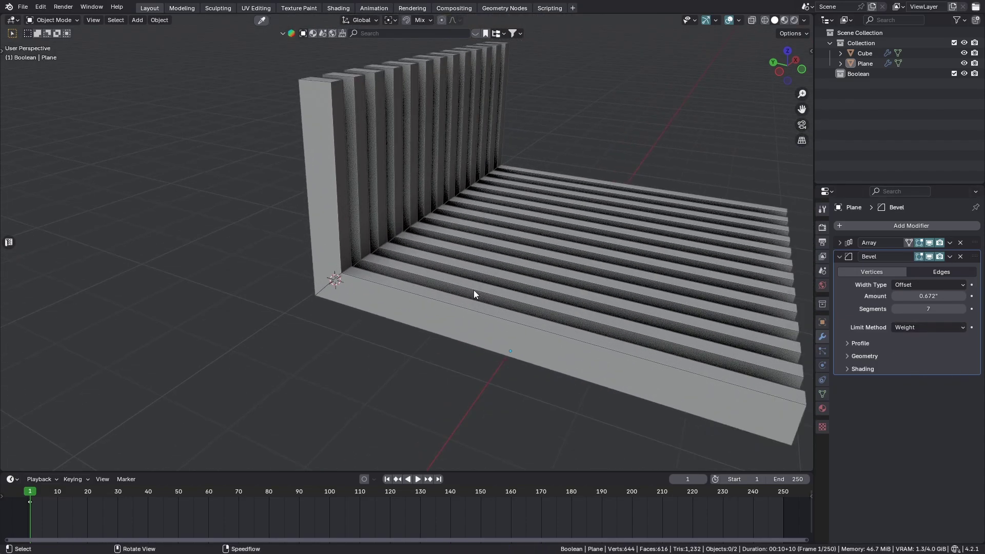
pyautogui.scroll(3, 389, 298)
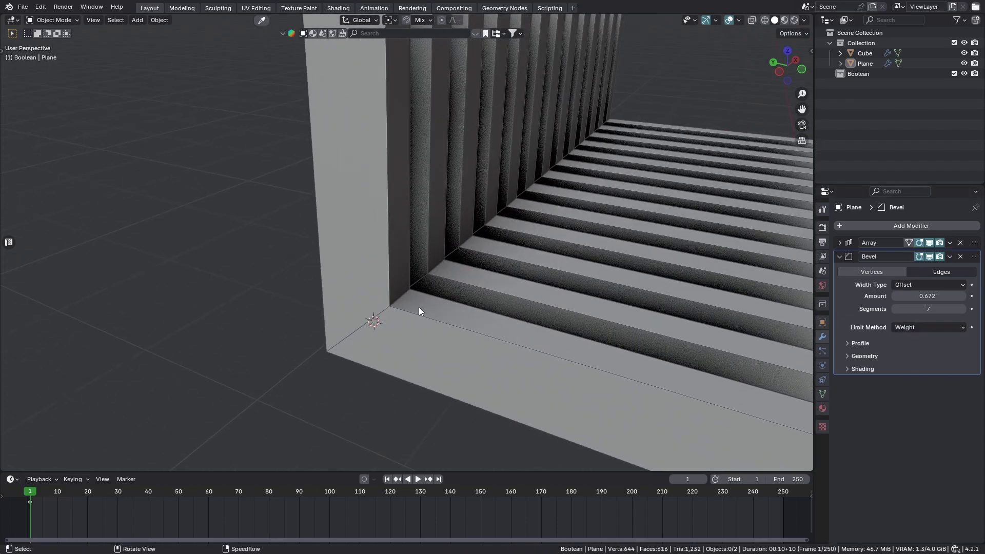
# - Open the Plane in Edit Mode with edge selection and nothing selected
pyautogui.click(373, 322)
pyautogui.moveTo(374, 326); pyautogui.dragTo(550, 317, button='middle')
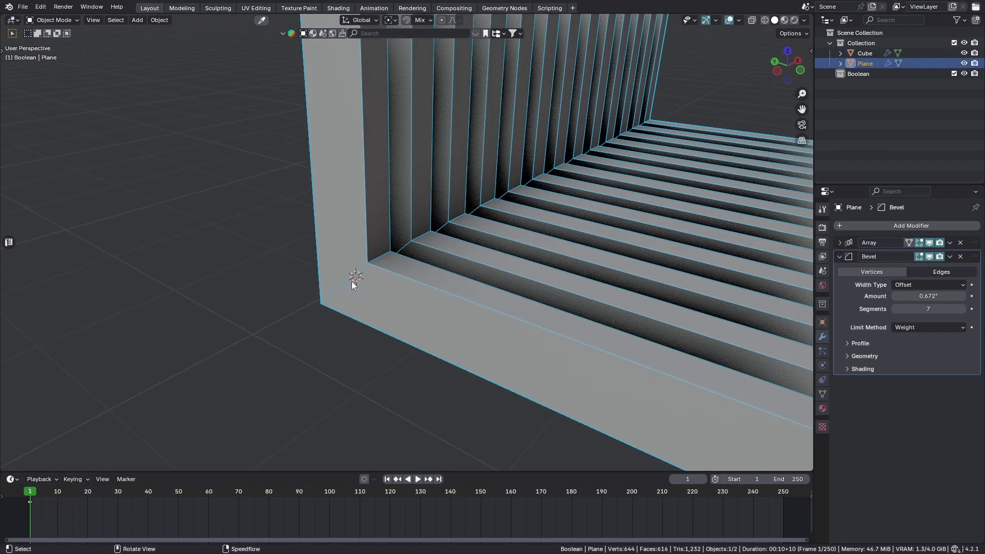
pyautogui.hotkey('alt', 'z')
pyautogui.hotkey('alt', 'a')
pyautogui.press('Tab')
pyautogui.click(392, 276)
pyautogui.hotkey('alt', 'z')
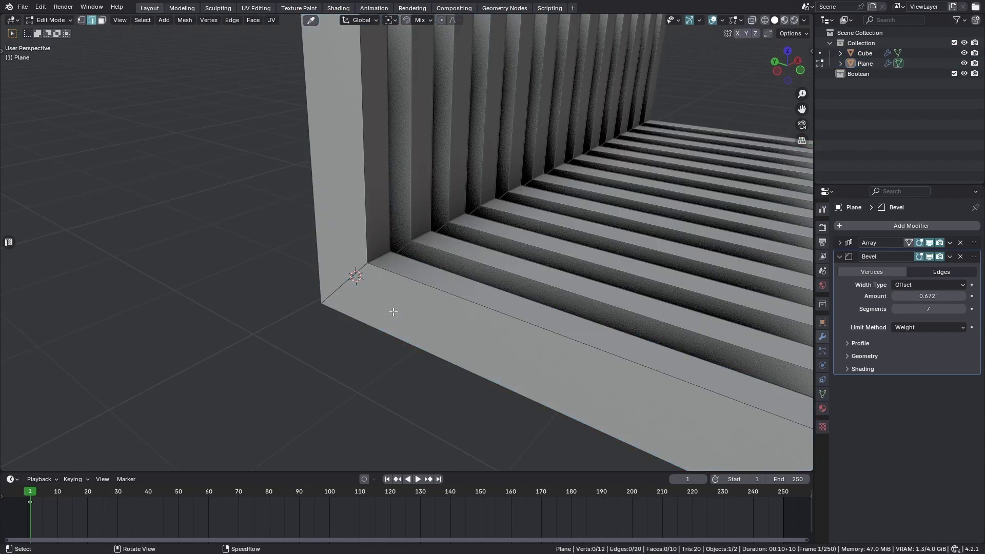
# - Select the edge loop around the bend of the first slat and set its edge mean bevel weight to 1
pyautogui.keyDown('alt'); pyautogui.click(350, 281); pyautogui.keyUp('alt')
pyautogui.press('`')
pyautogui.click(480, 296)
pyautogui.moveTo(483, 296); pyautogui.dragTo(541, 295, button='middle')
pyautogui.moveTo(492, 297); pyautogui.dragTo(473, 277, button='middle')
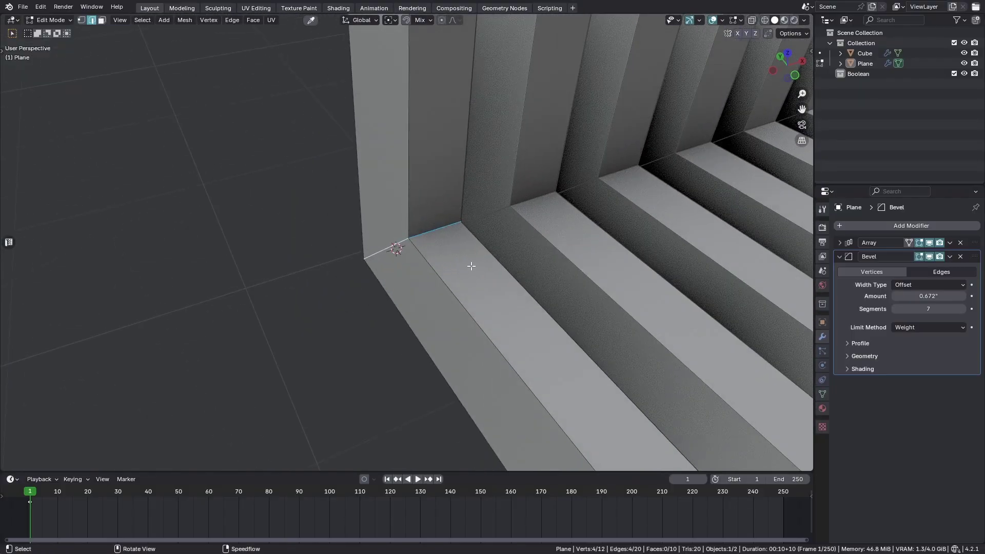
pyautogui.press('n')
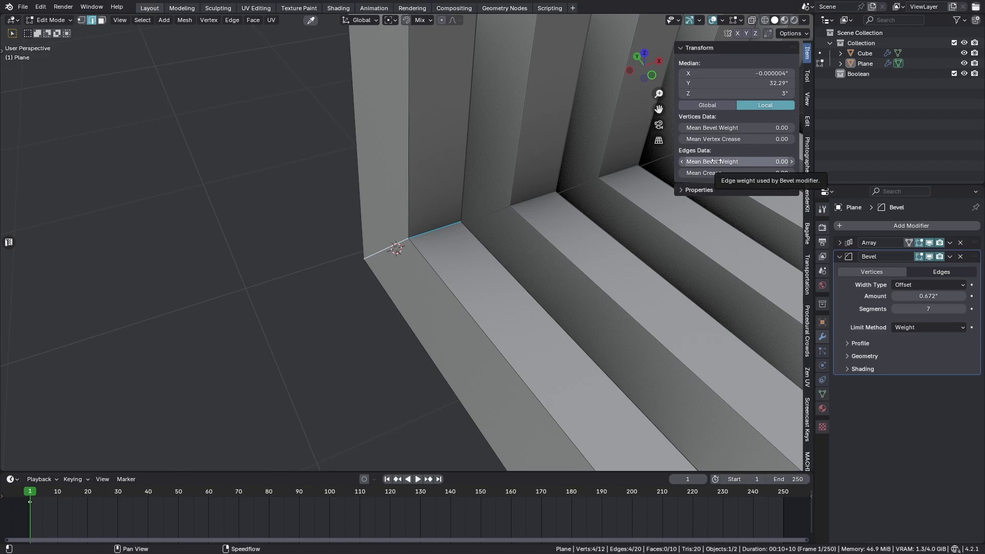
pyautogui.click(732, 161)
pyautogui.write('1')
pyautogui.press('Return')
pyautogui.scroll(-2, 431, 266)
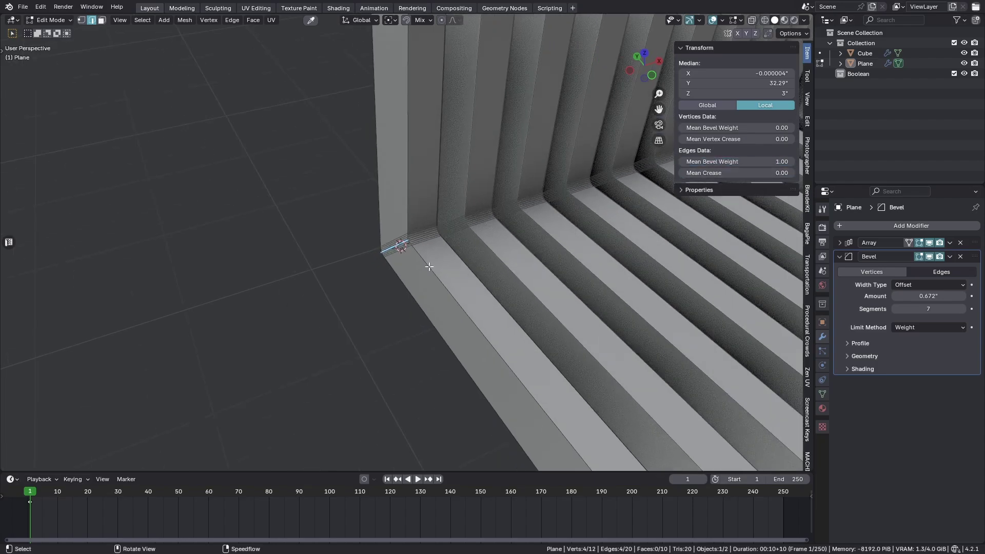
# - Return to Object Mode, deselect the Plane and inspect the bevelled bend of the slats
pyautogui.moveTo(431, 266); pyautogui.dragTo(438, 231, button='middle')
pyautogui.scroll(5, 455, 239)
pyautogui.press('Tab')
pyautogui.click(508, 151)
pyautogui.scroll(-4, 438, 231)
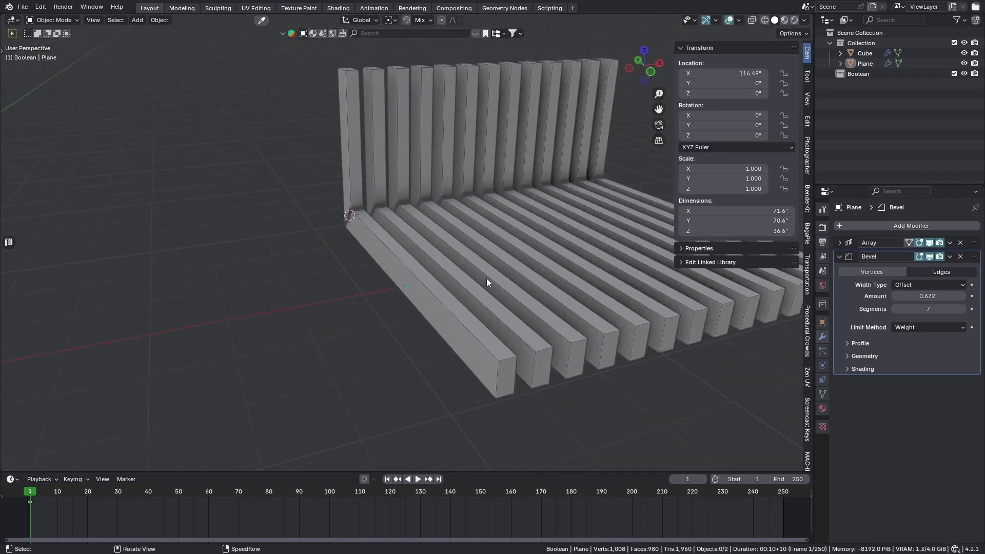
pyautogui.scroll(5, 451, 215)
# - Set the edge mean bevel weight to 1 on the first slat's outer upper edge and its continuation up the upright, leaving Edit Mode
pyautogui.press('Tab')
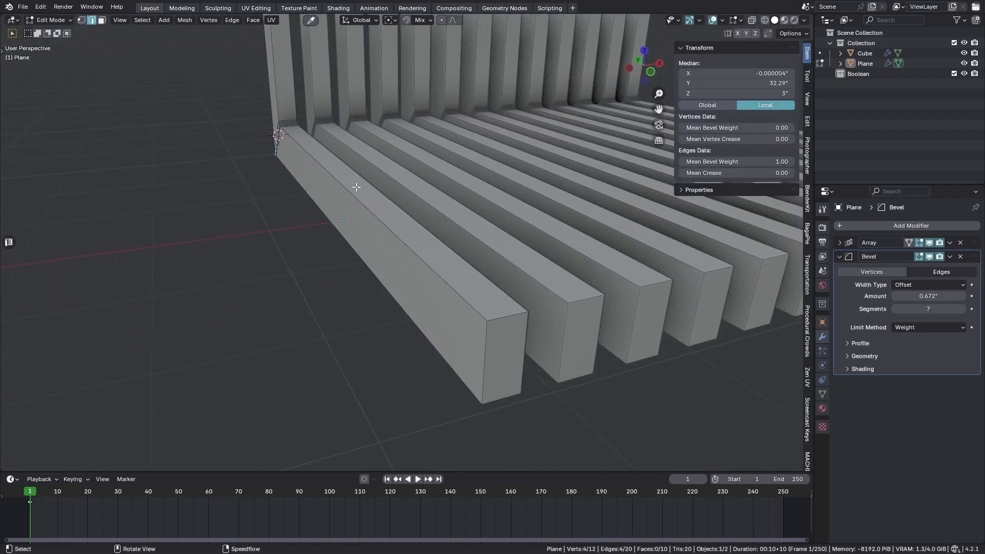
pyautogui.hotkey('alt', 'a')
pyautogui.keyDown('alt'); pyautogui.click(318, 168); pyautogui.keyUp('alt')
pyautogui.scroll(2, 434, 268)
pyautogui.scroll(-5, 433, 268)
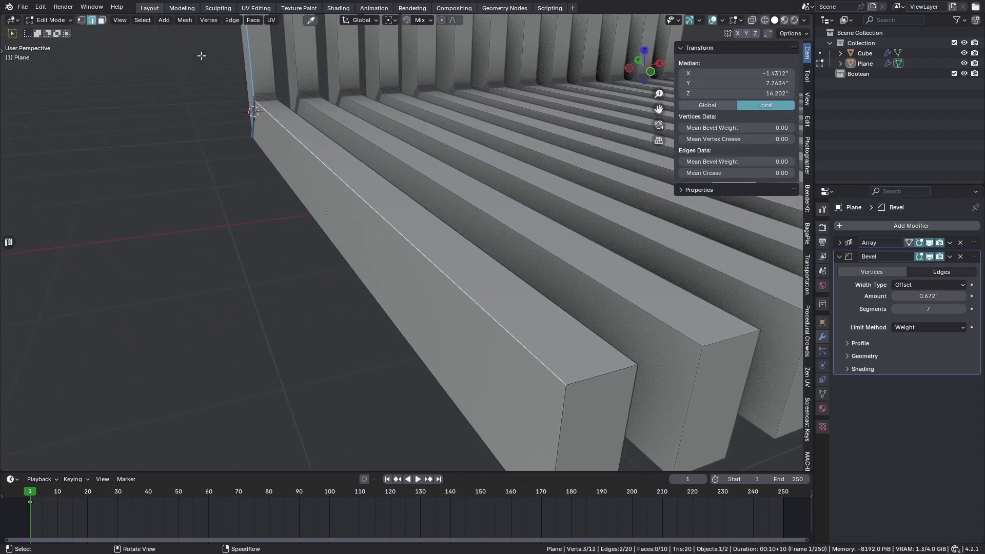
pyautogui.moveTo(395, 251); pyautogui.dragTo(495, 287, button='middle')
pyautogui.scroll(1, 494, 288)
pyautogui.moveTo(712, 160); pyautogui.dragTo(749, 160)
pyautogui.press('Tab')
pyautogui.moveTo(513, 287); pyautogui.dragTo(484, 303, button='middle')
pyautogui.scroll(3, 424, 302)
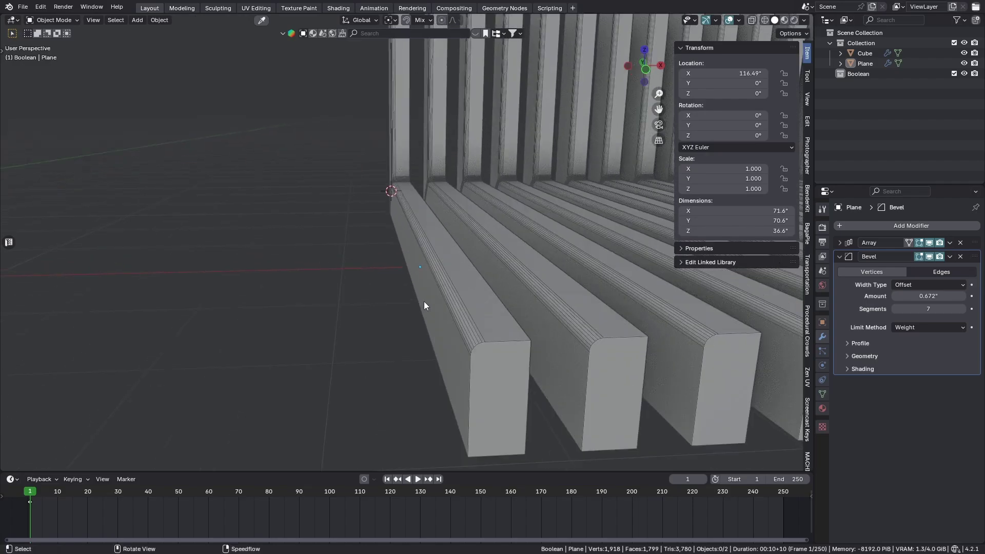
# - Turn off the wireframe overlay for the Plane and deselect it
pyautogui.press('z')
pyautogui.click(446, 308)
pyautogui.press('z')
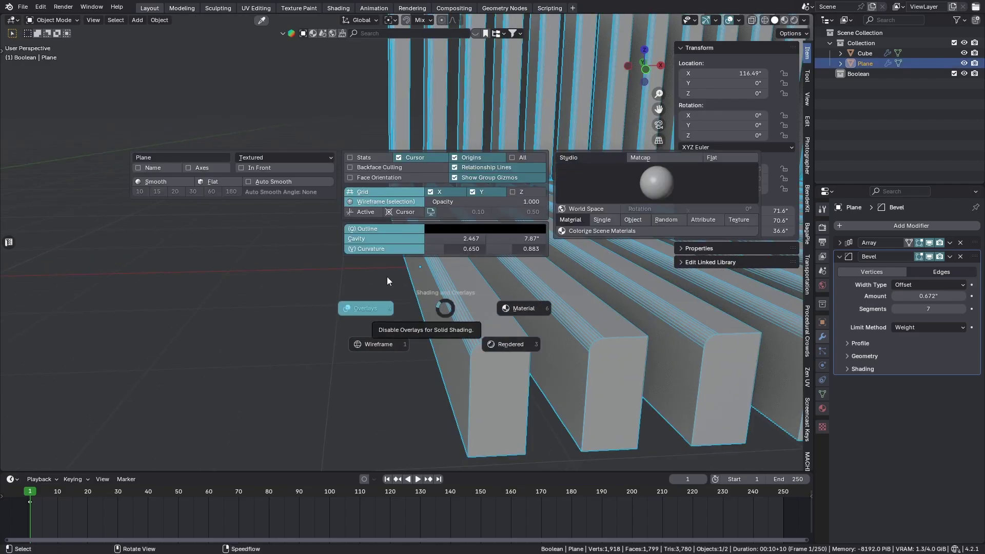
pyautogui.click(366, 202)
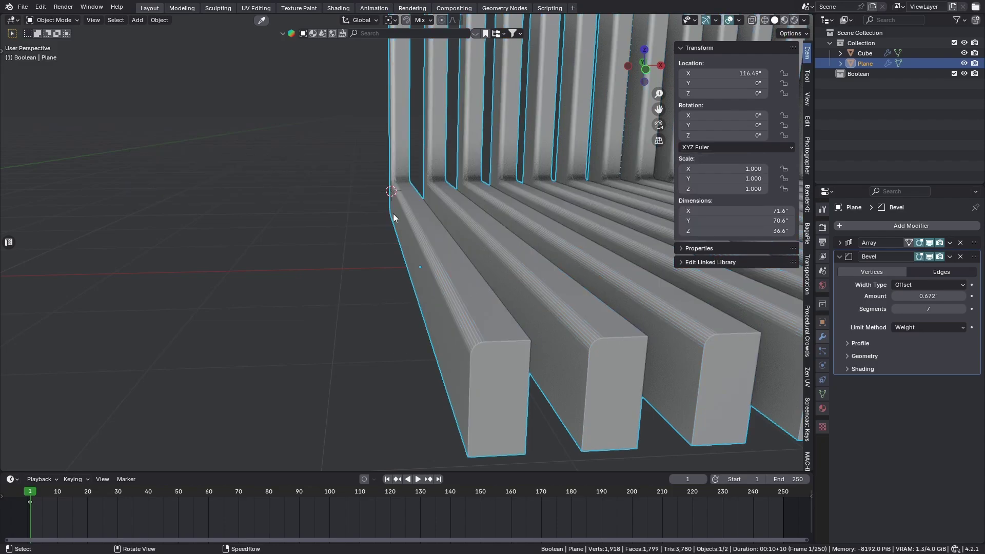
pyautogui.scroll(-4, 393, 215)
pyautogui.click(441, 272)
pyautogui.scroll(5, 441, 274)
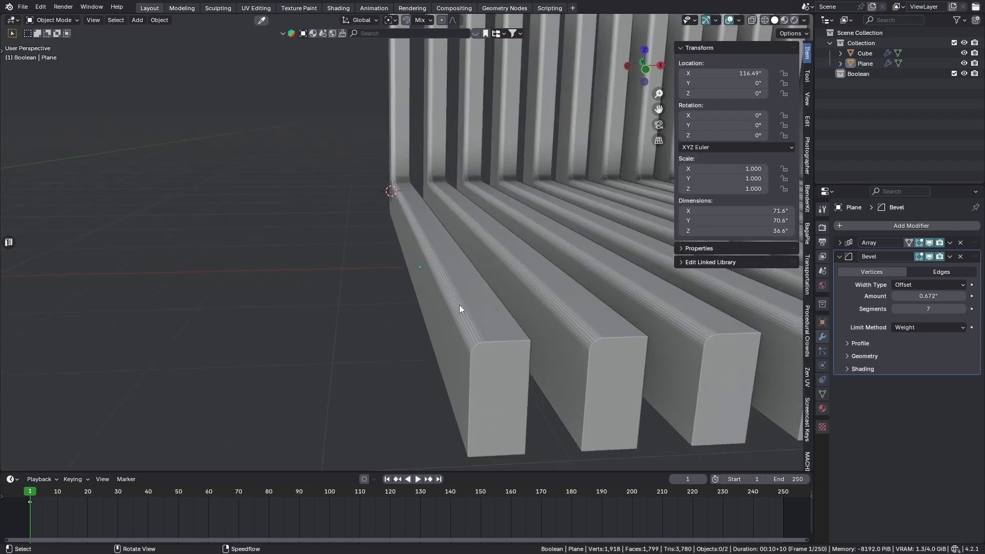
# - Select the opposite upper edge of the first slat's horizontal part and raise its bevel weight, returning to Object Mode
pyautogui.moveTo(501, 333); pyautogui.dragTo(488, 328, button='middle')
pyautogui.press('Tab')
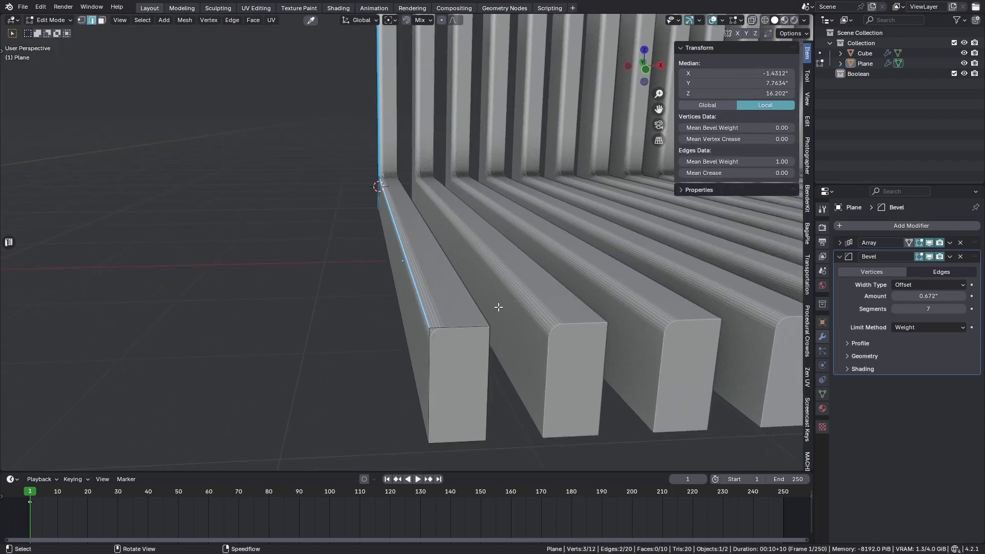
pyautogui.click(458, 277)
pyautogui.moveTo(458, 277); pyautogui.dragTo(457, 269, button='middle')
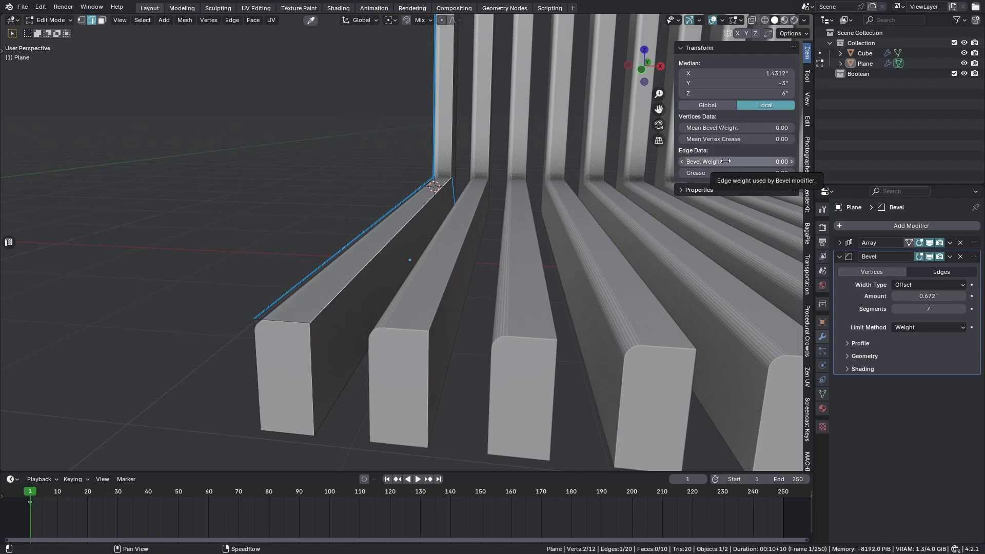
pyautogui.moveTo(725, 161); pyautogui.dragTo(770, 161)
pyautogui.moveTo(279, 310); pyautogui.dragTo(285, 315, button='middle')
pyautogui.press('Tab')
pyautogui.click(368, 236)
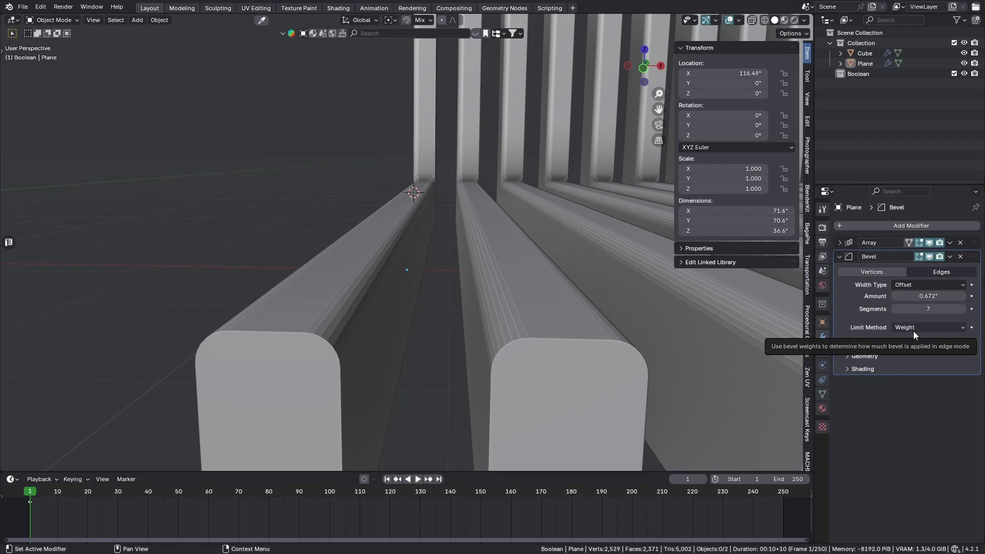
# - Examine the weighted bevels along the slats' upper edges, bend and uprights
pyautogui.scroll(-9, 302, 259)
pyautogui.moveTo(303, 259); pyautogui.dragTo(402, 284, button='middle')
pyautogui.scroll(4, 403, 285)
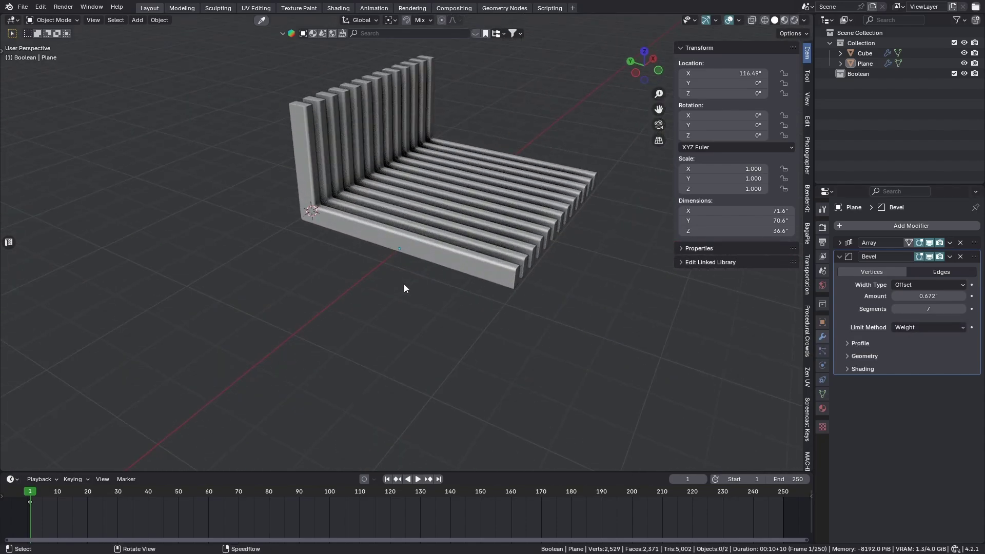
pyautogui.scroll(3, 292, 249)
pyautogui.keyDown('shift'); pyautogui.moveTo(290, 247); pyautogui.dragTo(329, 358, button='middle'); pyautogui.keyUp('shift')
pyautogui.scroll(3, 316, 280)
pyautogui.scroll(-3, 317, 280)
pyautogui.keyDown('shift'); pyautogui.moveTo(338, 307); pyautogui.dragTo(355, 322, button='middle'); pyautogui.keyUp('shift')
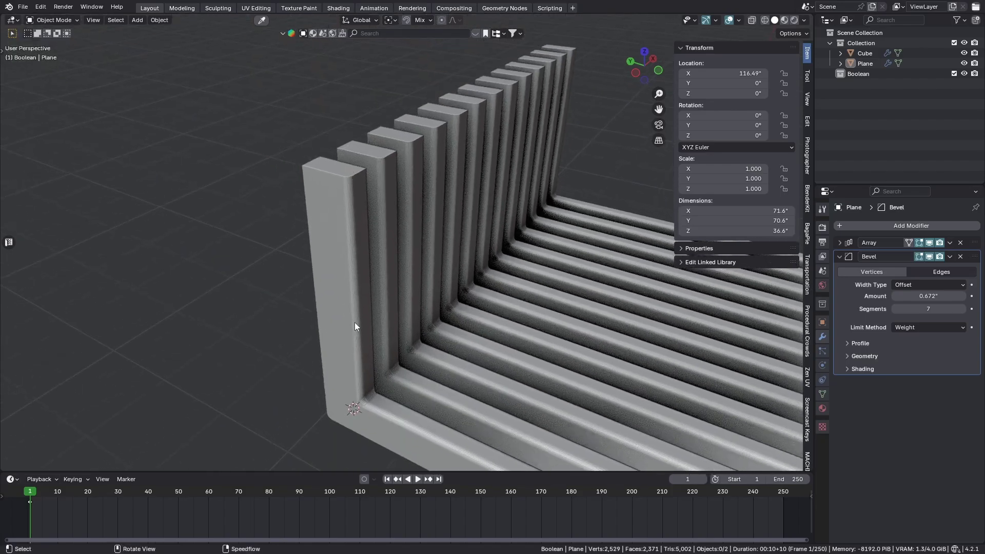
# - Round the edges around the top end of the first slat's upright by raising their mean bevel weight with face selection
pyautogui.press('Tab')
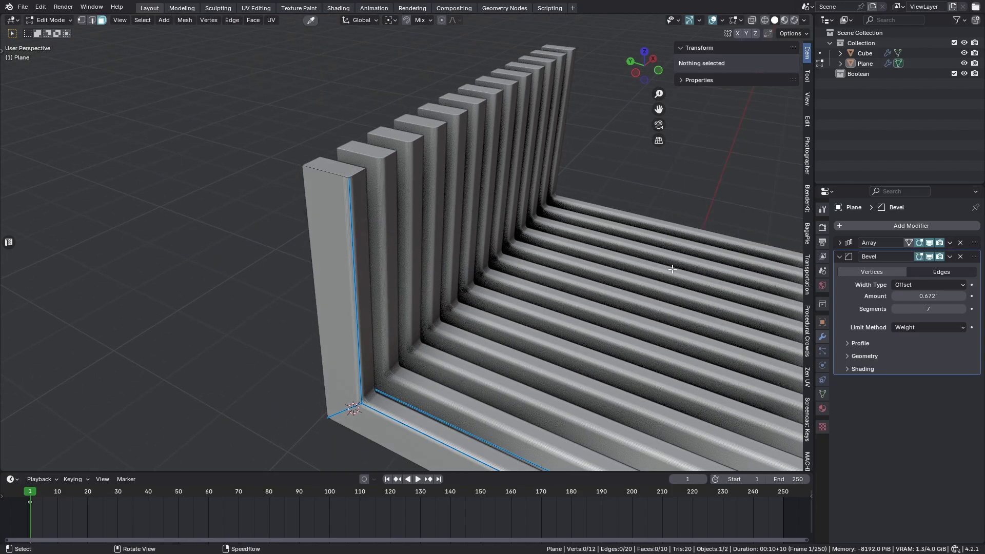
pyautogui.click(334, 180)
pyautogui.keyDown('shift'); pyautogui.moveTo(372, 310); pyautogui.dragTo(433, 246, button='middle'); pyautogui.keyUp('shift')
pyautogui.scroll(-2, 467, 143)
pyautogui.keyDown('shift'); pyautogui.moveTo(468, 143); pyautogui.dragTo(457, 170, button='middle'); pyautogui.keyUp('shift')
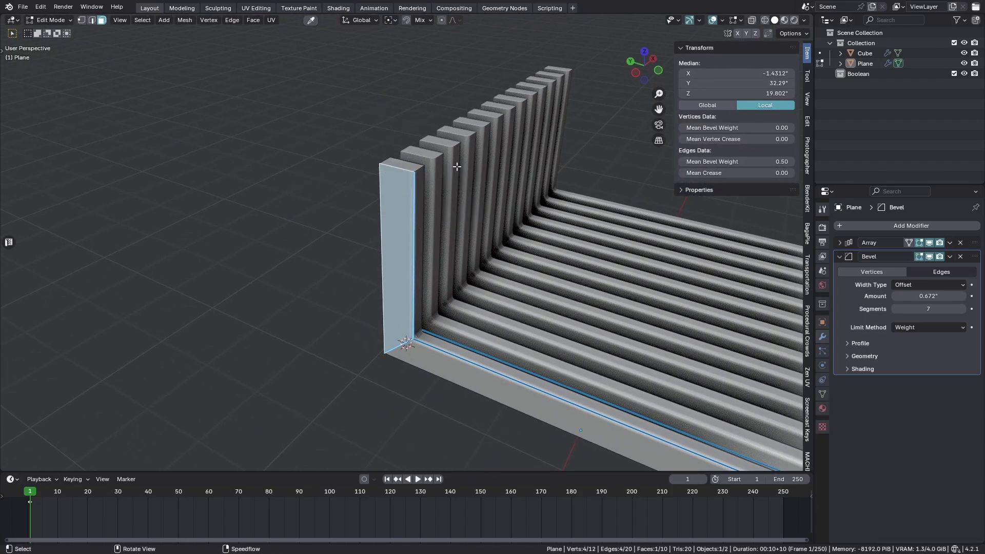
pyautogui.click(405, 165)
pyautogui.moveTo(725, 161); pyautogui.dragTo(780, 162)
pyautogui.press('Tab')
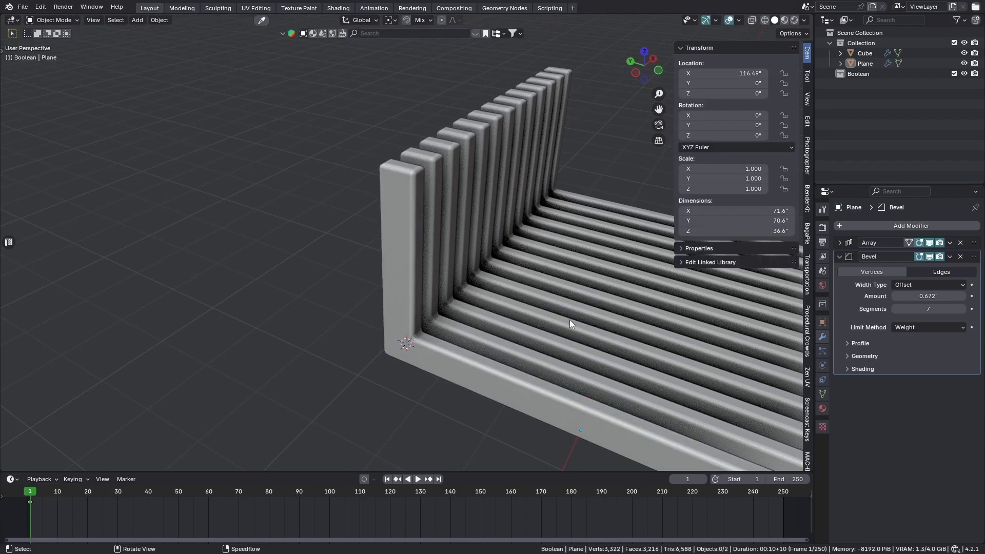
pyautogui.moveTo(570, 319); pyautogui.dragTo(506, 301, button='middle')
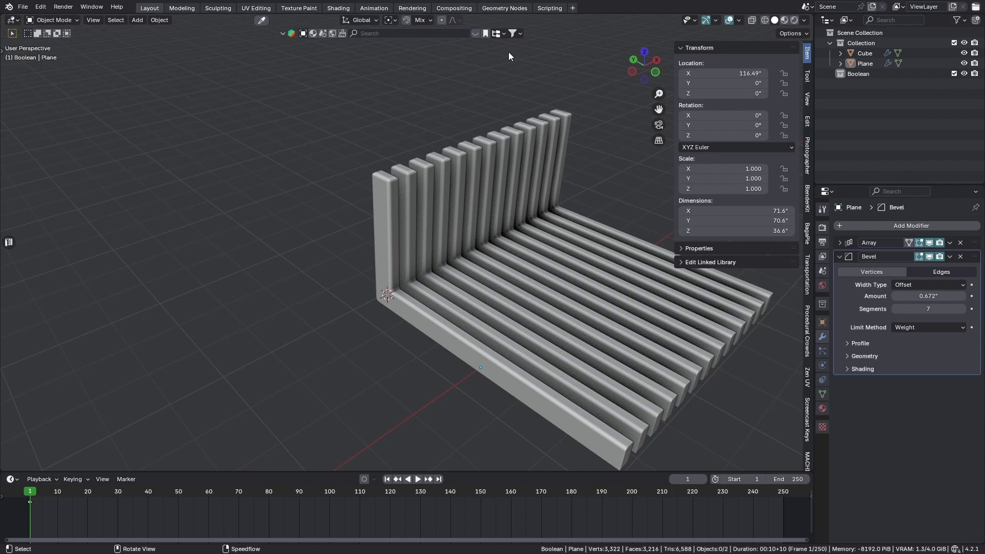
pyautogui.scroll(-5, 420, 79)
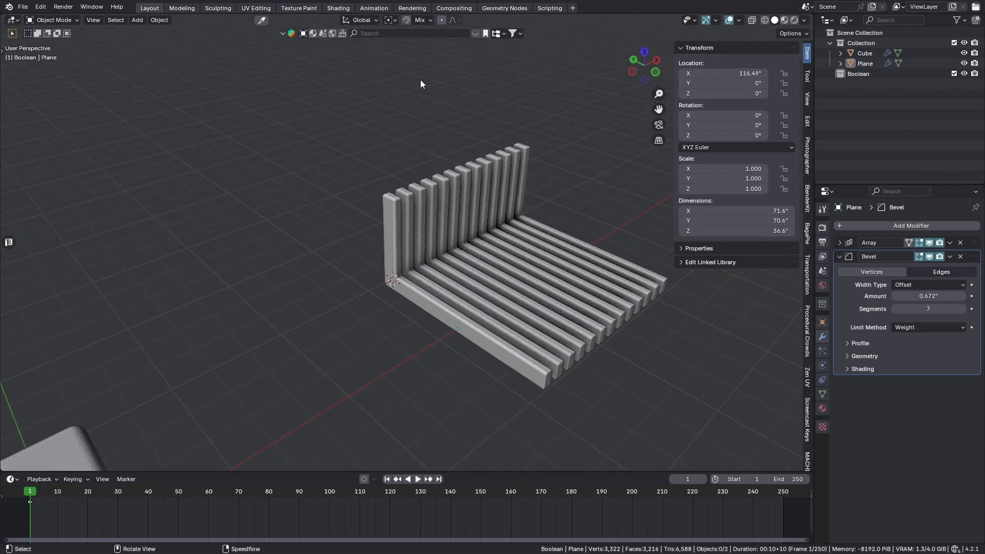
# - Switch the Plane's Bevel modifier to affect vertices and set its limit method to Angle
pyautogui.scroll(2, 411, 285)
pyautogui.click(923, 272)
pyautogui.scroll(4, 444, 297)
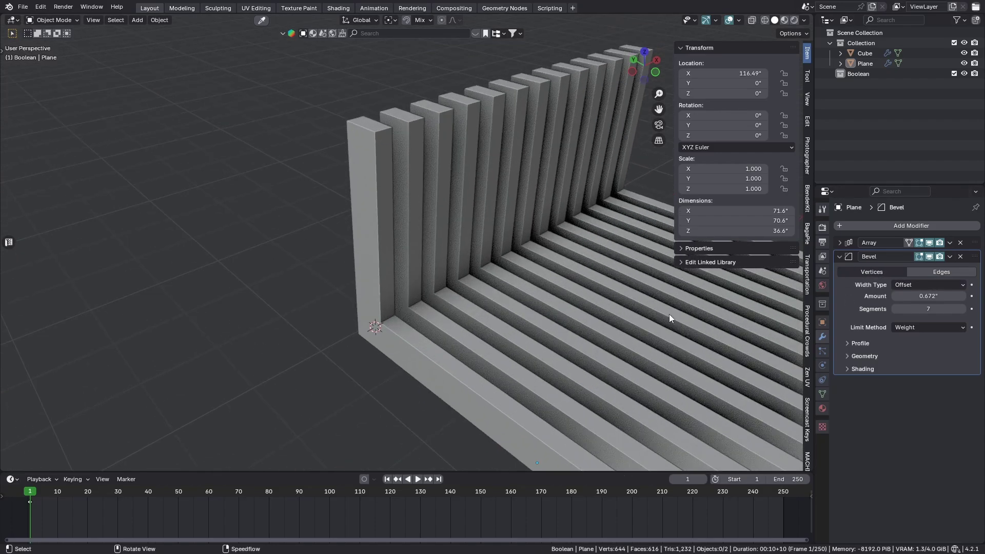
pyautogui.click(929, 327)
pyautogui.click(921, 349)
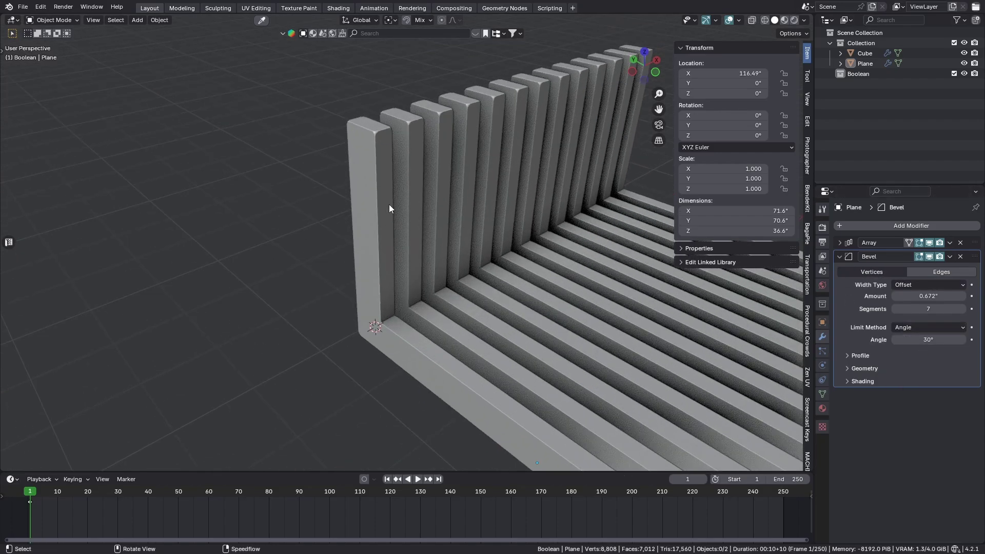
# - Examine the vertex bevels at the upper ends of the uprights and at the slats' inner bend
pyautogui.scroll(6, 447, 303)
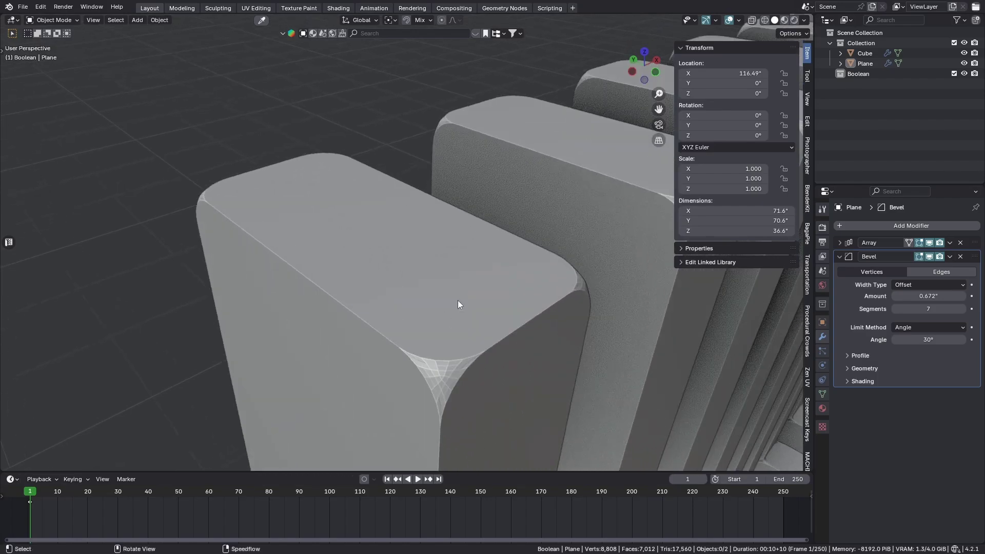
pyautogui.scroll(-6, 447, 355)
pyautogui.scroll(3, 399, 245)
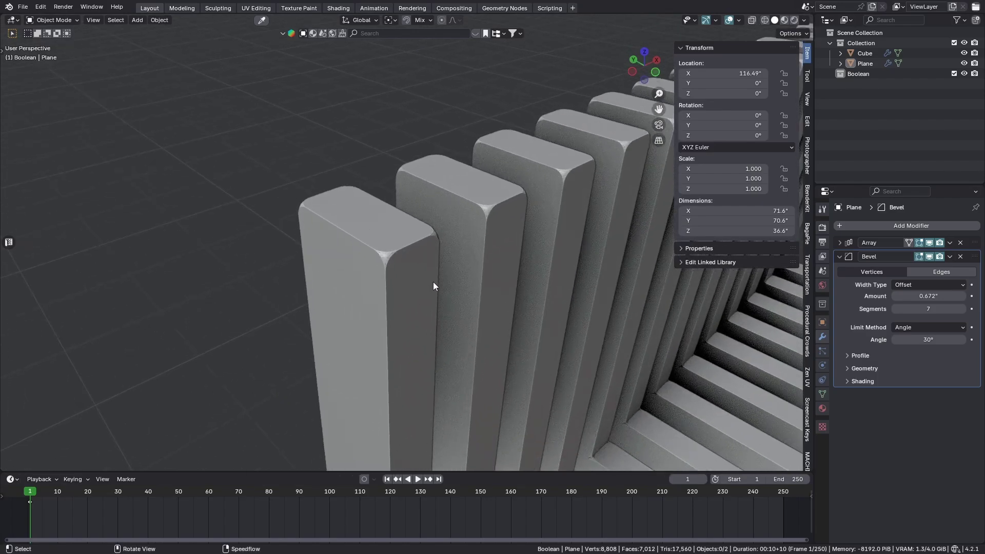
pyautogui.scroll(-6, 433, 285)
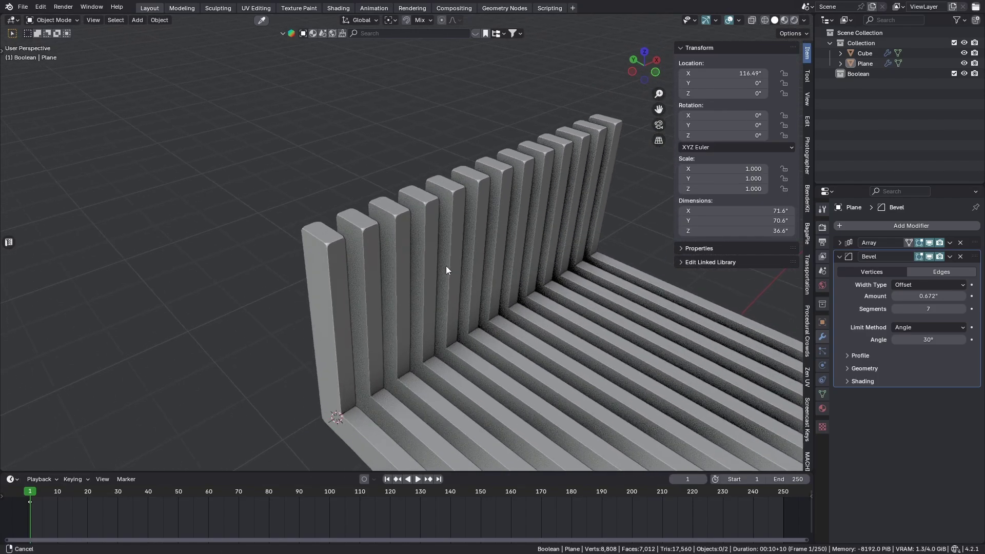
pyautogui.scroll(5, 275, 214)
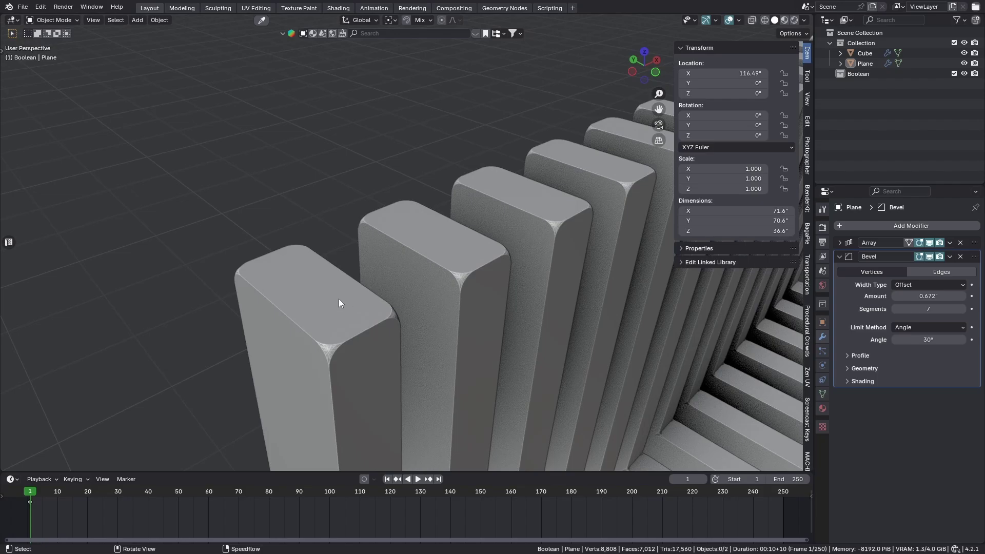
pyautogui.scroll(-2, 339, 298)
pyautogui.moveTo(339, 299); pyautogui.dragTo(512, 288, button='middle')
pyautogui.scroll(5, 416, 332)
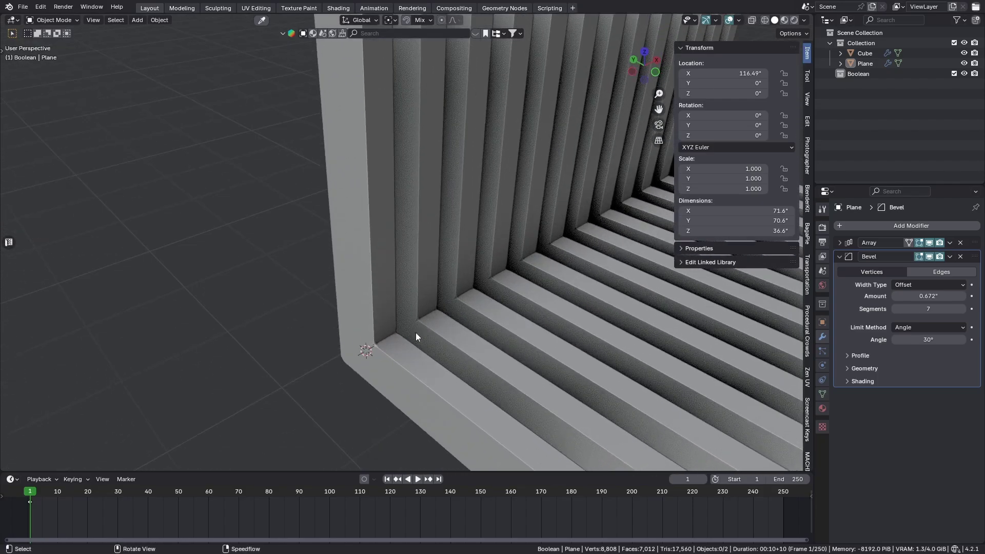
# - Select the slatted Plane object and remove its Array and Bevel modifiers so only a single L-shaped bar remains
pyautogui.moveTo(416, 334); pyautogui.dragTo(340, 310, button='middle')
pyautogui.scroll(-3, 422, 274)
pyautogui.scroll(-4, 422, 274)
pyautogui.scroll(-3, 341, 309)
pyautogui.keyDown('shift'); pyautogui.moveTo(472, 369); pyautogui.dragTo(478, 347, button='middle'); pyautogui.keyUp('shift')
pyautogui.scroll(3, 478, 347)
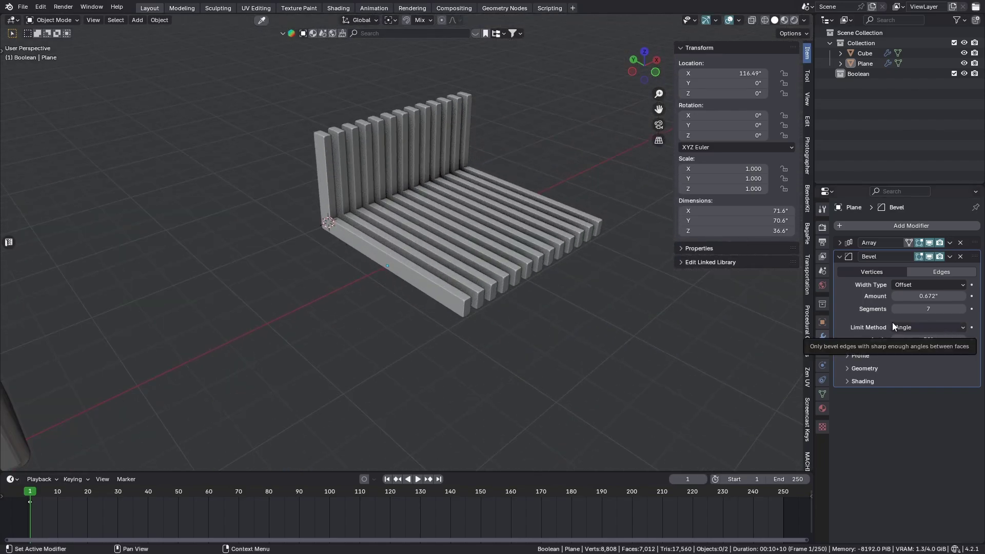
pyautogui.rightClick(584, 310)
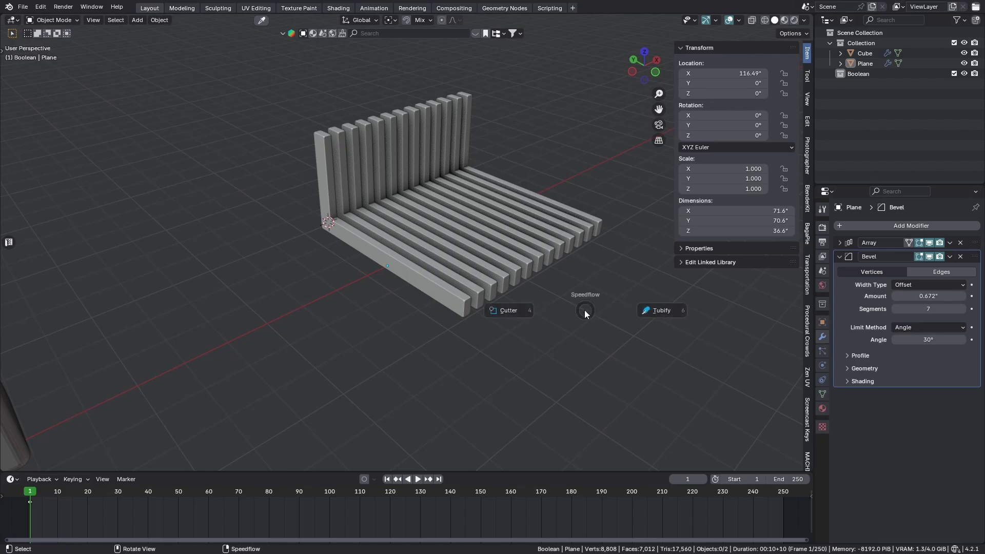
pyautogui.click(538, 270)
pyautogui.rightClick(552, 304)
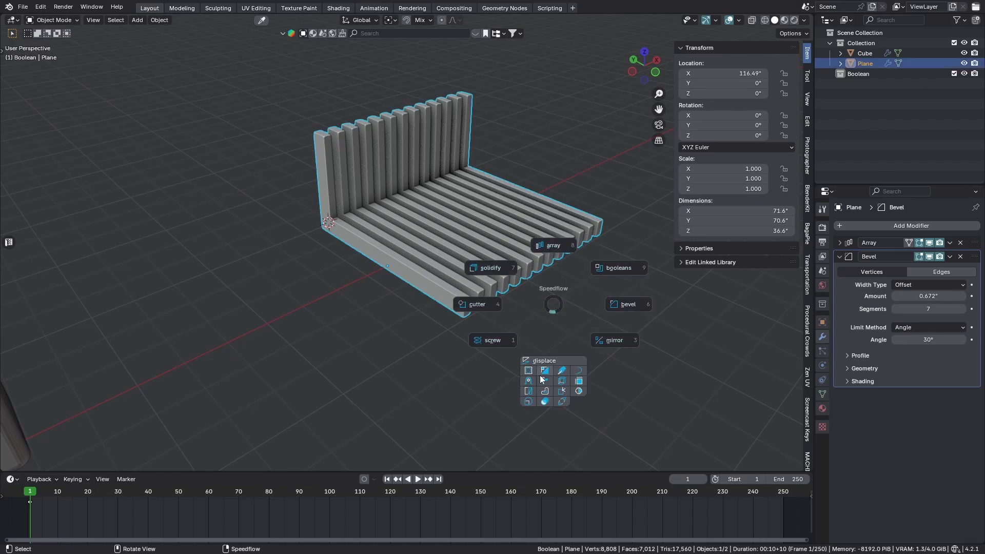
pyautogui.press('Escape')
pyautogui.scroll(-3, 525, 290)
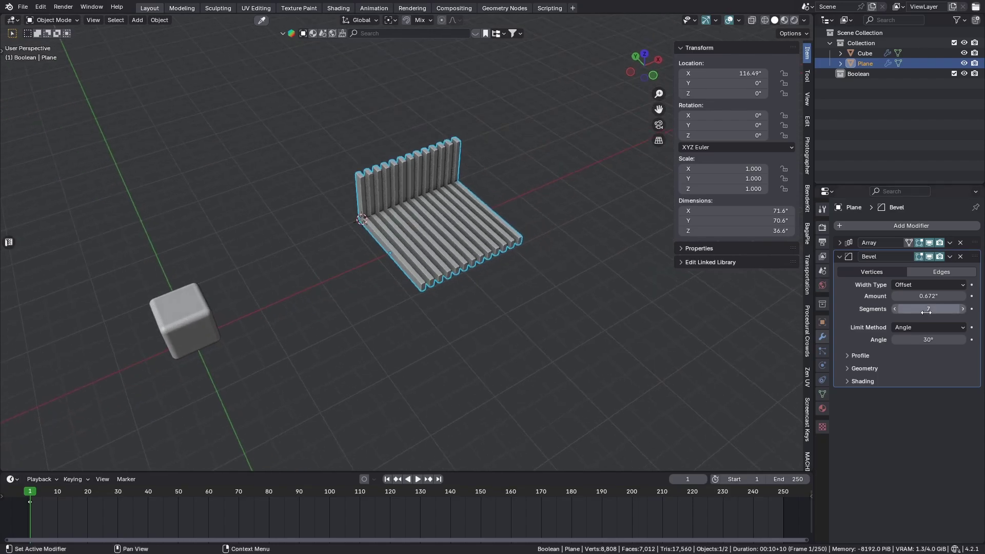
pyautogui.hotkey('ctrl', 'x')
pyautogui.hotkey('ctrl', 'x')
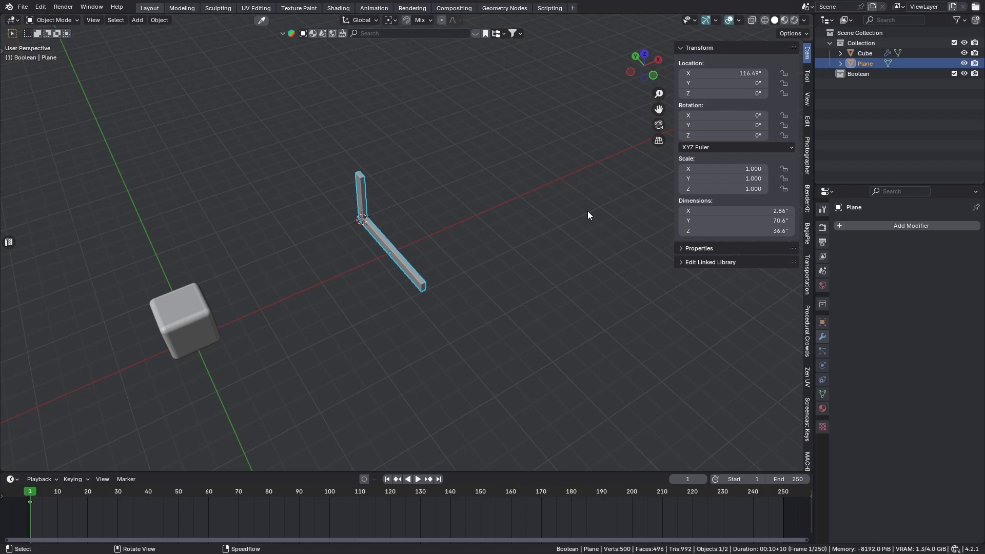
pyautogui.click(867, 226)
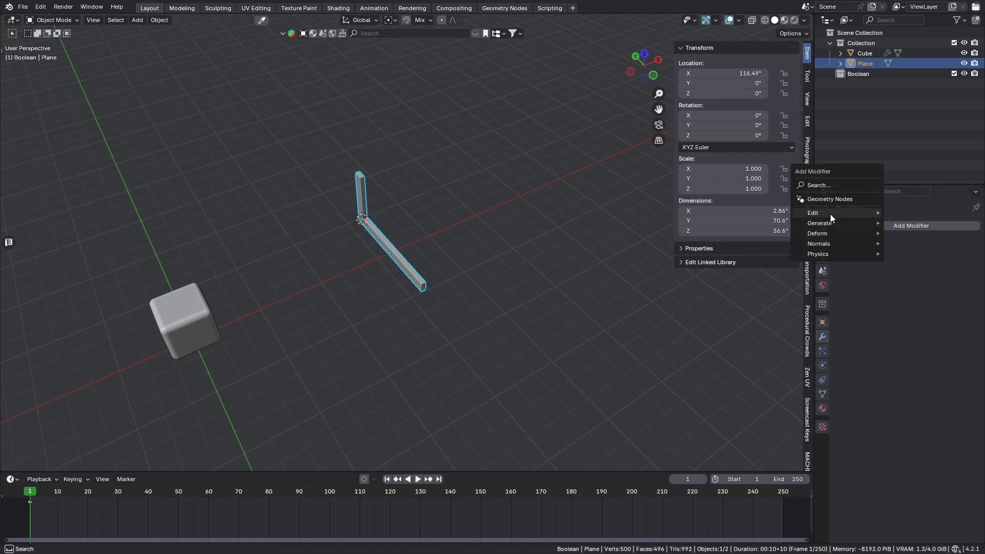
pyautogui.moveTo(830, 215)
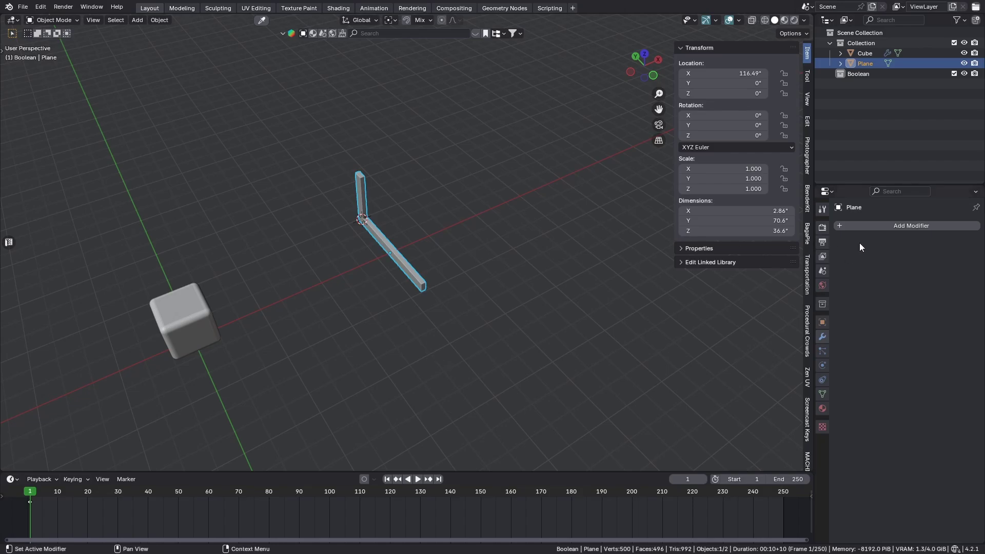
pyautogui.click(905, 226)
pyautogui.moveTo(857, 247)
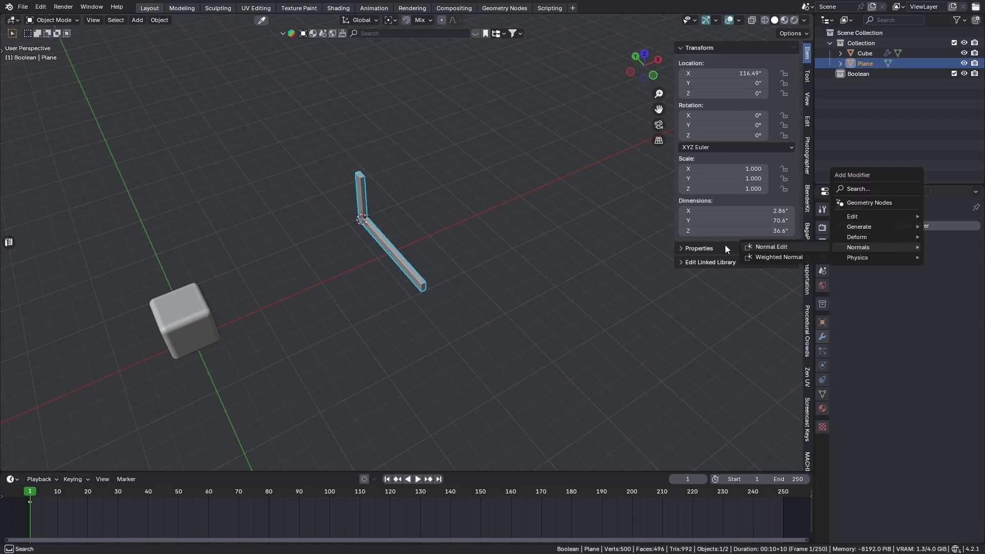
pyautogui.moveTo(405, 260); pyautogui.dragTo(420, 260, button='middle')
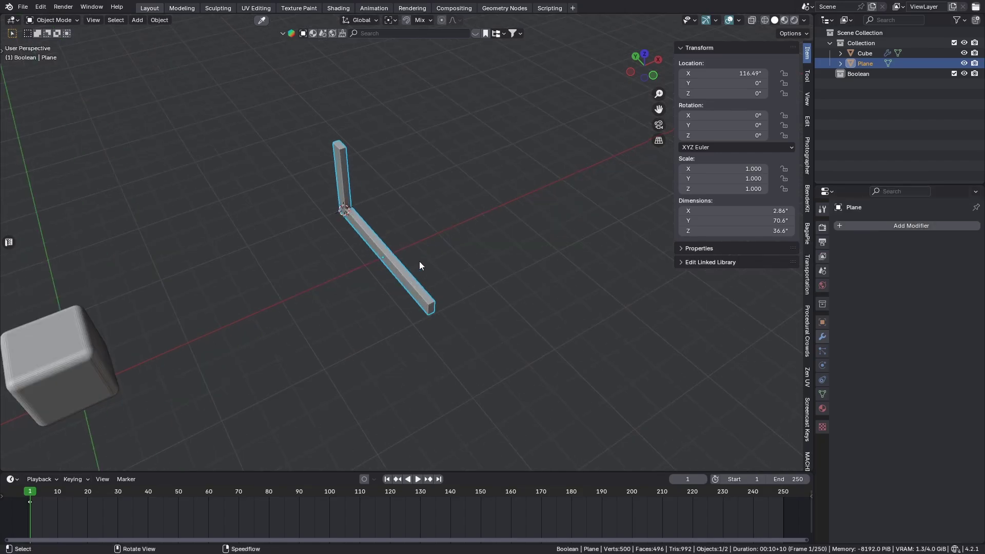
# - Delete the L-shaped bar's inner-side vertices in Edit Mode, keeping only the flat two-face strip along its outer side
pyautogui.press('Tab')
pyautogui.moveTo(380, 293); pyautogui.dragTo(467, 314, button='middle')
pyautogui.press('`')
pyautogui.click(415, 244)
pyautogui.press('1')
pyautogui.moveTo(325, 72); pyautogui.dragTo(477, 188)
pyautogui.press('ctrl+KP_3')
pyautogui.moveTo(608, 96); pyautogui.dragTo(340, 222)
pyautogui.press('Tab')
pyautogui.moveTo(580, 290); pyautogui.dragTo(513, 320, button='middle')
pyautogui.scroll(2, 513, 320)
pyautogui.press('Tab')
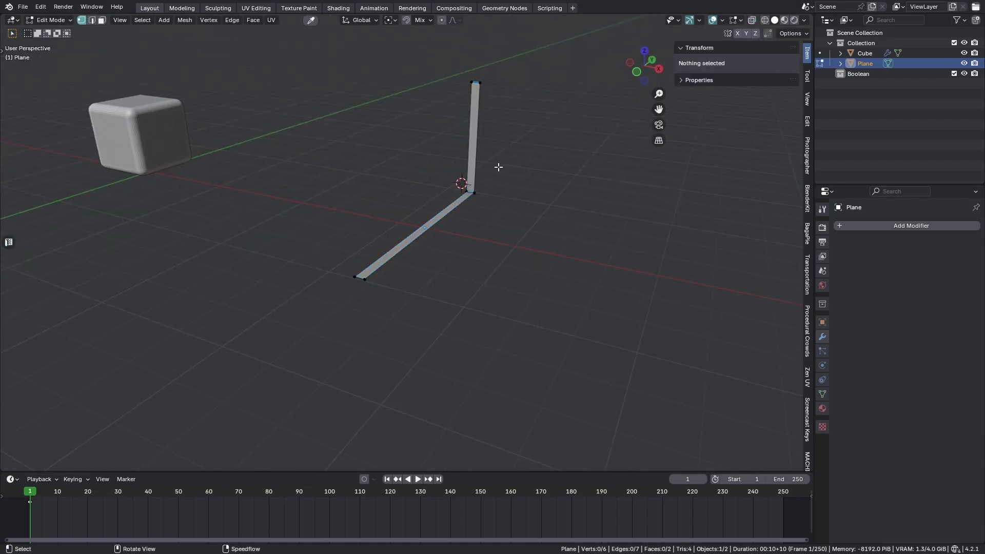
pyautogui.press('a')
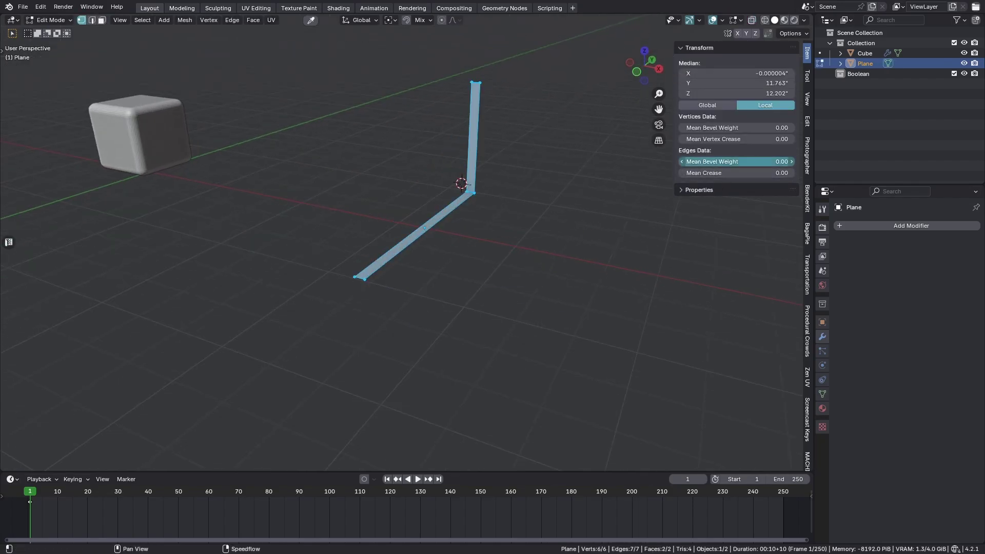
pyautogui.press('Tab')
# - Thicken the flat L-shaped strip toward its inner side with a Solidify modifier
pyautogui.moveTo(527, 229); pyautogui.dragTo(871, 275, button='middle')
pyautogui.click(912, 225)
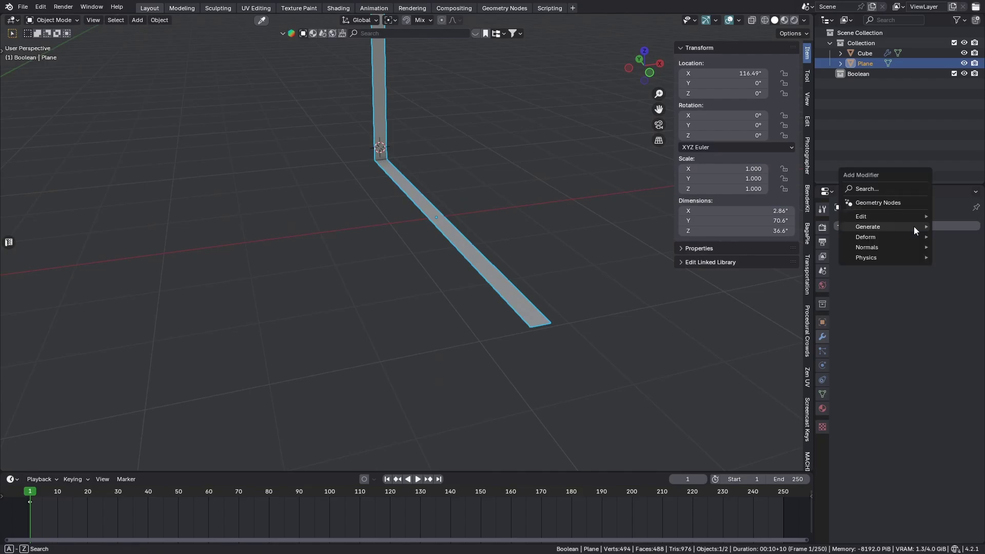
pyautogui.hotkey('alt', 's')
pyautogui.click(356, 187)
pyautogui.press('d')
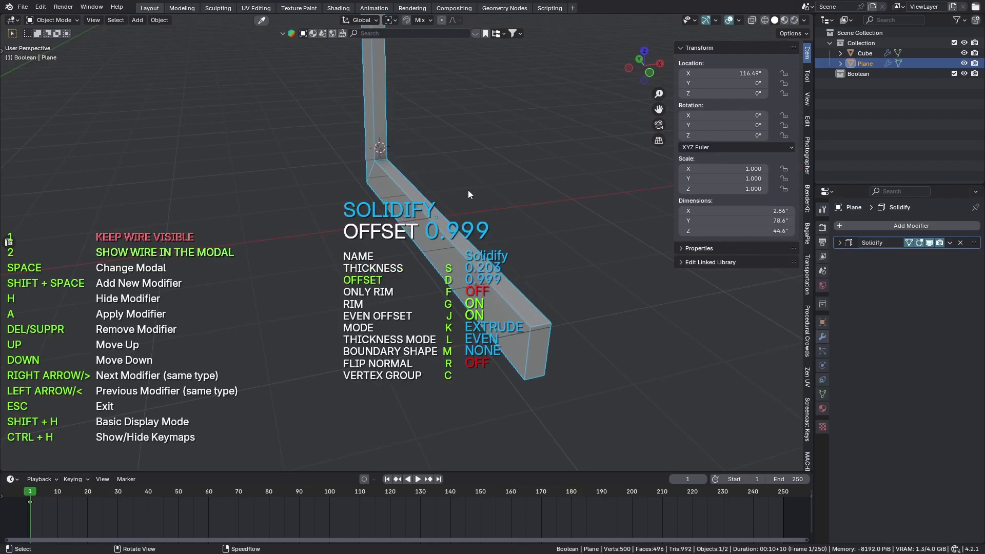
pyautogui.press('s')
pyautogui.click(377, 212)
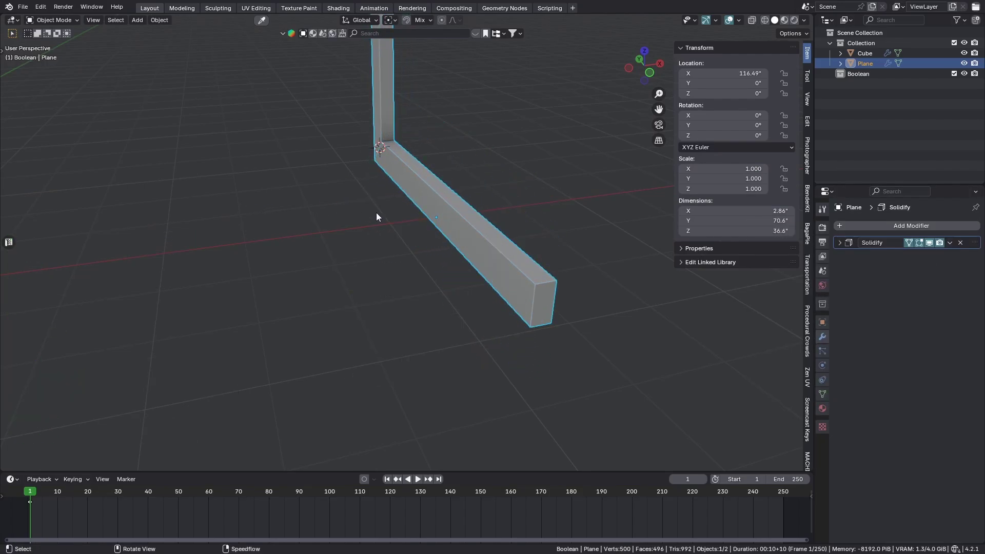
# - Add an Array modifier to the bar with 8 copies along X at a relative offset of about 1.9
pyautogui.hotkey('alt', 's')
pyautogui.click(374, 167)
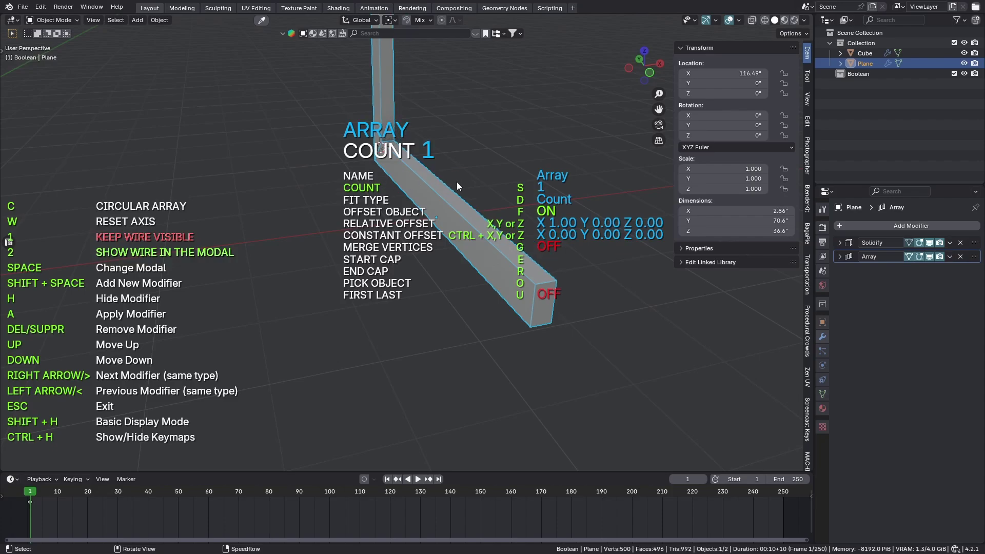
pyautogui.click(232, 213)
pyautogui.press('x')
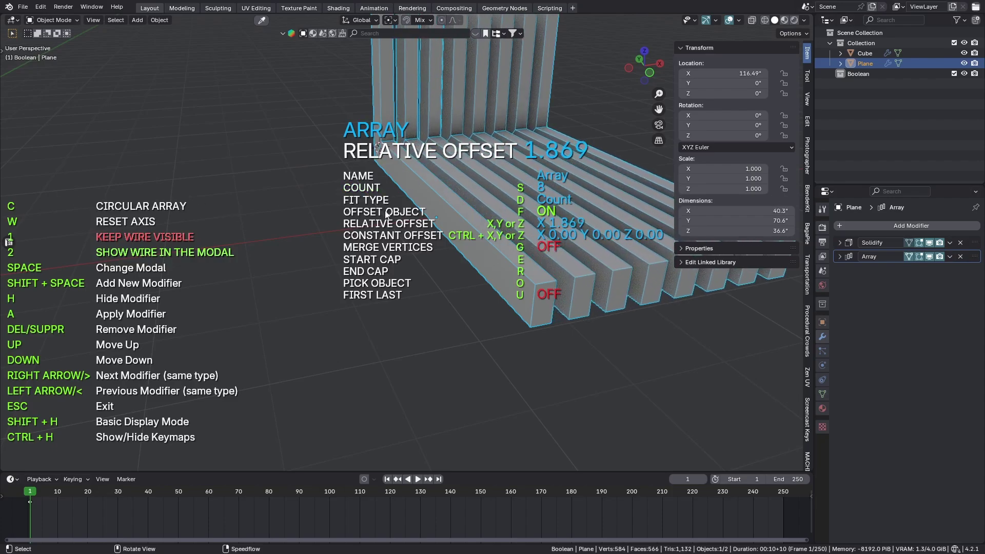
pyautogui.click(389, 240)
# - Add an angle-limited Bevel modifier to the slats and set its amount to 0.6208"
pyautogui.scroll(-3, 373, 293)
pyautogui.moveTo(374, 293); pyautogui.dragTo(368, 284, button='middle')
pyautogui.scroll(3, 370, 285)
pyautogui.rightClick(373, 281)
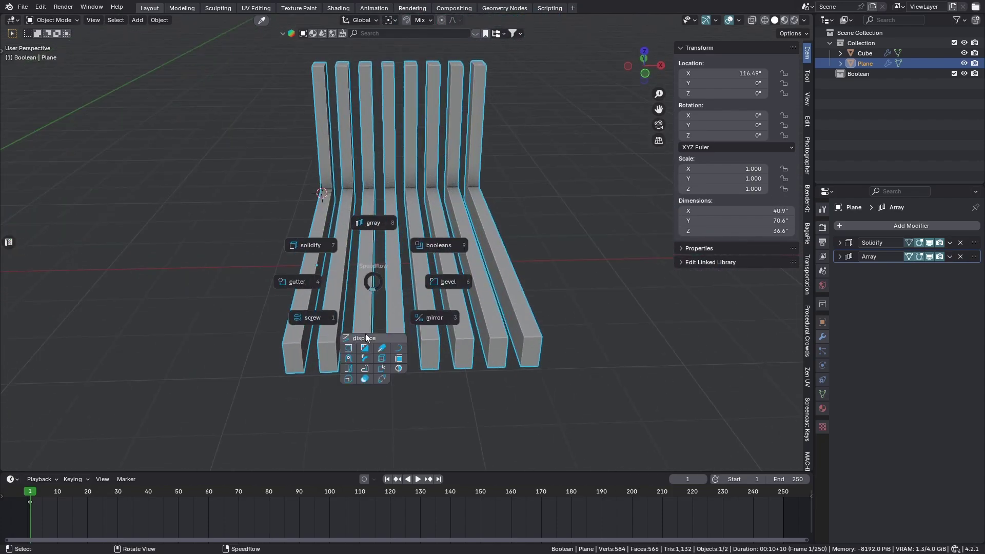
pyautogui.click(449, 287)
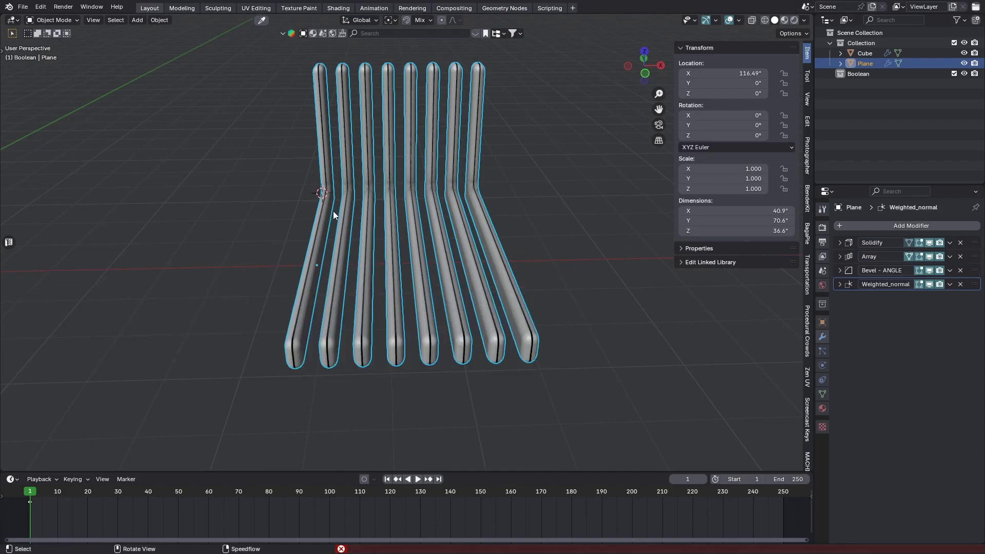
pyautogui.scroll(4, 333, 210)
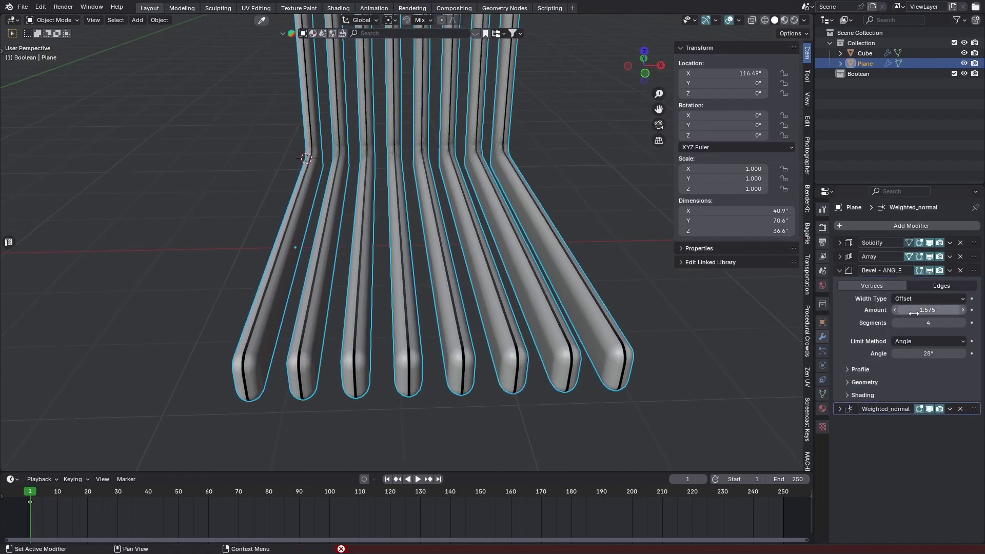
pyautogui.moveTo(929, 310); pyautogui.dragTo(900, 310)
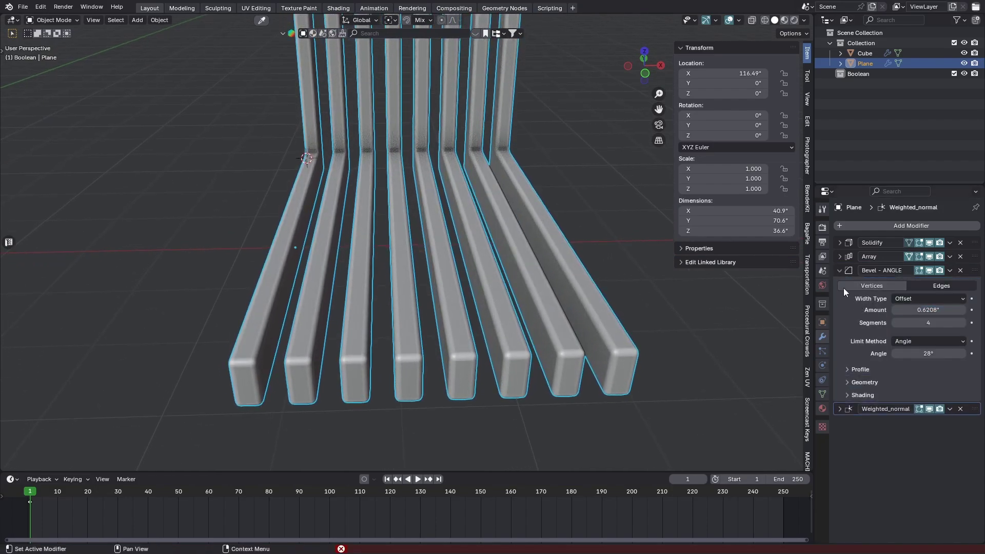
pyautogui.click(839, 270)
# - Remove the Weighted Normal modifier and move the Bevel modifier above Solidify and Array in the stack
pyautogui.scroll(-3, 401, 272)
pyautogui.moveTo(401, 272); pyautogui.dragTo(462, 272, button='middle')
pyautogui.press('n')
pyautogui.scroll(3, 442, 261)
pyautogui.moveTo(394, 318); pyautogui.dragTo(450, 303, button='middle')
pyautogui.scroll(3, 374, 281)
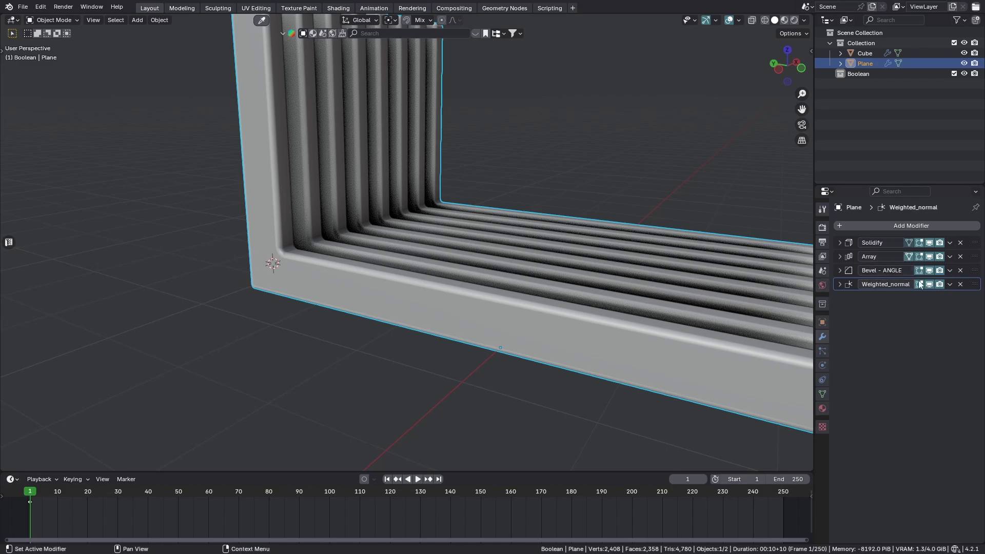
pyautogui.click(960, 284)
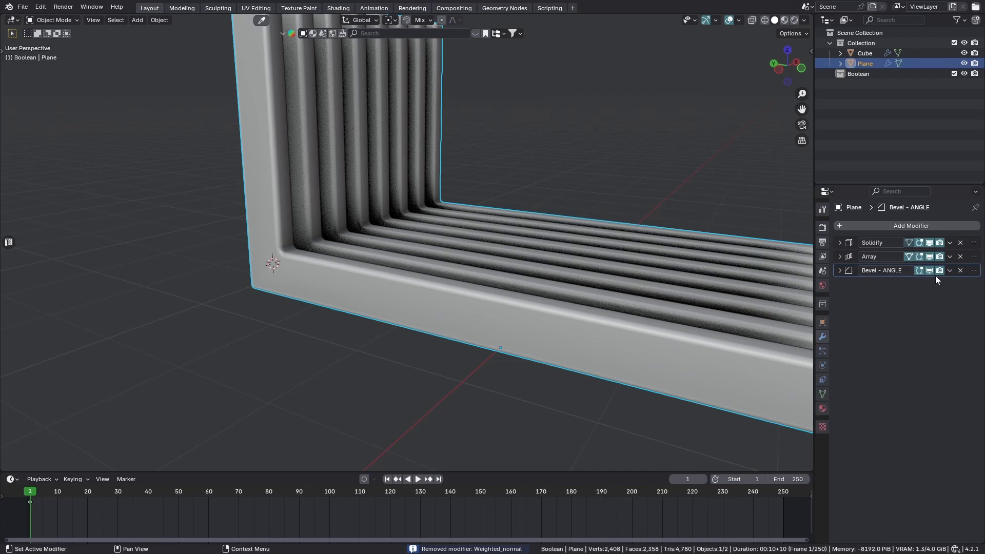
pyautogui.moveTo(978, 272); pyautogui.dragTo(981, 239)
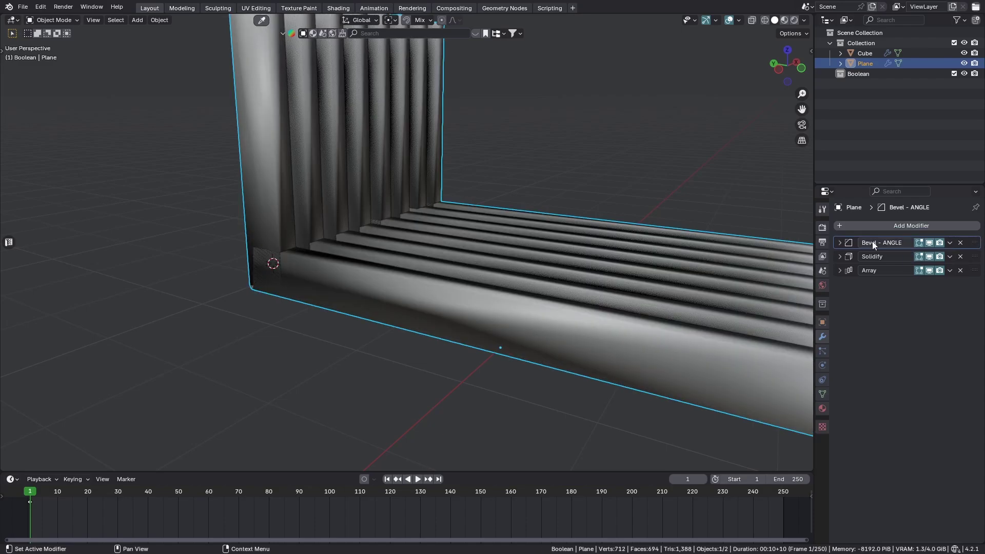
# - Shade the slatted object flat
pyautogui.scroll(-5, 281, 249)
pyautogui.moveTo(282, 249); pyautogui.dragTo(300, 245, button='middle')
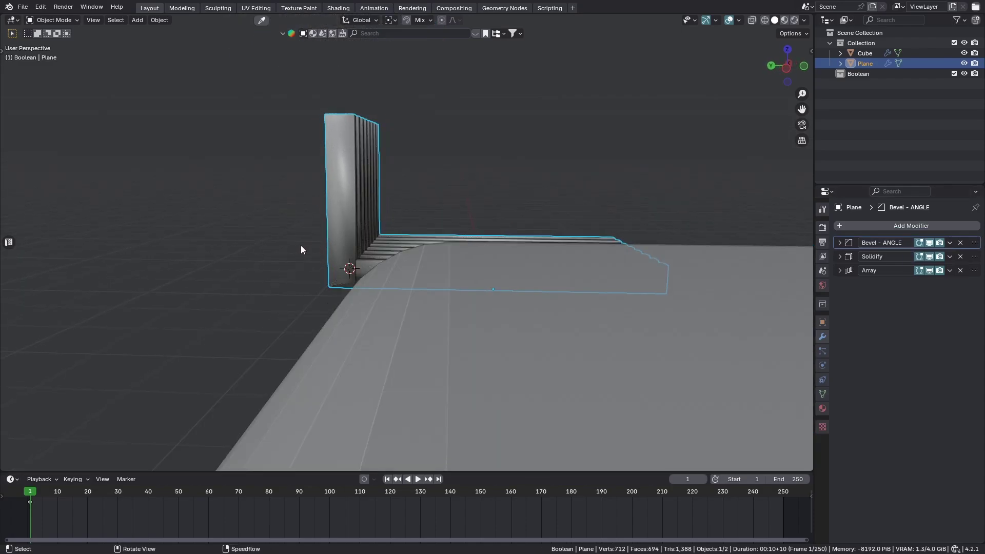
pyautogui.scroll(3, 301, 247)
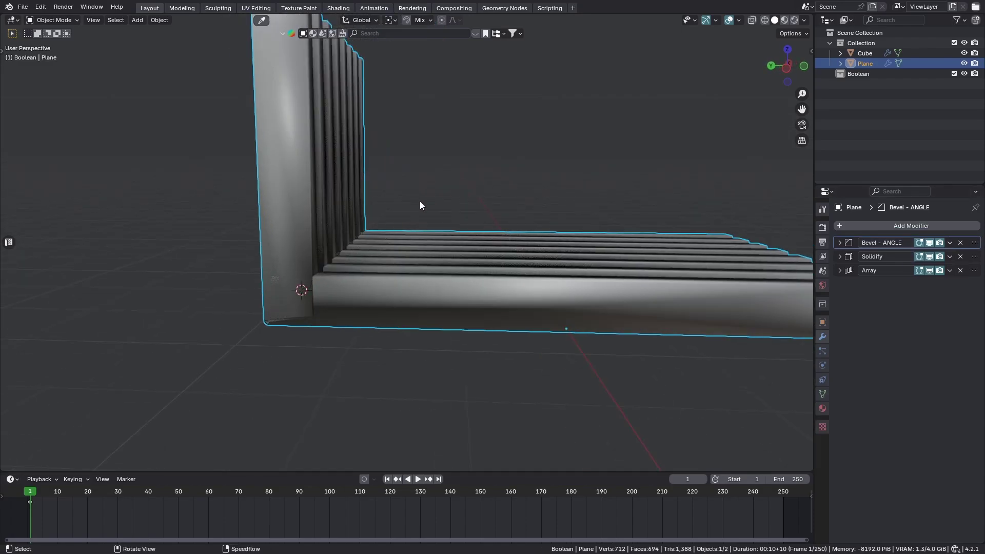
pyautogui.moveTo(420, 205); pyautogui.dragTo(543, 235, button='middle')
pyautogui.press('z')
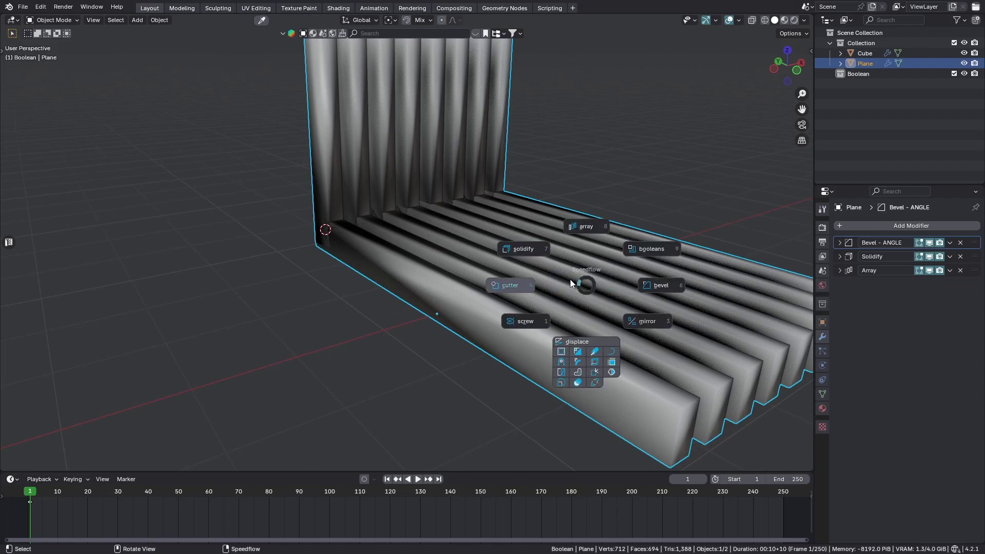
pyautogui.rightClick(571, 278)
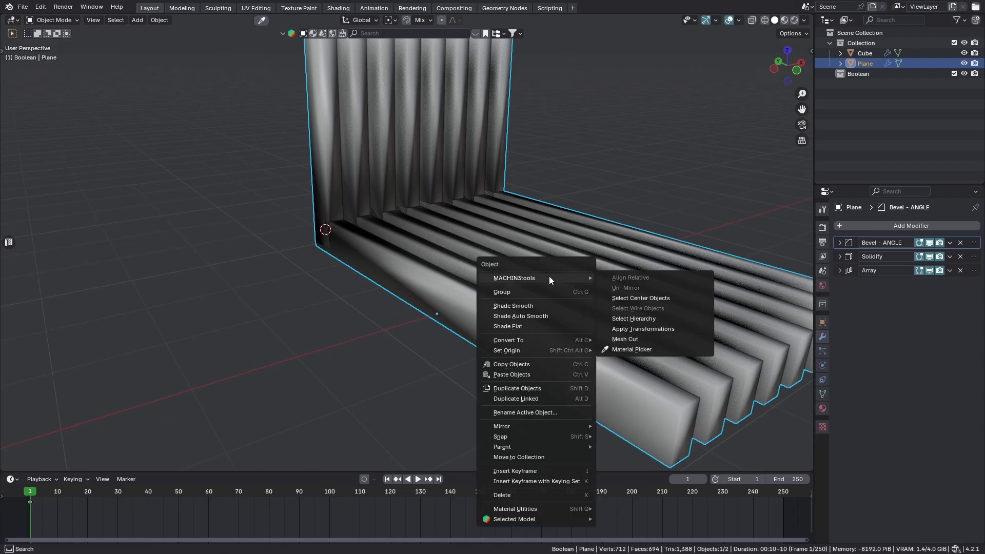
pyautogui.click(508, 326)
# - Round the slats' bend by setting the Bevel amount to 16.94" and the segments to 32
pyautogui.moveTo(254, 296)
pyautogui.mouseDown(button='middle')
pyautogui.moveTo(352, 297)
pyautogui.moveTo(447, 337)
pyautogui.moveTo(371, 192)
pyautogui.moveTo(331, 213)
pyautogui.moveTo(269, 201)
pyautogui.moveTo(419, 241)
pyautogui.moveTo(410, 270)
pyautogui.mouseUp(button='middle')
pyautogui.scroll(-5, 269, 201)
pyautogui.scroll(-3, 419, 241)
pyautogui.click(839, 242)
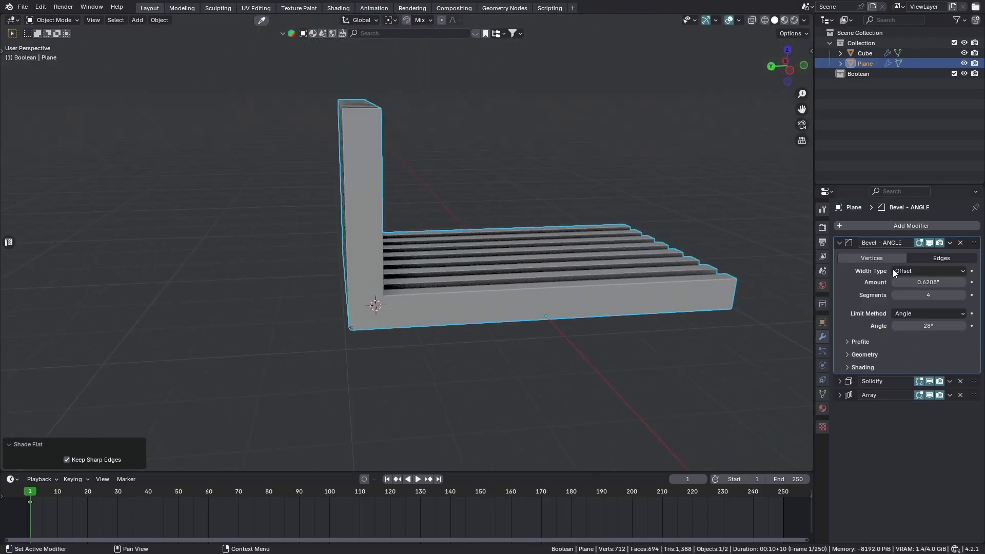
pyautogui.moveTo(929, 282); pyautogui.dragTo(965, 282)
pyautogui.moveTo(390, 287); pyautogui.dragTo(359, 287, button='middle')
pyautogui.moveTo(928, 295); pyautogui.dragTo(924, 295)
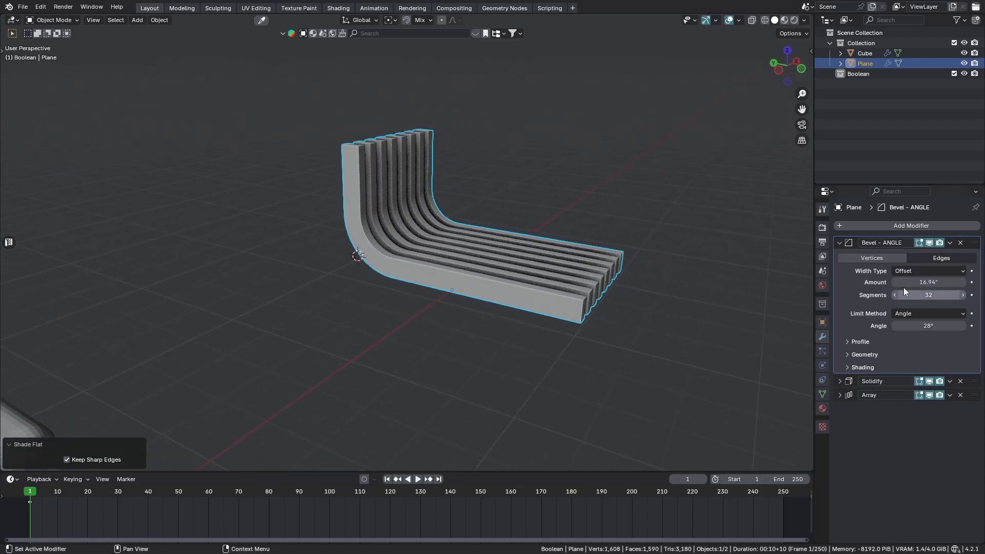
pyautogui.click(839, 243)
# - Hide all three modifiers in the viewport, show Bevel and Solidify again one after the other, and toggle Array on and off
pyautogui.moveTo(929, 243); pyautogui.dragTo(929, 270)
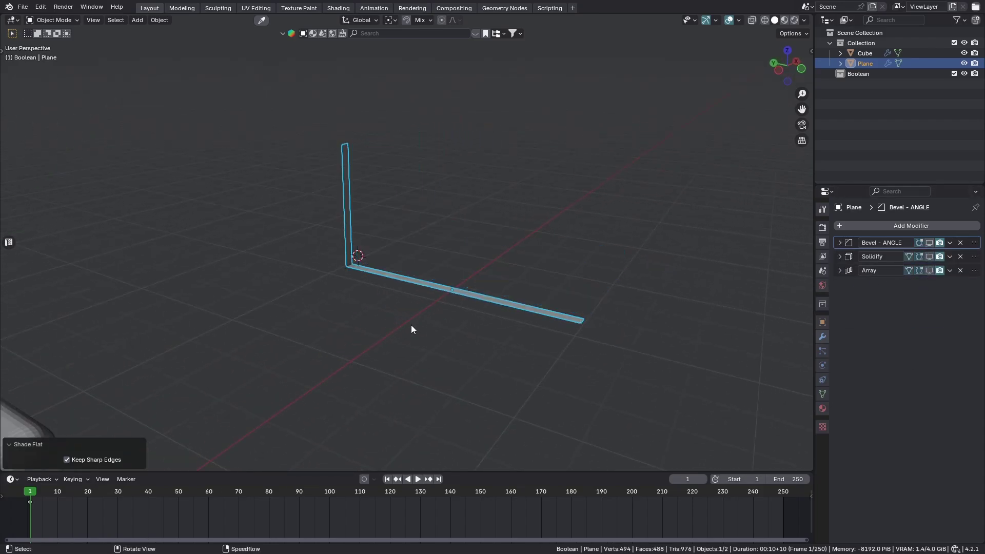
pyautogui.scroll(4, 411, 325)
pyautogui.click(929, 242)
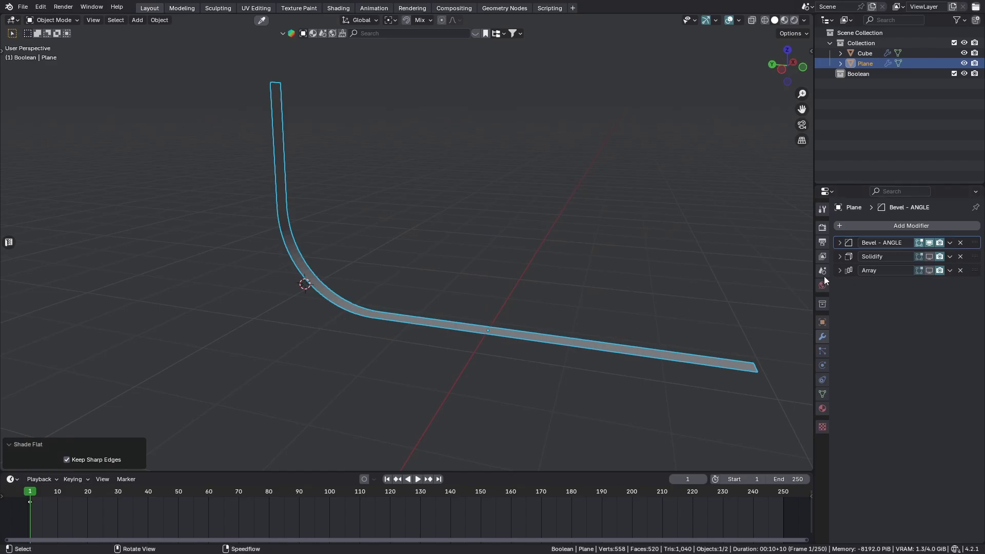
pyautogui.click(929, 257)
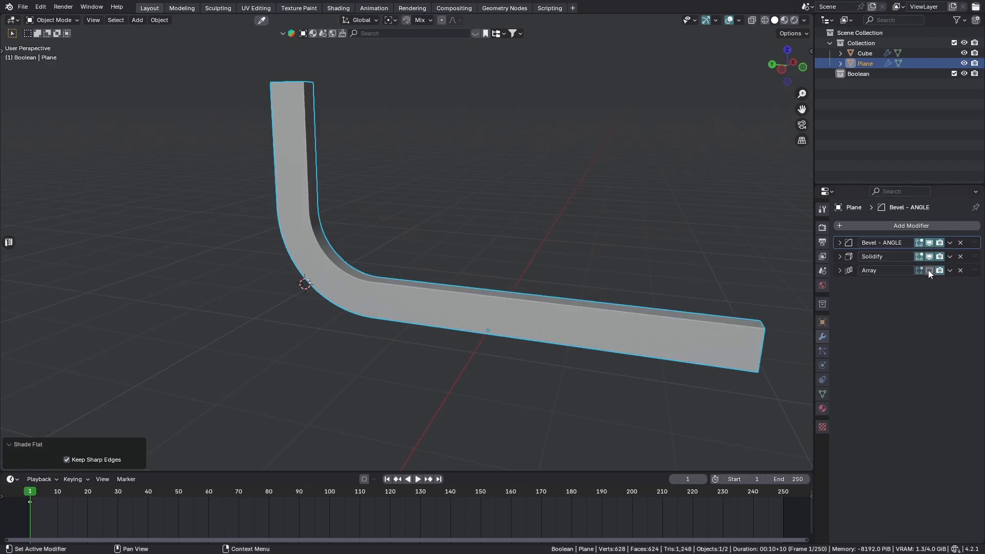
pyautogui.click(929, 270)
pyautogui.click(928, 271)
# - Move Solidify above Bevel in the modifier stack and show only Solidify in the viewport
pyautogui.moveTo(975, 256); pyautogui.dragTo(977, 239)
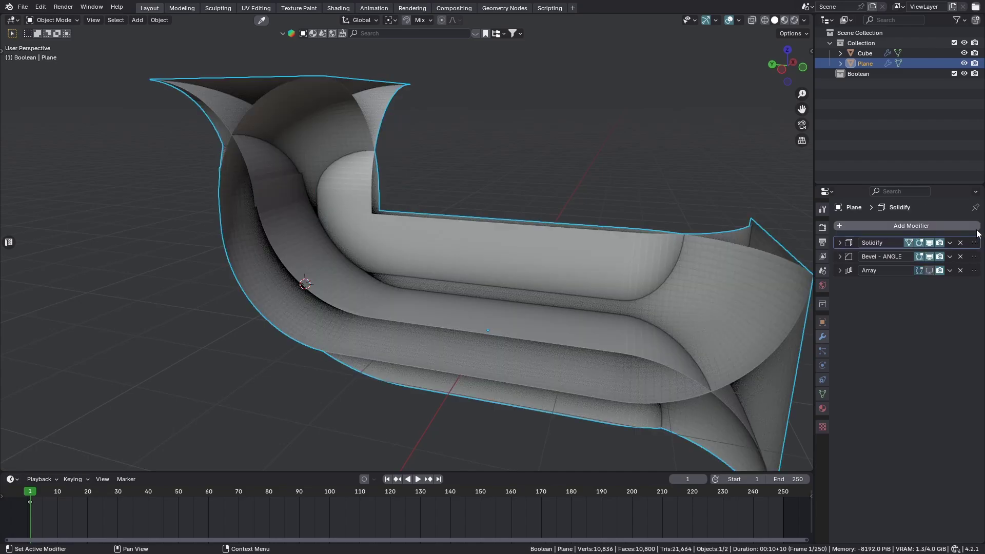
pyautogui.click(929, 243)
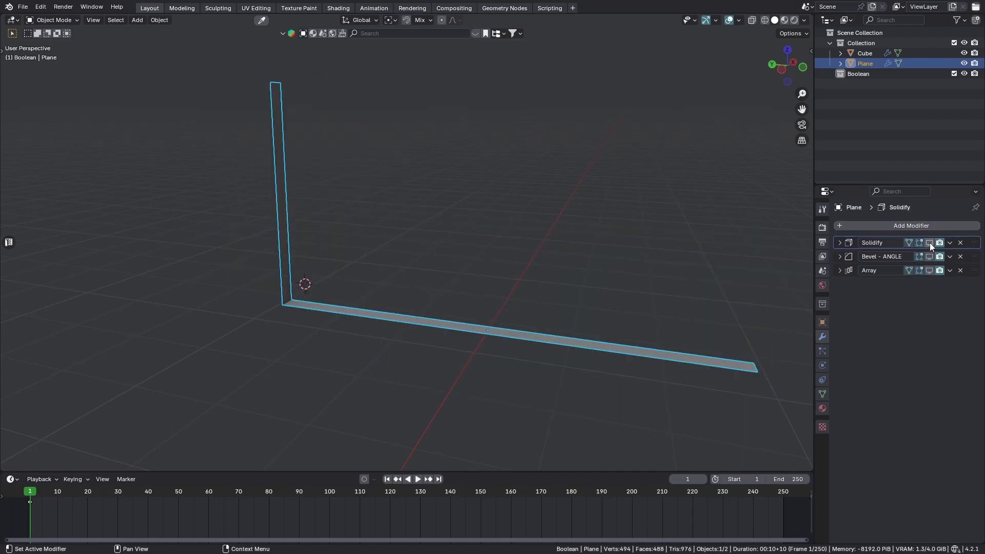
pyautogui.click(929, 243)
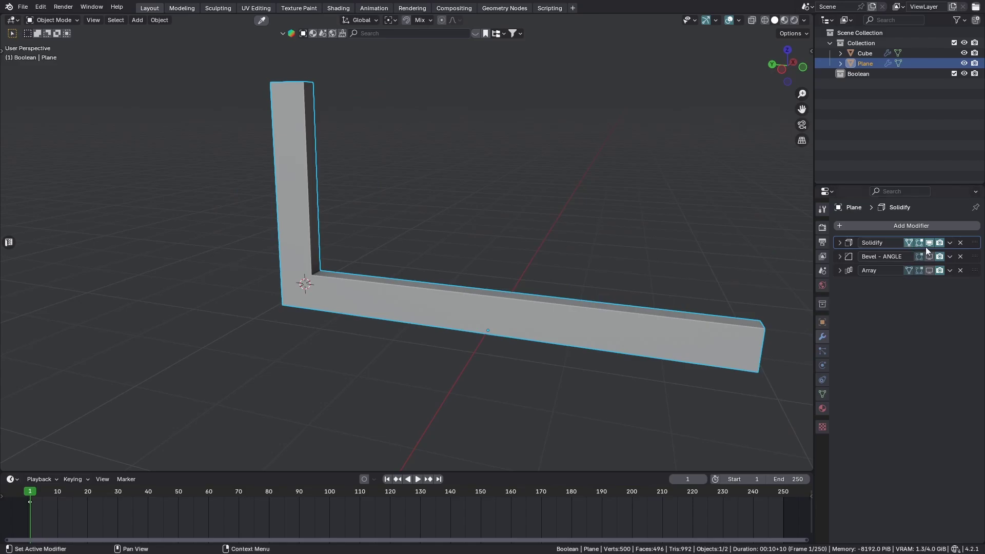
# - Show the Bevel modifier in the viewport with Solidify above it, keeping Array hidden
pyautogui.click(929, 271)
pyautogui.scroll(-3, 339, 335)
pyautogui.moveTo(339, 335); pyautogui.dragTo(437, 336, button='middle')
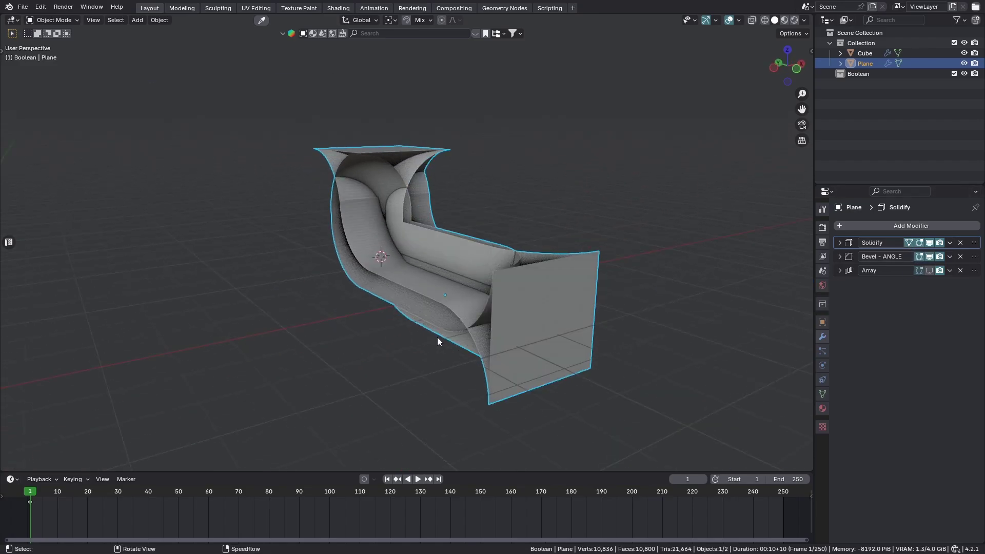
# - Turn on Clamp Overlap in the Bevel modifier's geometry settings and inspect the rounded end of the slat up close
pyautogui.click(840, 257)
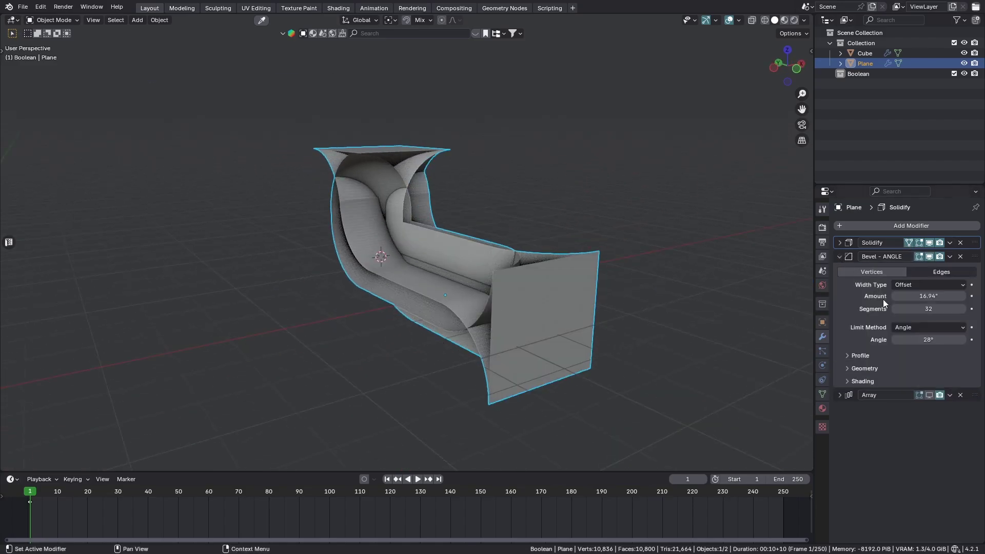
pyautogui.click(855, 368)
pyautogui.click(901, 429)
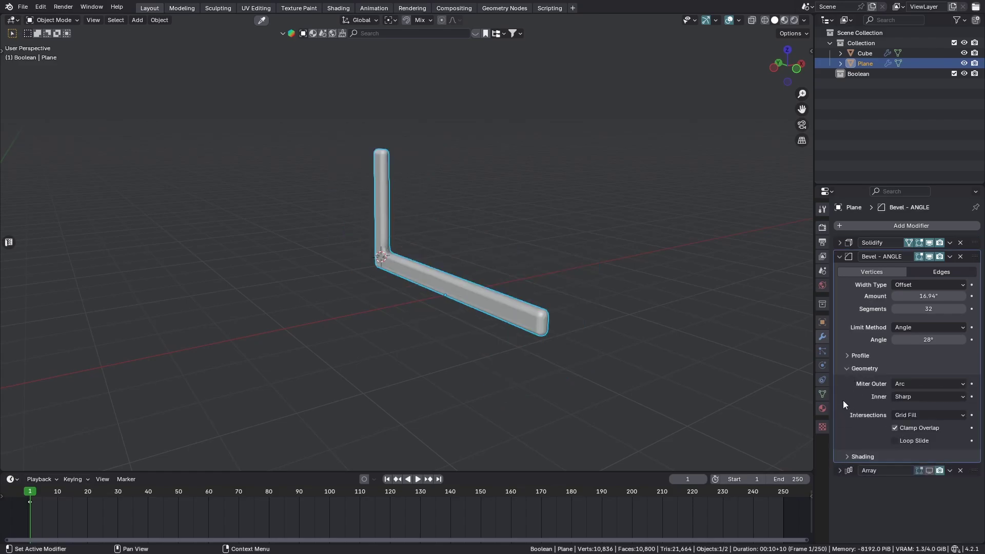
pyautogui.click(852, 368)
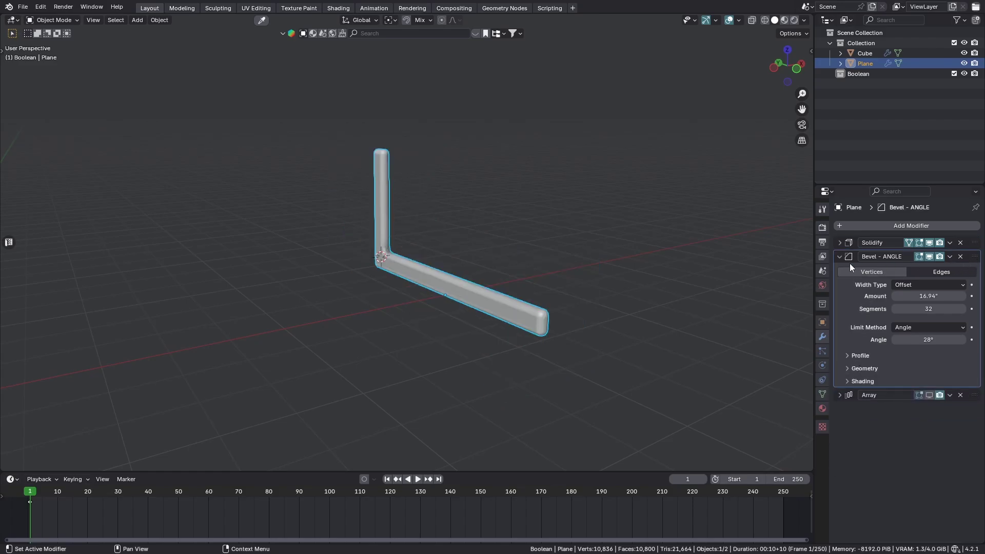
pyautogui.click(838, 255)
pyautogui.scroll(3, 410, 349)
pyautogui.scroll(-3, 525, 287)
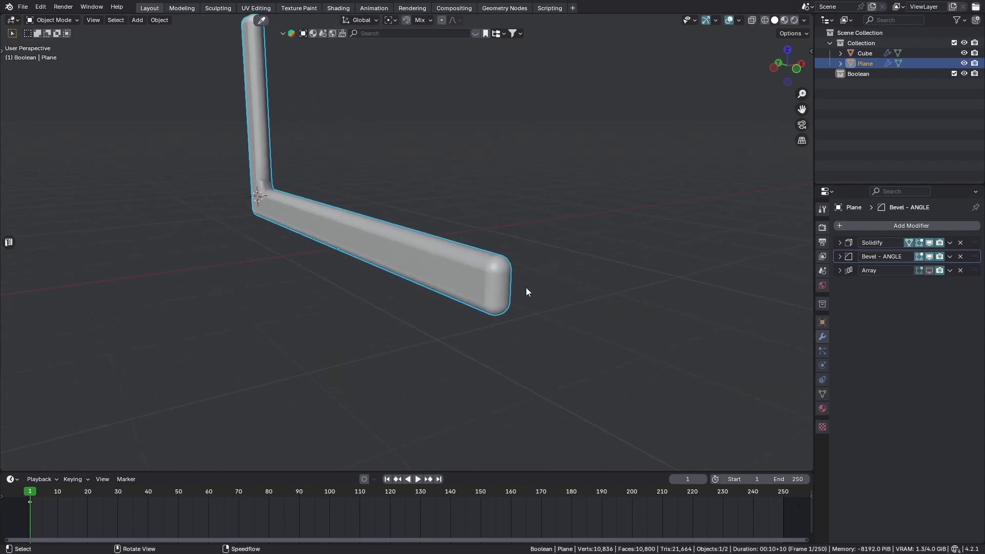
pyautogui.scroll(5, 514, 296)
pyautogui.scroll(5, 485, 300)
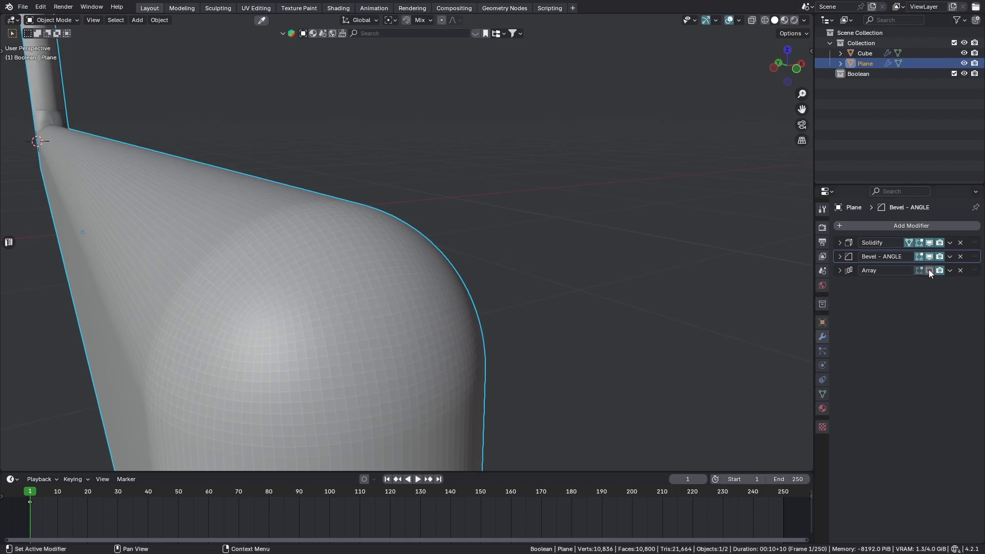
# - Show all modifiers and reorder the stack to Array, Bevel, Solidify, then move Array to the end below Solidify
pyautogui.moveTo(974, 242)
pyautogui.mouseDown()
pyautogui.moveTo(976, 258)
pyautogui.moveTo(978, 242)
pyautogui.mouseUp()
pyautogui.scroll(-5, 179, 228)
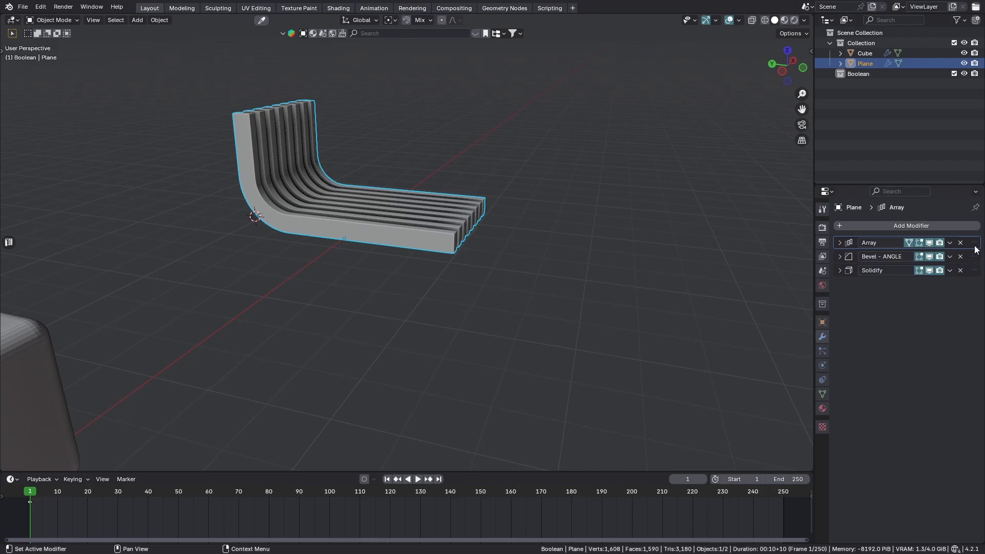
pyautogui.moveTo(976, 244); pyautogui.dragTo(975, 275)
pyautogui.moveTo(369, 251); pyautogui.dragTo(413, 240, button='middle')
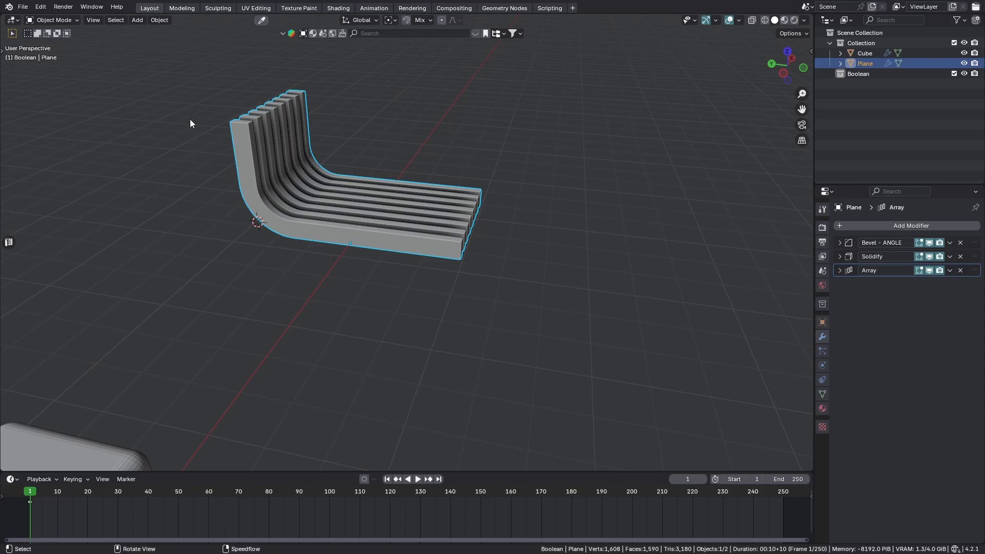
pyautogui.scroll(-5, 427, 188)
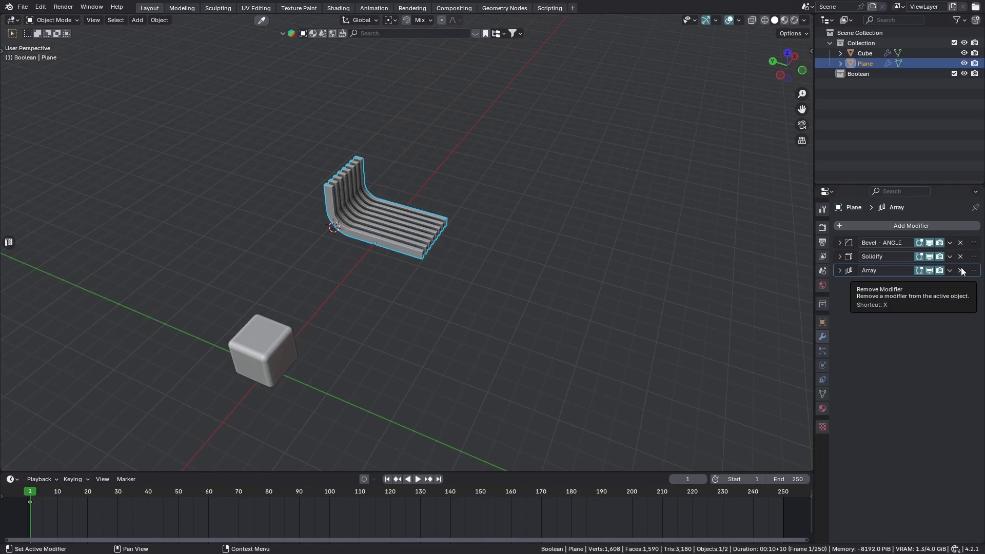
# - Expand the Array and Solidify settings for review and briefly check the Bevel settings
pyautogui.click(840, 270)
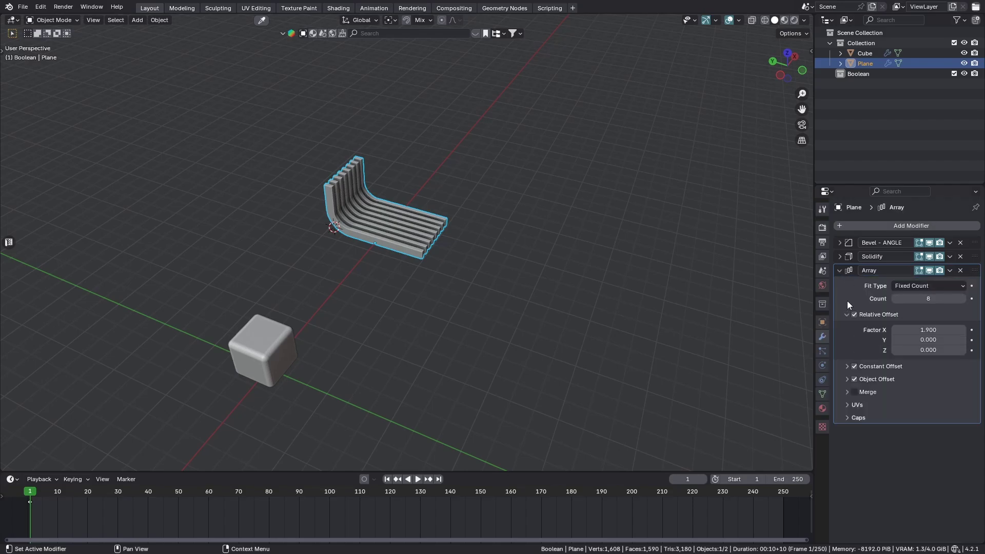
pyautogui.click(840, 257)
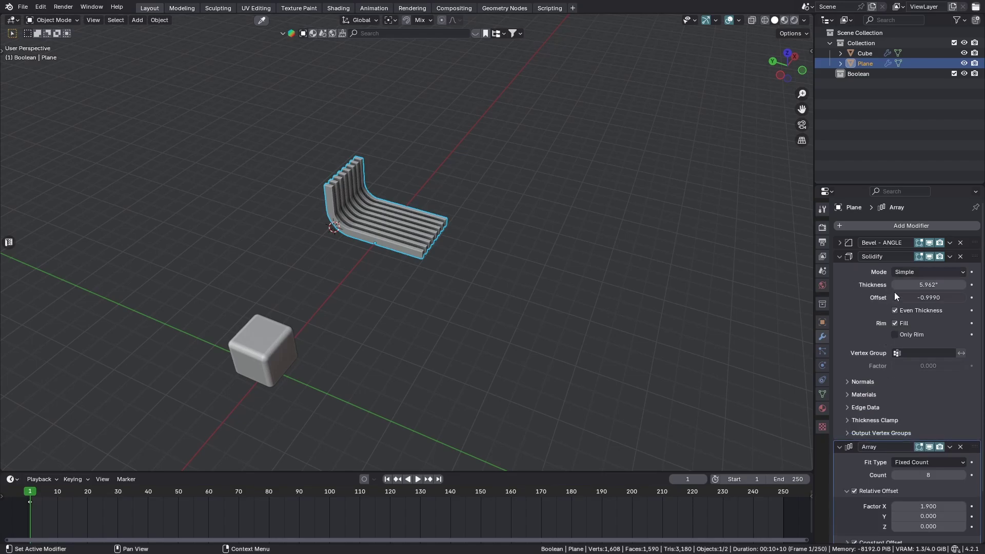
pyautogui.click(839, 243)
pyautogui.click(840, 243)
pyautogui.scroll(-4, 439, 268)
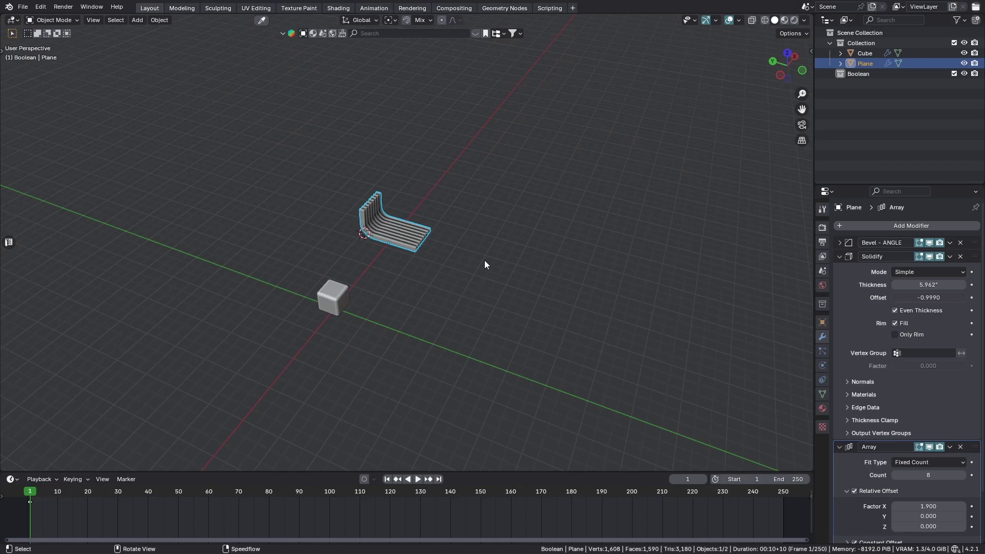